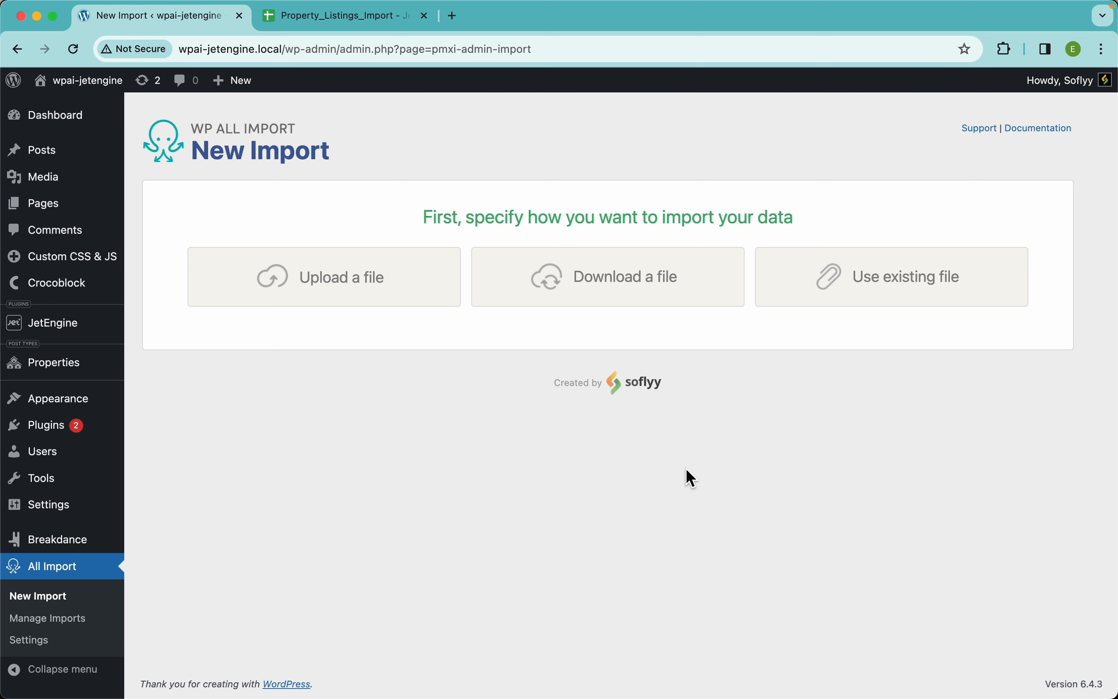
Switch to the Property_Listings_Import sheet in Google Sheets, set general access to Anyone with the link, and copy the share link
left_click(361, 23)
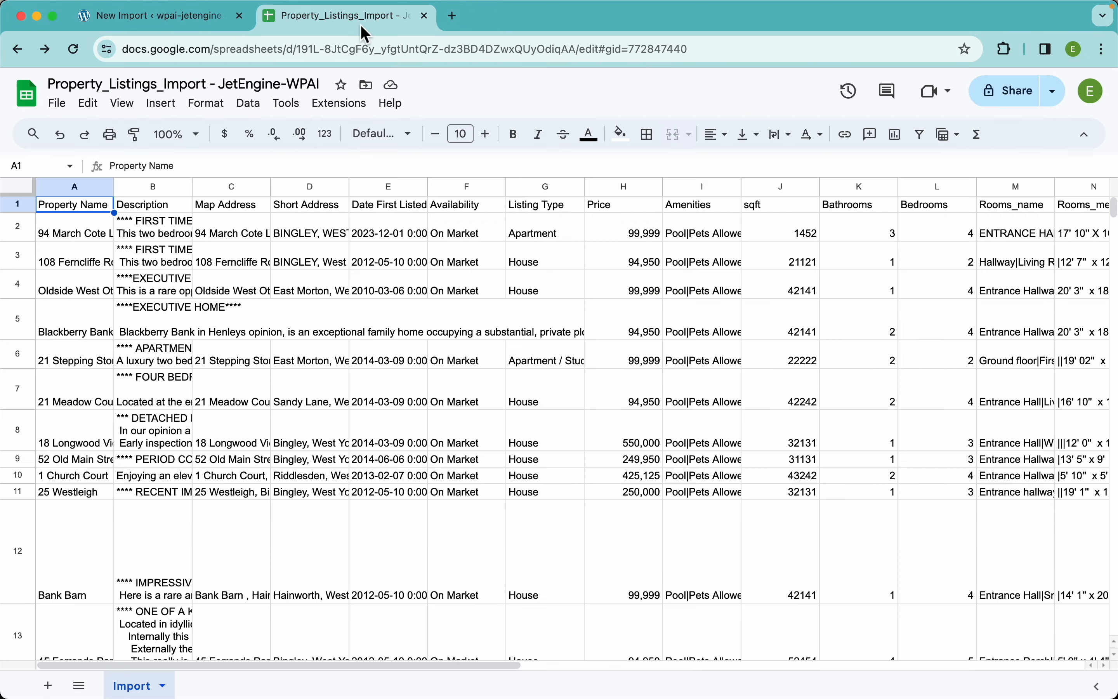
left_click(1010, 97)
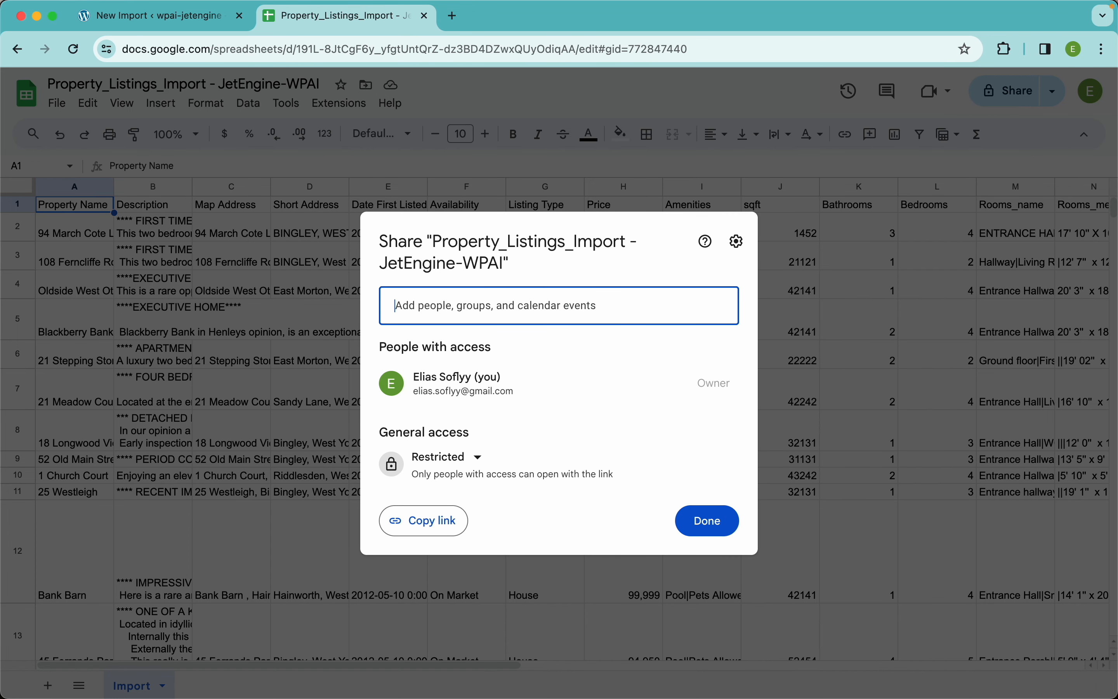
left_click(452, 459)
left_click(506, 529)
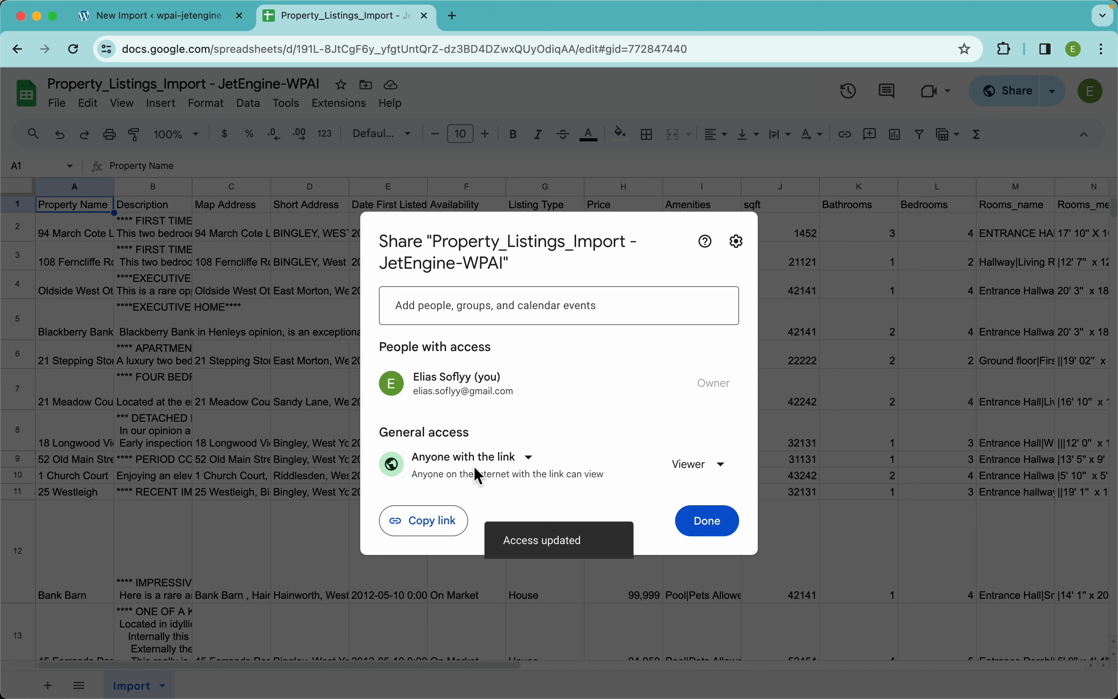
left_click(456, 531)
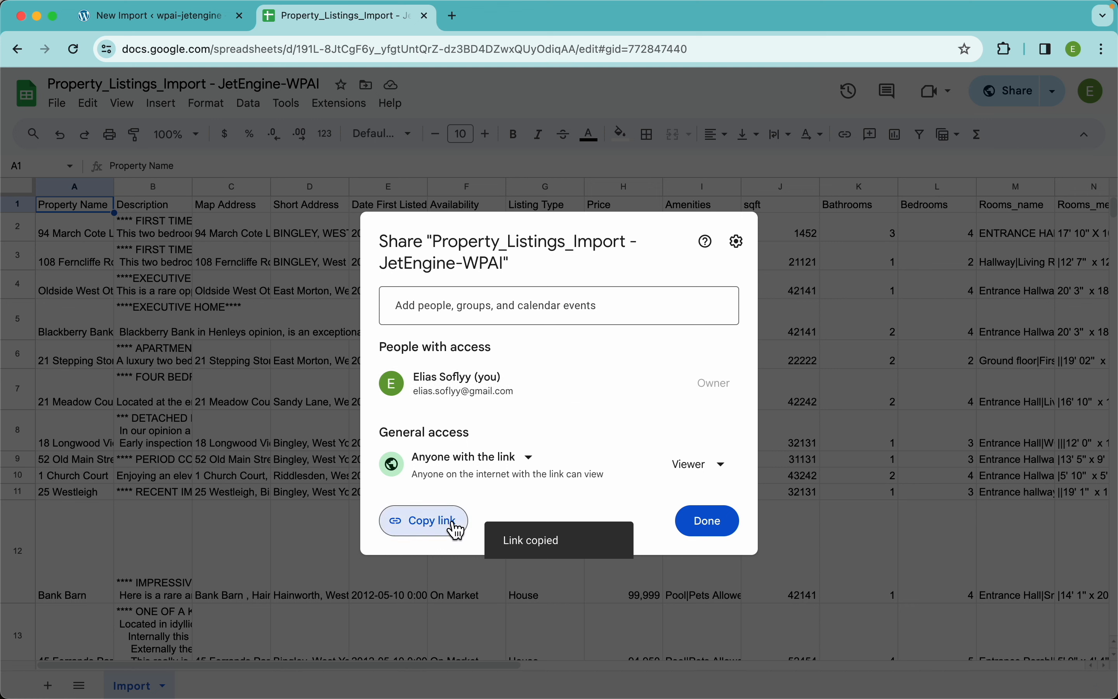
Return to the WP All Import page and download the import file from a URL using the copied spreadsheet link
left_click(190, 29)
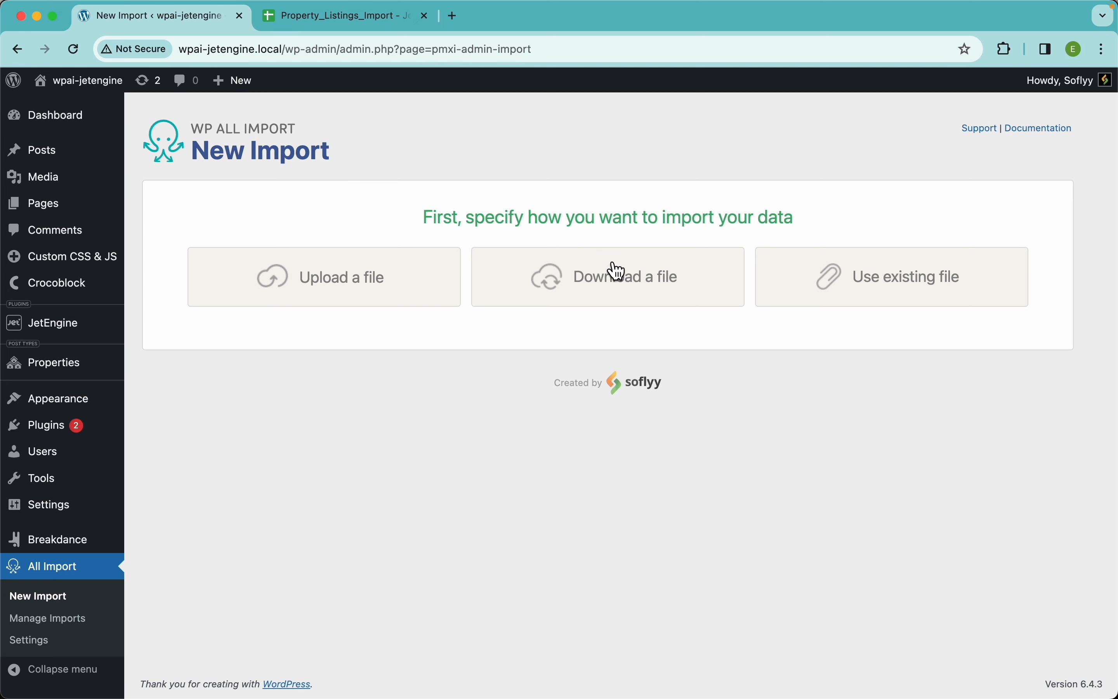
left_click(639, 280)
left_click(513, 322)
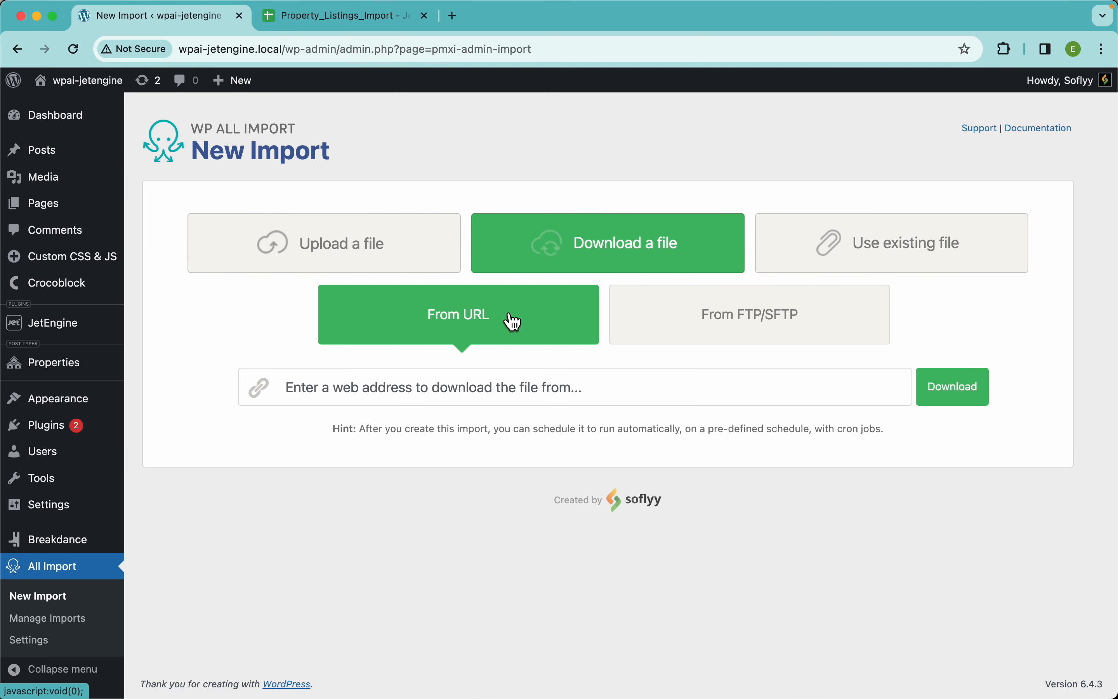
left_click(524, 388)
key("super+v")
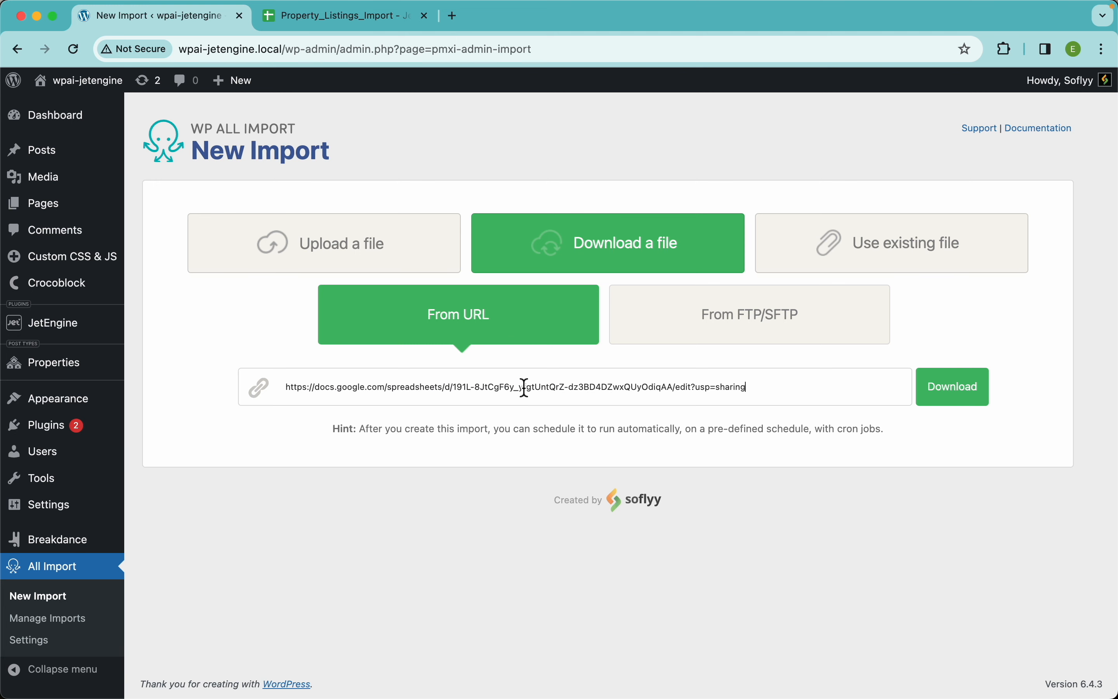
left_click(968, 402)
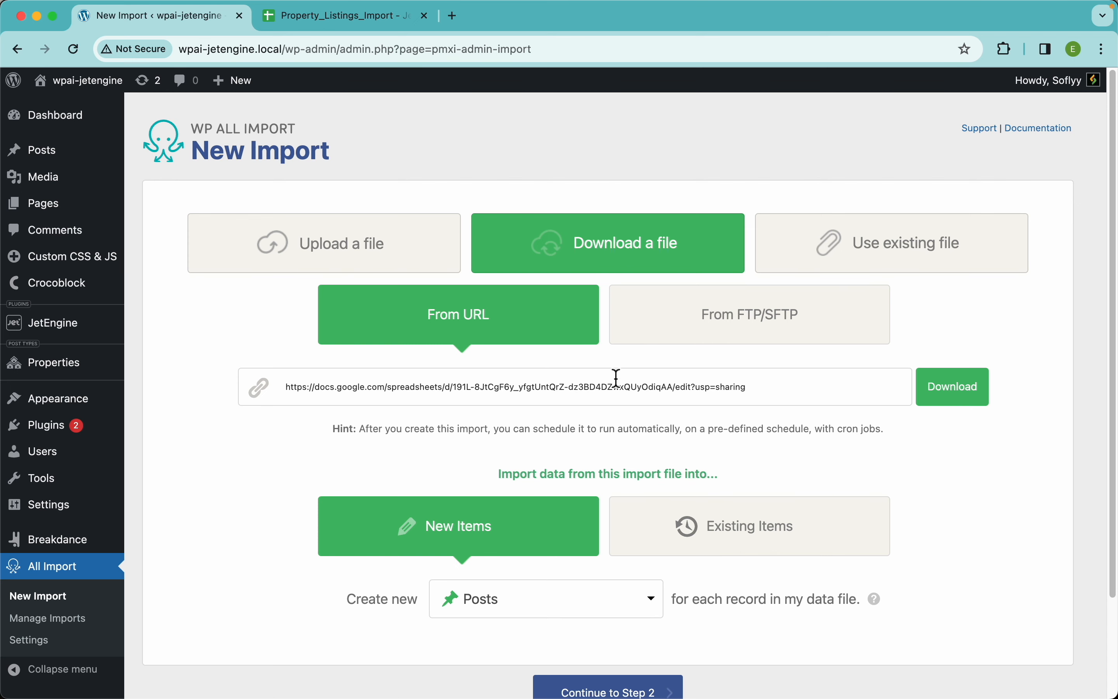
Try Existing Items instead of New Items as the destination for the imported data
scroll(618, 378, "down", 3)
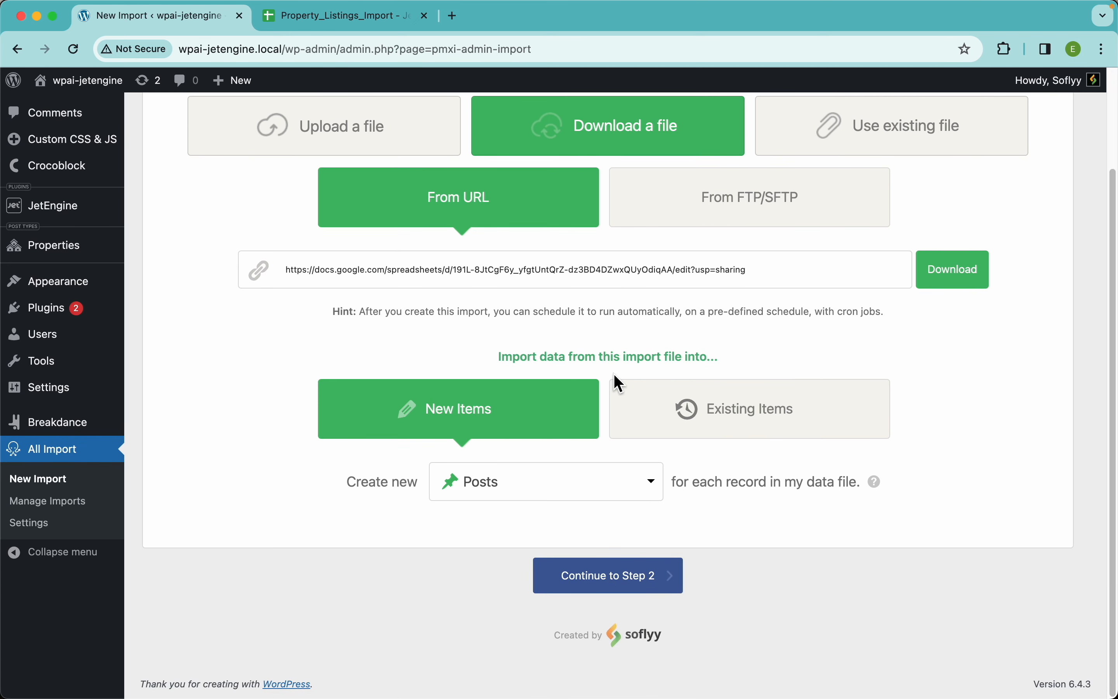
left_click(717, 413)
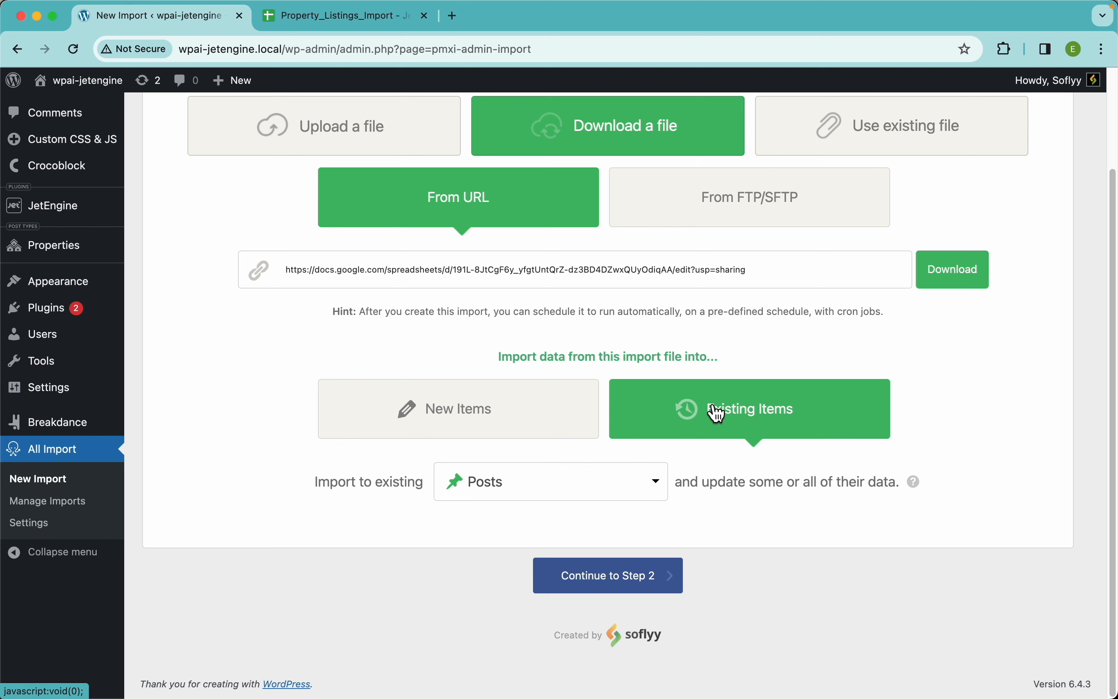
left_click(496, 414)
left_click(743, 415)
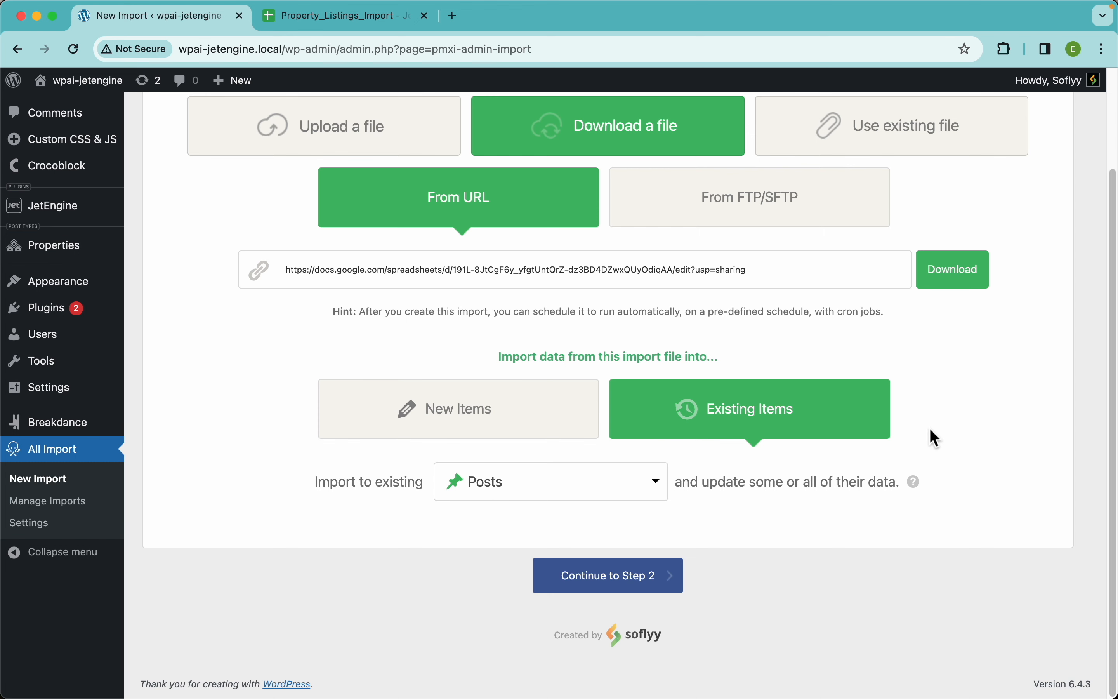
Open the Properties post list in a separate tab to check for existing posts, and return to the import setup
left_click(72, 259, "super")
left_click(312, 19)
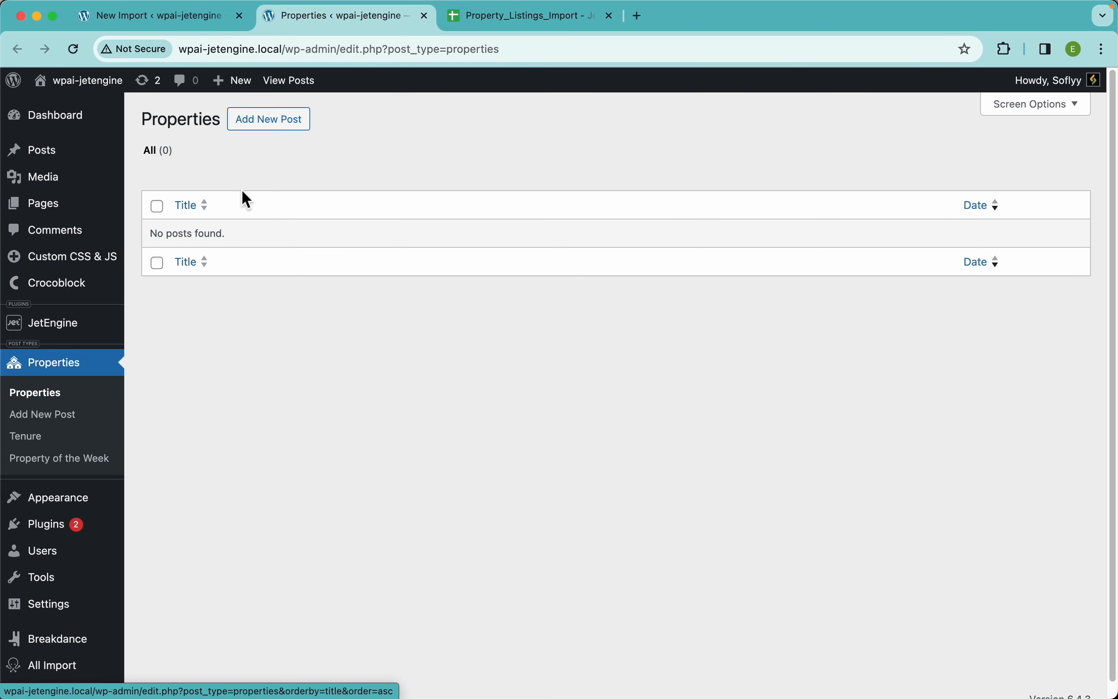
left_click(192, 18)
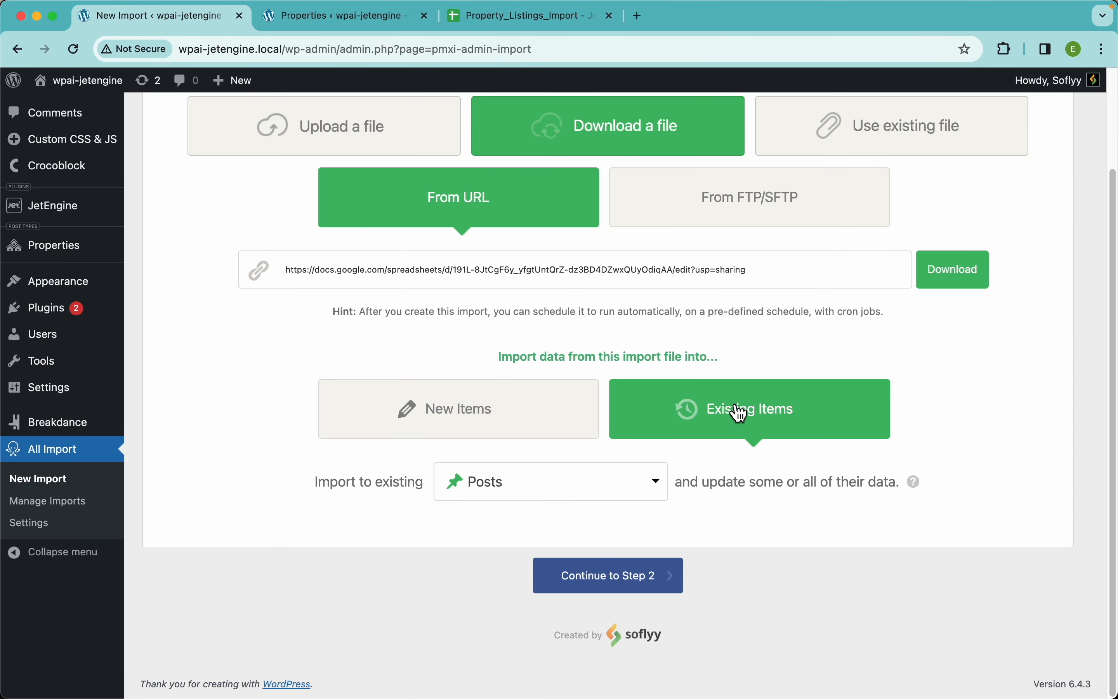
Set the import to create New Items of the Properties post type and continue to Step 2
left_click(485, 418)
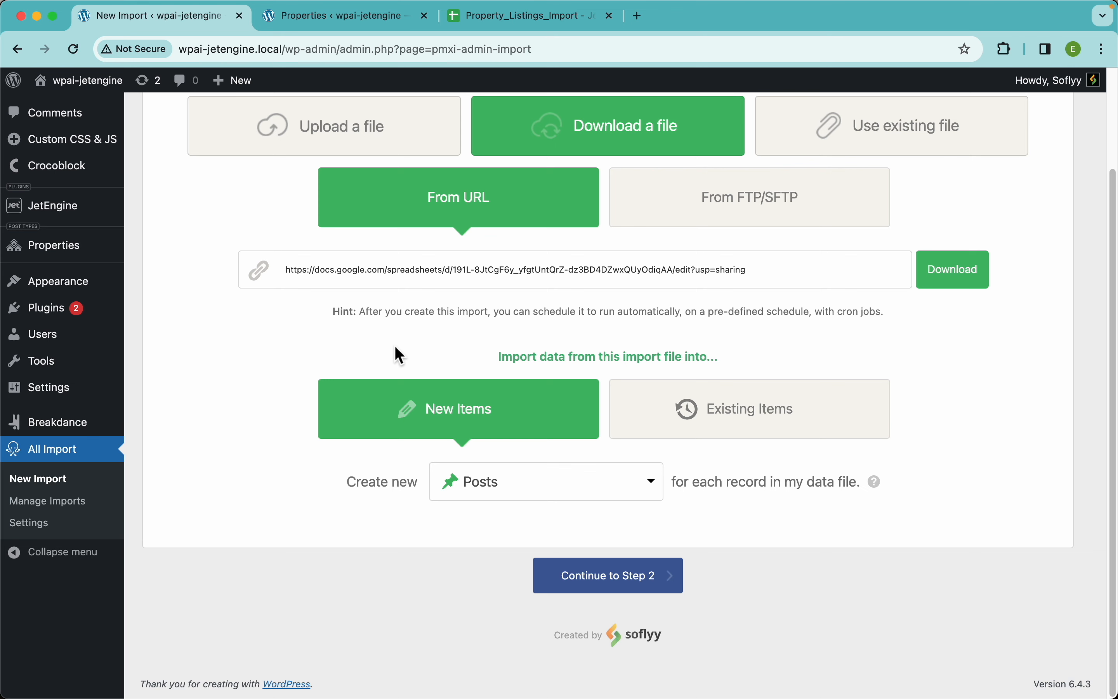
key("ctrl+Tab")
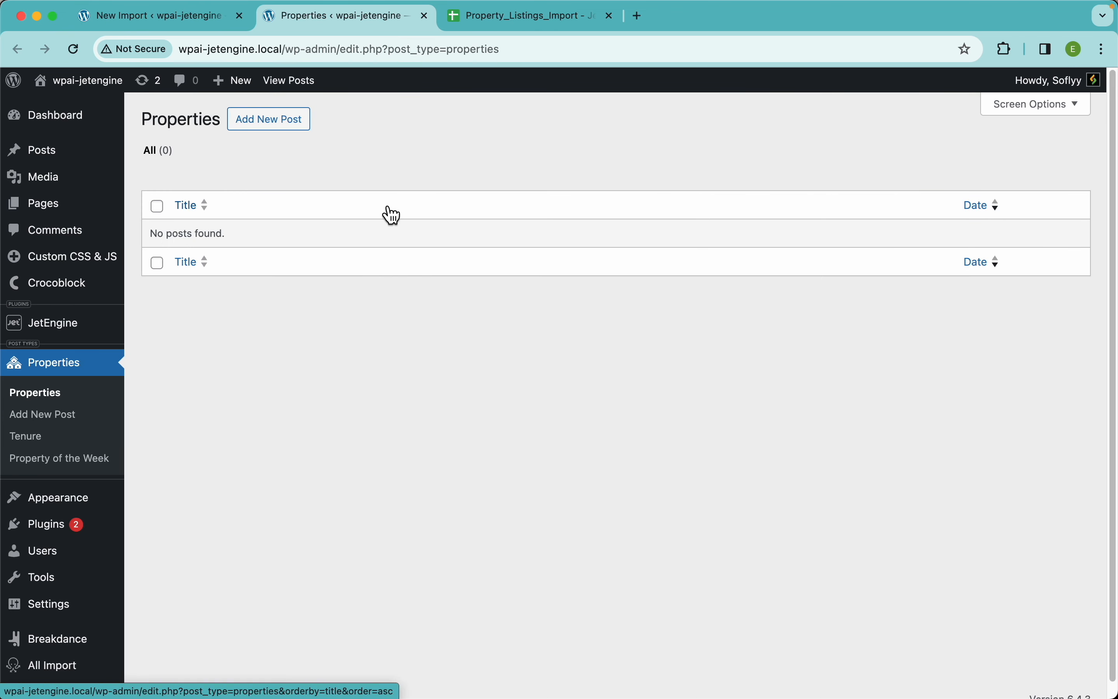
key("ctrl+shift+Tab")
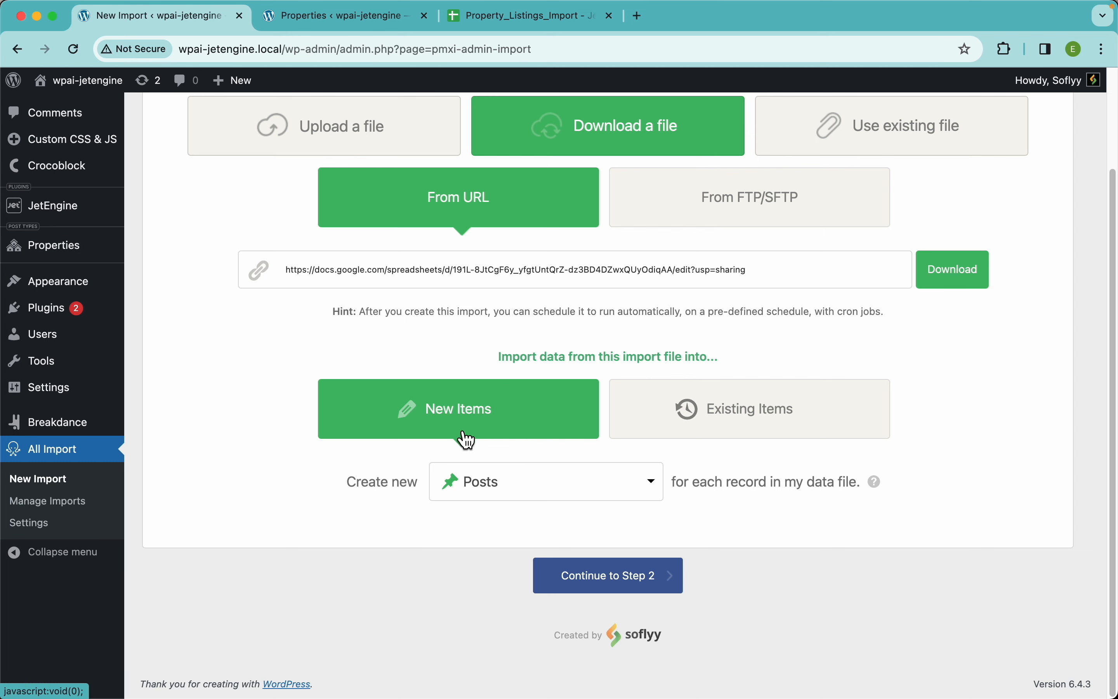
left_click(566, 497)
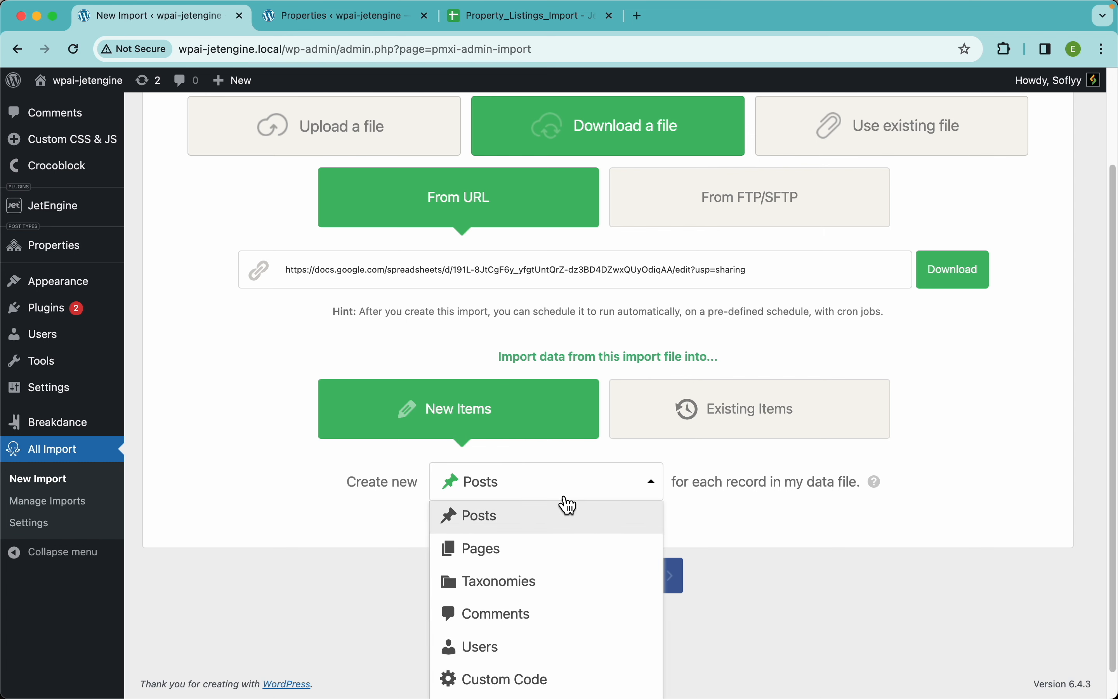
scroll(571, 572, "down", 8)
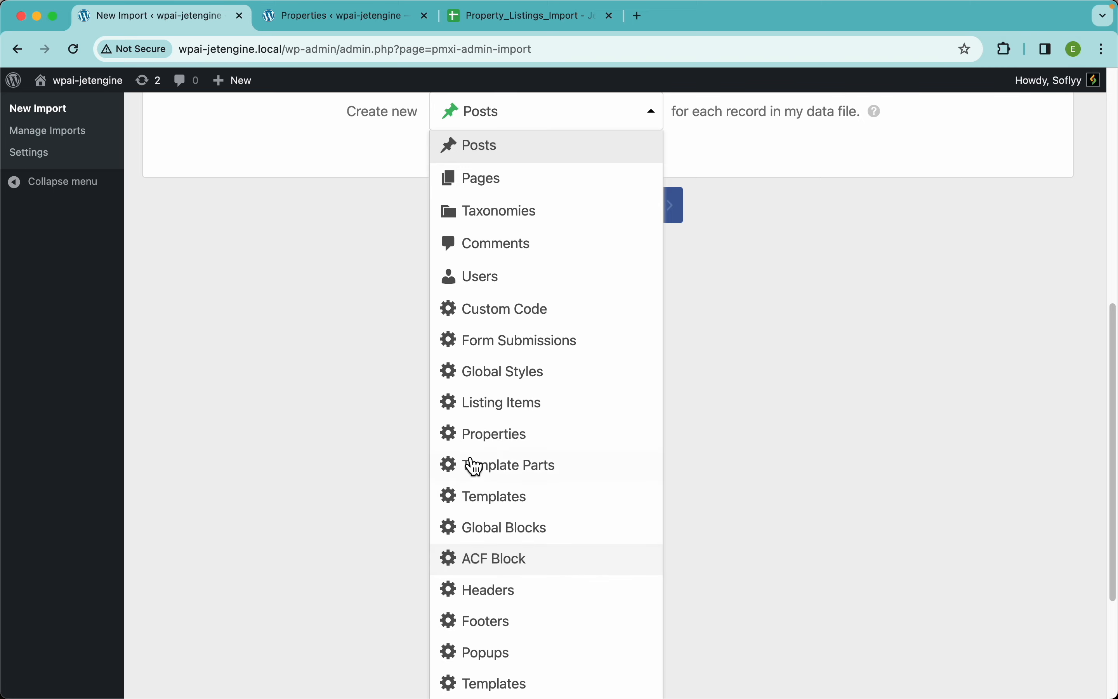
left_click(511, 439)
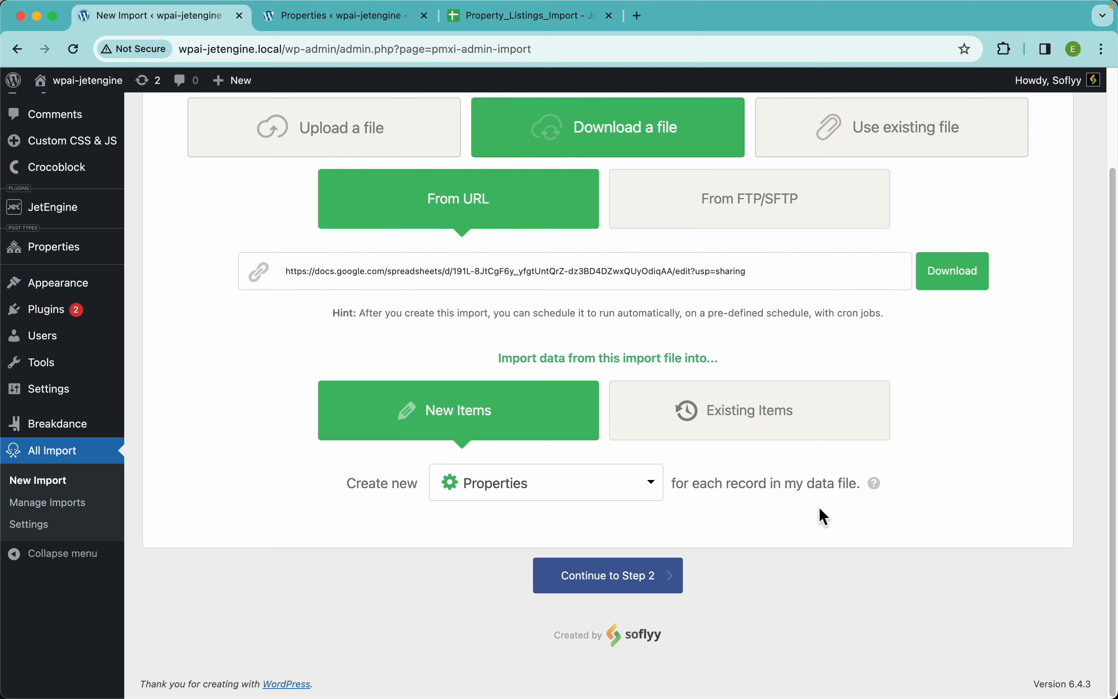
left_click(670, 579)
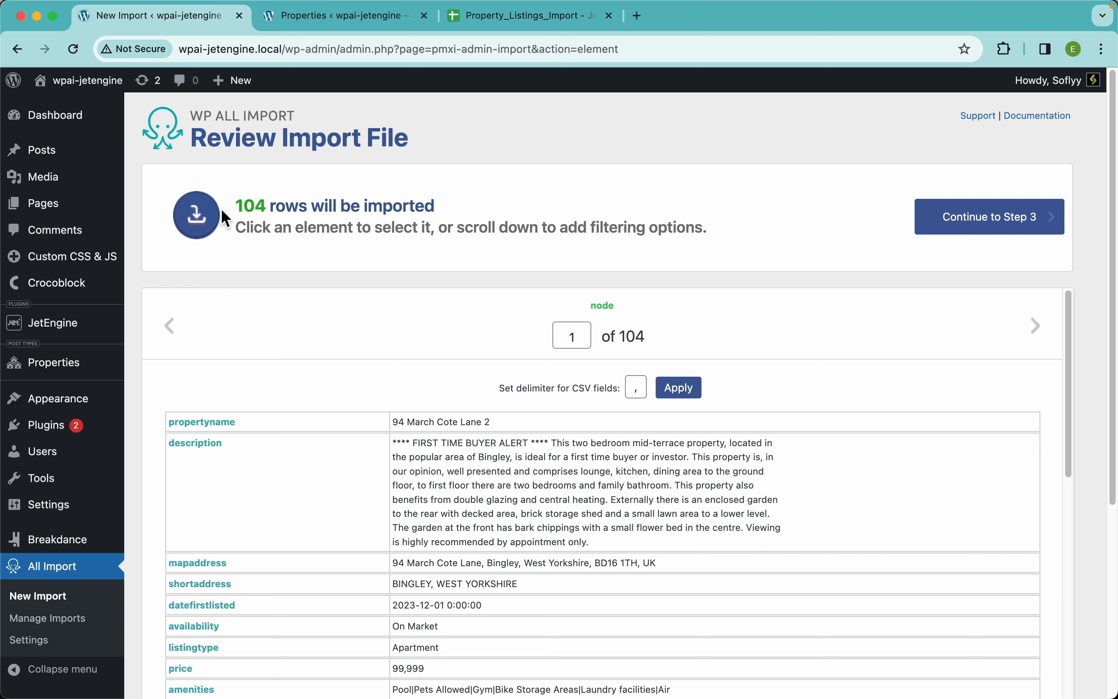
In the Google Sheets file, close the sharing dialog and select the Property Name column to compare its row count with the import
left_click(513, 21)
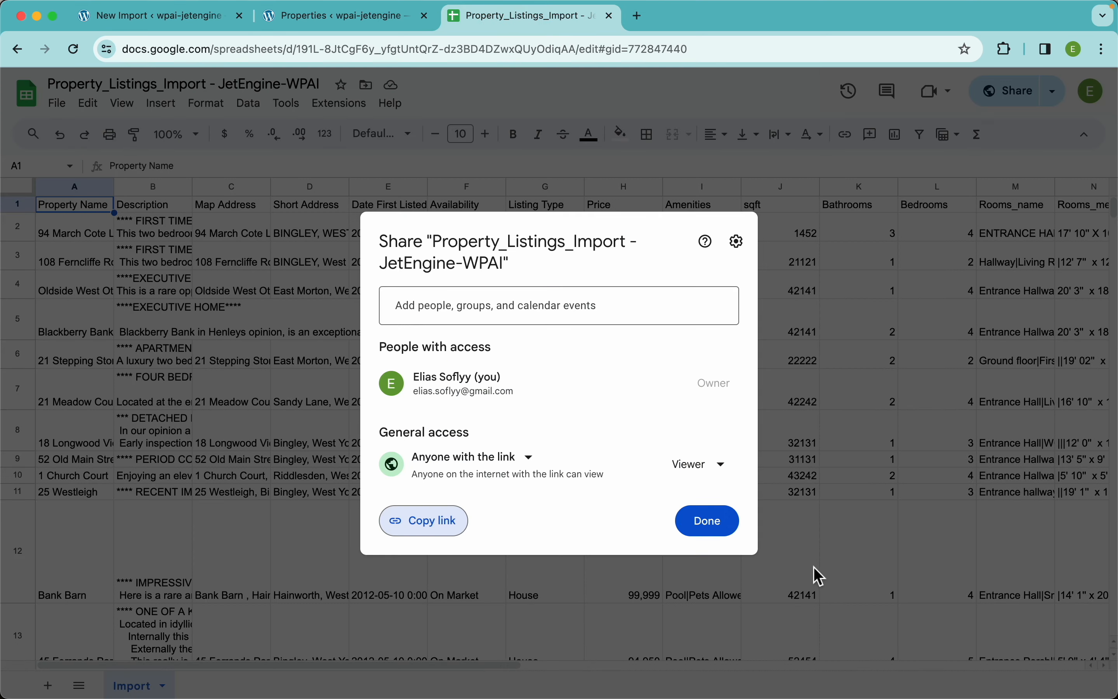
left_click(712, 520)
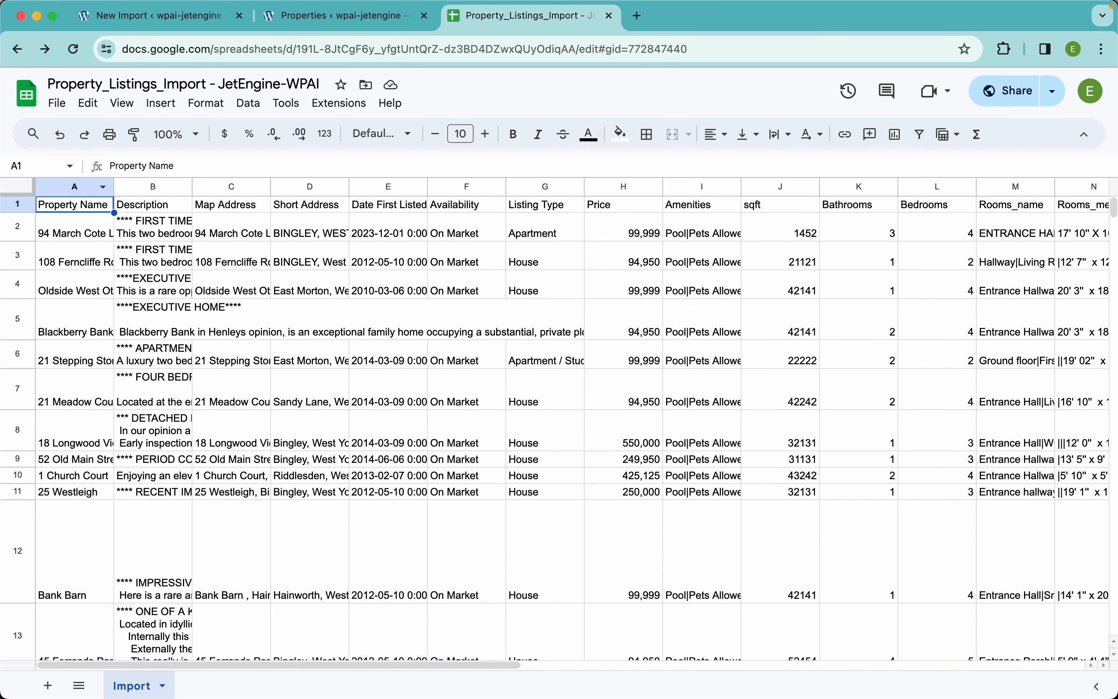
key("ctrl+space")
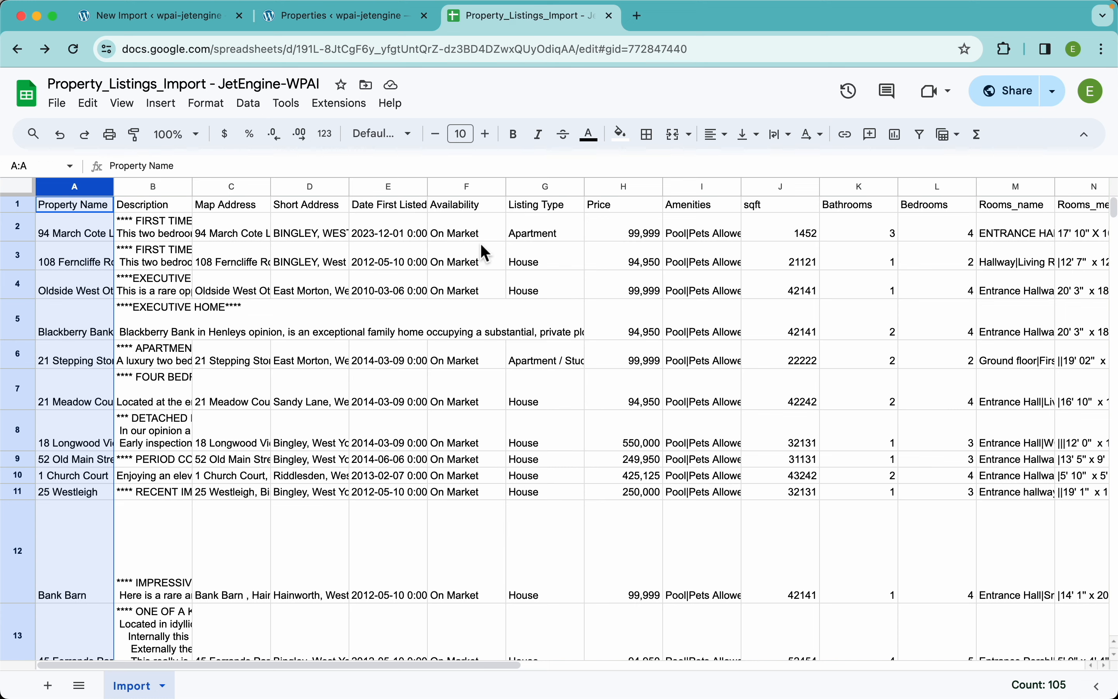
left_click(184, 24)
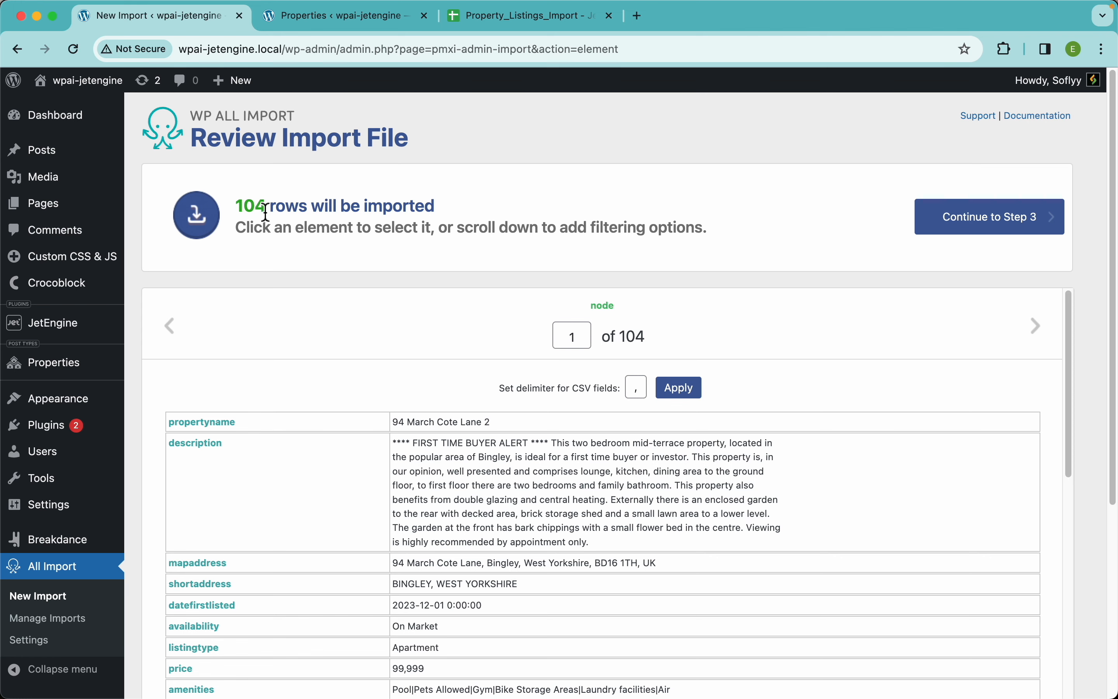
Examine the first record's elements in the import preview and compare them with the spreadsheet's header row
scroll(594, 251, "down", 5)
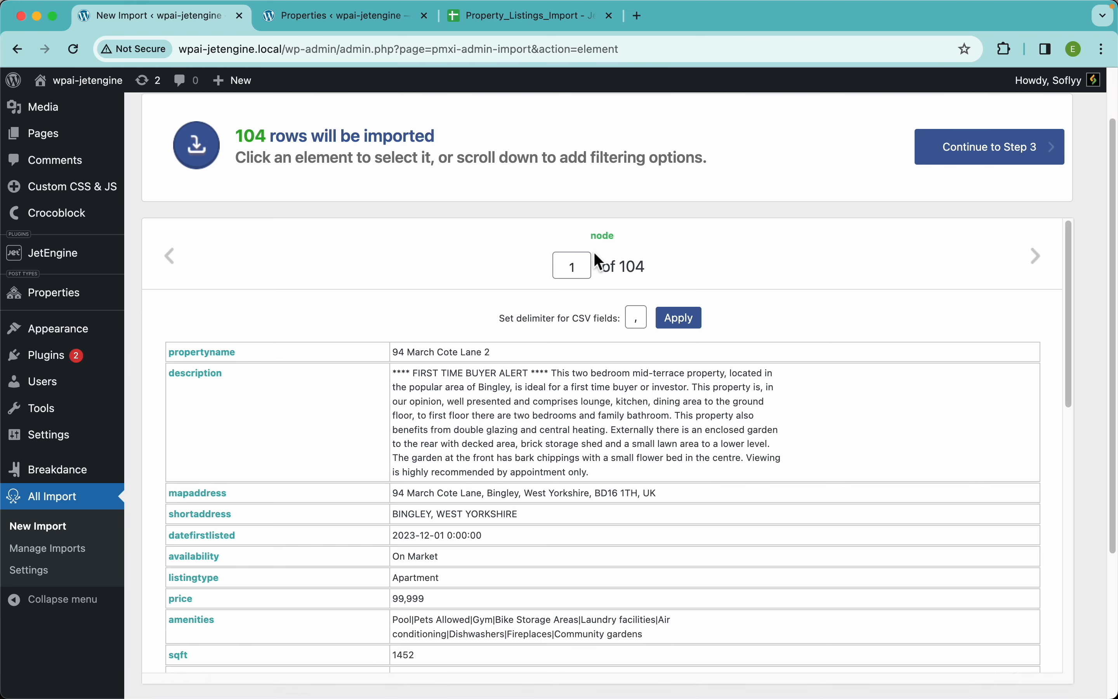
scroll(545, 386, "down", 1)
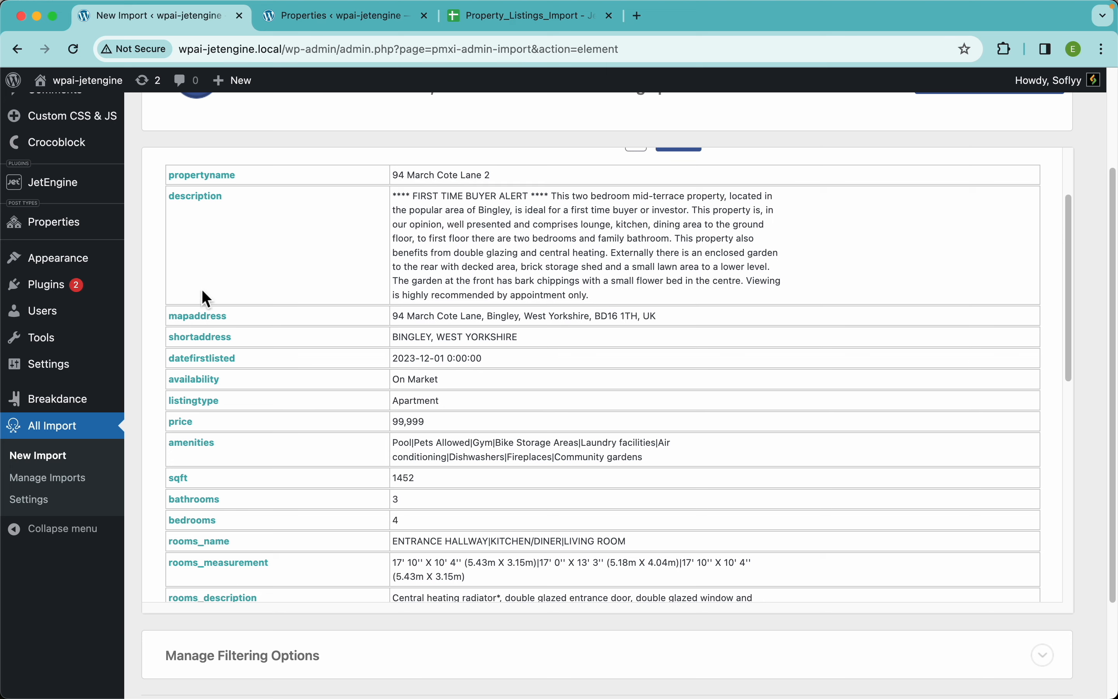
scroll(368, 403, "down", 12)
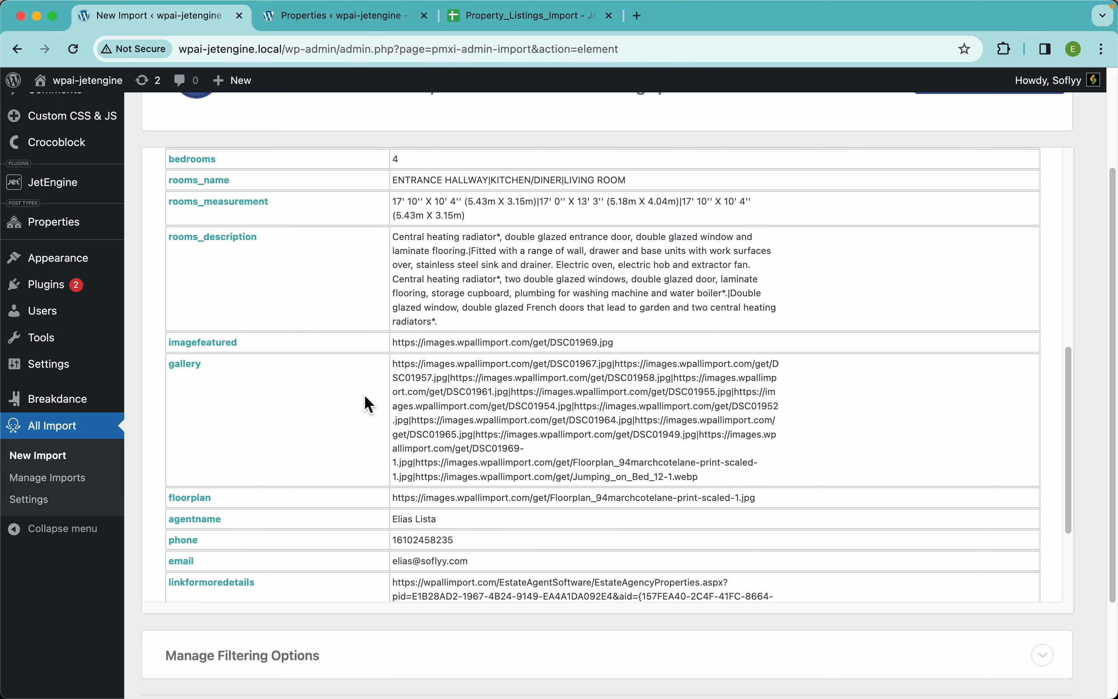
scroll(368, 404, "up", 10)
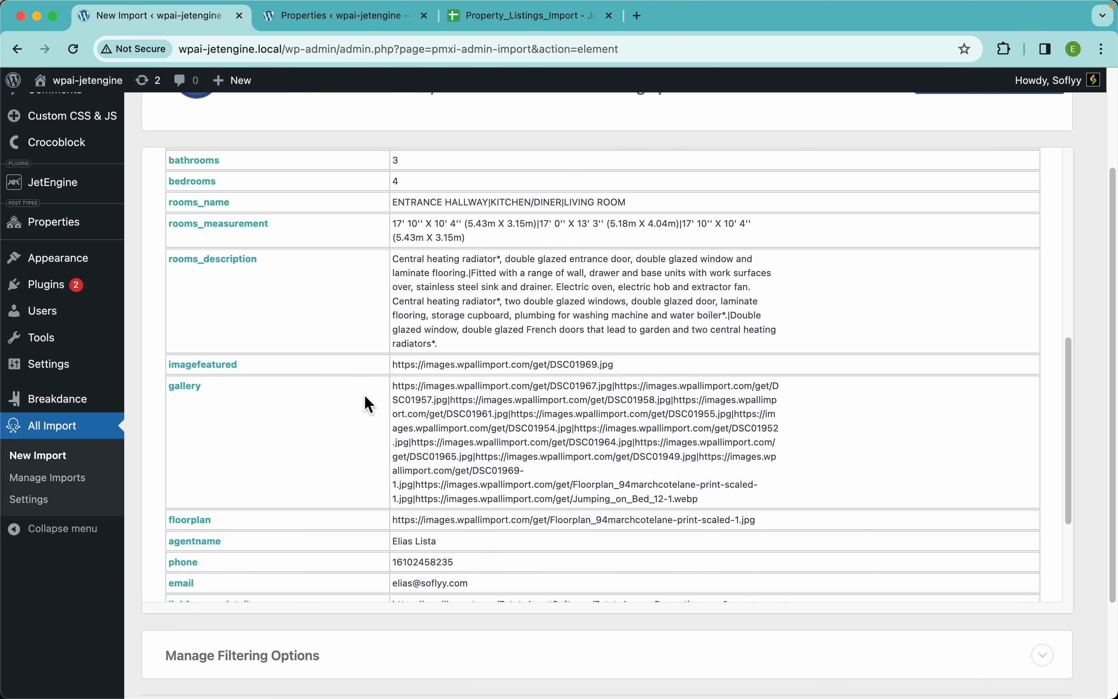
left_click(512, 19)
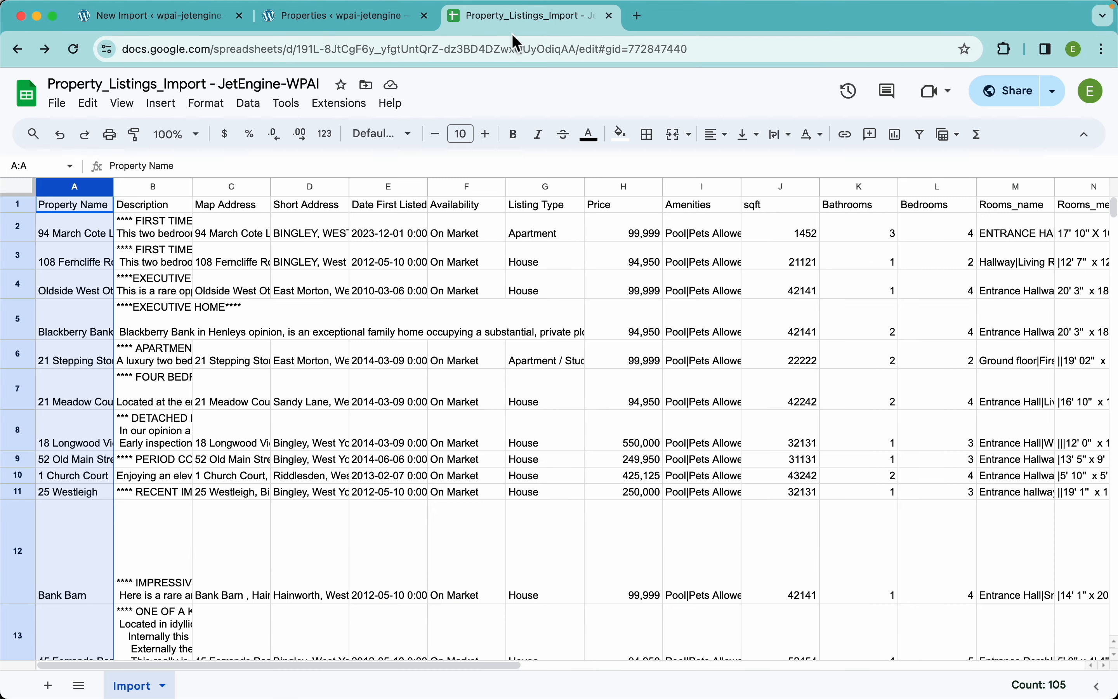
left_click(498, 208)
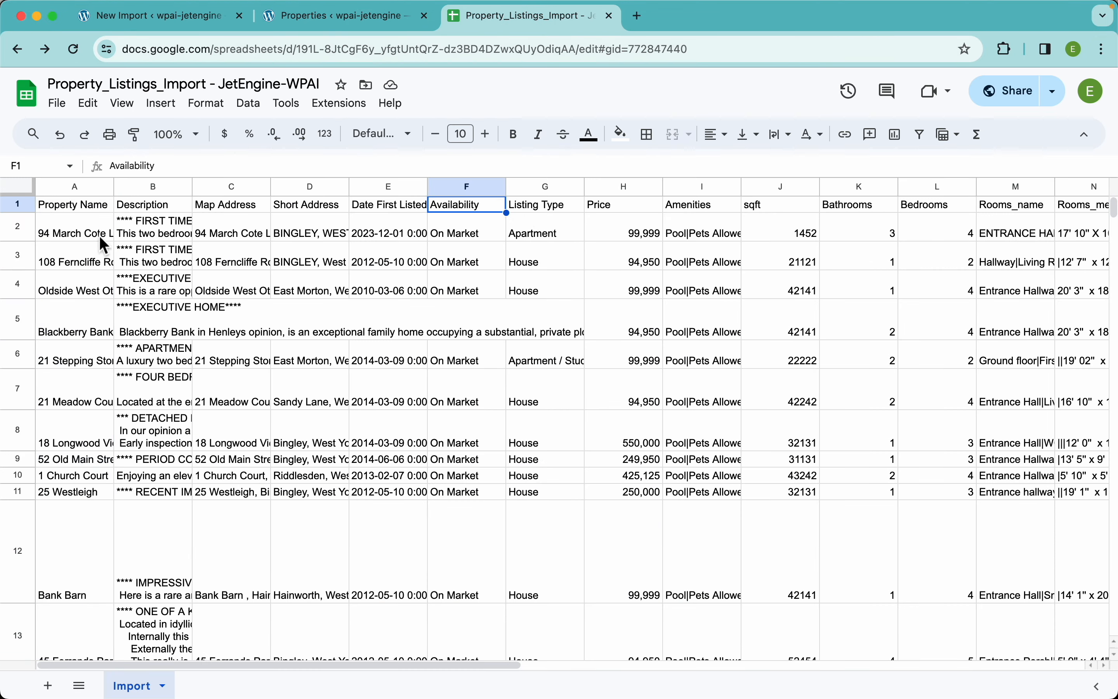
left_click(18, 204)
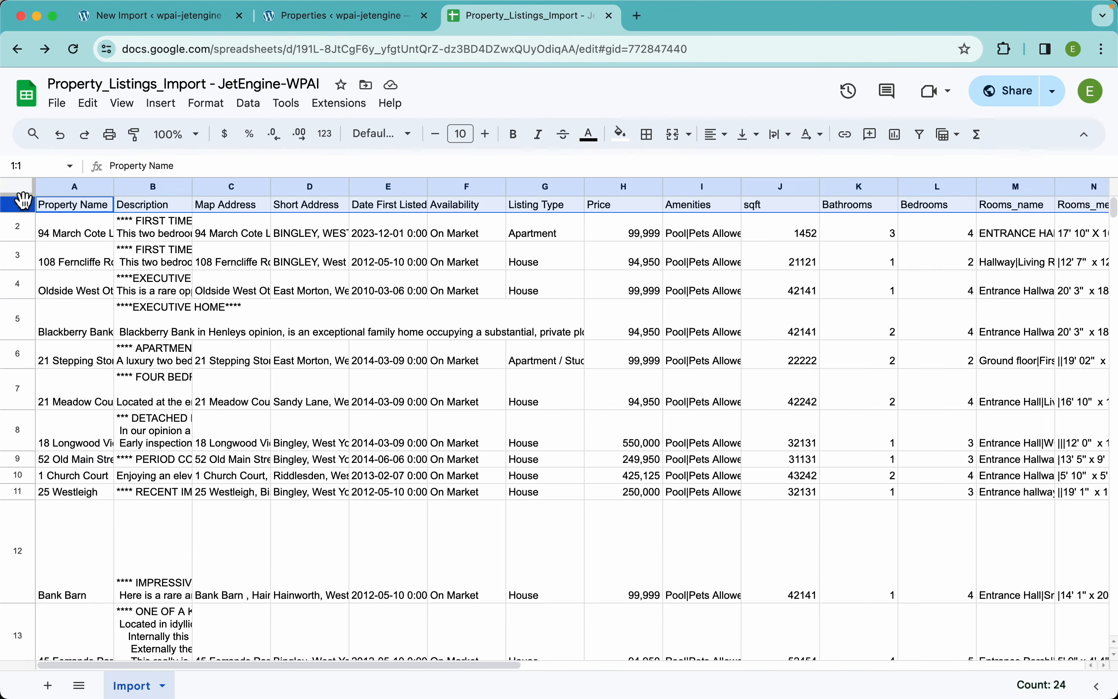
left_click(172, 18)
scroll(342, 335, "up", 5)
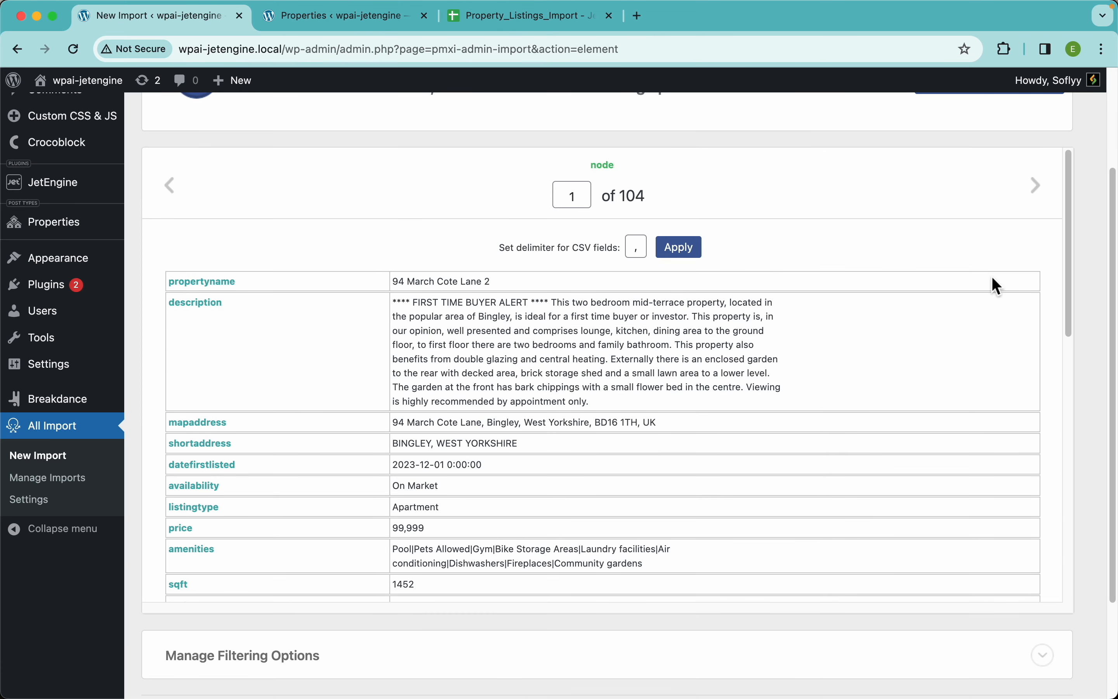
Expand Manage Filtering Options below the record preview and review its element, rule and value settings
scroll(1083, 379, "down", 3)
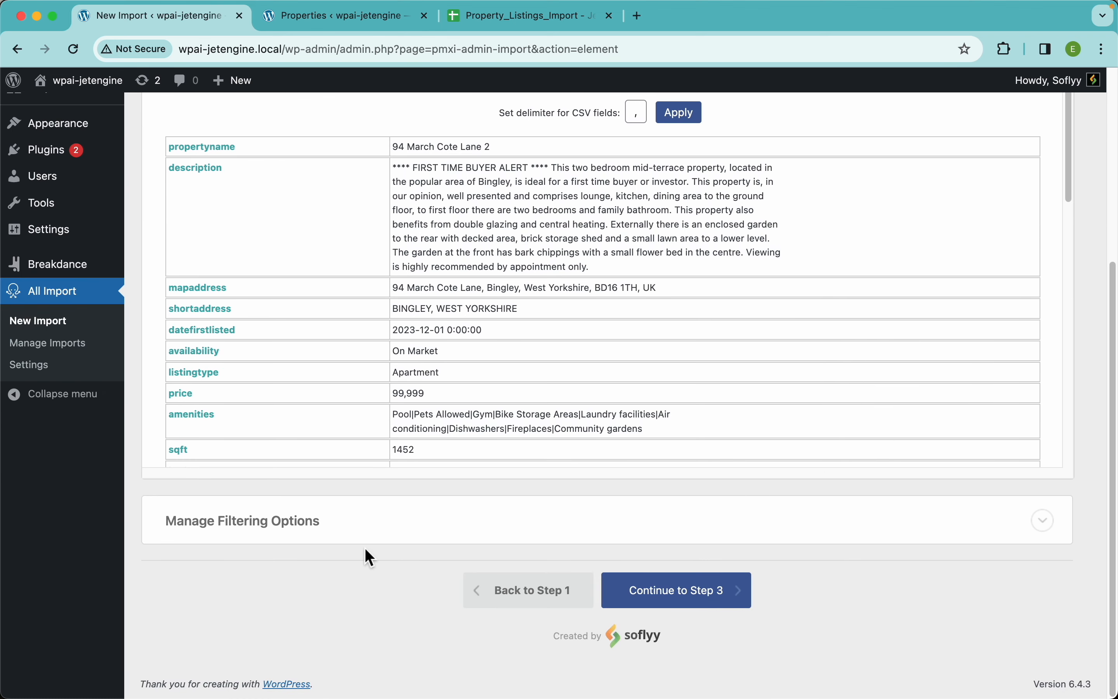
left_click(386, 532)
scroll(380, 503, "down", 3)
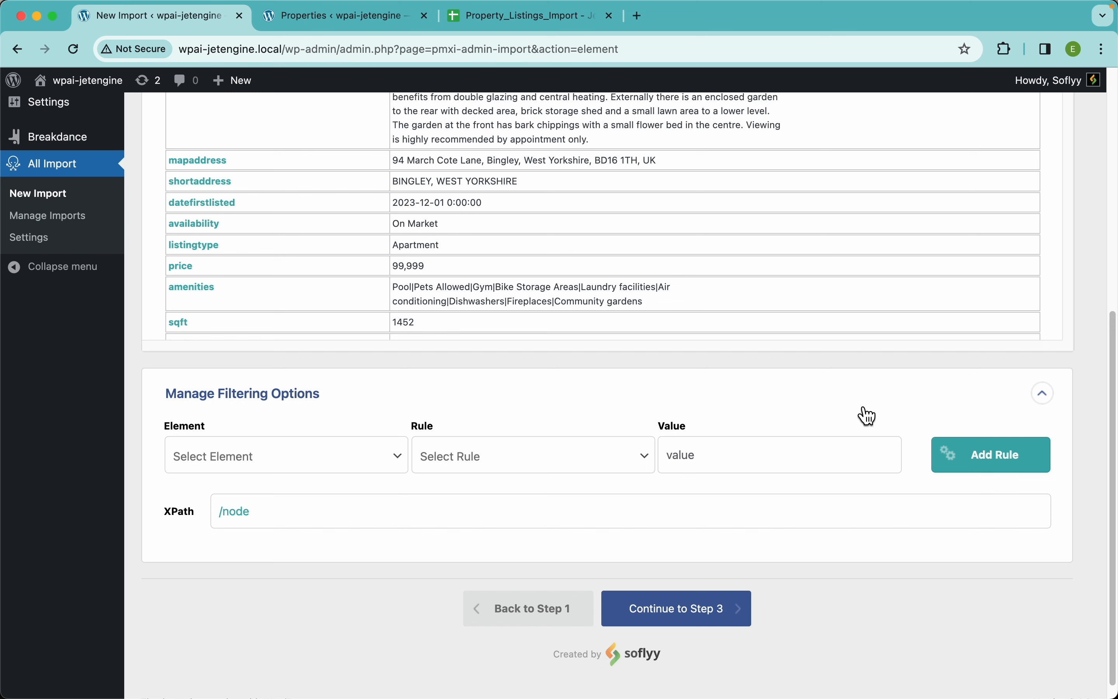
scroll(583, 377, "up", 5)
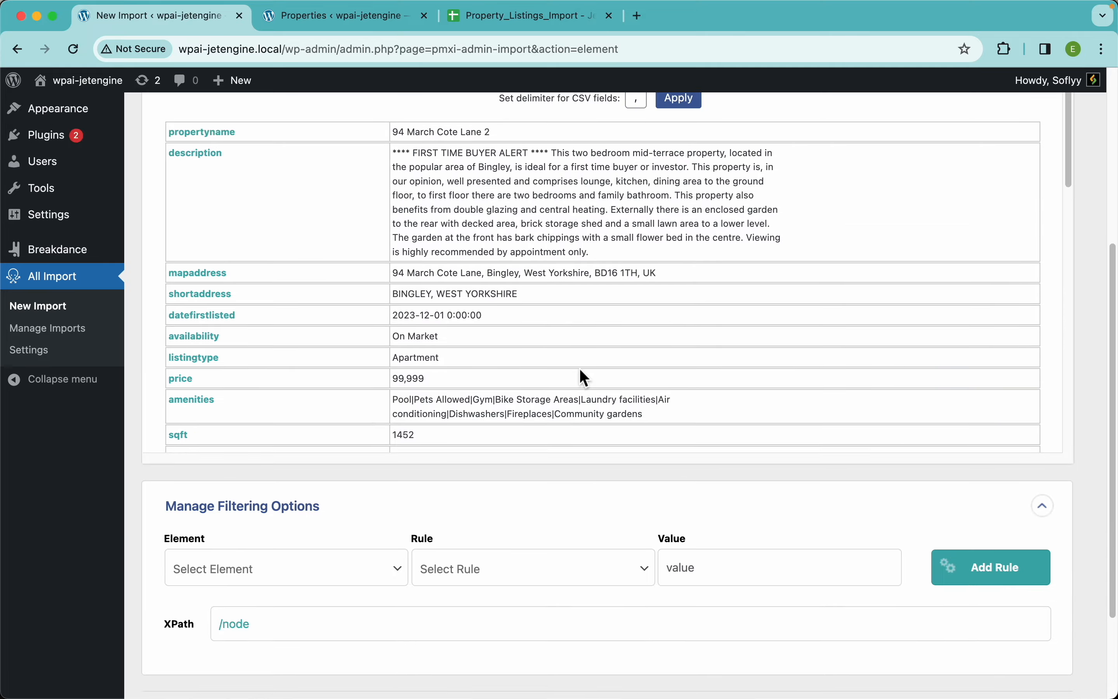
Add a filtering rule that imports only records whose availability[1] element equals On Market
scroll(534, 458, "down", 2)
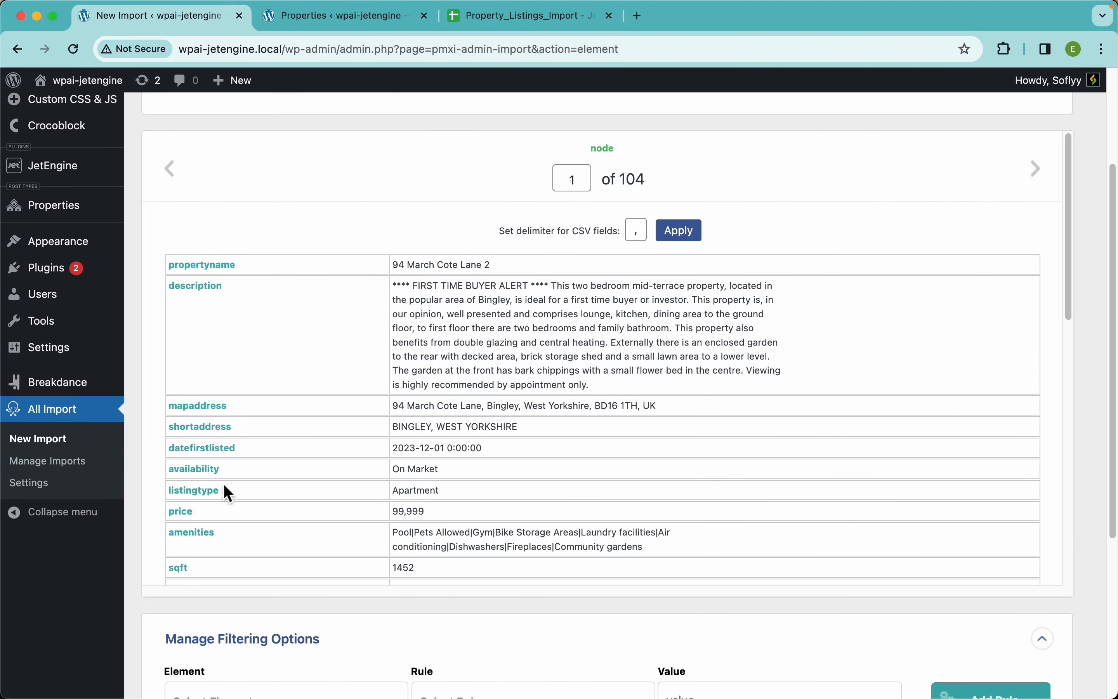
scroll(387, 455, "down", 3)
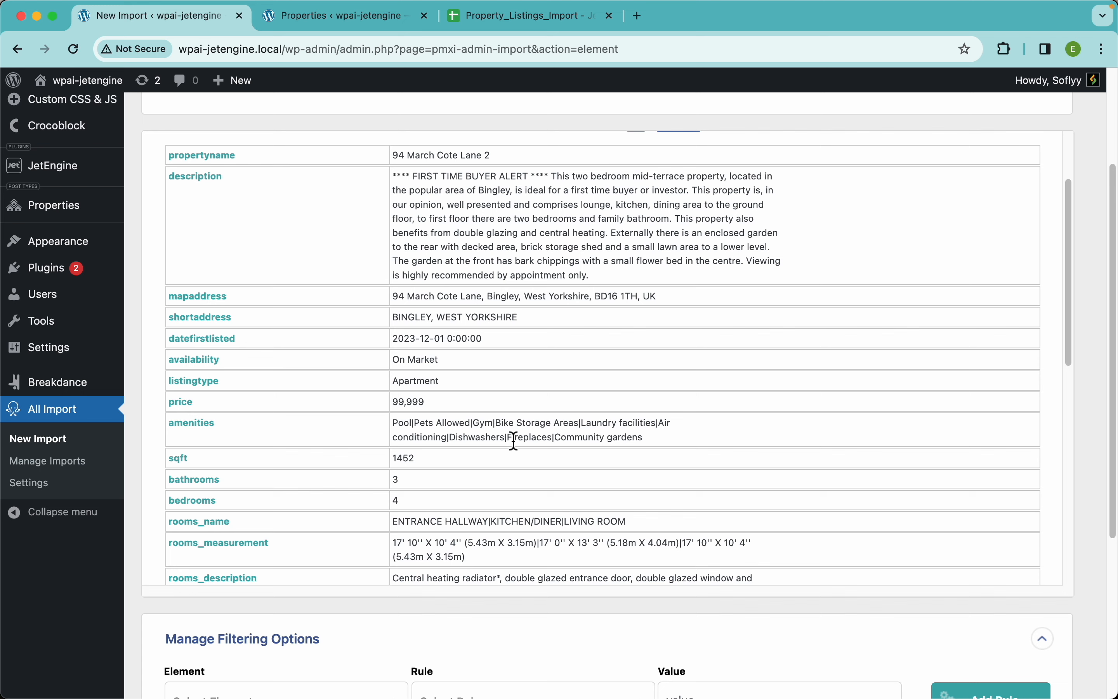
scroll(513, 606, "down", 5)
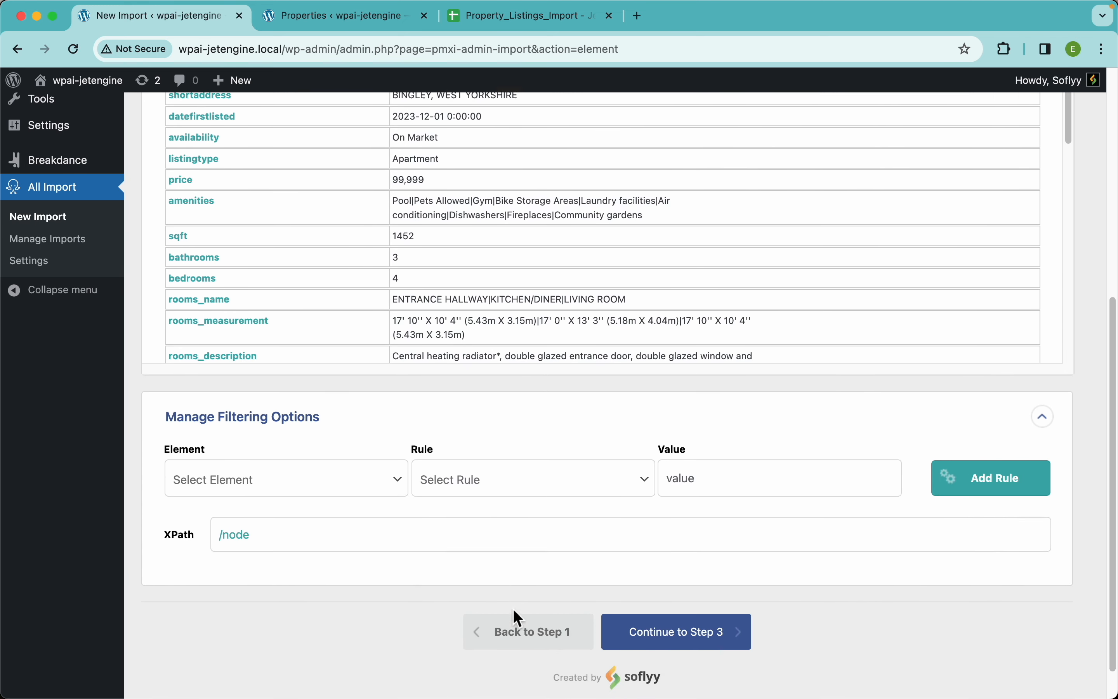
left_click(274, 479)
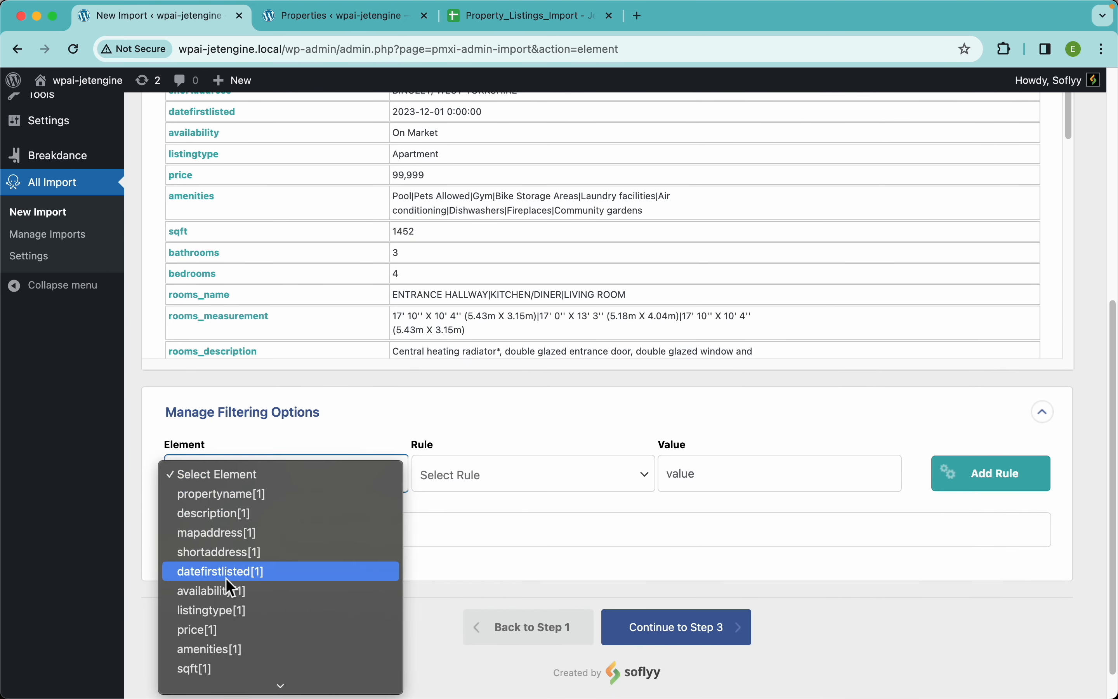
left_click(223, 594)
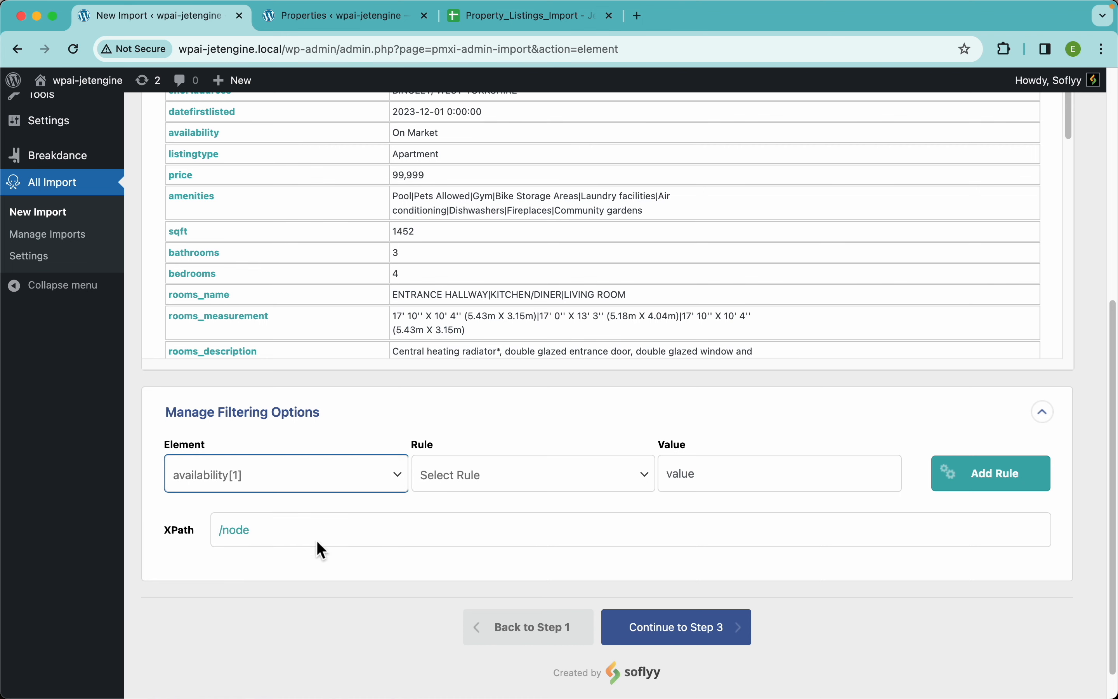
left_click(527, 475)
left_click(499, 506)
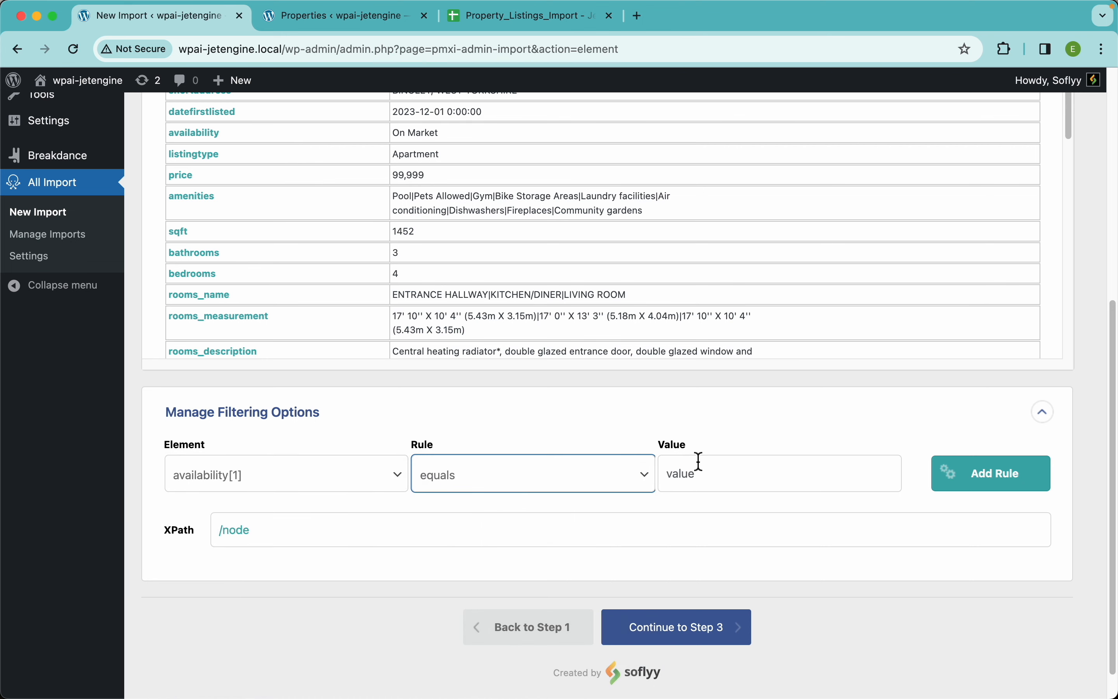
left_click(722, 475)
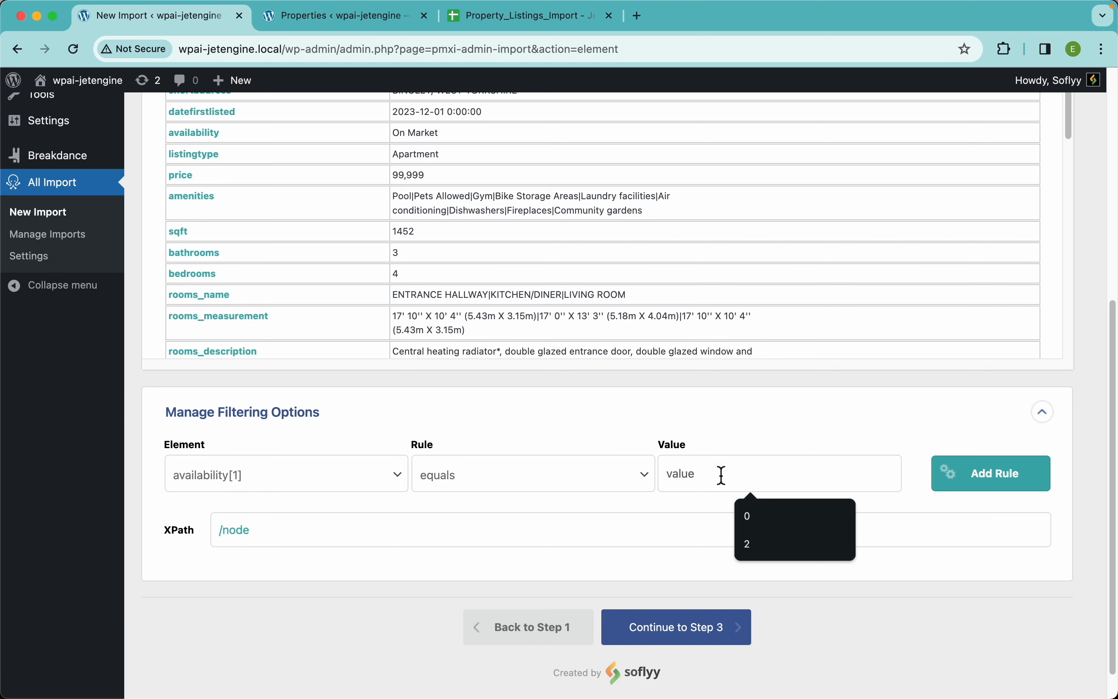
type("On Market")
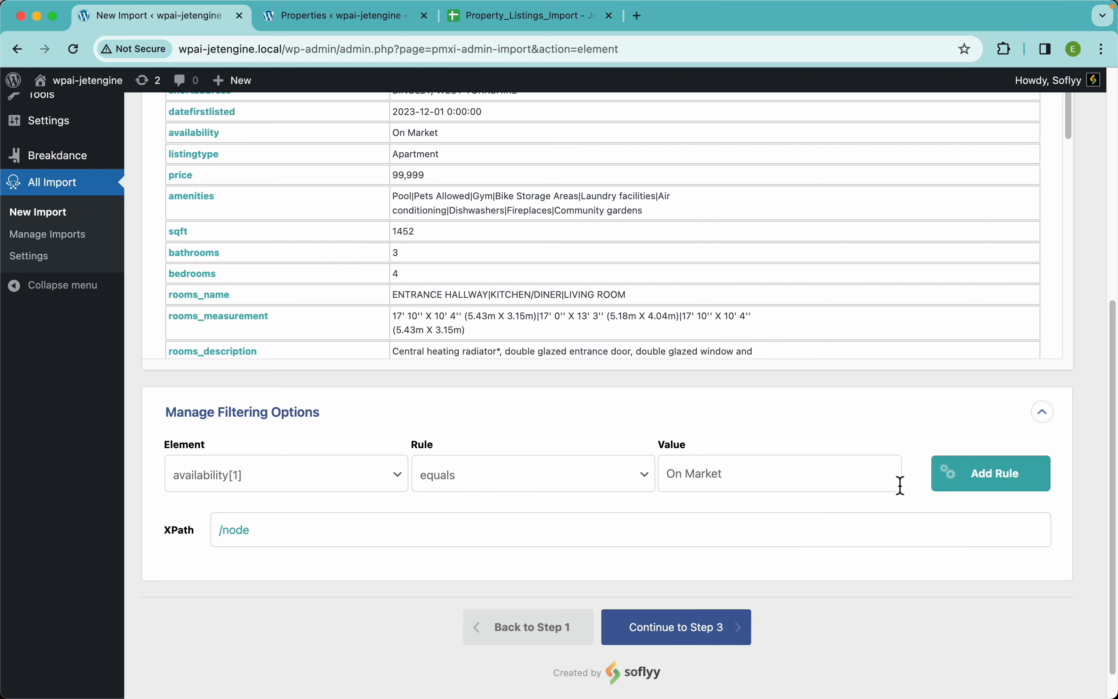
left_click(1003, 484)
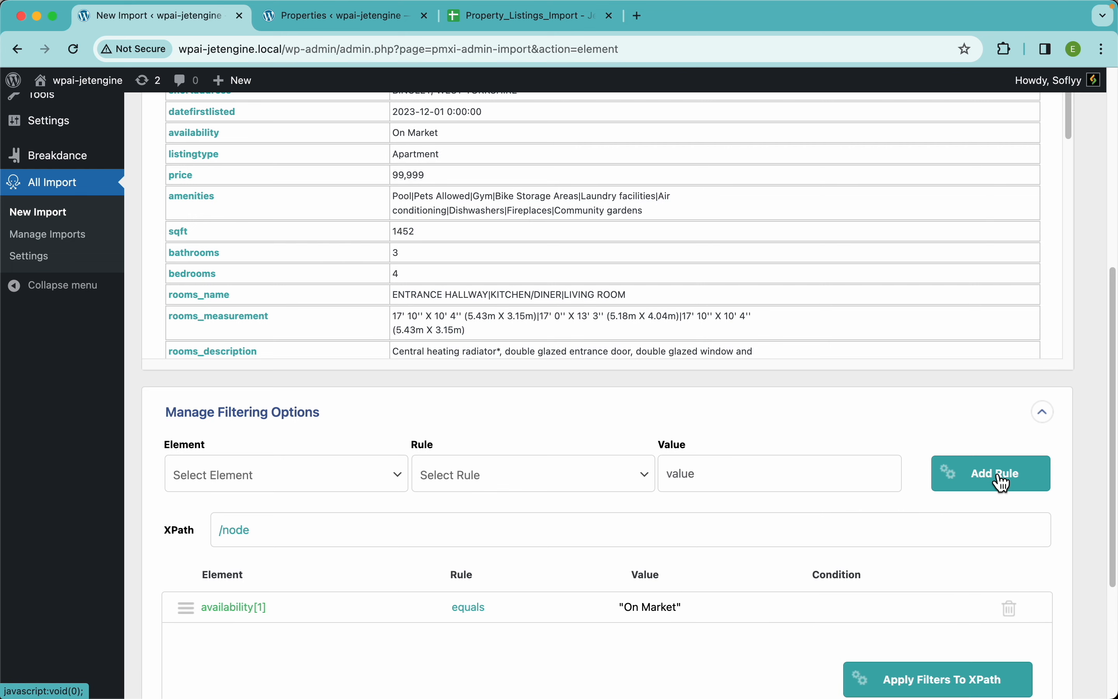
Add a second filtering rule requiring the amenities[1] element to contain Pool
scroll(744, 527, "down", 3)
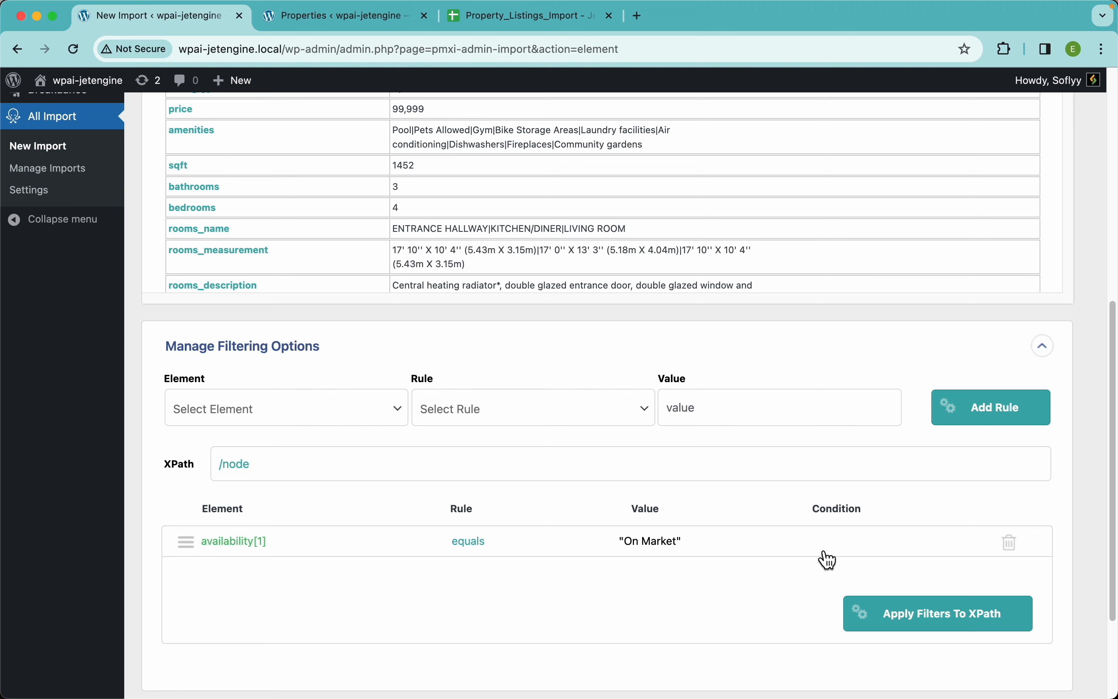
left_click(286, 417)
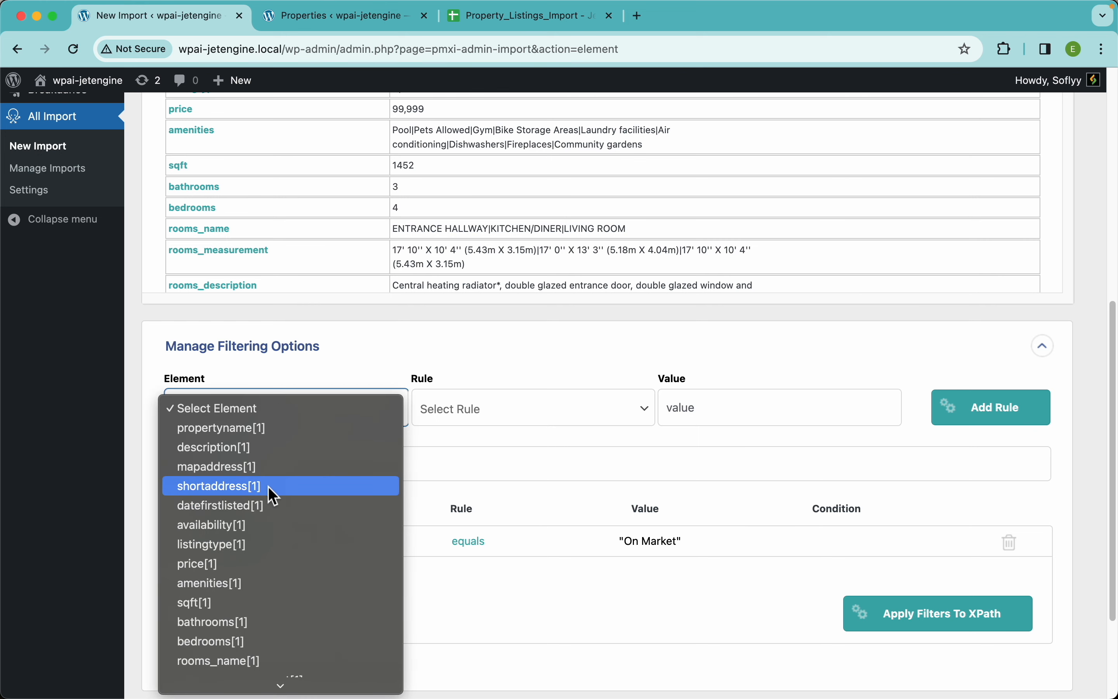
left_click(237, 584)
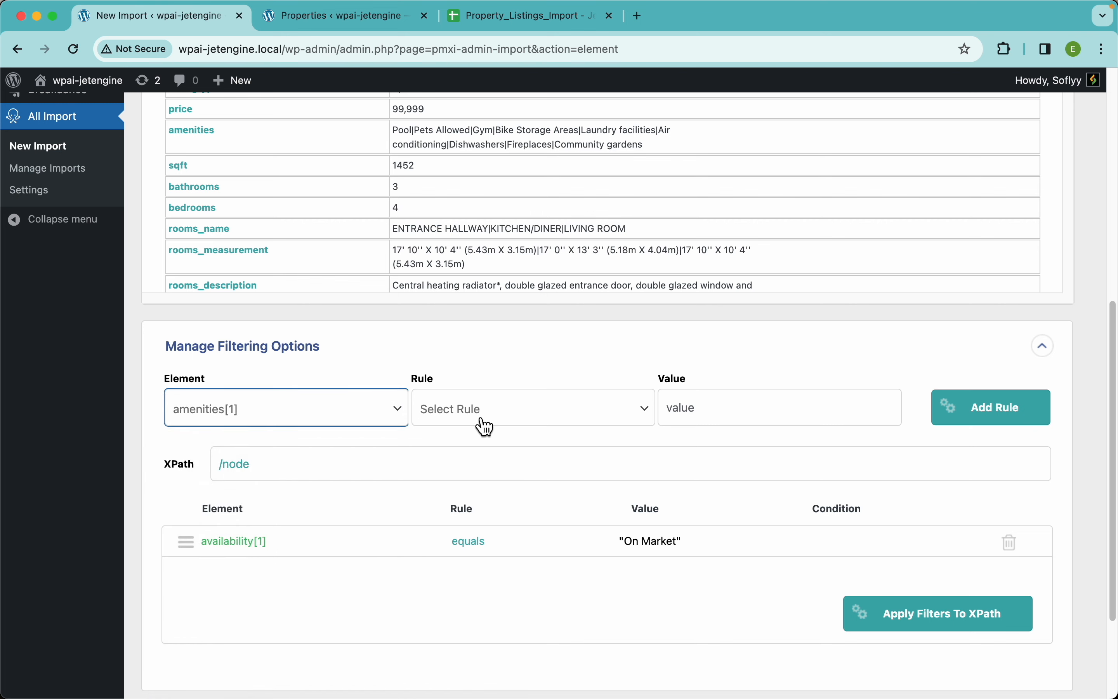
left_click(486, 426)
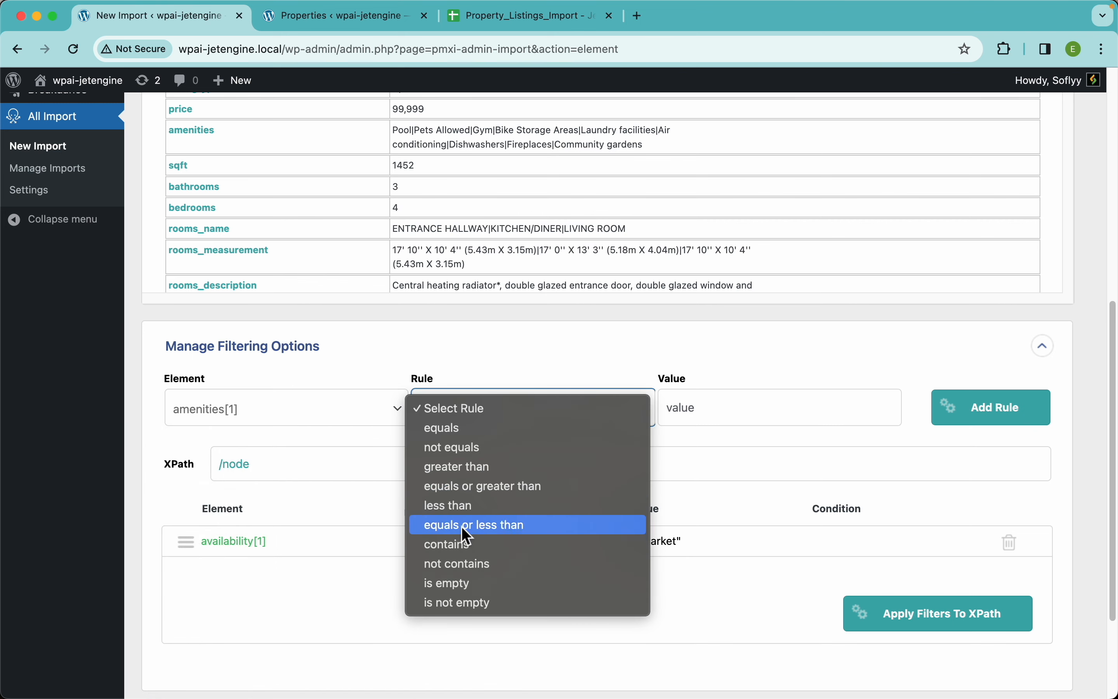
left_click(462, 563)
left_click(468, 415)
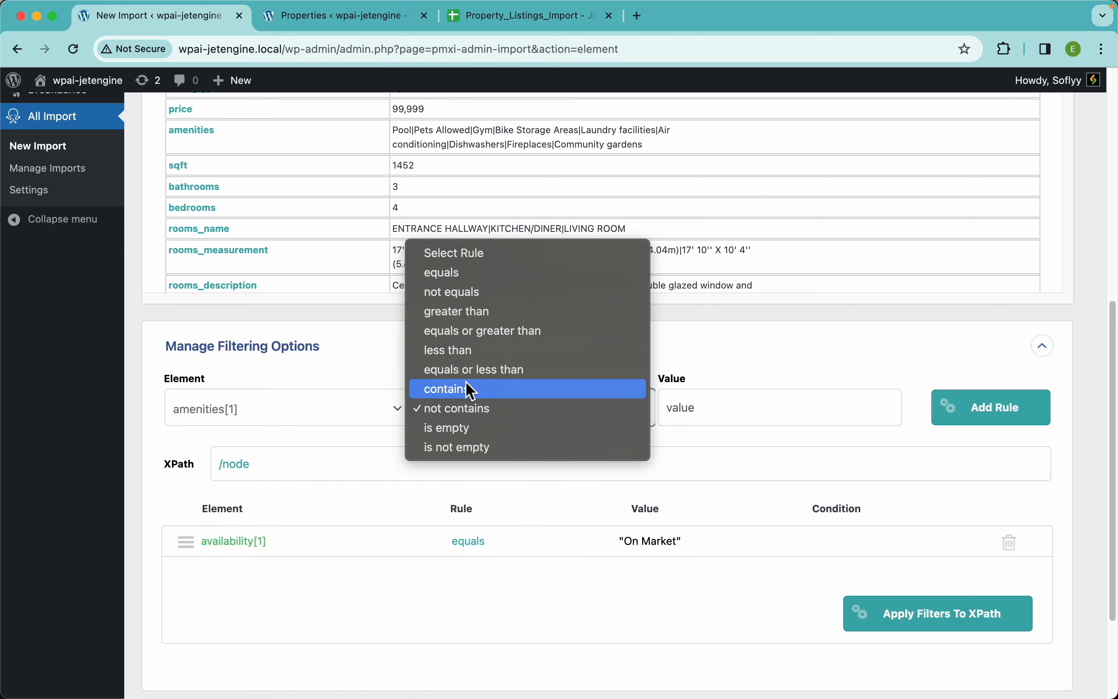
left_click(469, 389)
left_click(721, 410)
type("P")
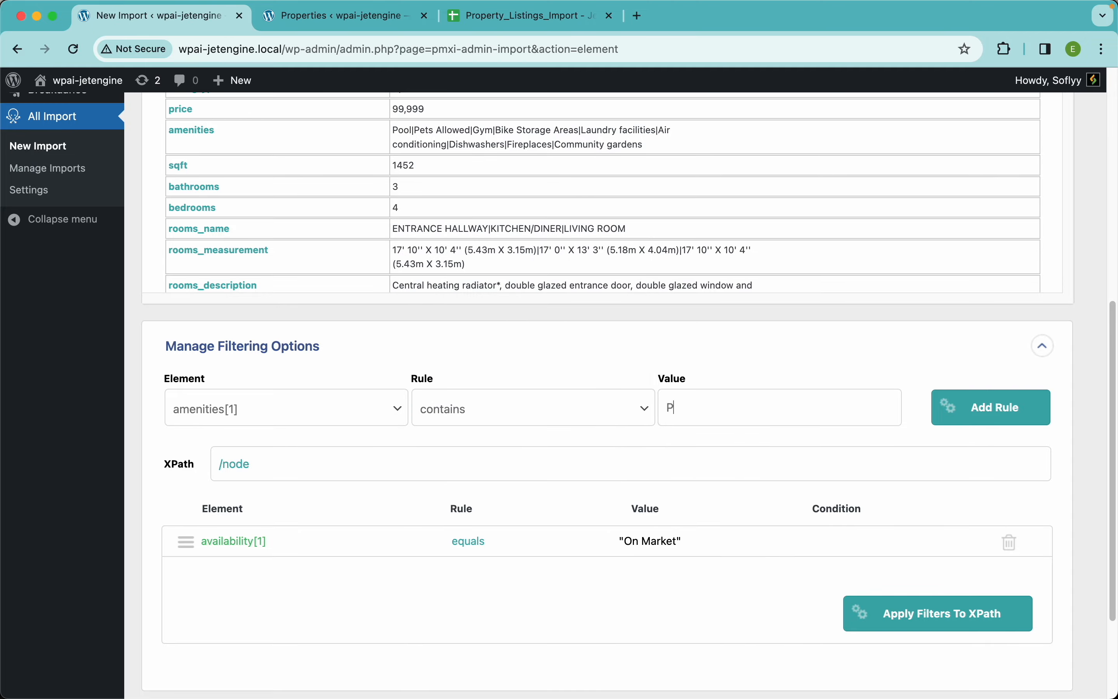
type("ool")
scroll(721, 356, "up", 5)
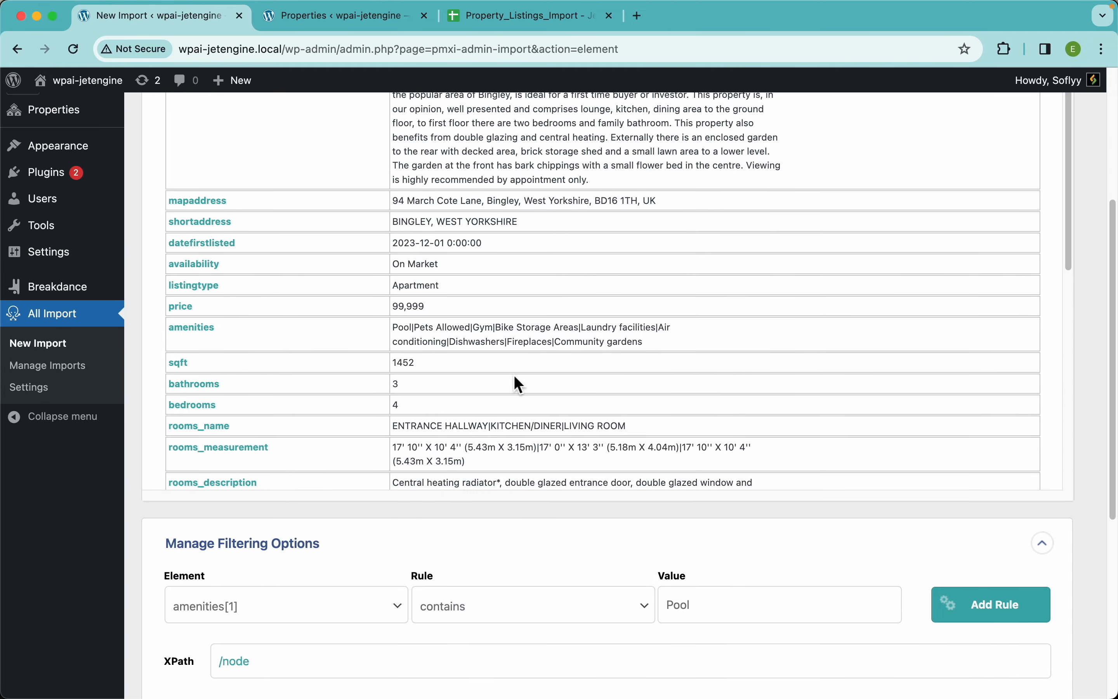
scroll(409, 328, "up", 5)
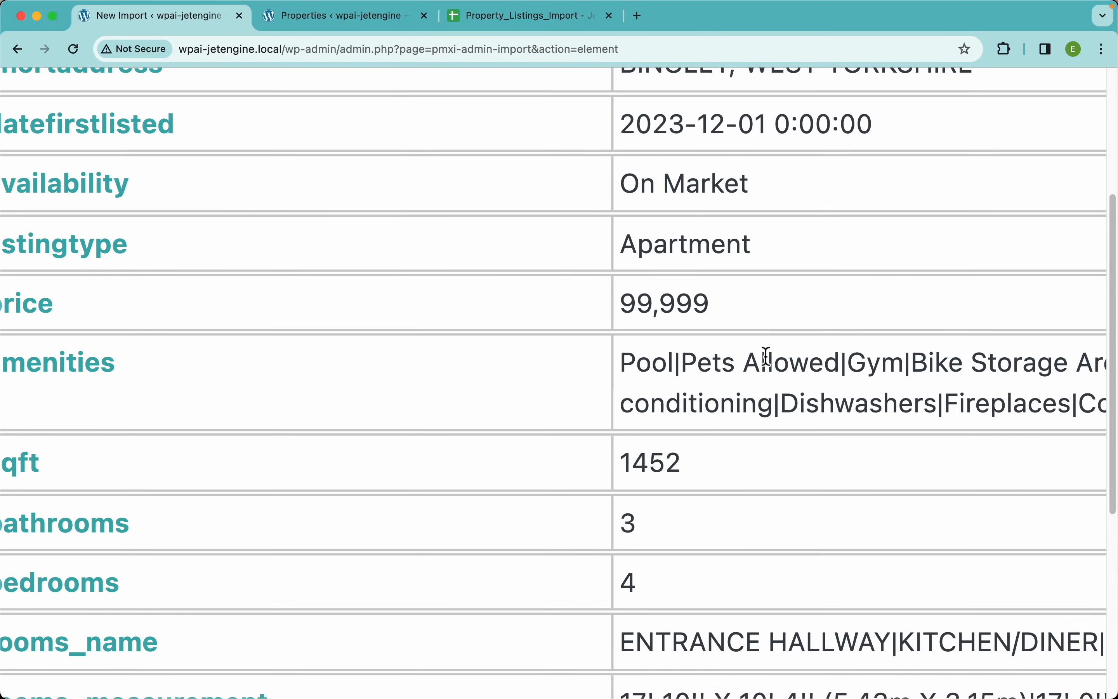
scroll(767, 356, "down", 5)
scroll(673, 554, "down", 5)
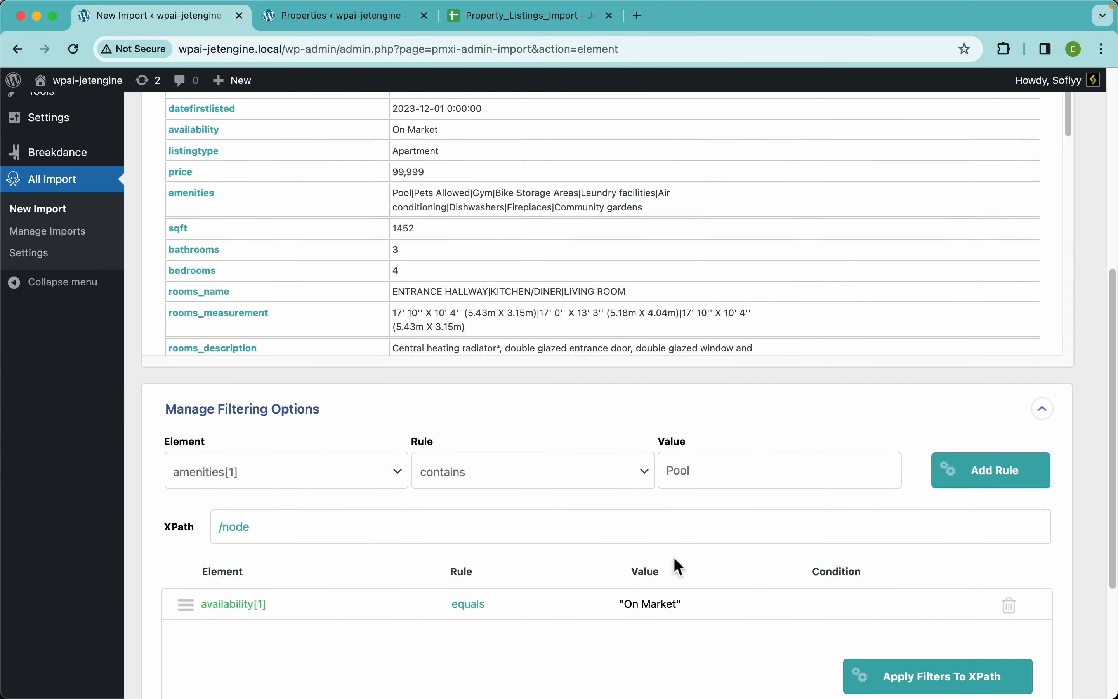
left_click(988, 440)
Switch the condition between the two filtering rules to AND and delete the amenities rule
scroll(798, 480, "down", 2)
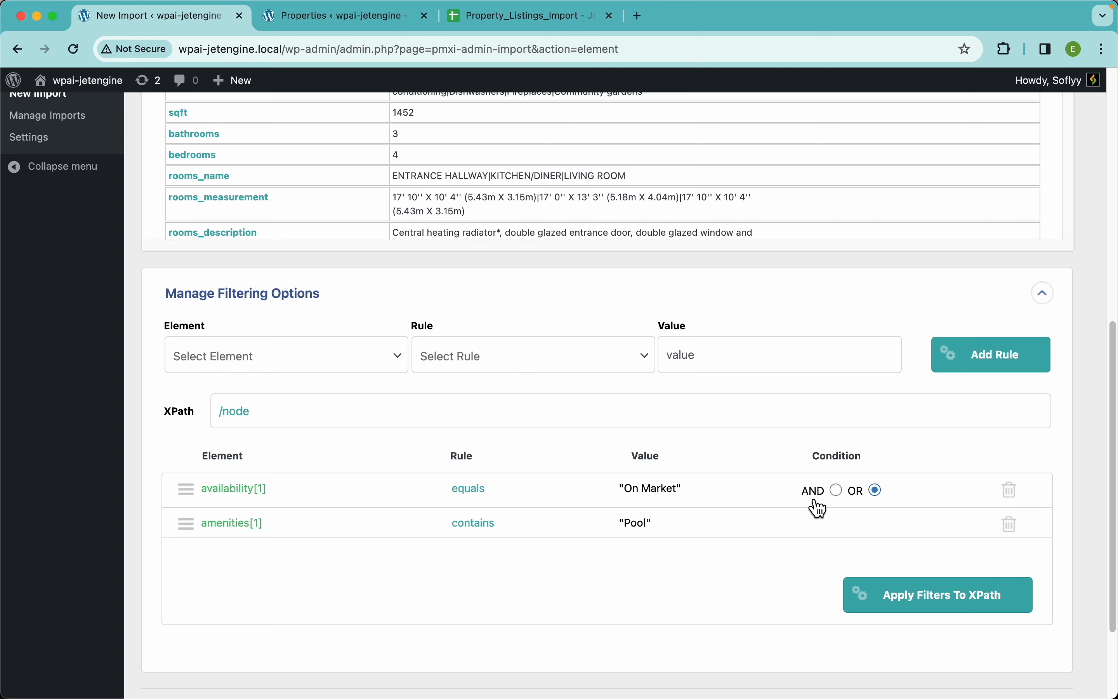
left_click(837, 490)
left_click(1012, 529)
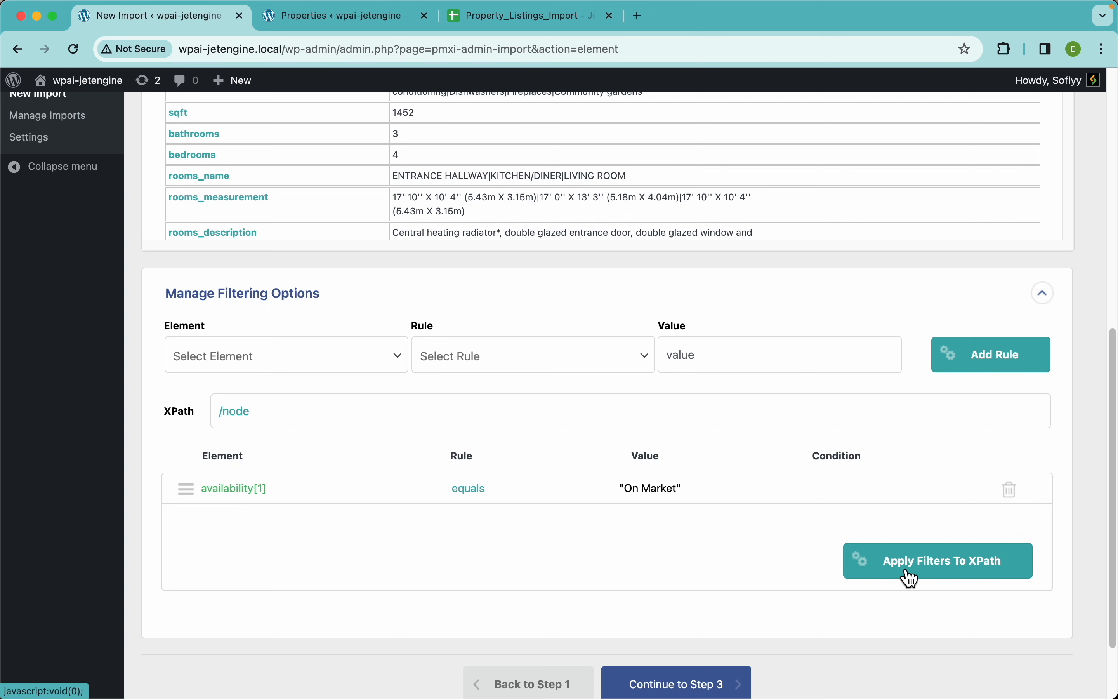
Apply the remaining availability filter to the XPath and inspect the generated expression
left_click(999, 573)
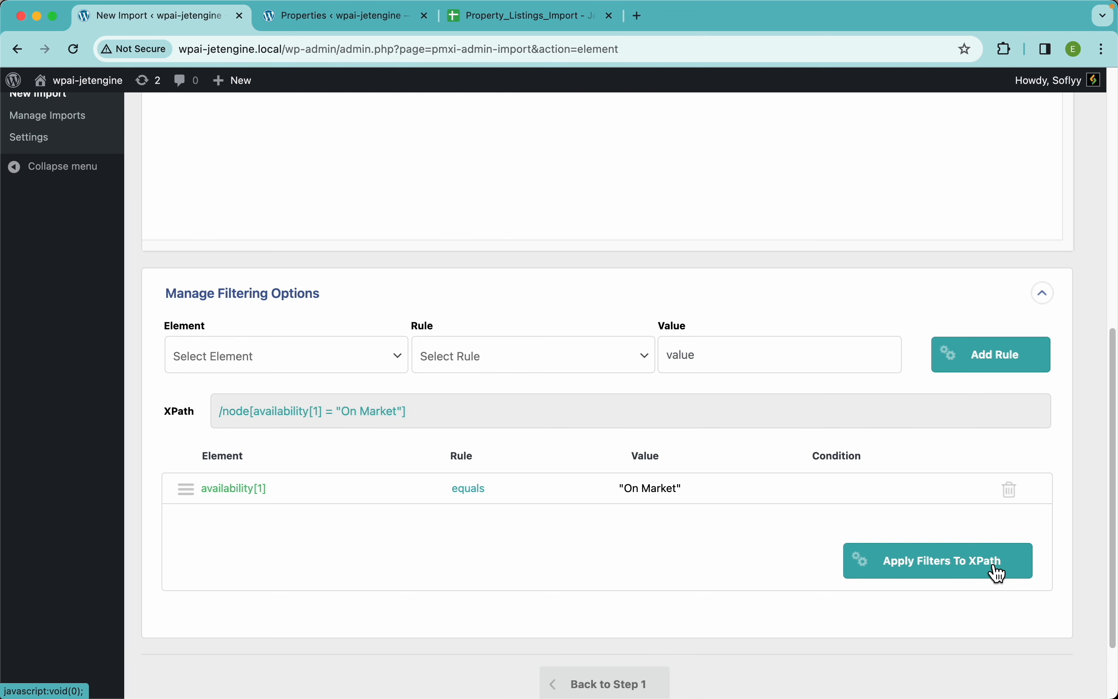
left_click_drag(432, 419, 219, 409)
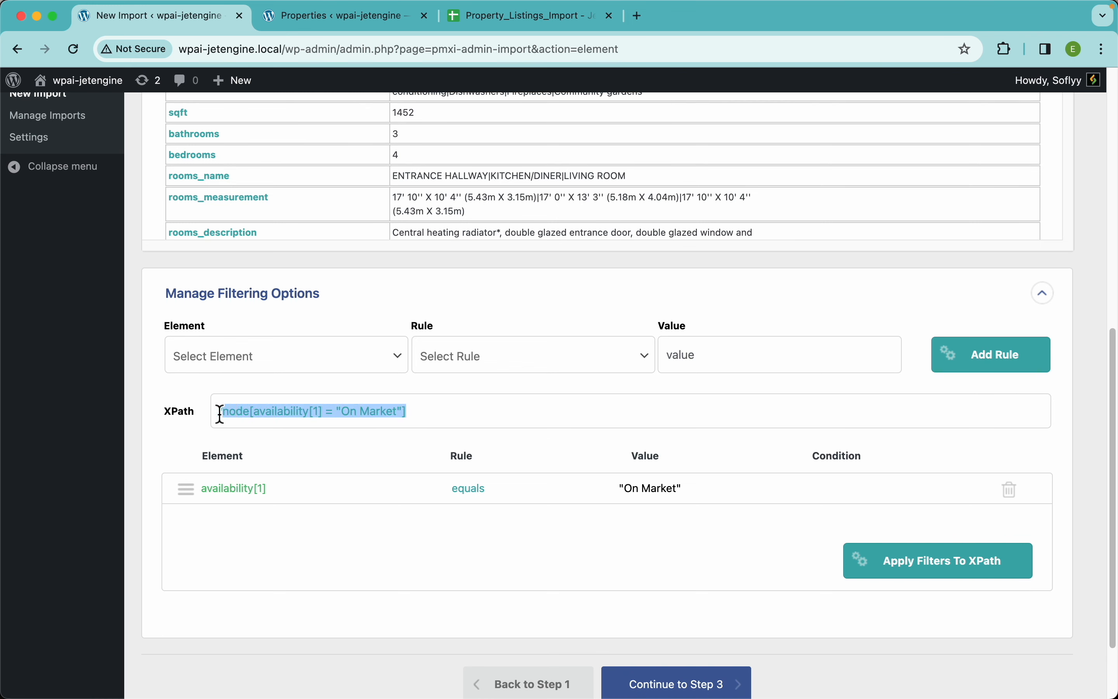
left_click(362, 444)
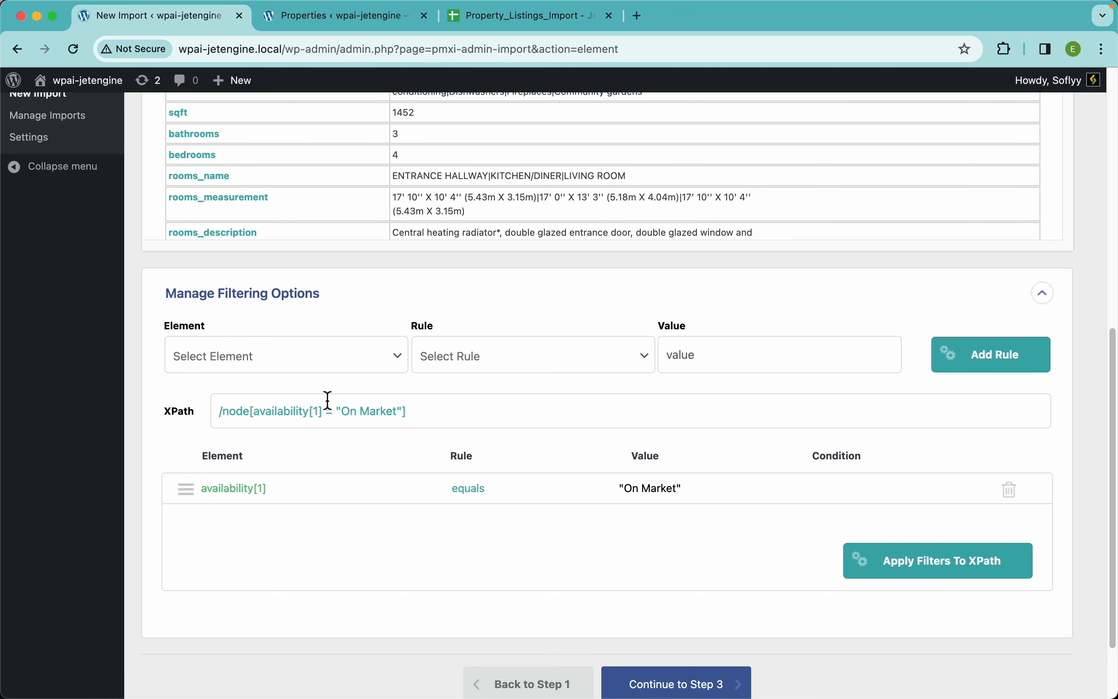
Examine the number of rows selected for import, the first record's preview and the XPath expression of the availability filter
scroll(575, 321, "up", 15)
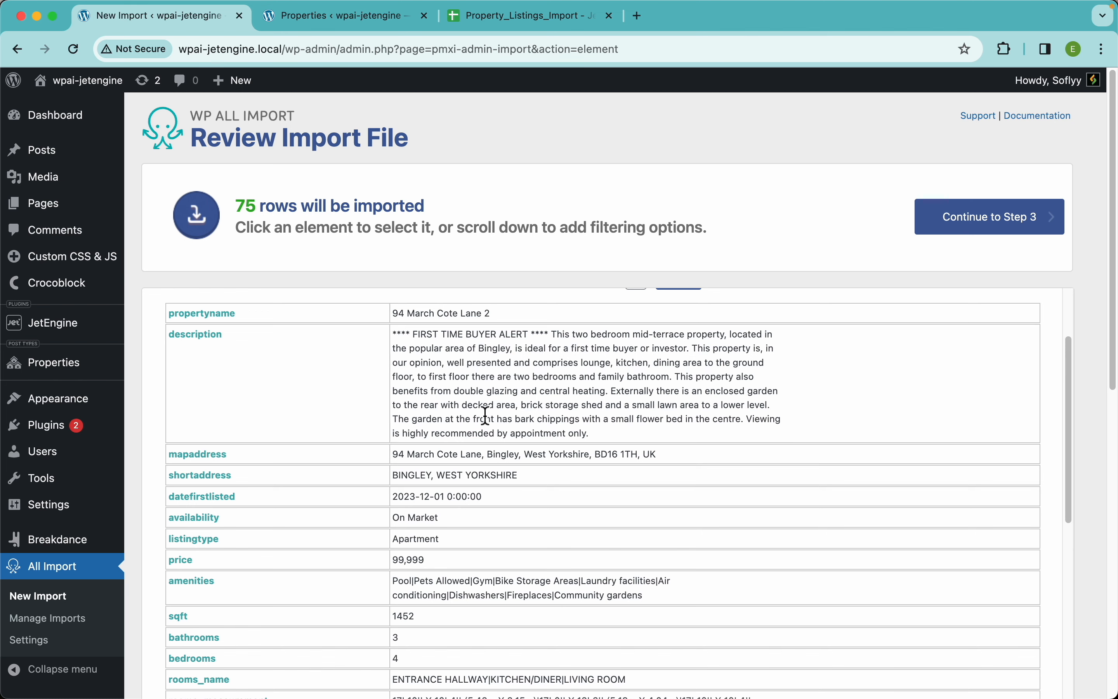
scroll(480, 405, "up", 3)
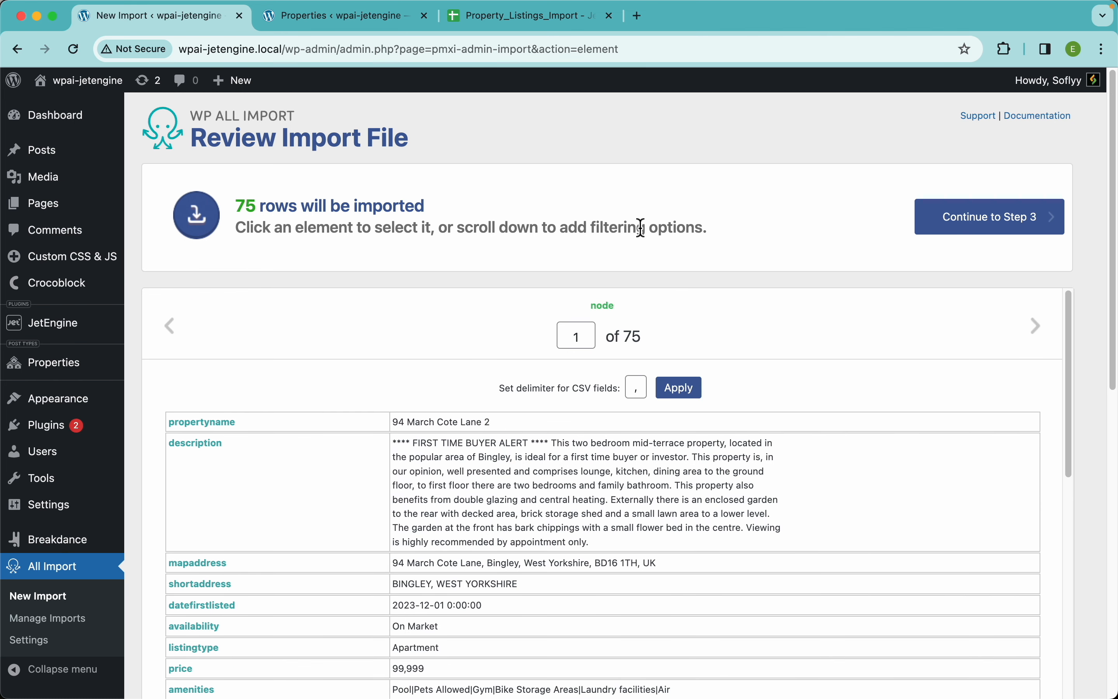
scroll(641, 228, "down", 10)
scroll(568, 444, "down", 3)
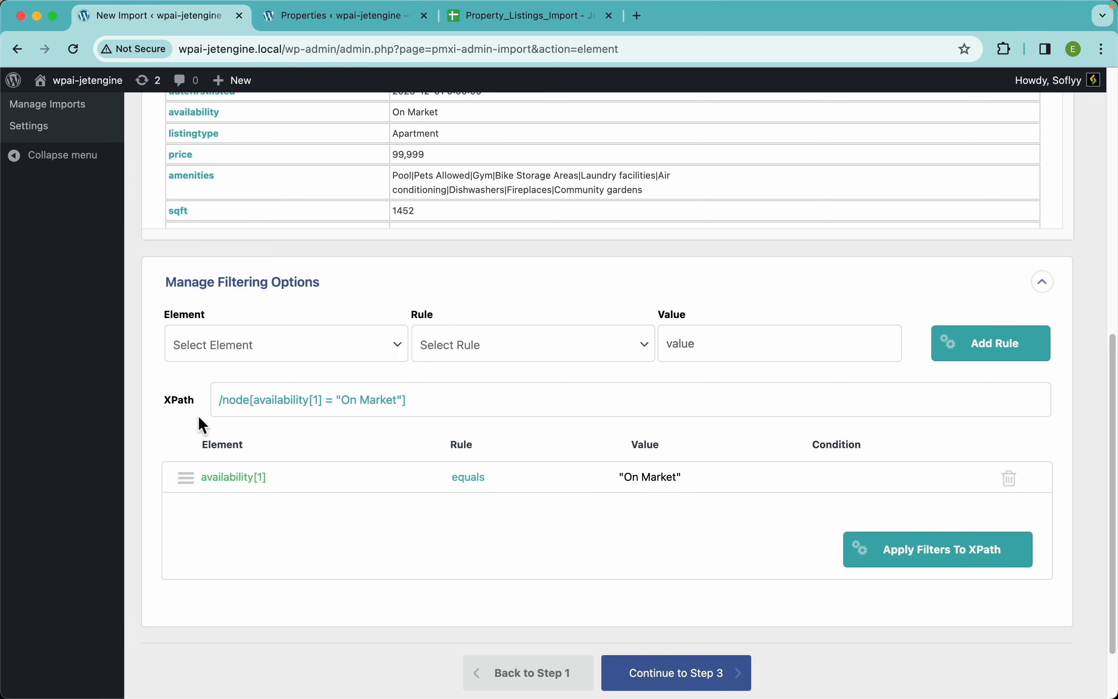
scroll(589, 303, "up", 6)
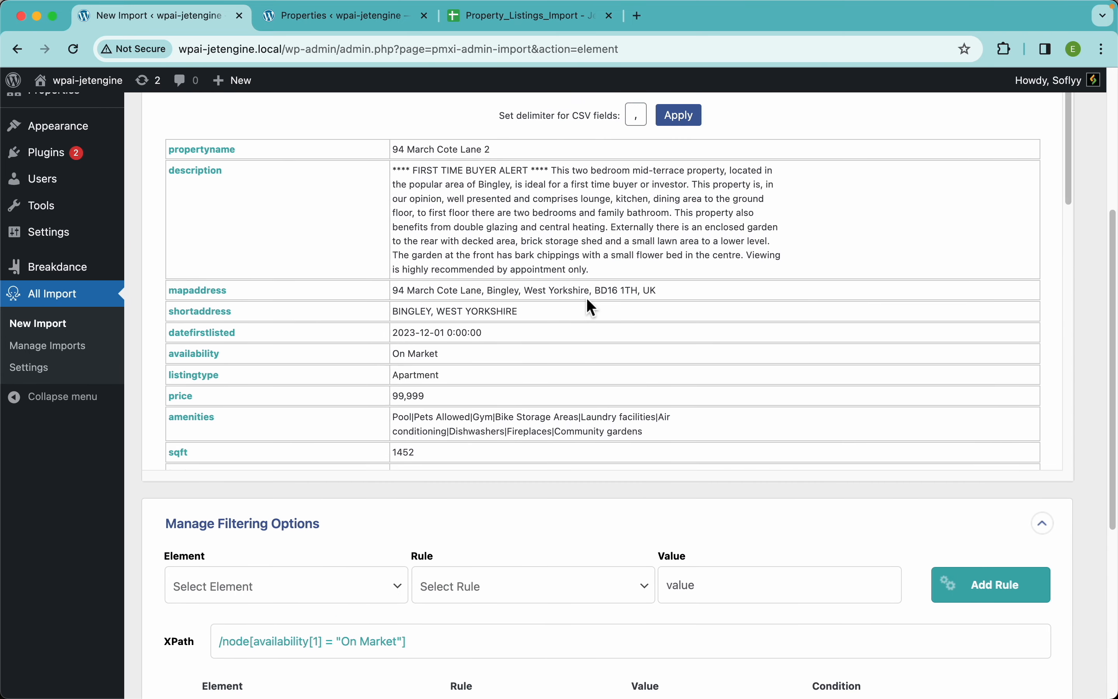
scroll(589, 301, "up", 2)
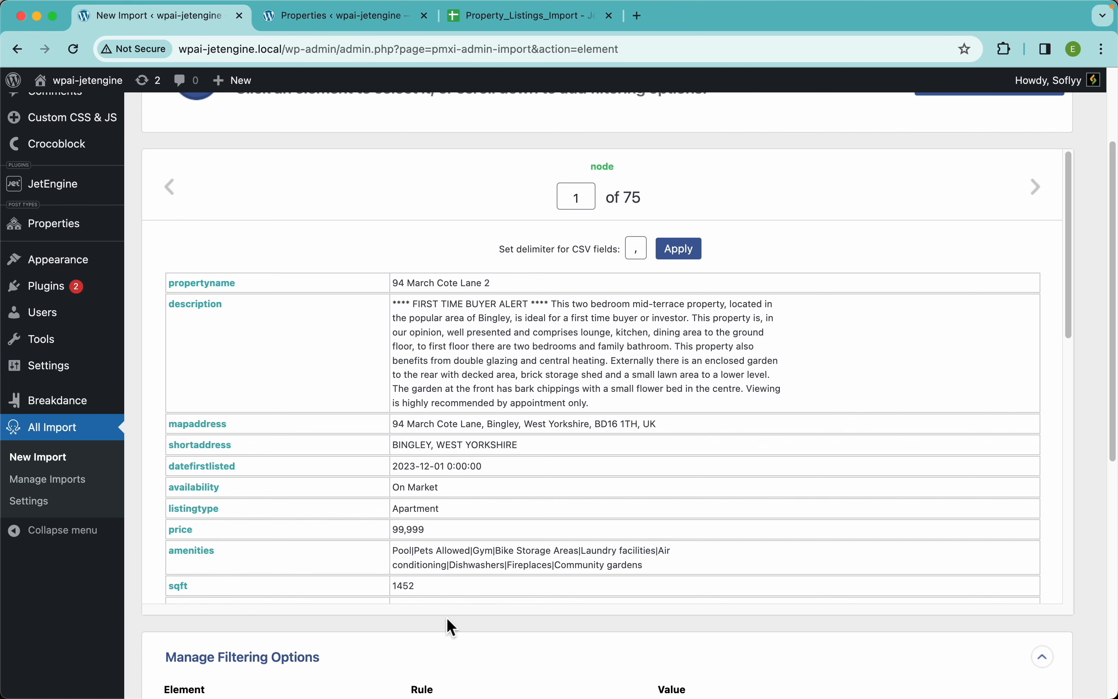
scroll(447, 618, "down", 8)
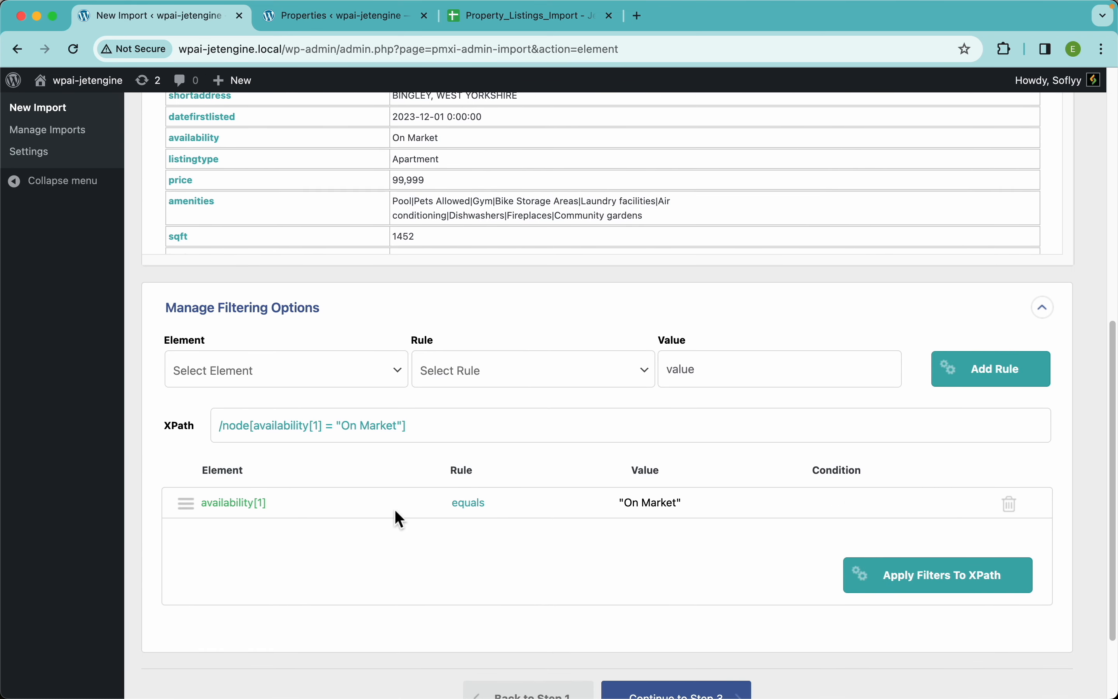
left_click_drag(418, 427, 214, 434)
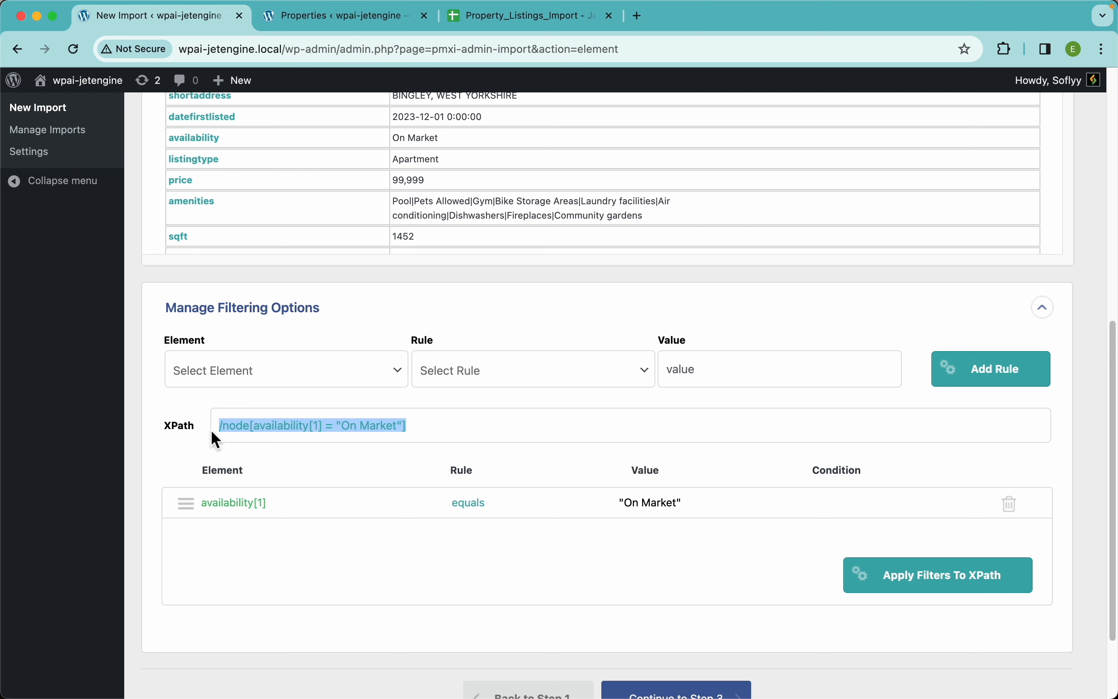
left_click(190, 450)
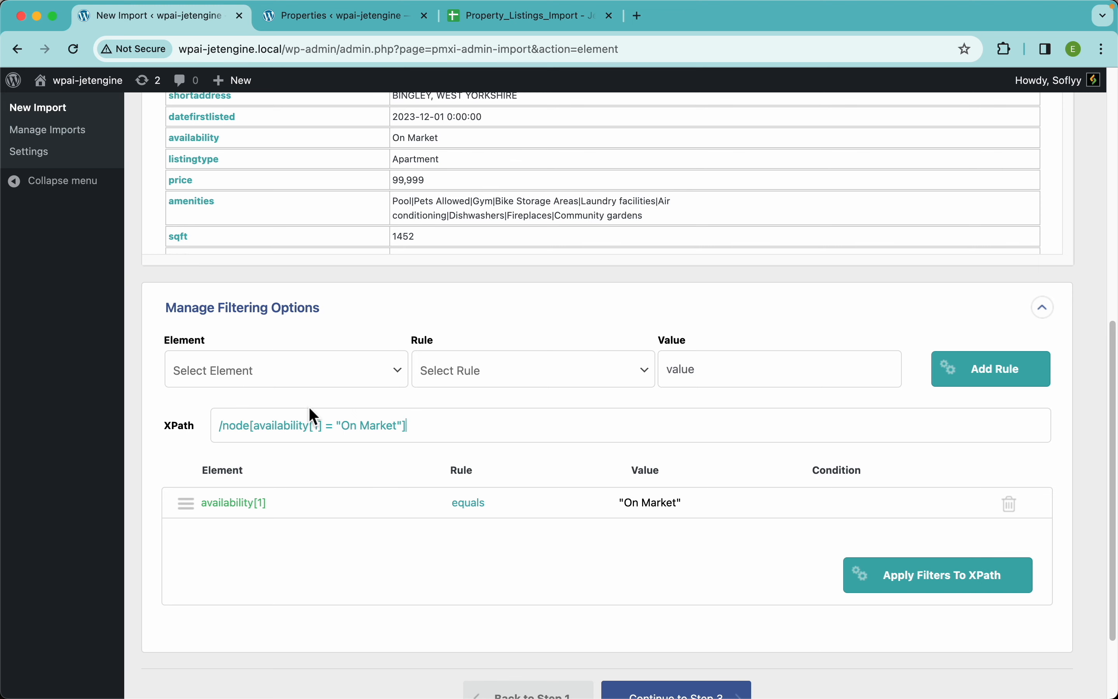
scroll(520, 309, "up", 7)
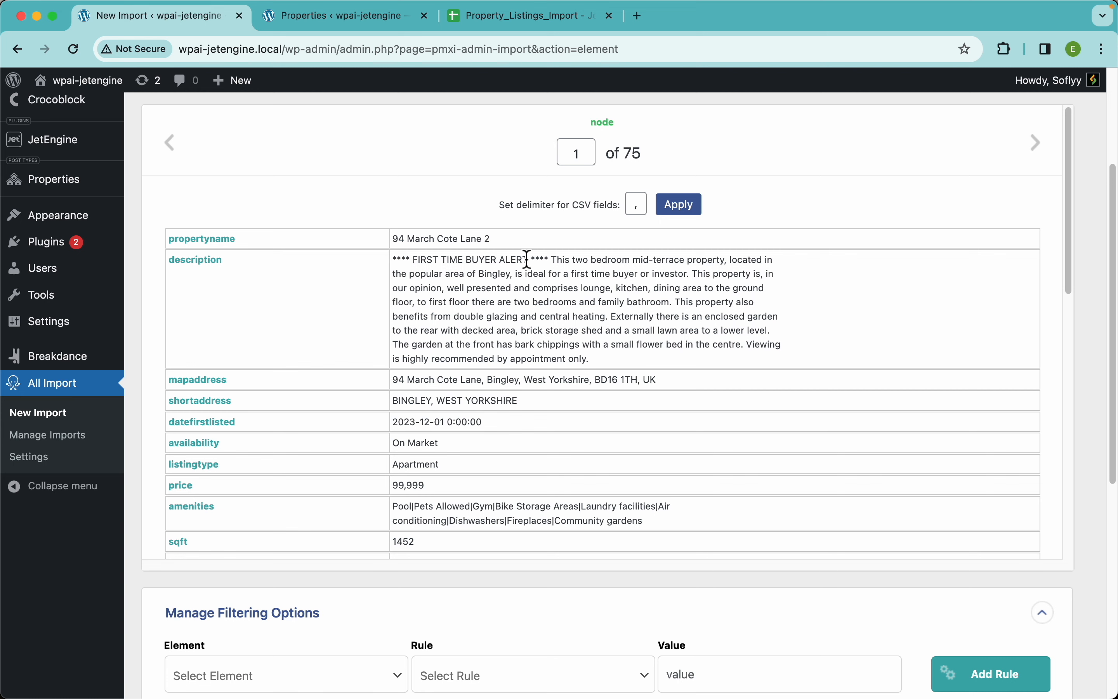
scroll(621, 585, "down", 8)
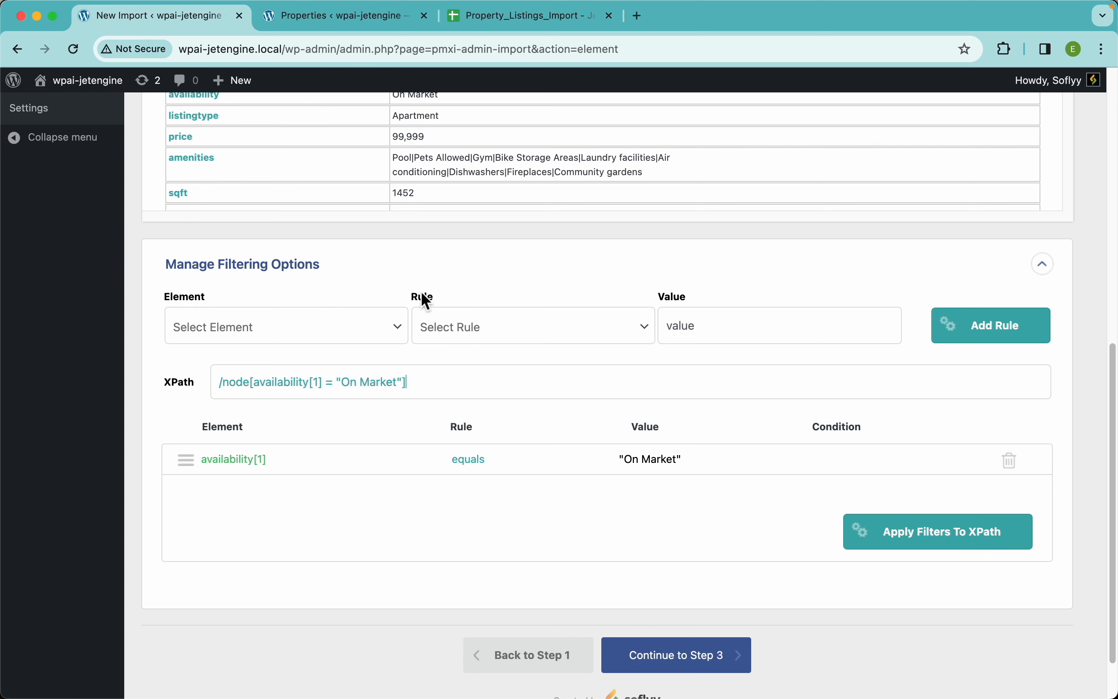
Submit the XPath expression unedited and continue to Step 3 of the import with the filtered records
left_click(456, 368)
key("Return")
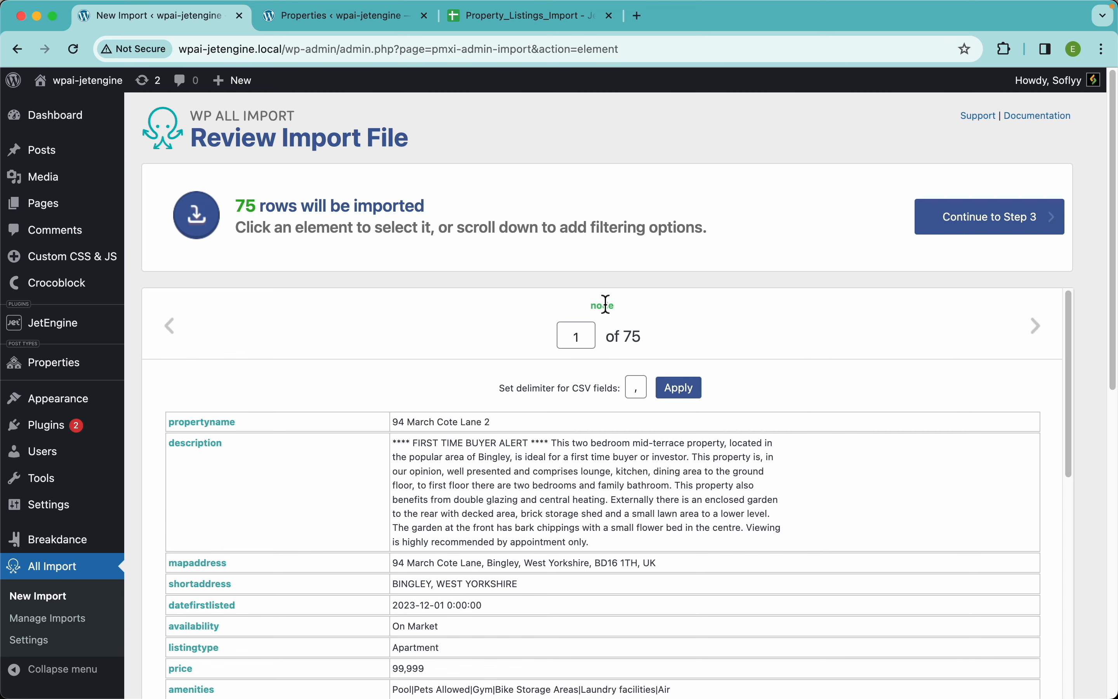
left_click(1013, 227)
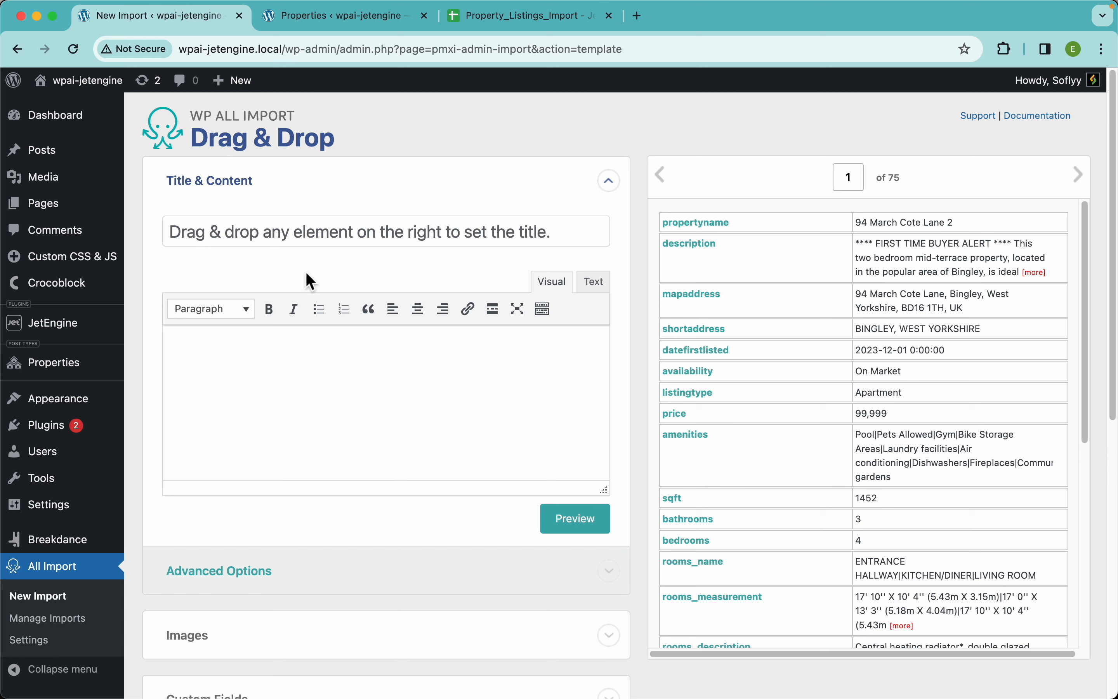
Map the propertyname element to the title of the imported properties
left_click_drag(691, 226, 429, 231)
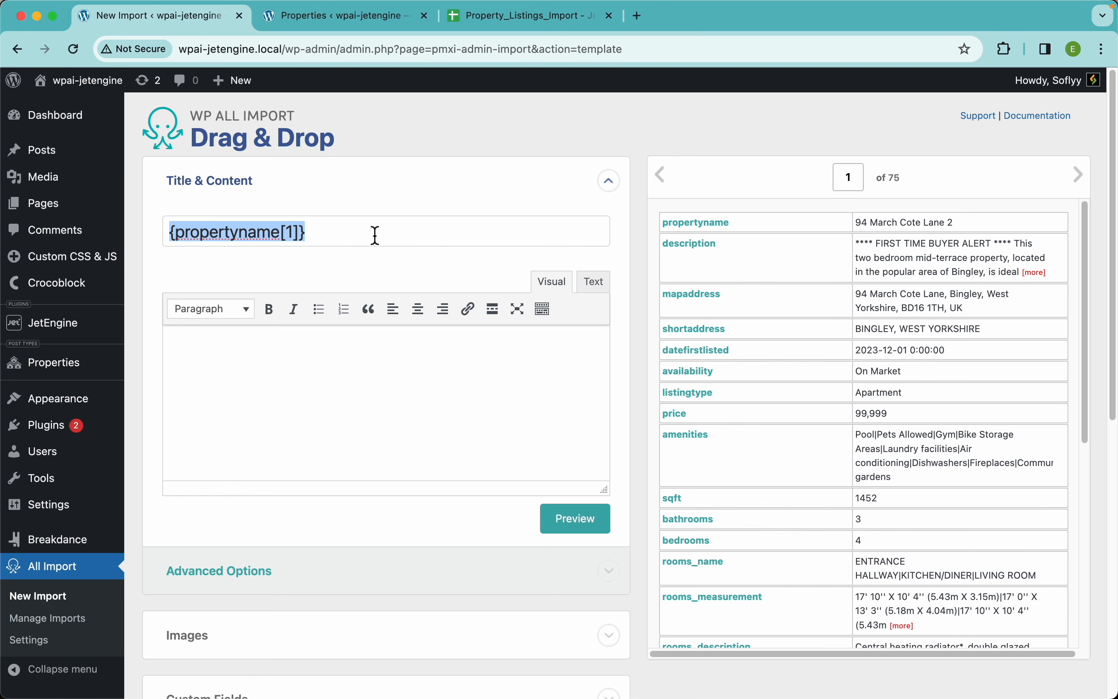
Start a new Properties post in the other browser tab, examine its title, content and Listing Info fields, and return to the import template
left_click(334, 28)
left_click(296, 122)
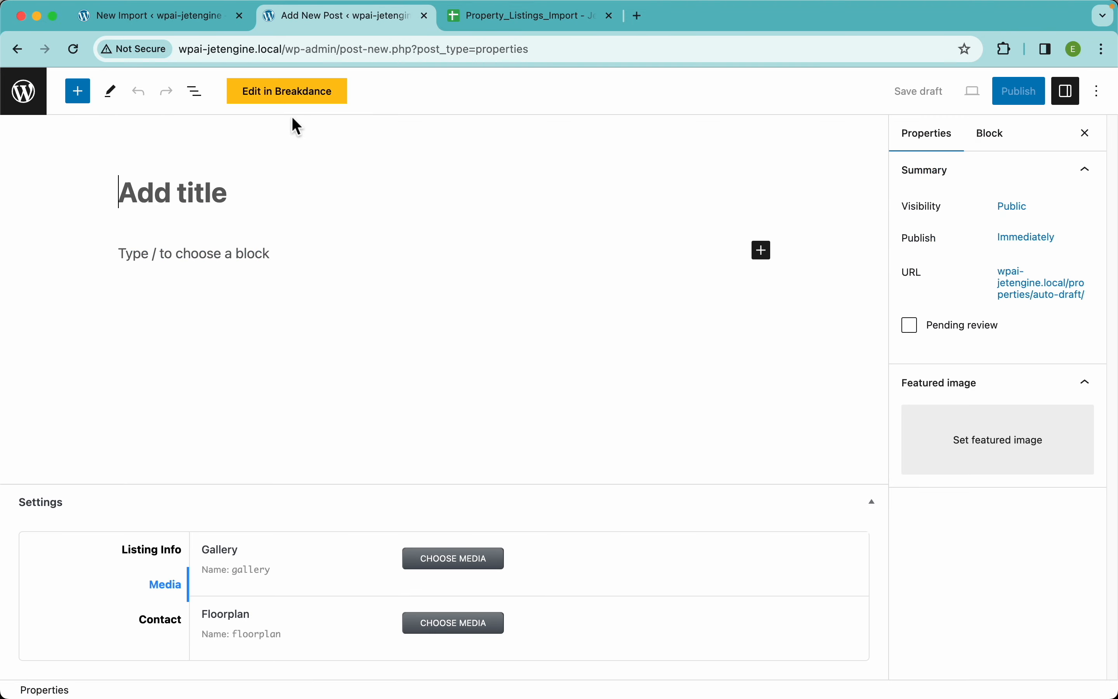
left_click(198, 264)
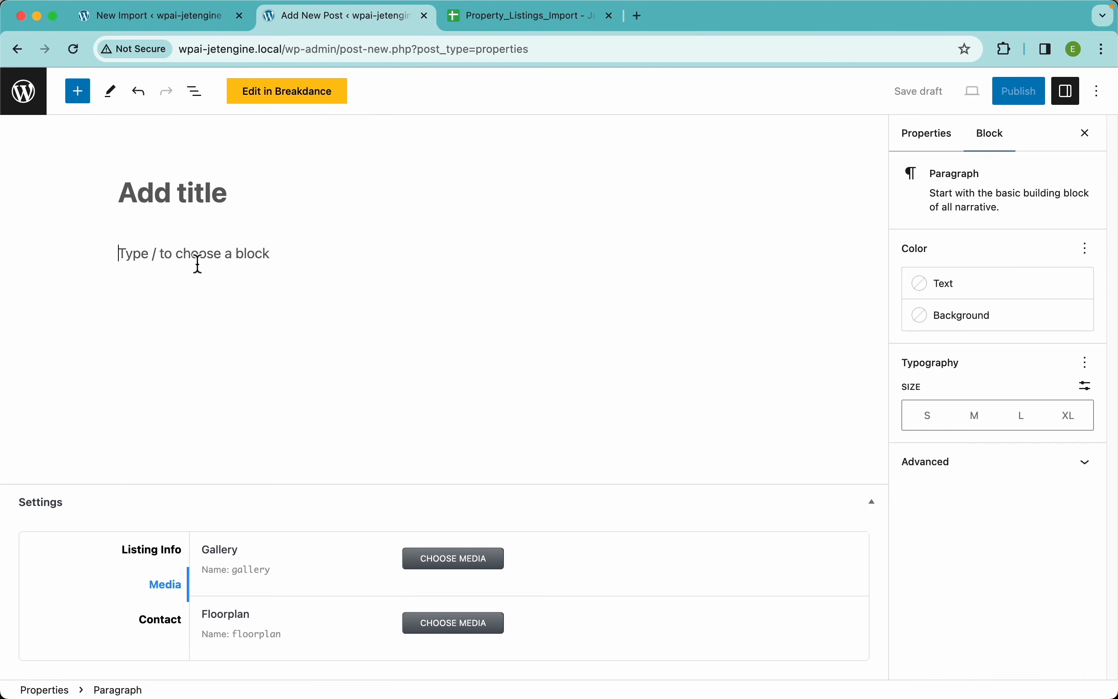
left_click(184, 557)
scroll(343, 542, "down", 5)
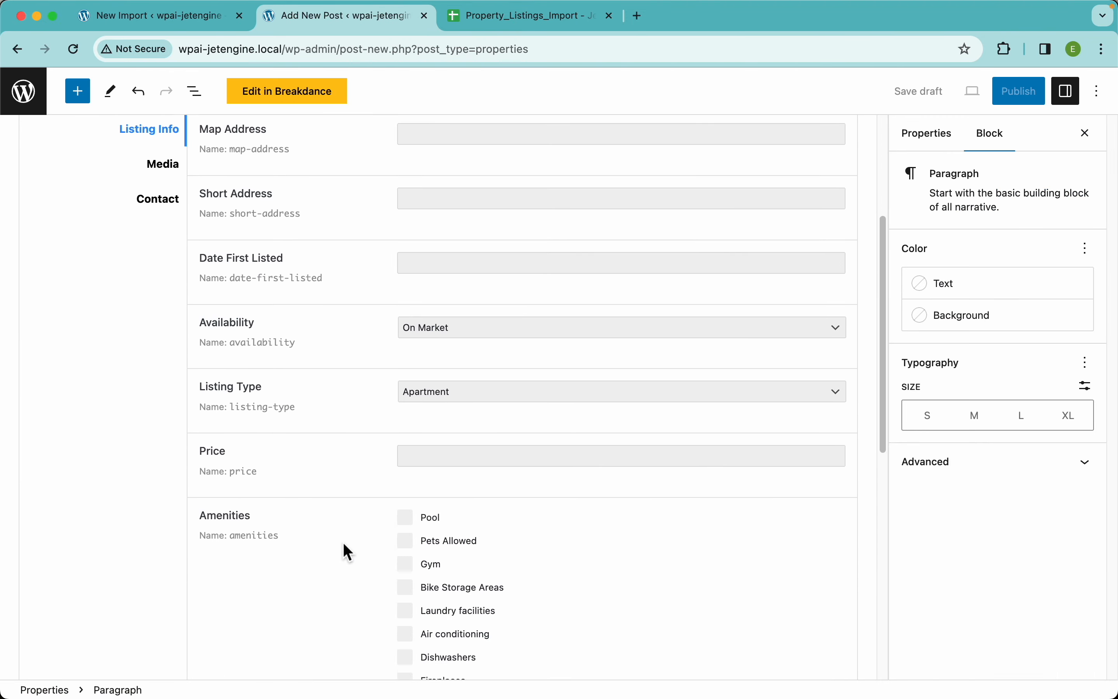
scroll(344, 544, "down", 10)
scroll(347, 551, "up", 15)
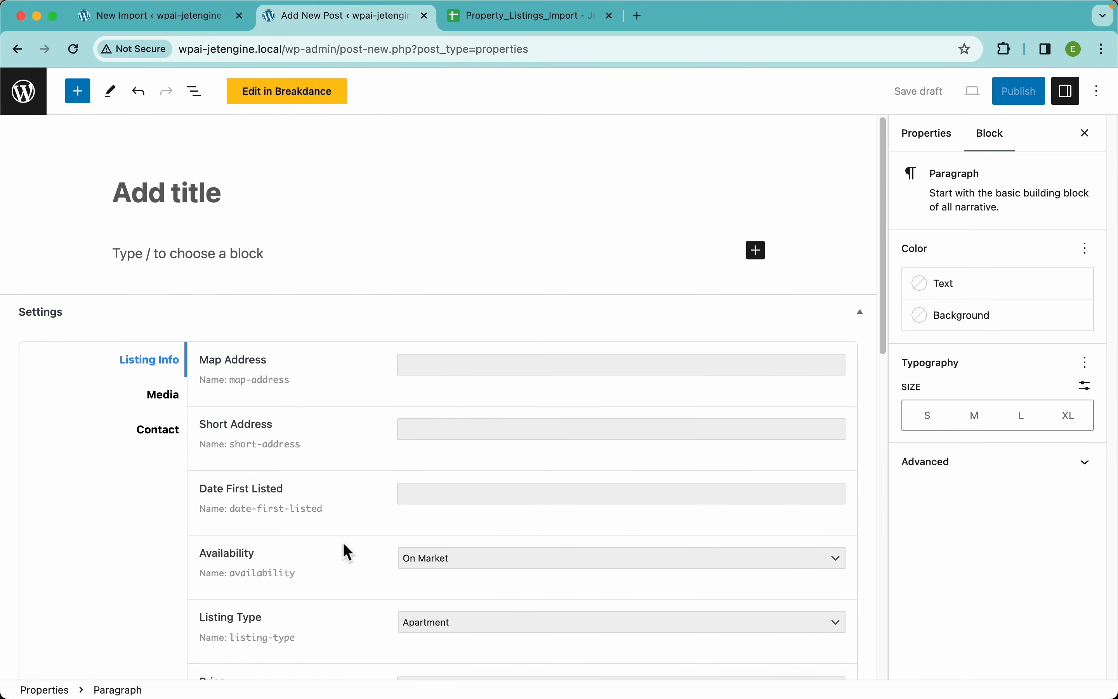
left_click(187, 19)
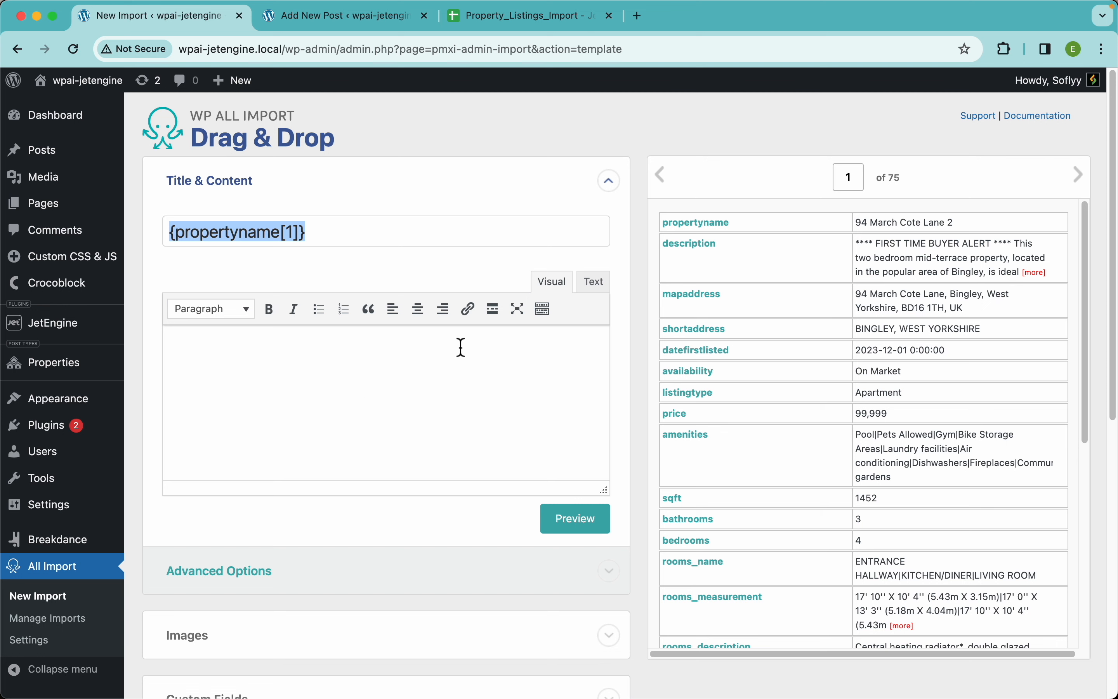
Map the description element into the content with a bold "Description:" label before it and a horizontal line below it
left_click_drag(709, 257, 497, 374)
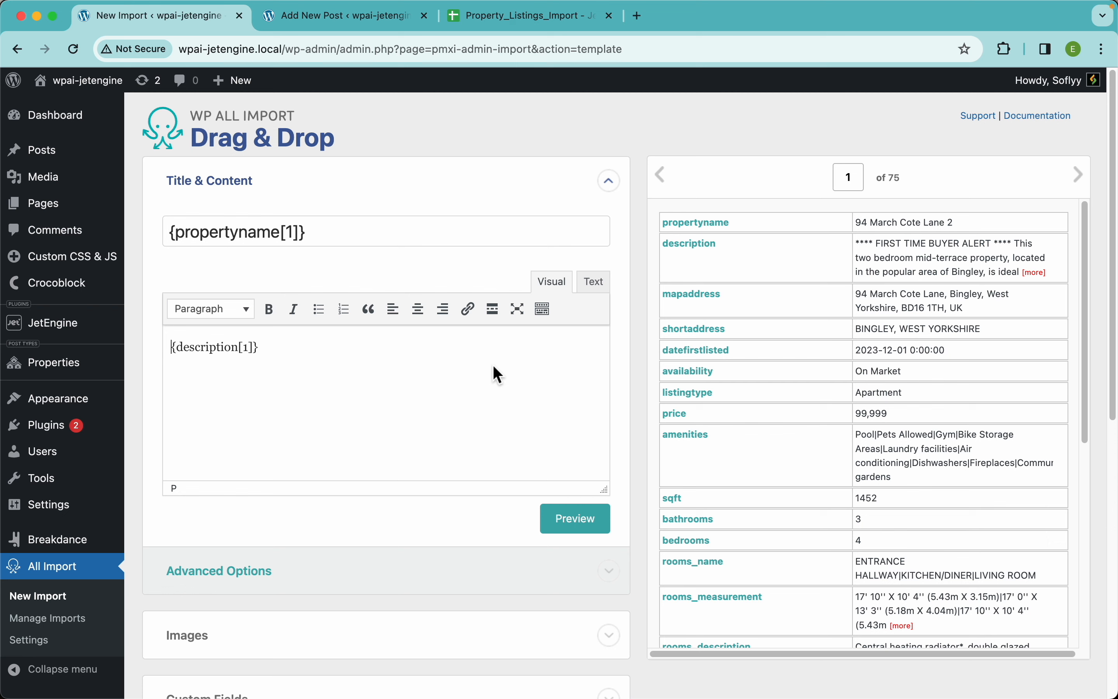
key("super+b")
type("Description")
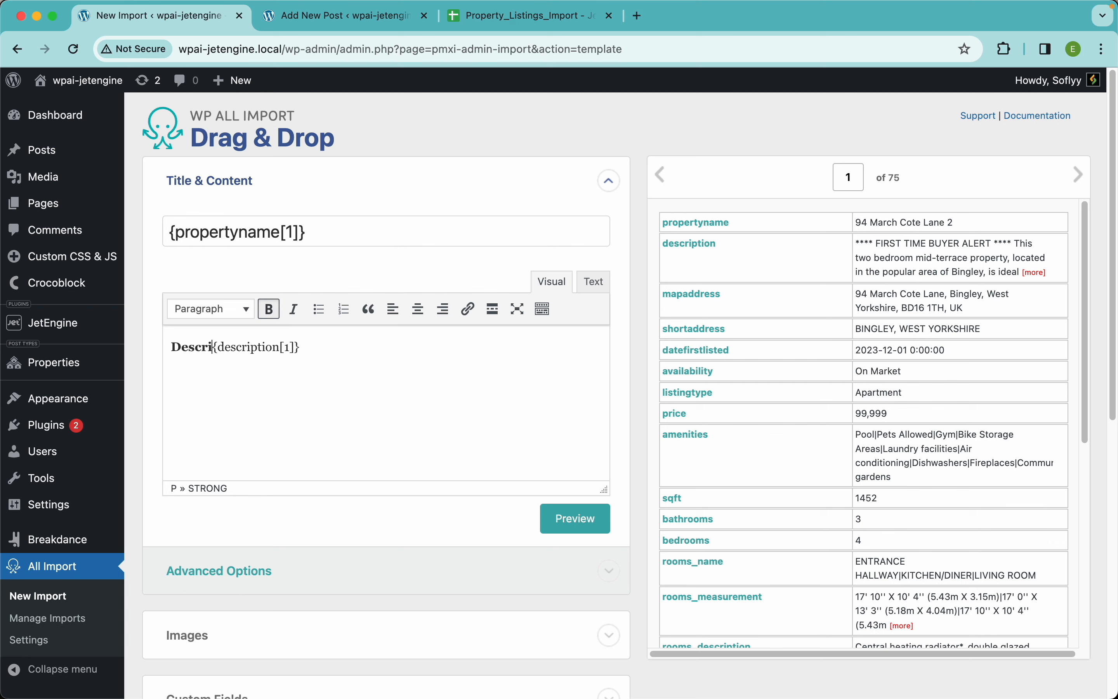
type(":")
key("super+b")
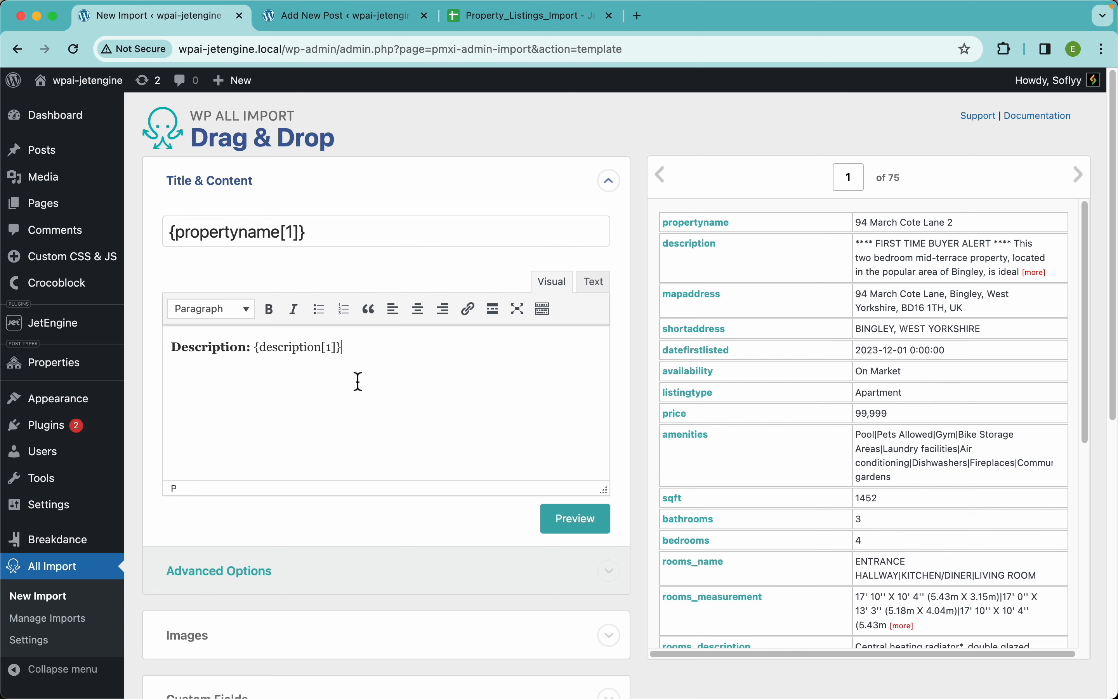
key("Return")
left_click(543, 309)
left_click(202, 335)
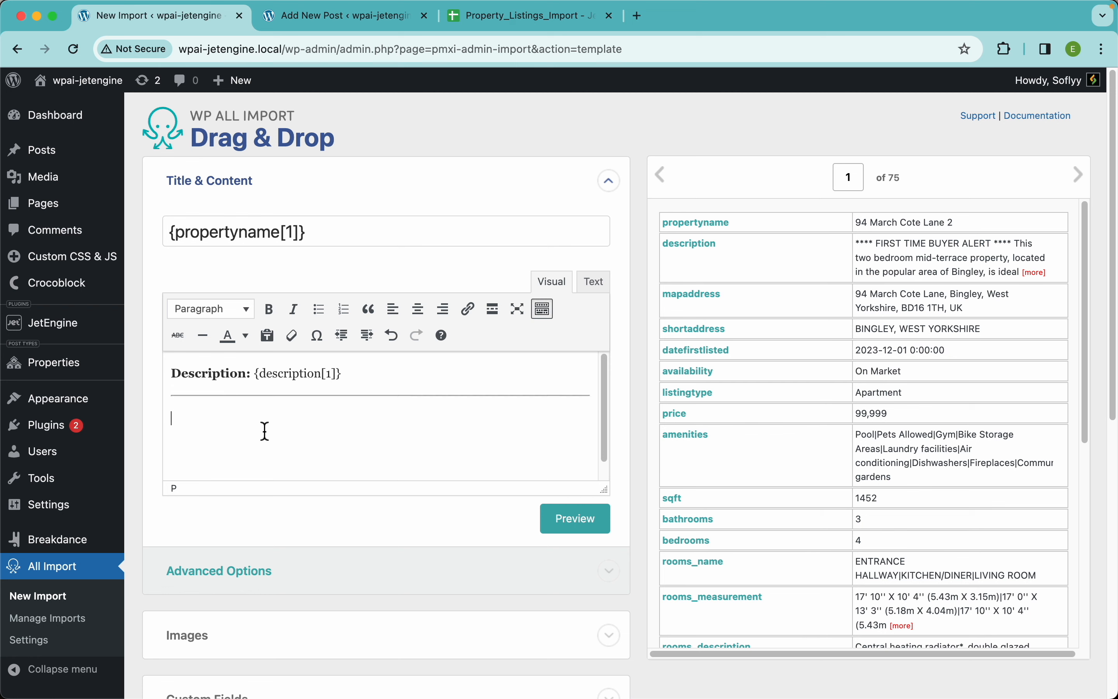
Add a bold "Address:" label below the line, followed by the shortaddress element in regular weight
key("super+b")
type("Address:")
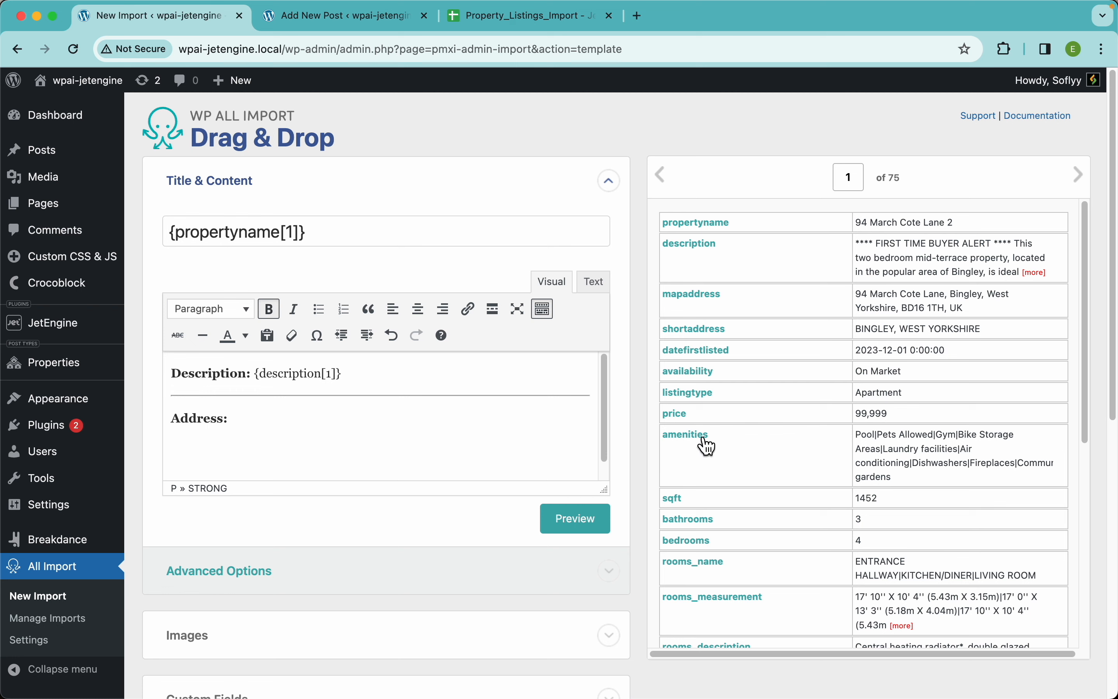
left_click_drag(696, 329, 422, 438)
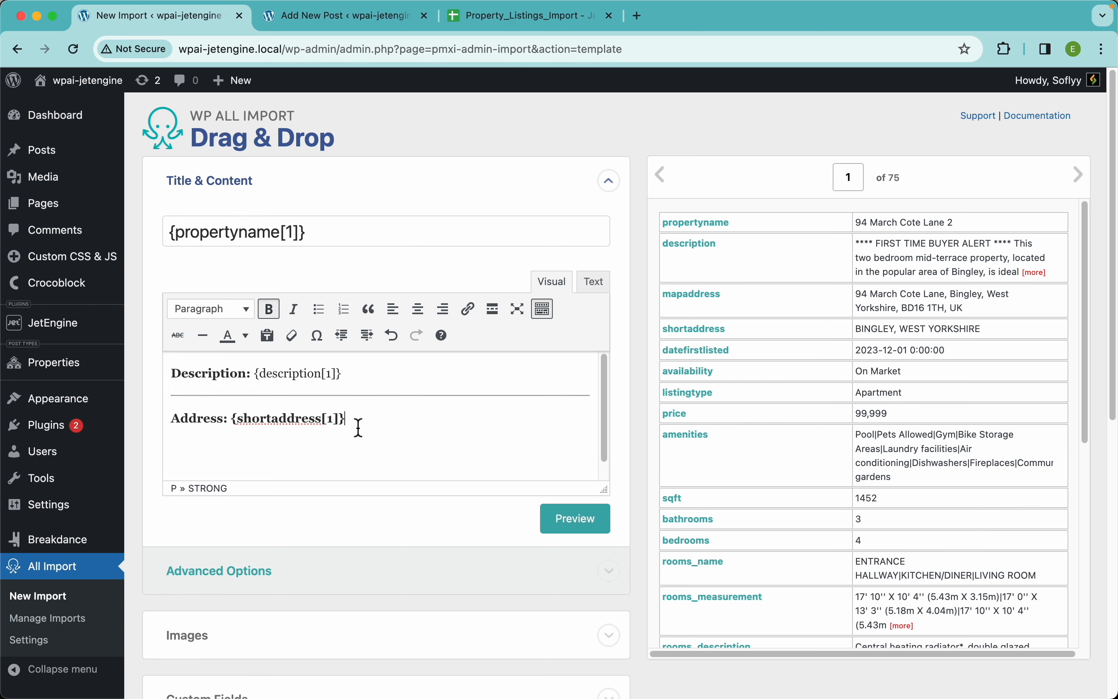
left_click_drag(360, 427, 231, 419)
left_click(269, 308)
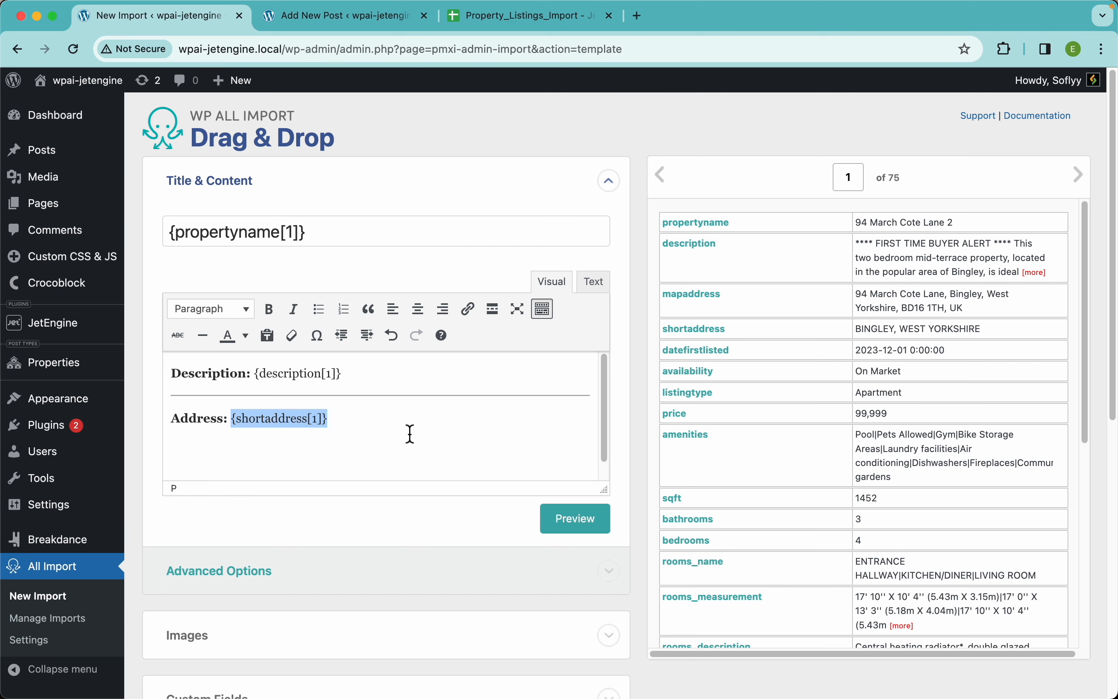
Preview the mapped title and content for the first record and close the preview
left_click(457, 448)
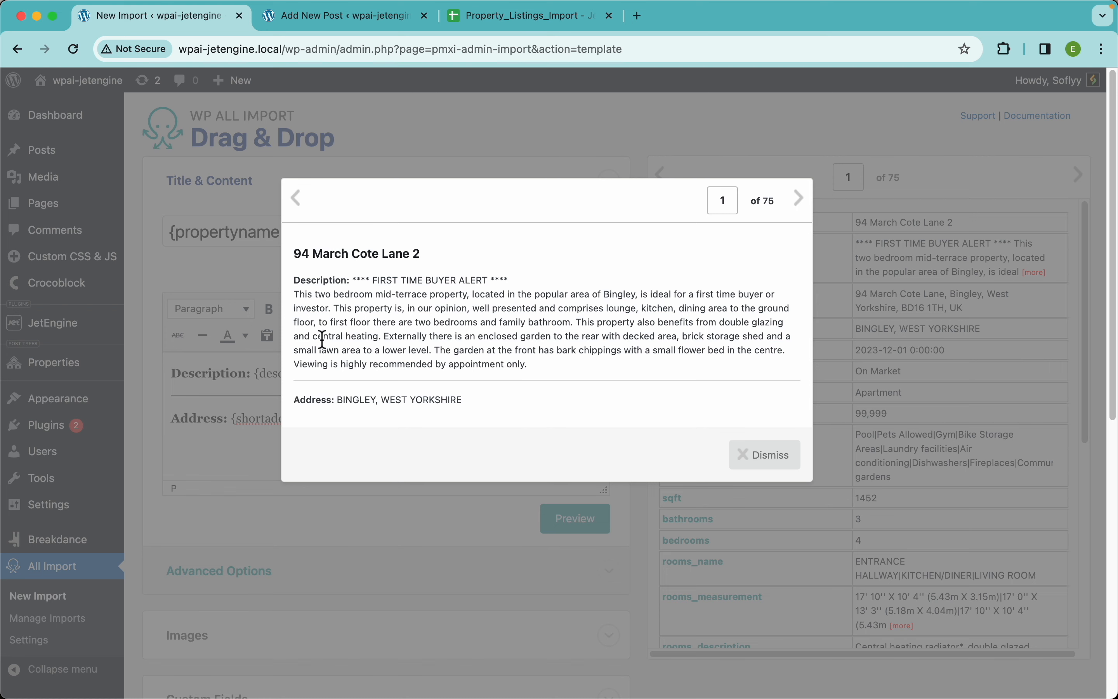
left_click(445, 522)
scroll(432, 366, "down", 1)
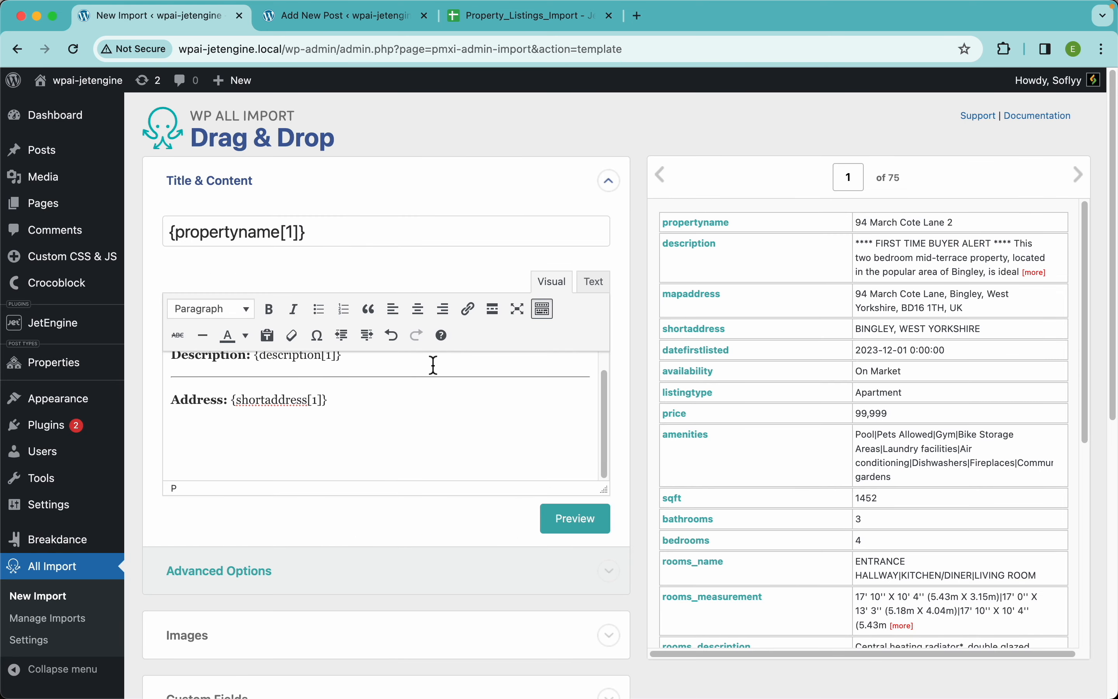
scroll(407, 424, "up", 1)
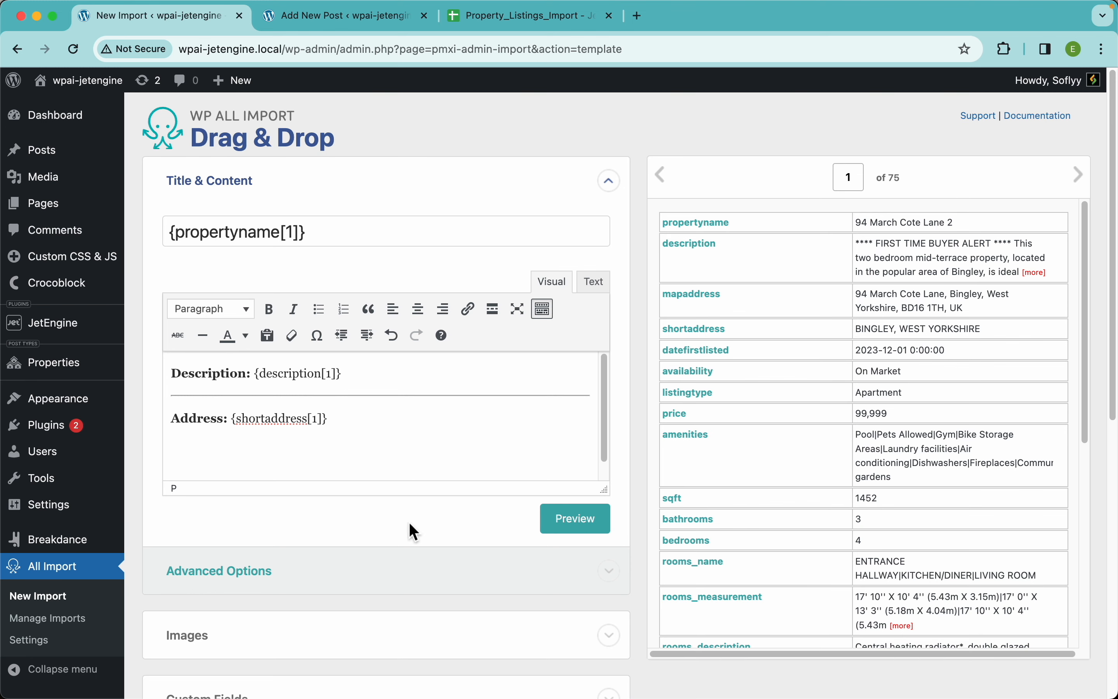
Expand the Images section and map the imagefeatured element as the URL for downloading images hosted elsewhere
scroll(410, 523, "down", 5)
scroll(414, 531, "down", 2)
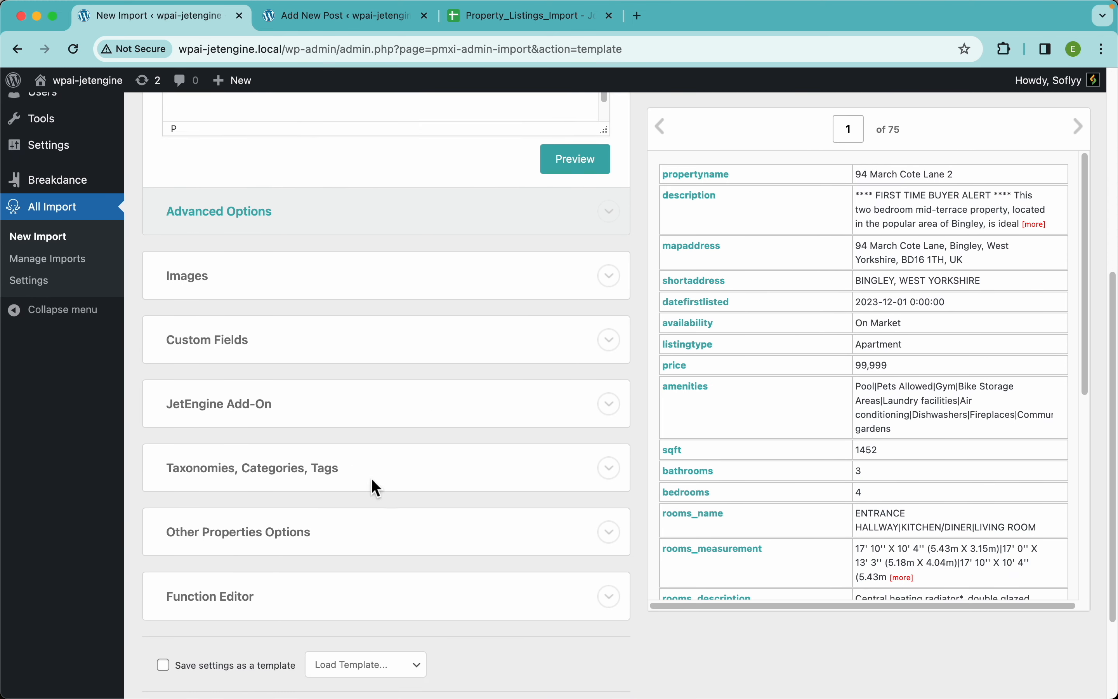
left_click(221, 292)
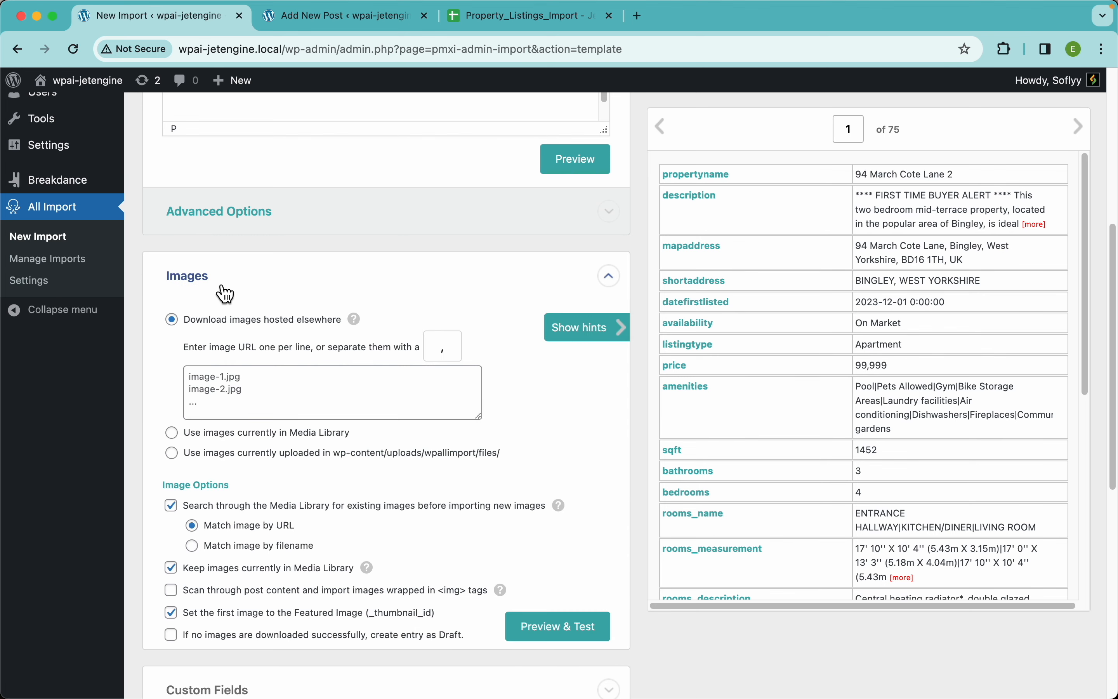
scroll(414, 385, "down", 1)
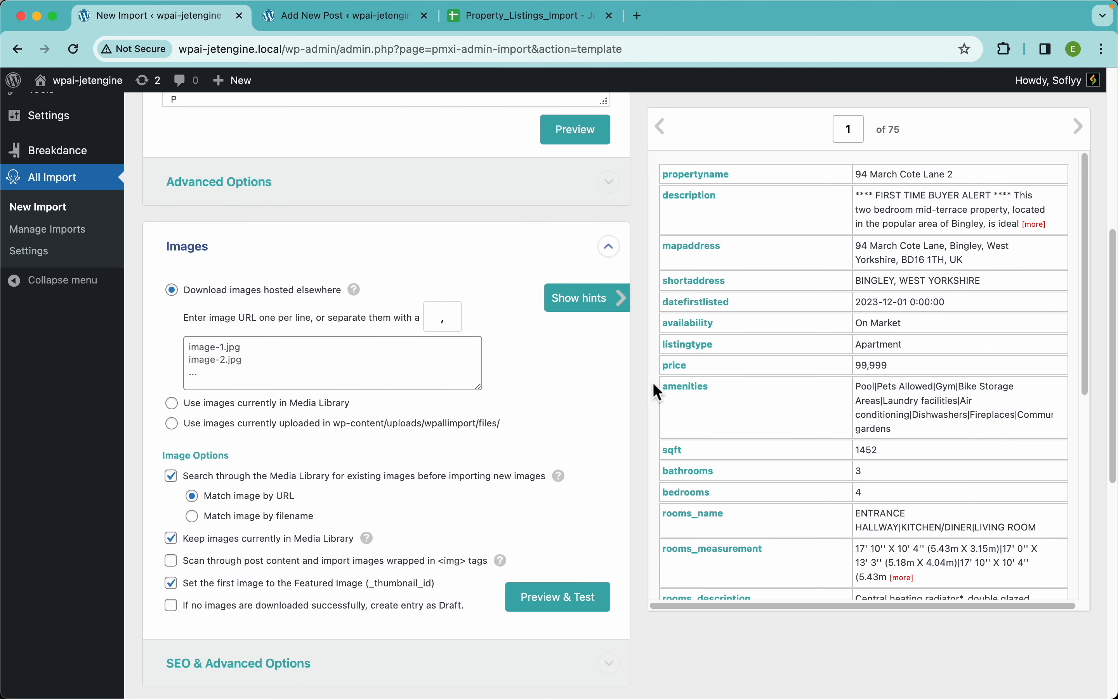
scroll(784, 428, "down", 5)
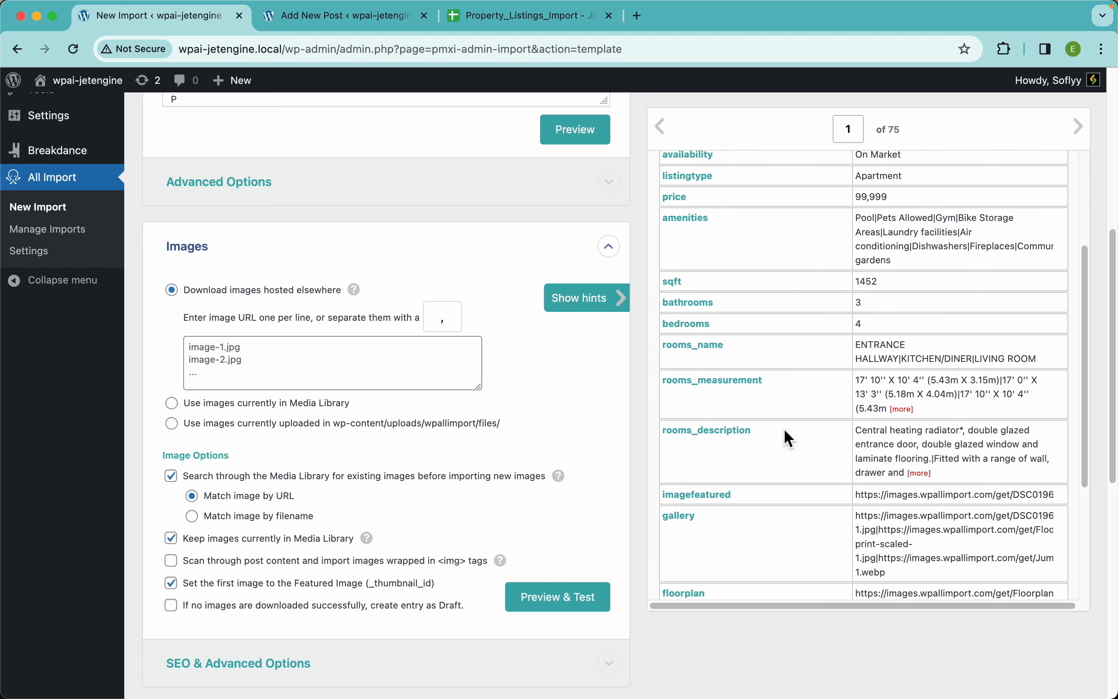
scroll(784, 429, "down", 2)
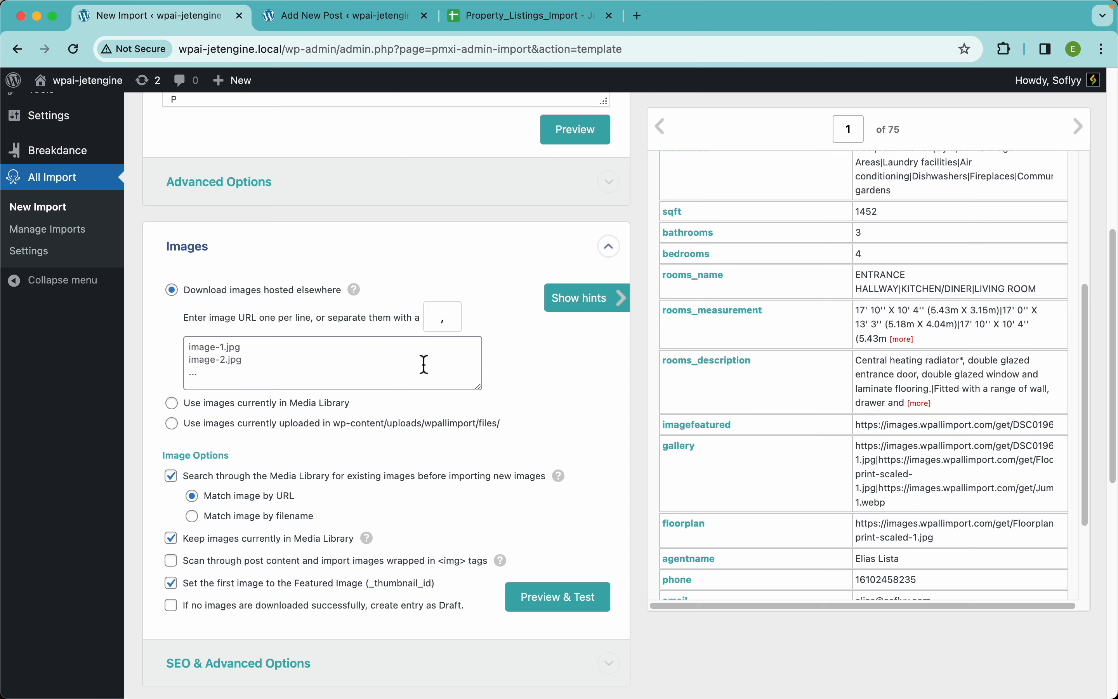
left_click_drag(693, 427, 333, 368)
left_click(550, 369)
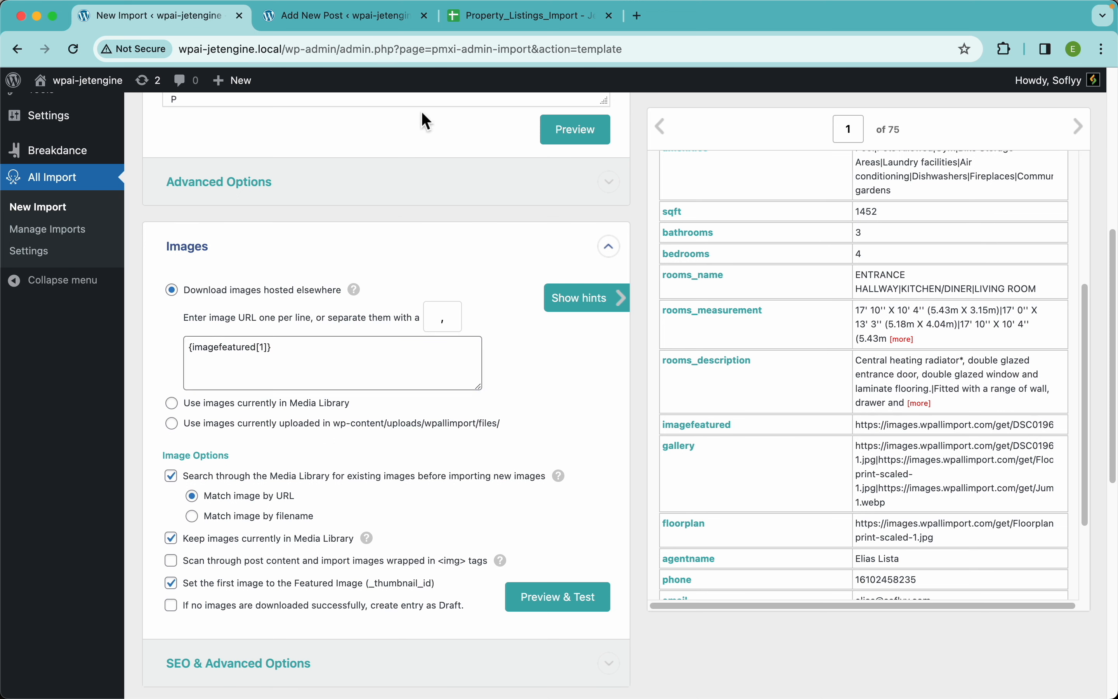
Check the Media fields of the new property post and return to the import template
left_click(363, 28)
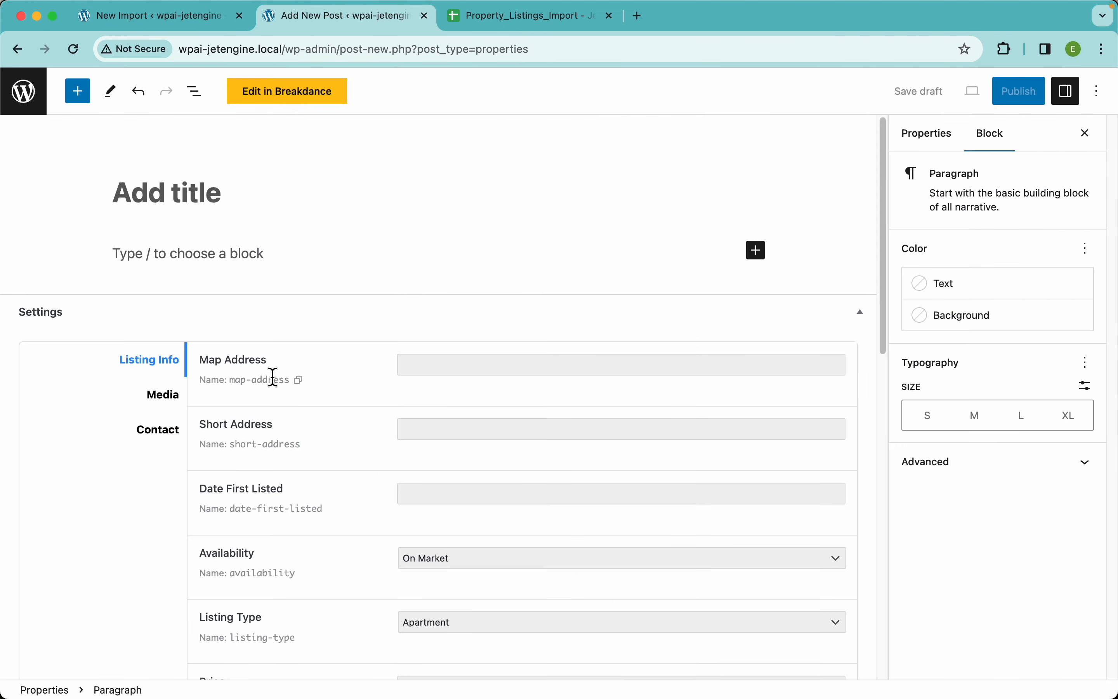
left_click(162, 409)
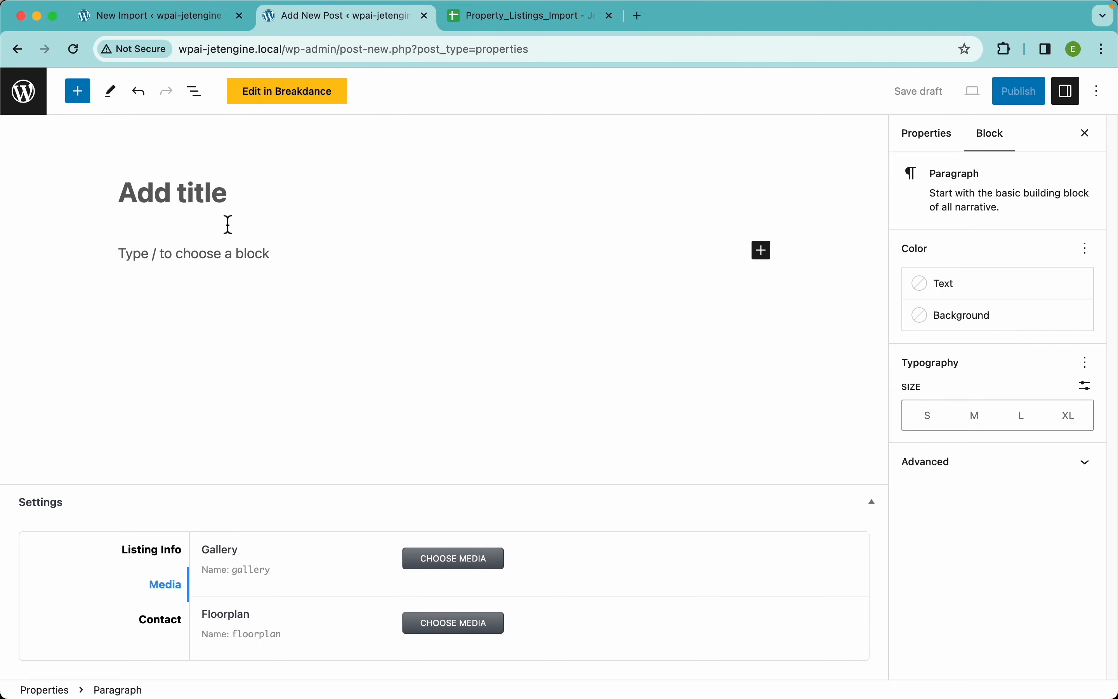
left_click(193, 30)
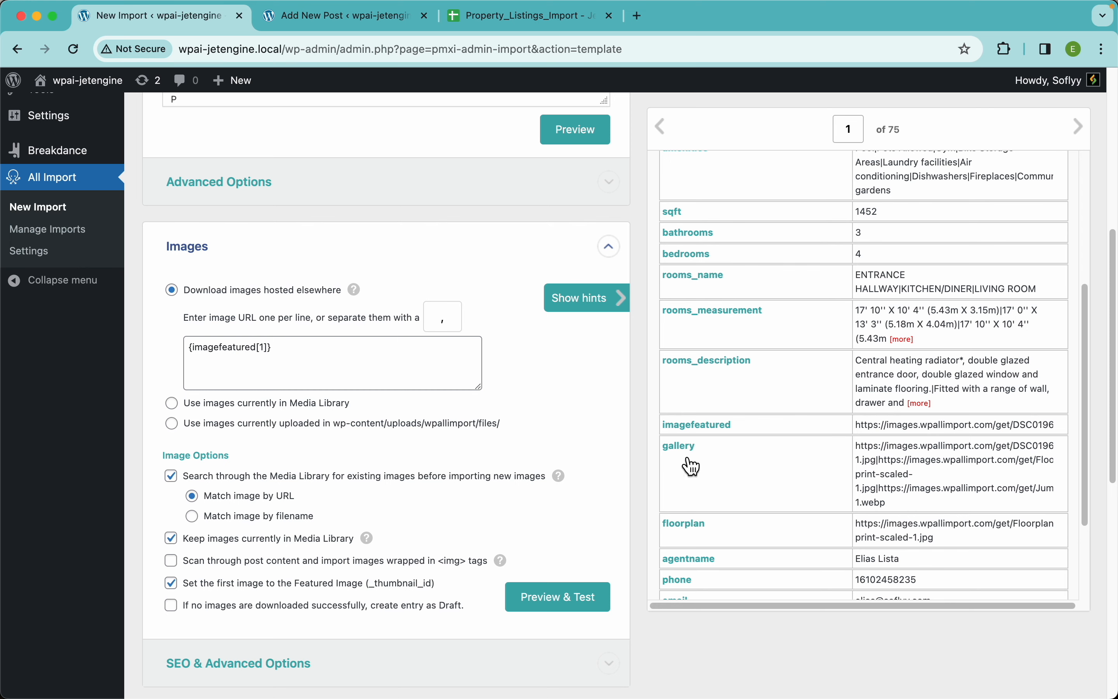
Preview the first record's image URL, run the image download test and dismiss the results
scroll(423, 527, "down", 10)
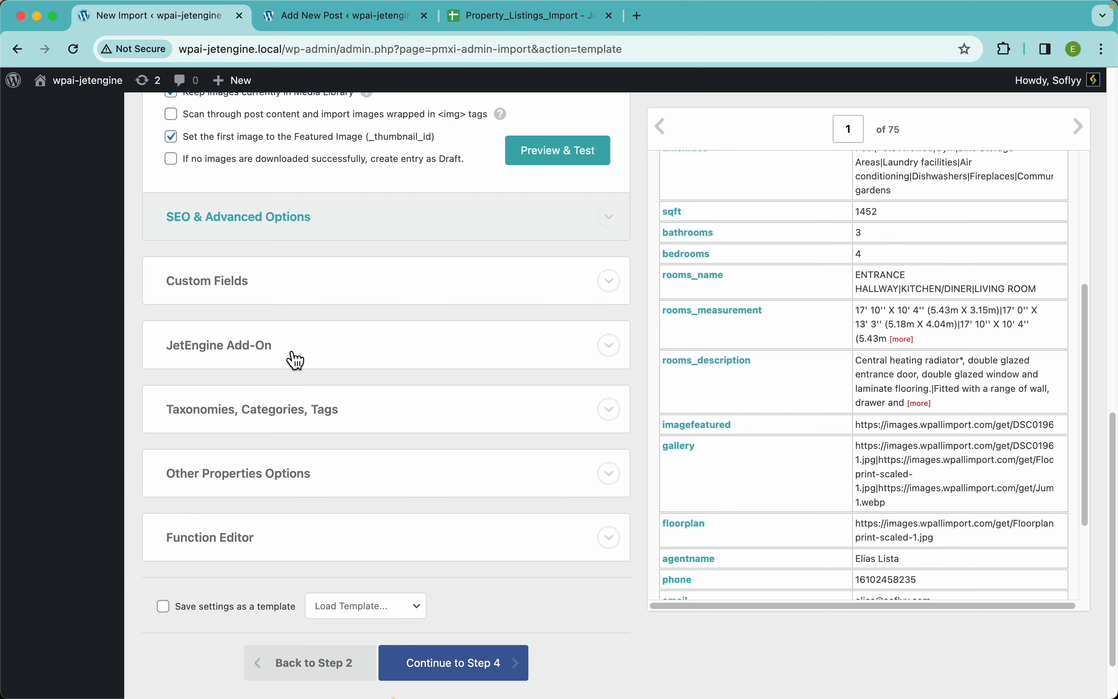
scroll(490, 288, "up", 6)
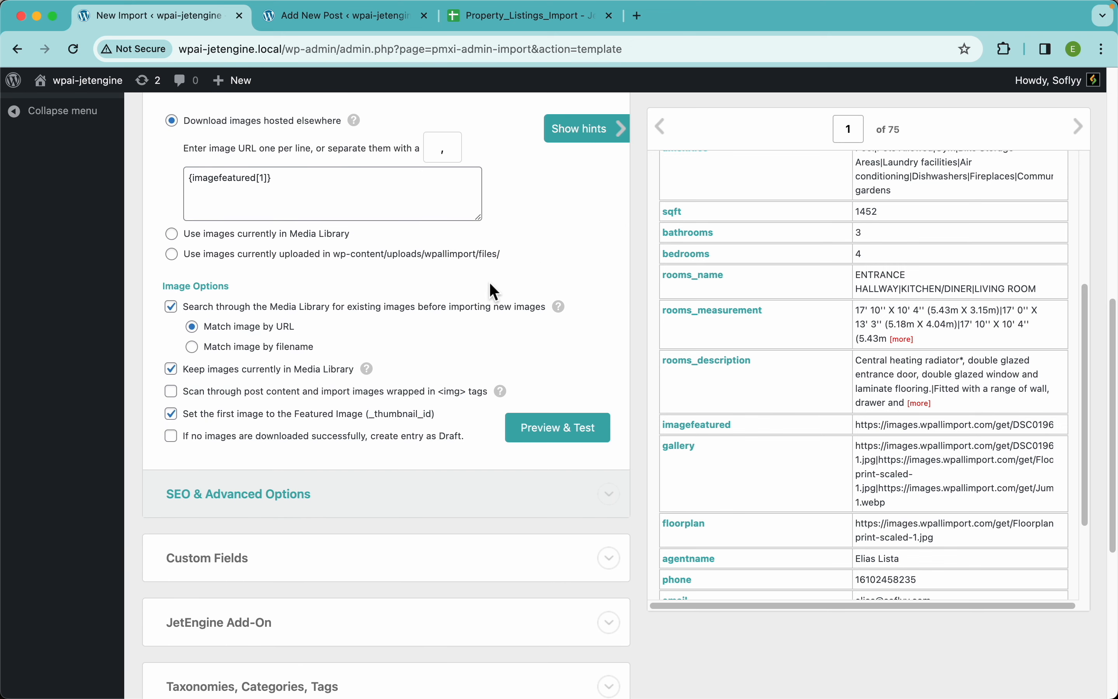
scroll(469, 294, "up", 2)
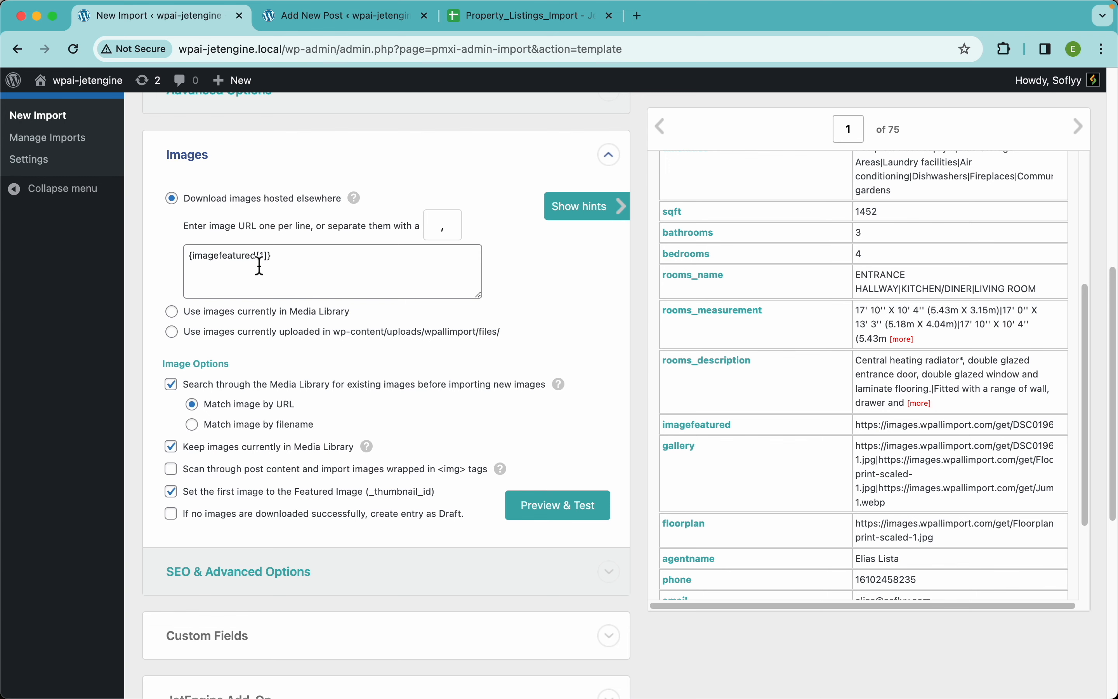
left_click(581, 507)
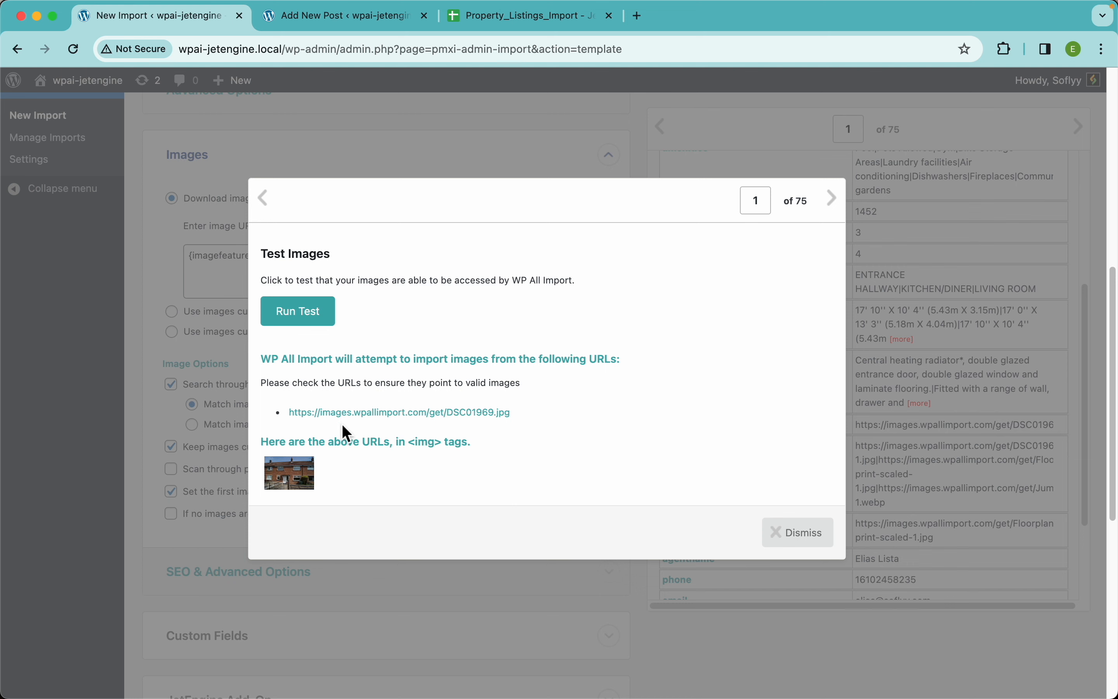
mouse_move(290, 467)
left_mouse_down()
mouse_move(303, 475)
mouse_move(305, 461)
left_mouse_up()
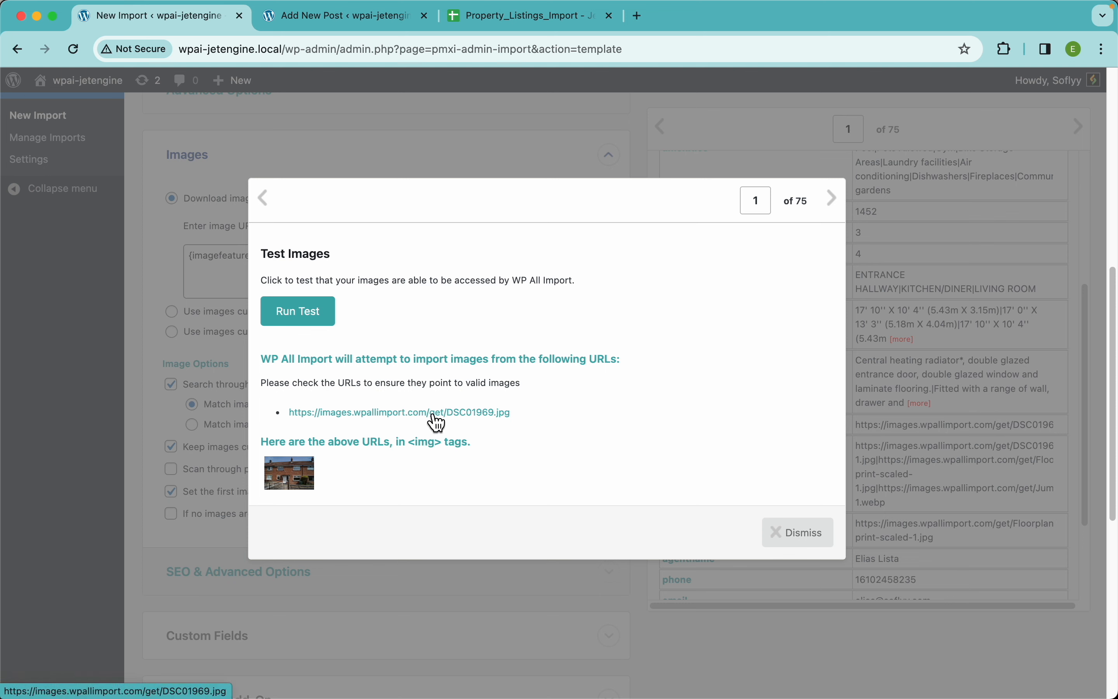
left_click(290, 326)
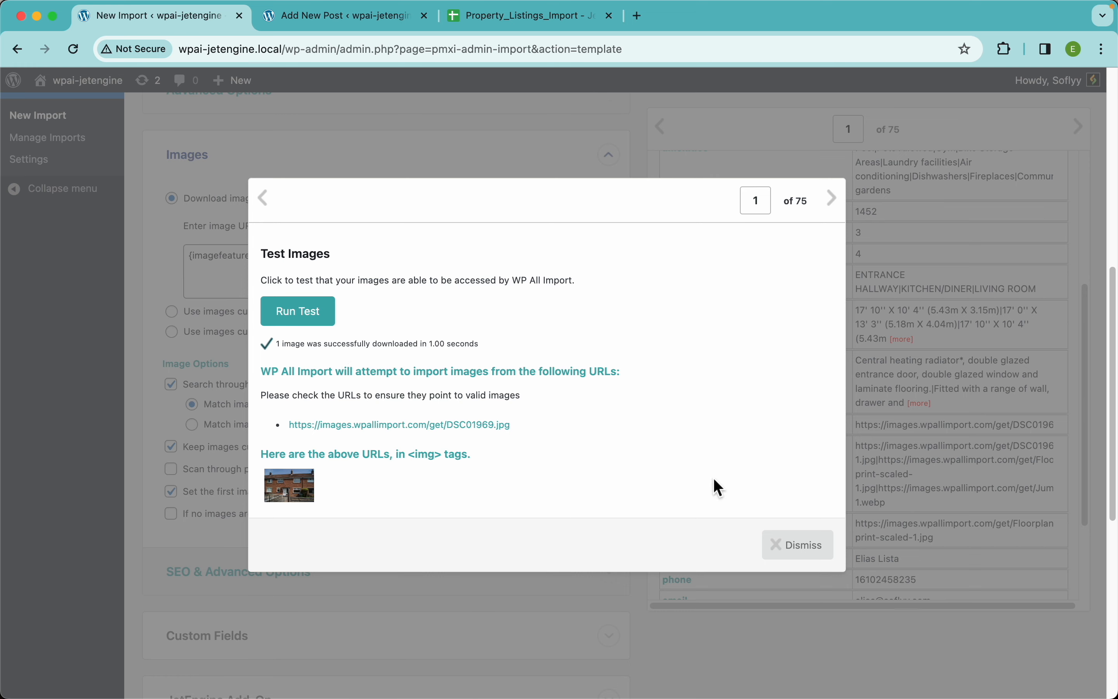
left_click(793, 552)
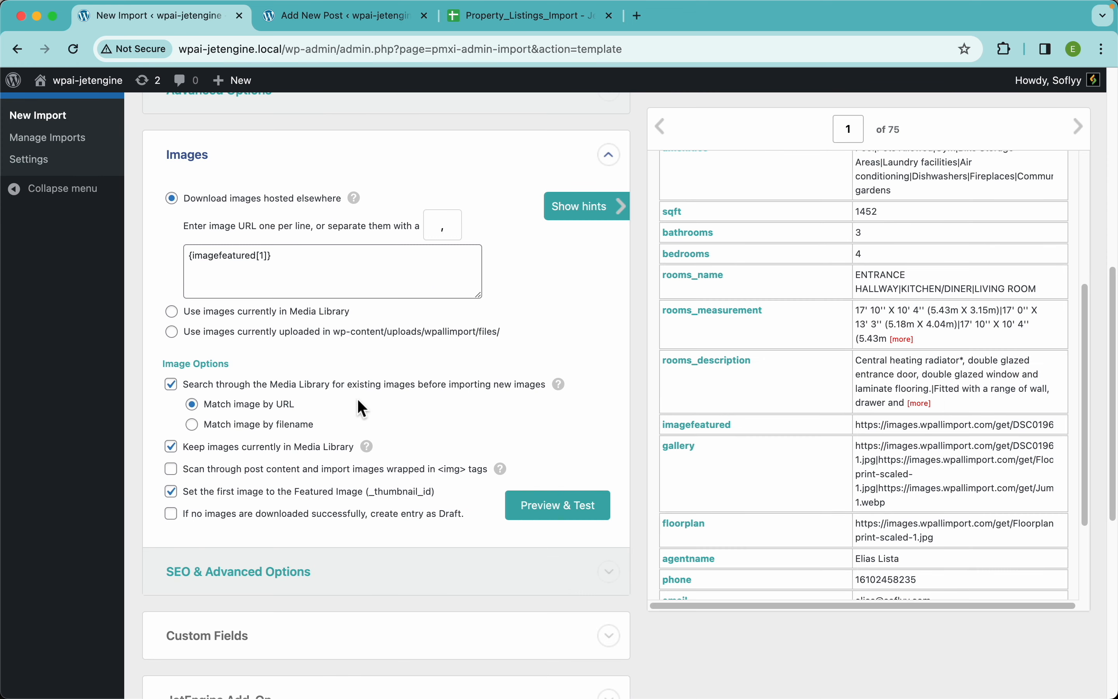
Review the image options for Media Library matching, keeping existing images and setting the featured image
scroll(365, 410, "down", 3)
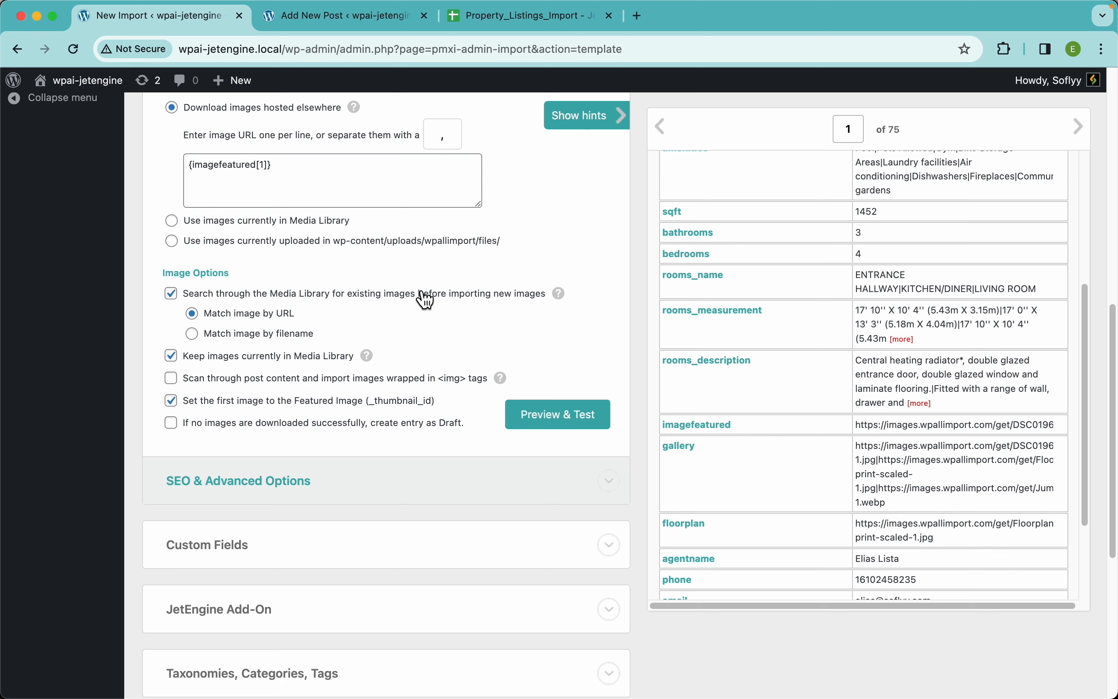
mouse_move(567, 298)
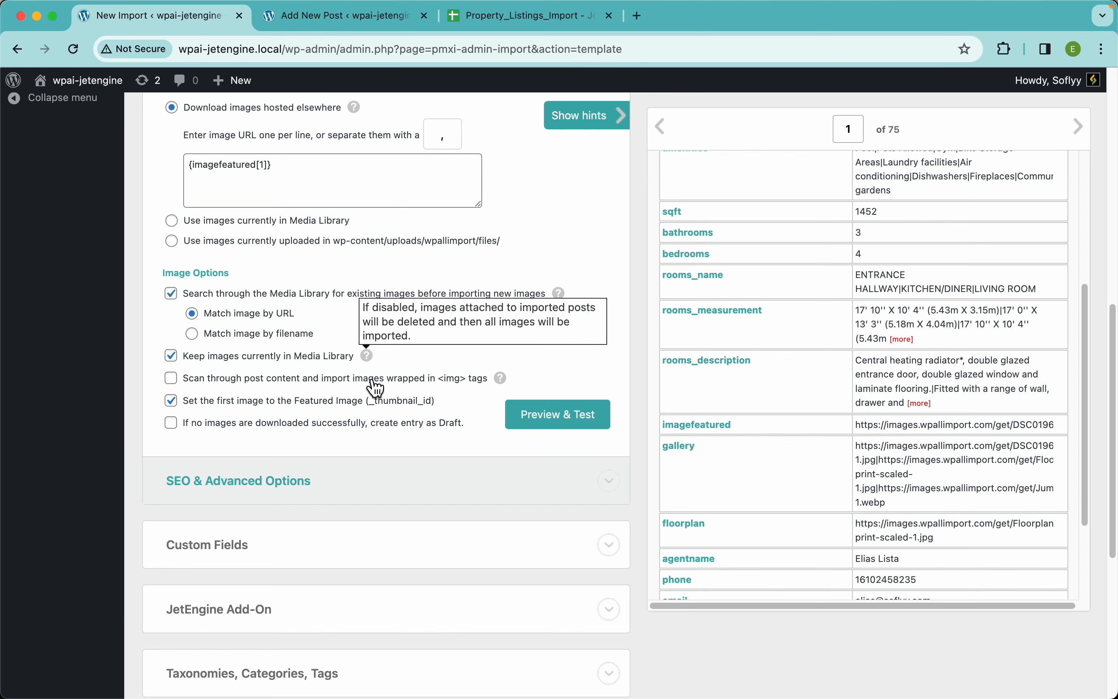
scroll(309, 411, "down", 3)
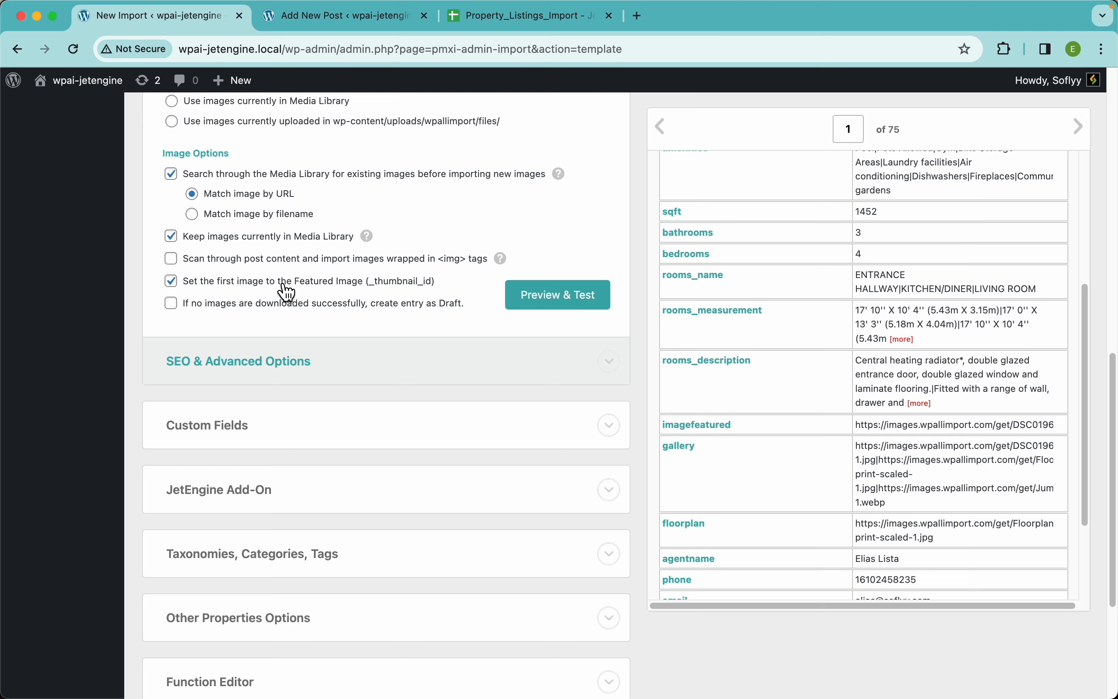
Compare the featured image option of the import with the Featured image area of the new property post, and return to the import template
scroll(278, 270, "up", 5)
scroll(276, 272, "left", 1)
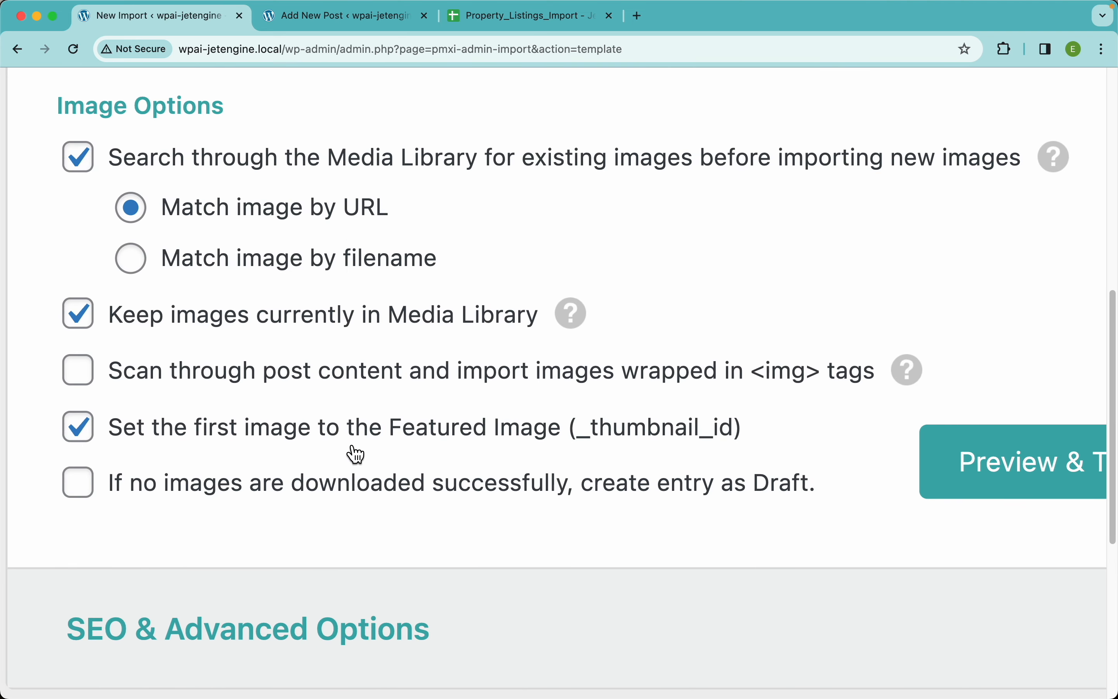
scroll(653, 449, "down", 5)
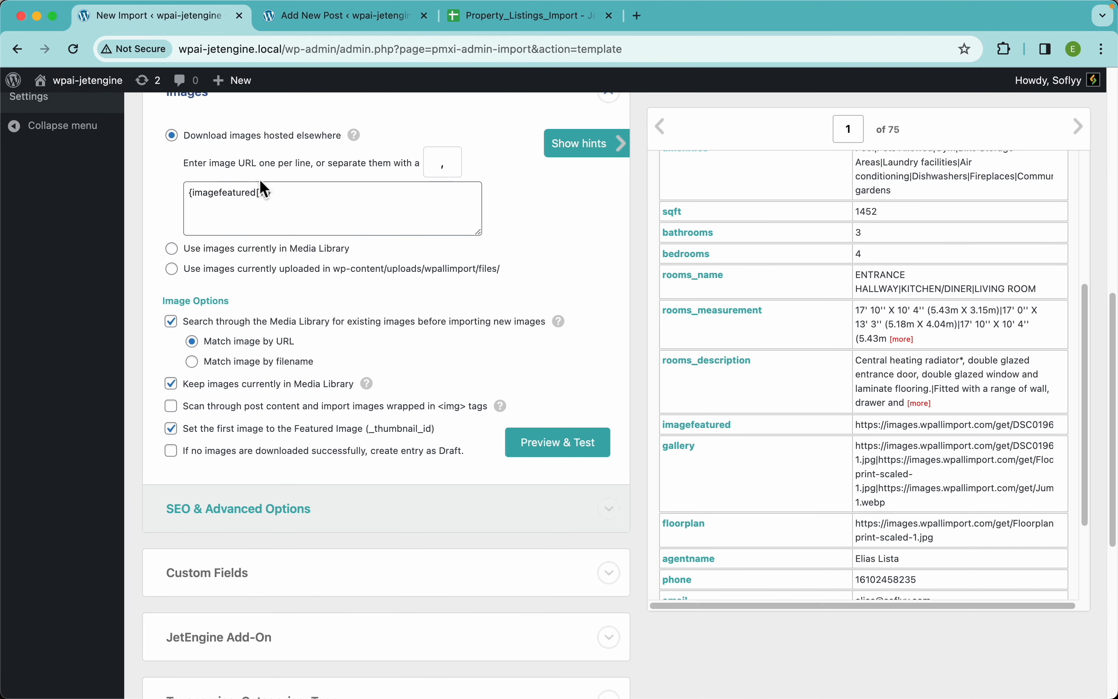
left_click(326, 30)
left_click(943, 140)
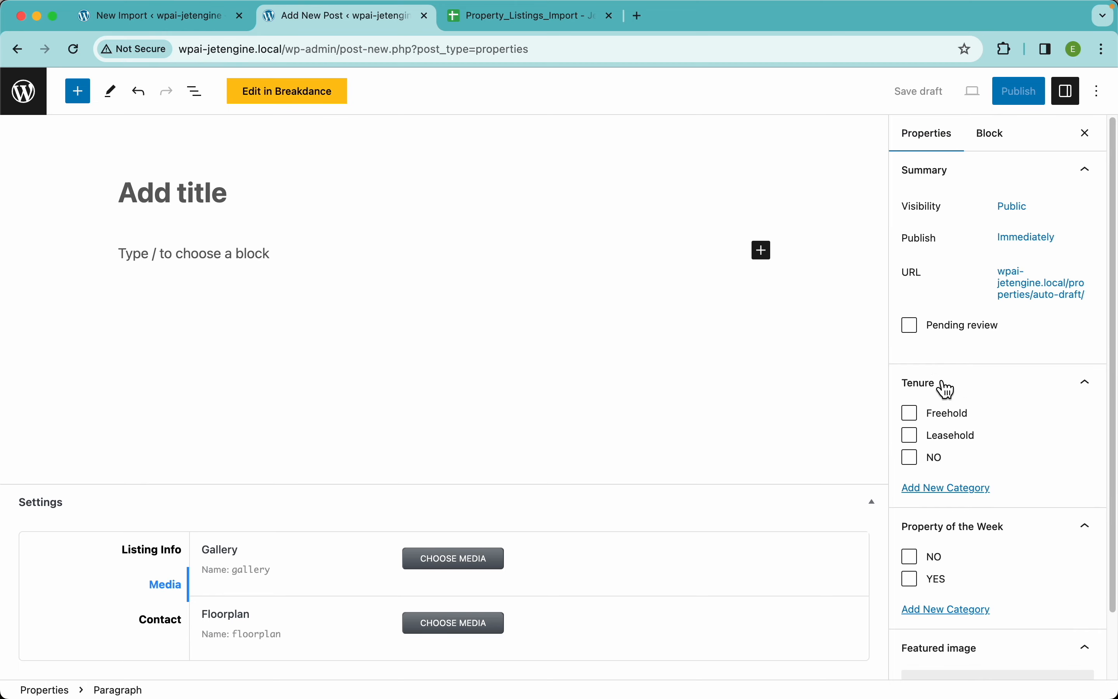
scroll(965, 607, "down", 2)
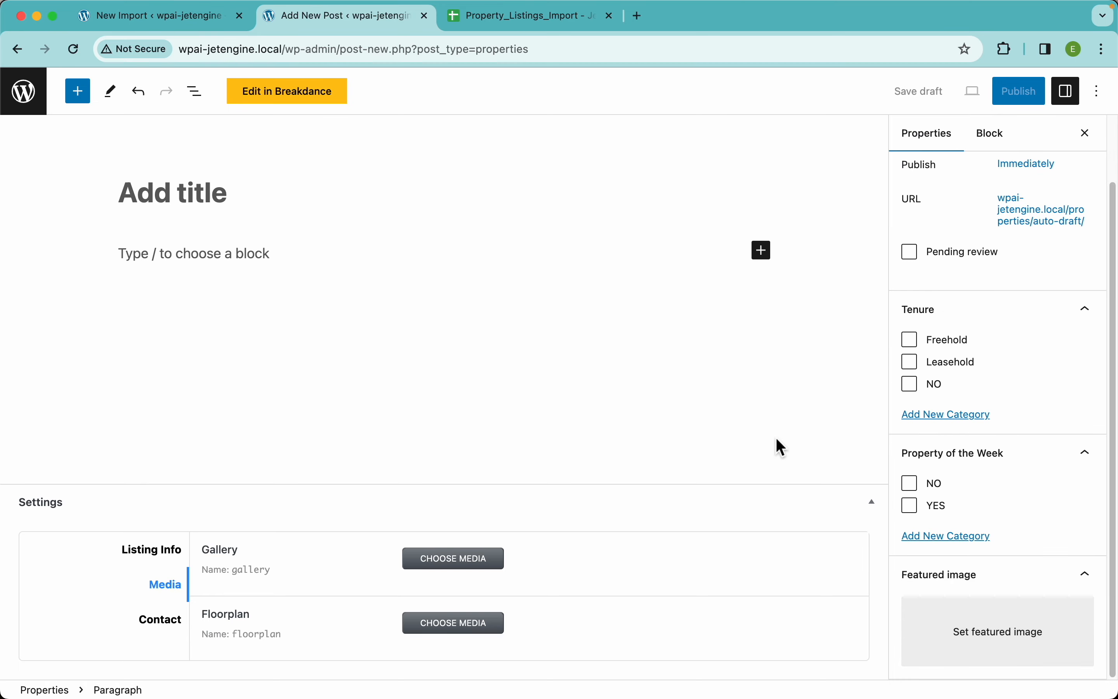
left_click(185, 25)
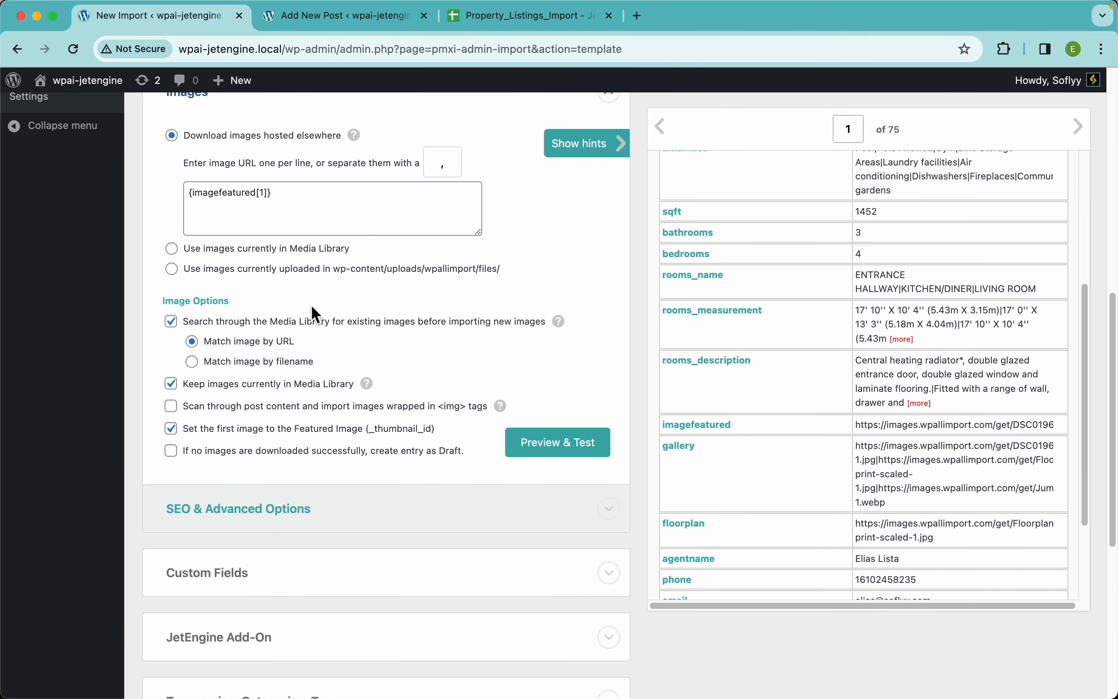
Expand the Custom Fields section to view its contents and collapse it again
scroll(387, 517, "down", 10)
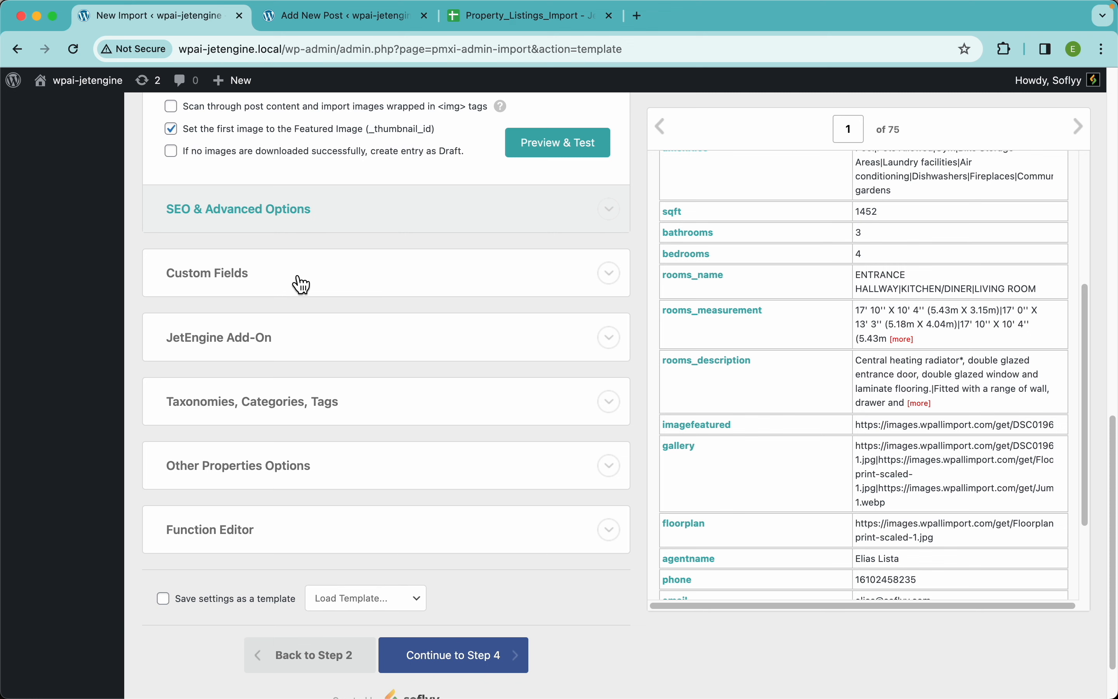
left_click(298, 287)
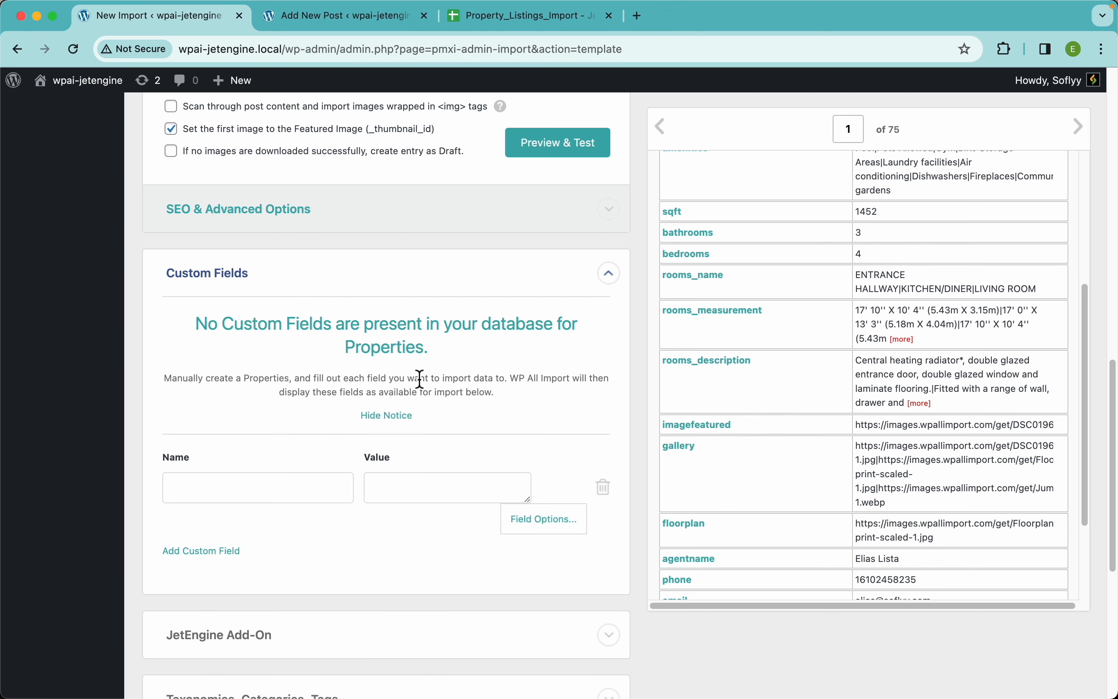
left_click(291, 286)
scroll(346, 351, "down", 3)
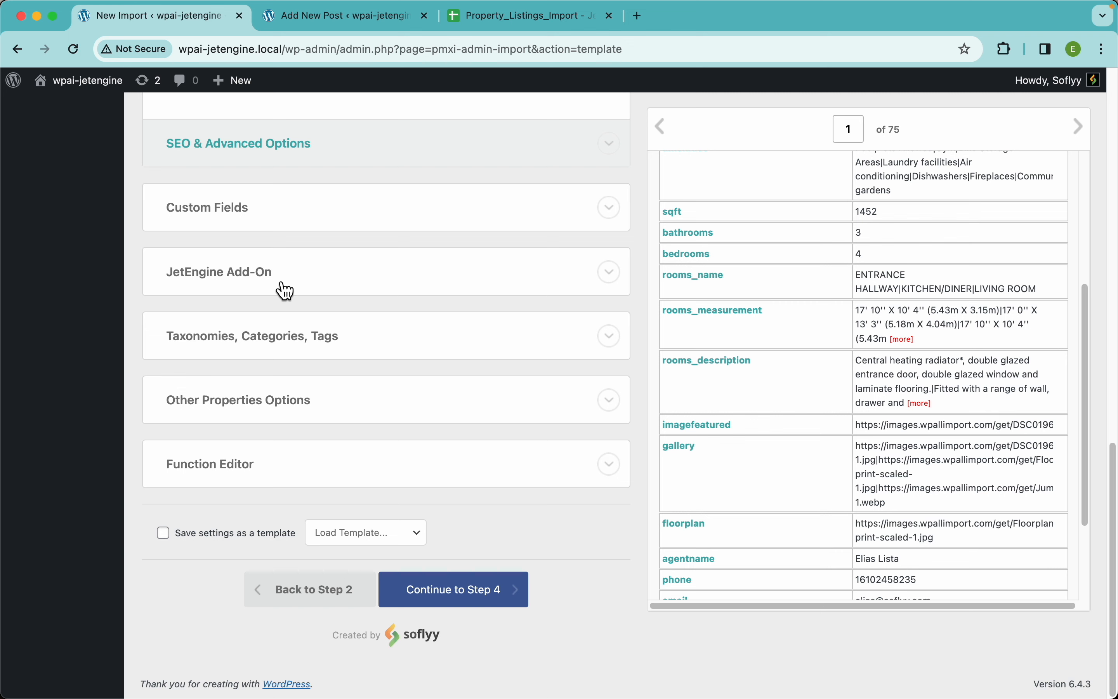
Expand the JetEngine Add-On section, enable the Properties (Post Type) group and look through its fields
left_click(301, 280)
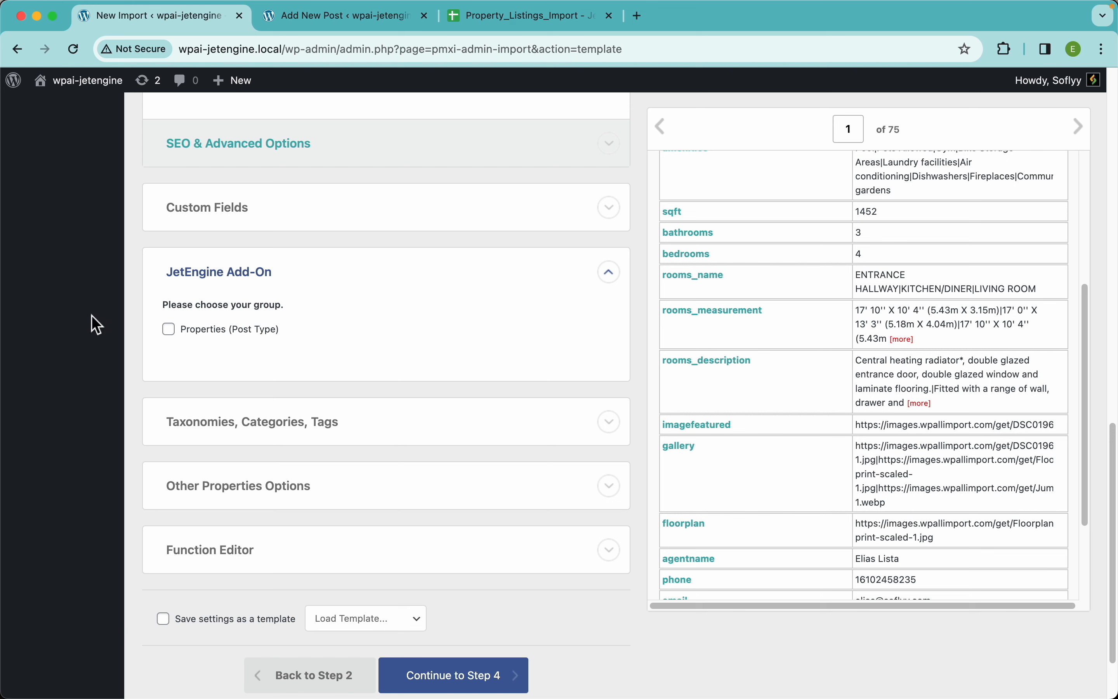
left_click(227, 341)
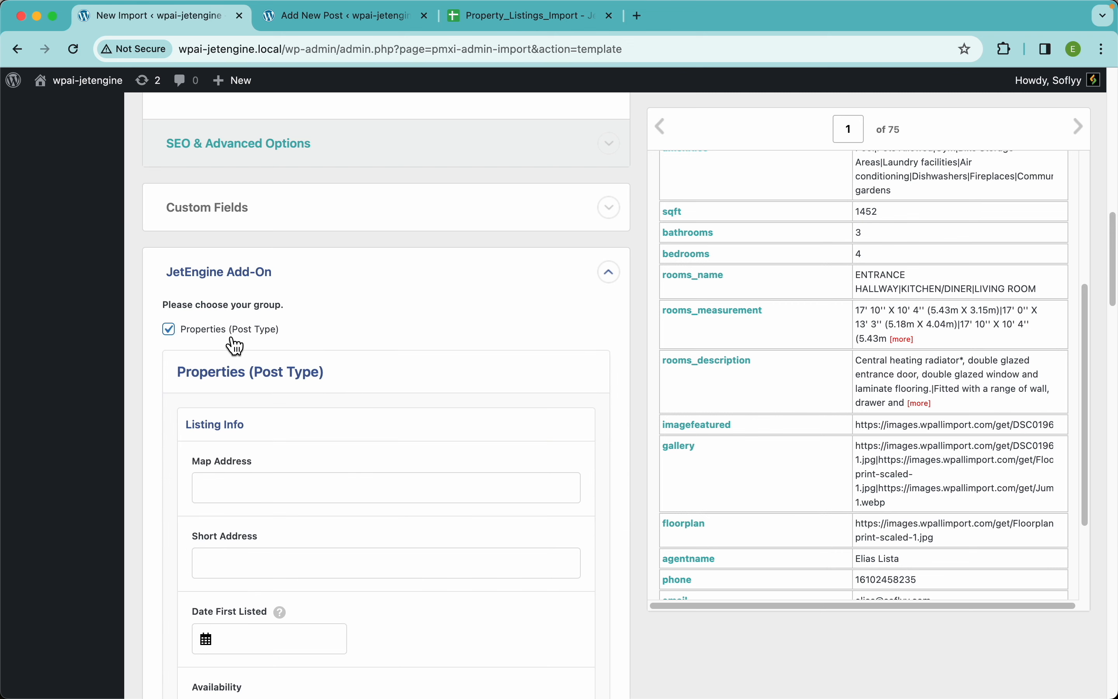
scroll(356, 374, "down", 3)
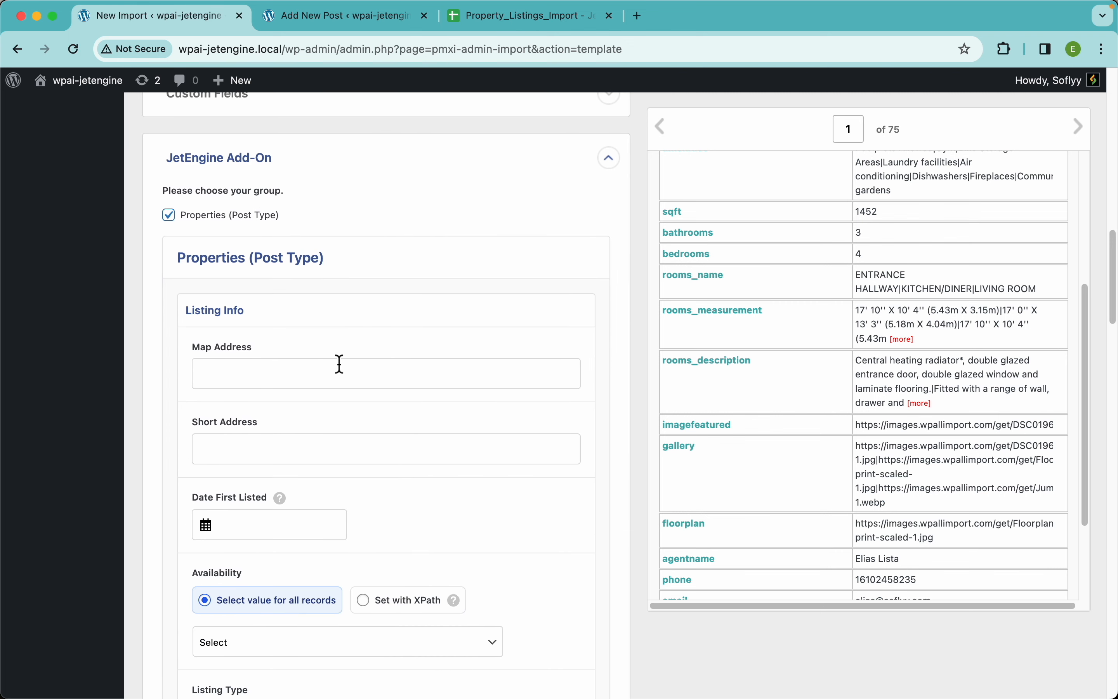
scroll(339, 364, "down", 15)
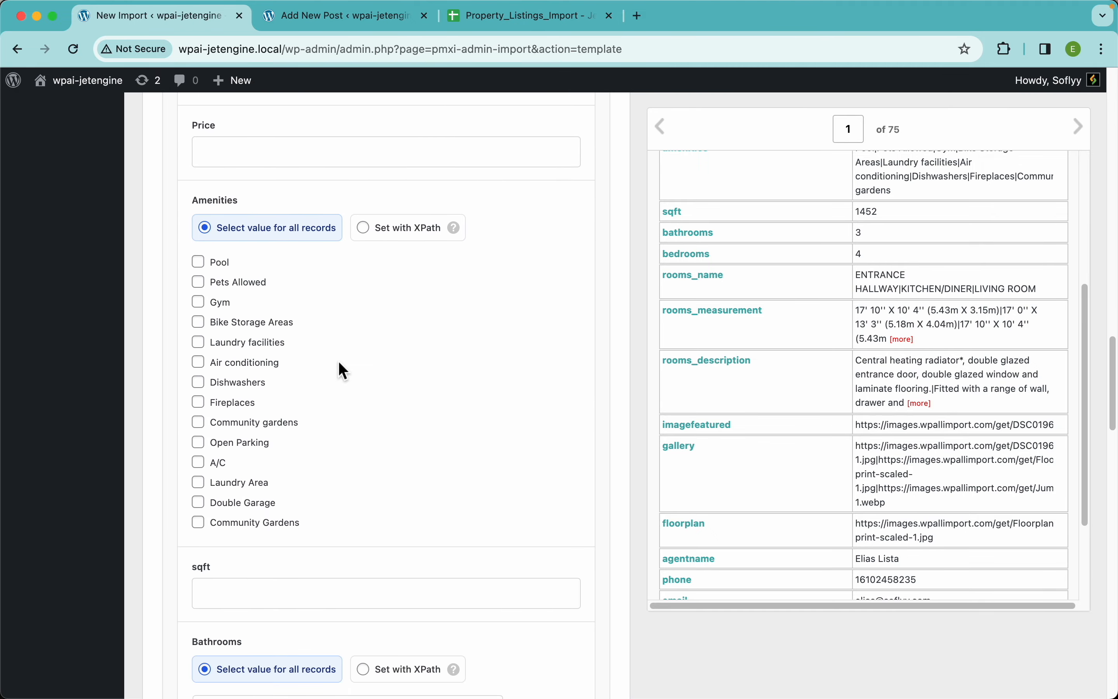
scroll(341, 367, "down", 14)
scroll(340, 365, "up", 20)
scroll(340, 364, "down", 2)
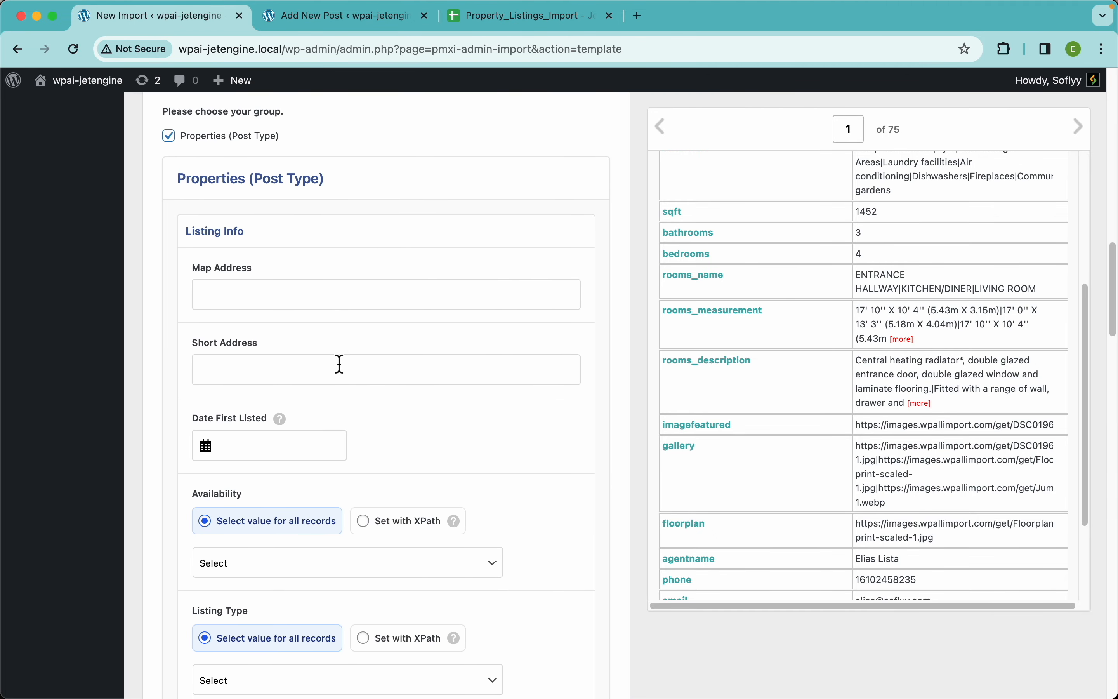
Open the Listing Info settings of the new property post and inspect the Map Address and Short Address fields
left_click(327, 27)
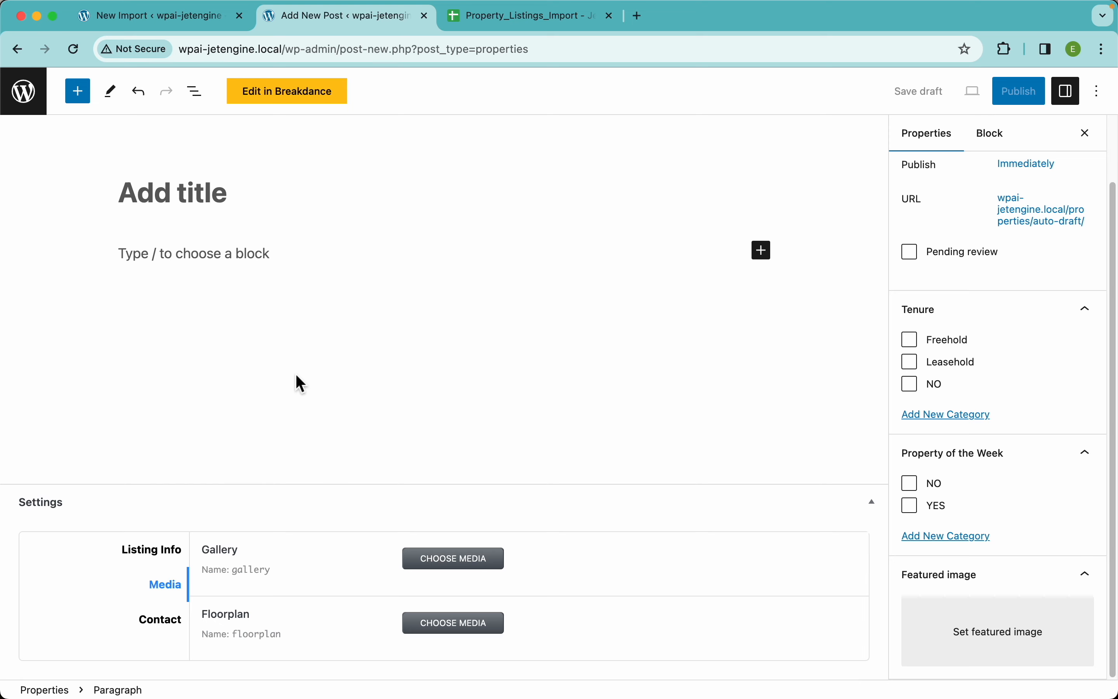
left_click(171, 551)
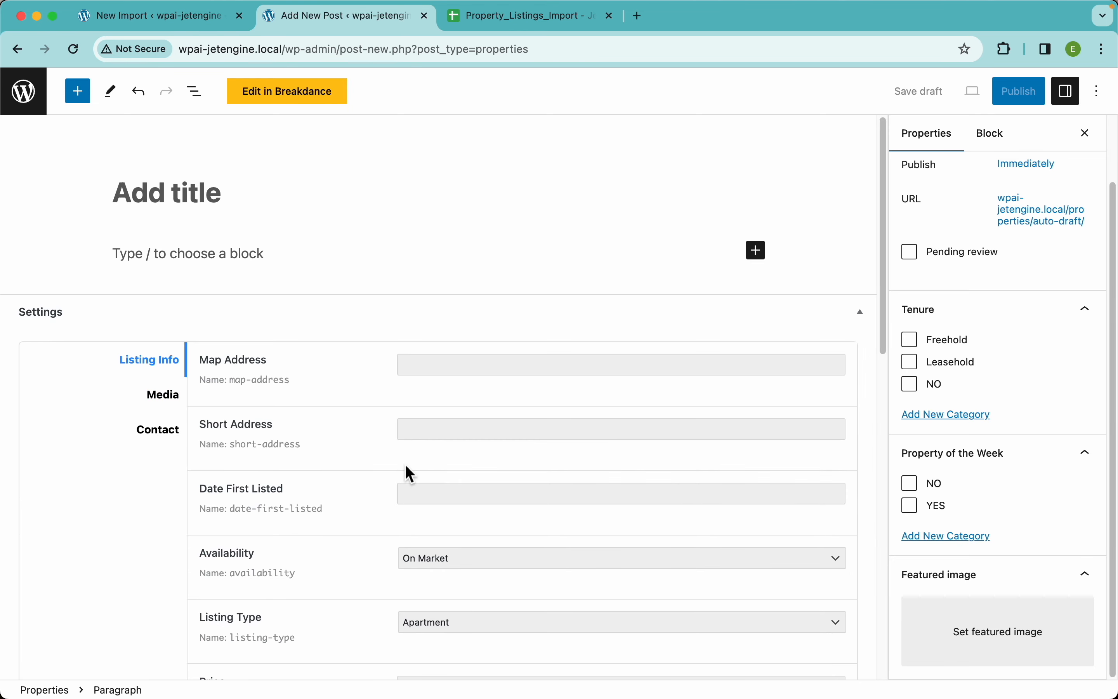
left_click(434, 369)
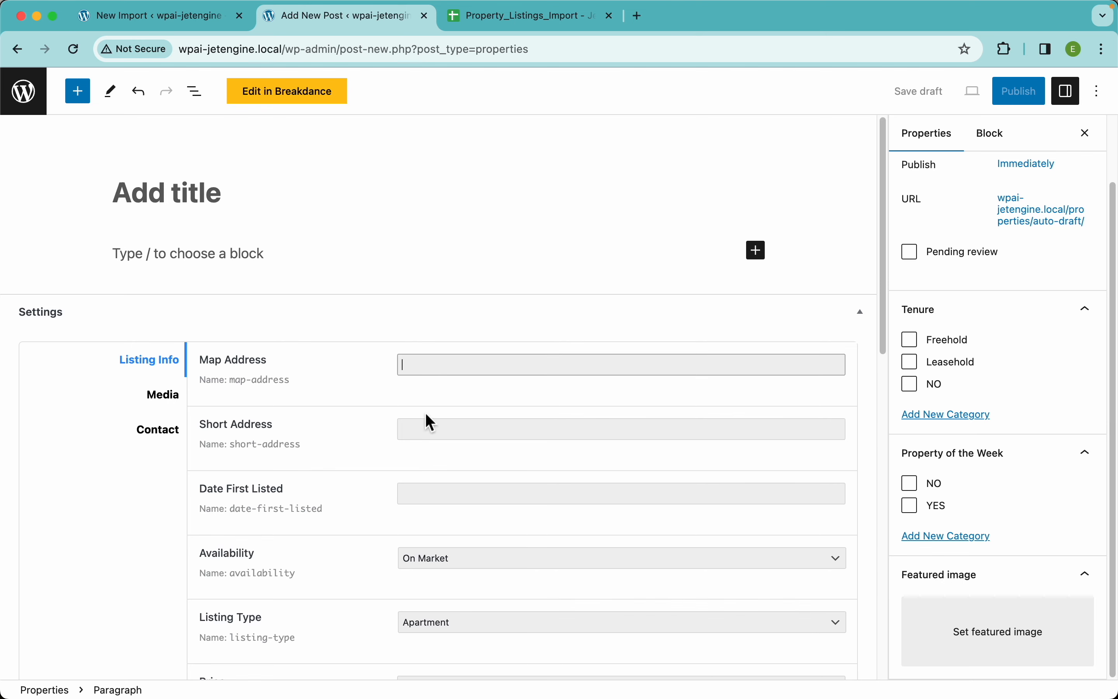
left_click(426, 431)
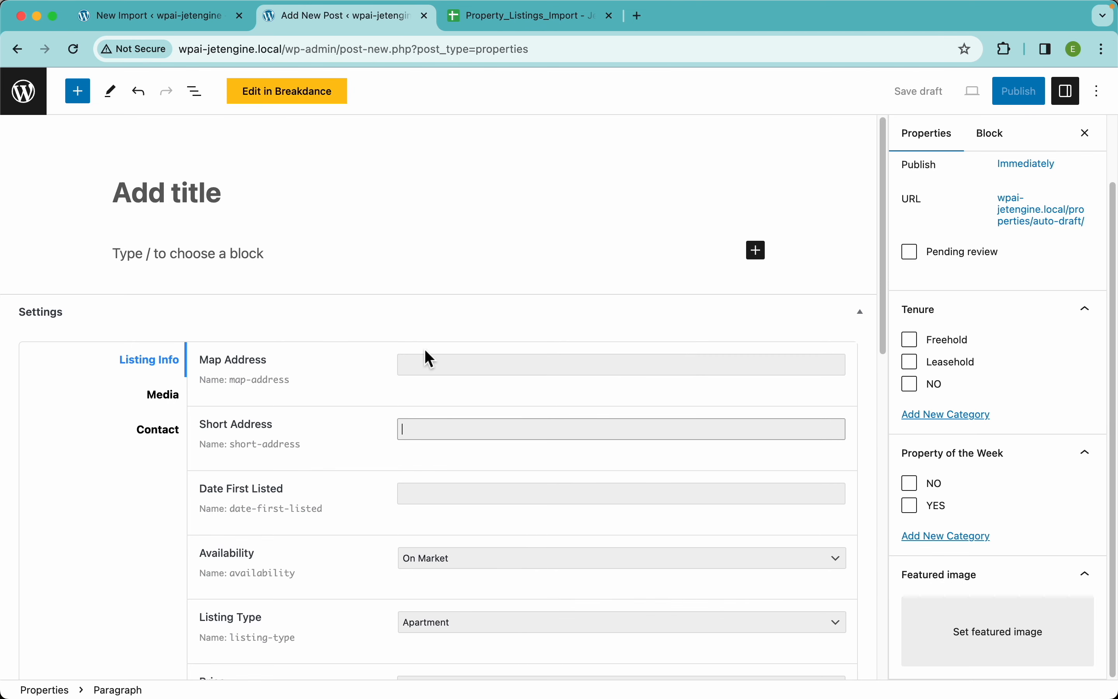
scroll(325, 458, "down", 3)
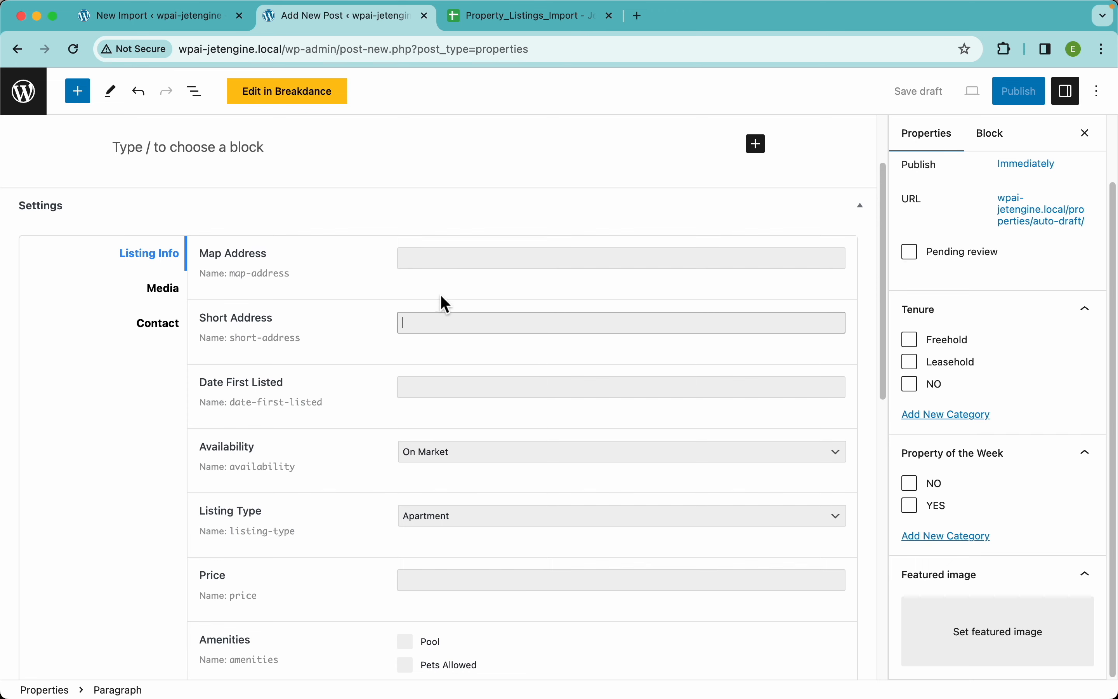
scroll(494, 361, "down", 1)
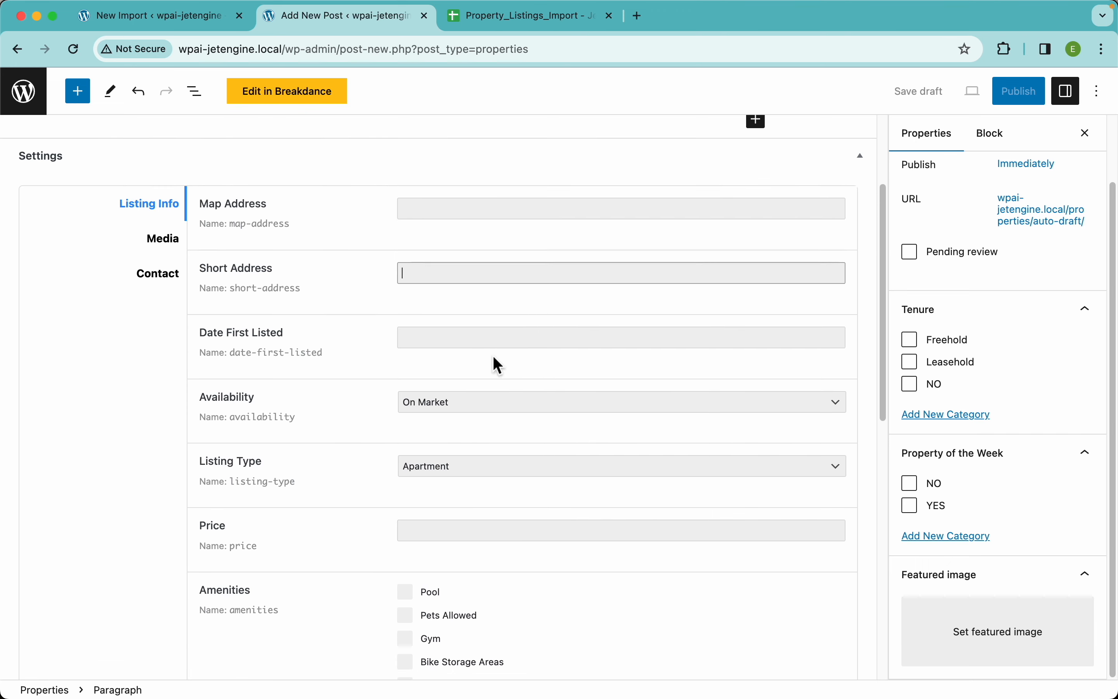
Set Date First Listed to February 2, 2024 and view the Availability and Listing Type options
left_click(558, 335)
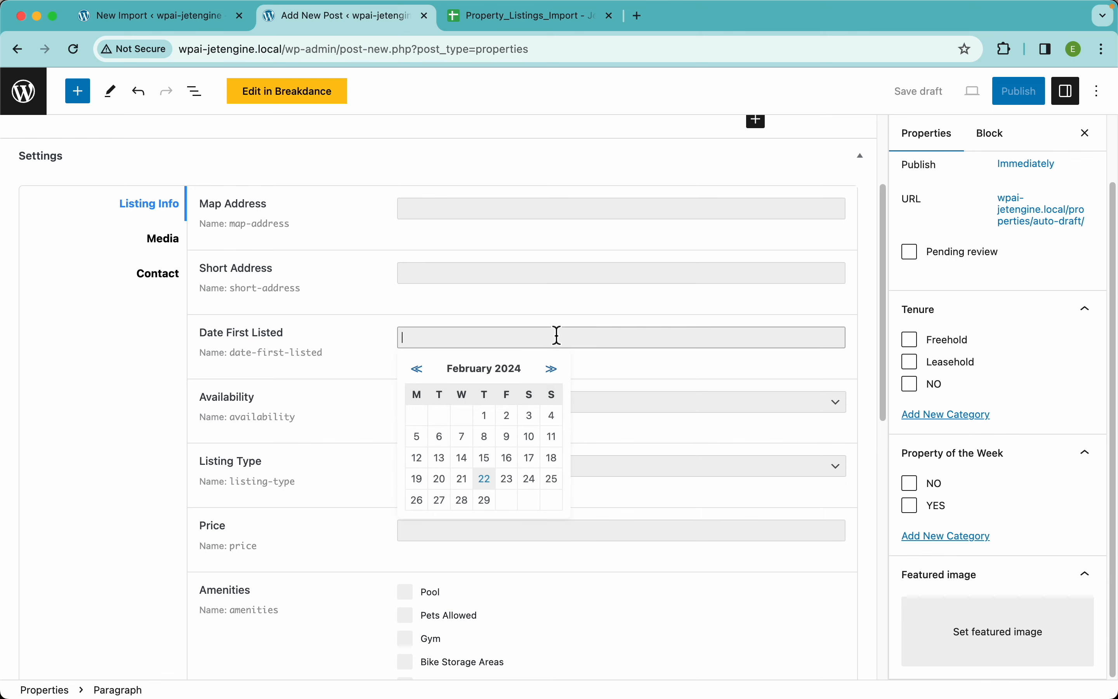
left_click(514, 421)
left_click(454, 409)
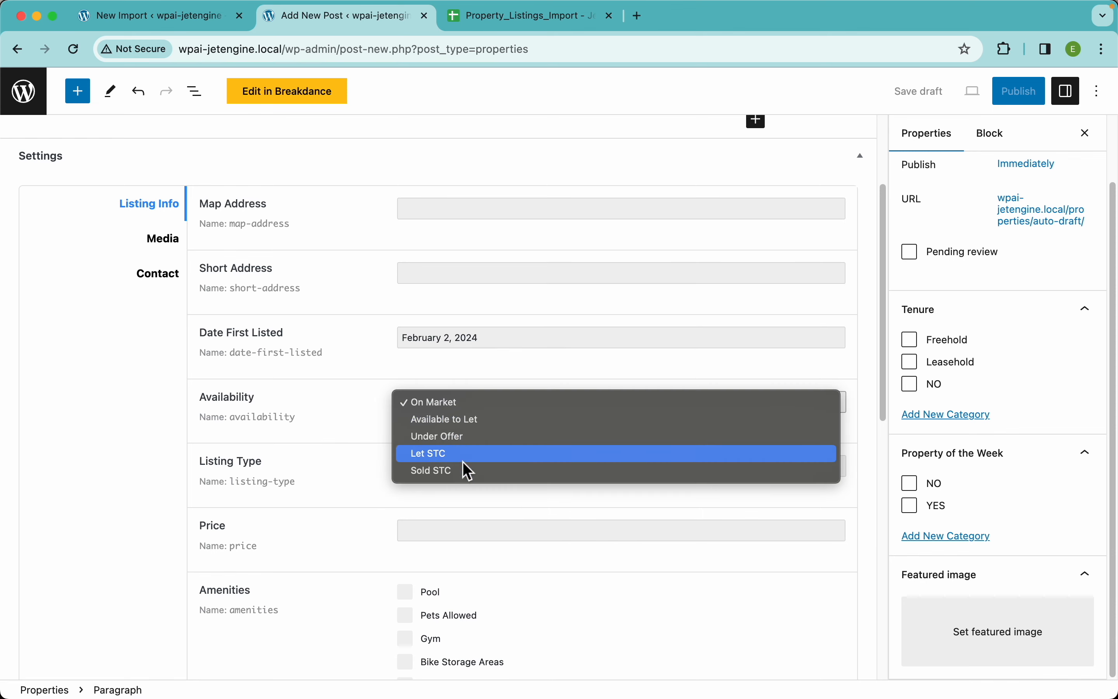
left_click(344, 452)
left_click(428, 474)
left_click(359, 493)
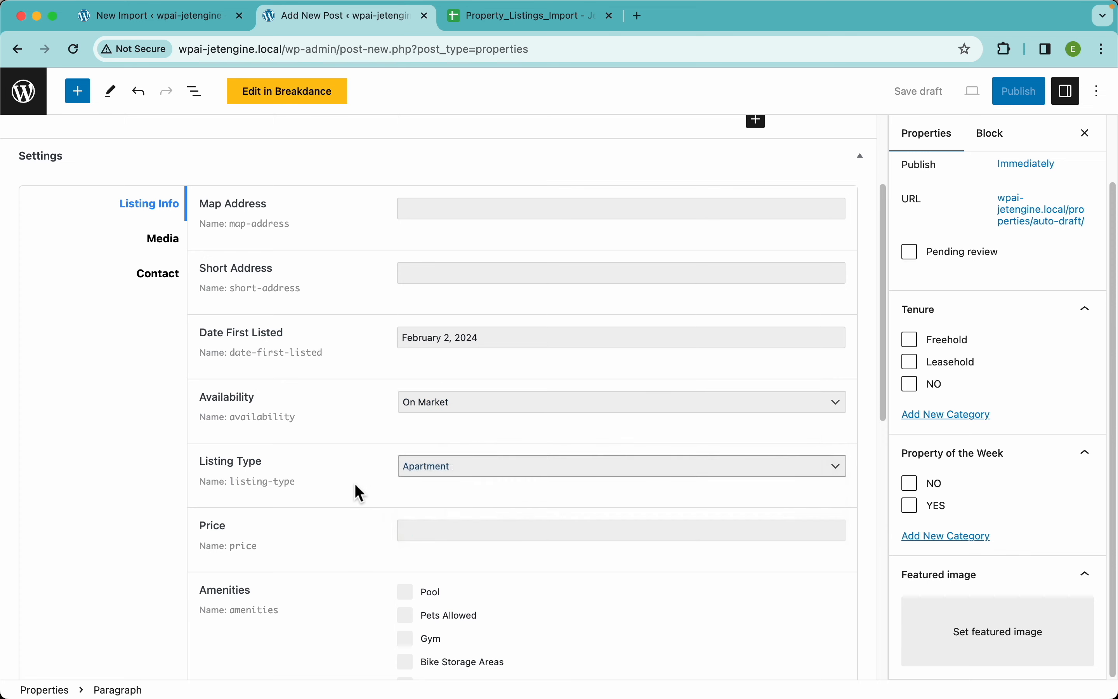
Inspect the Price field and select the Pool, Laundry facilities and Fireplaces amenities
scroll(363, 481, "down", 5)
left_click(448, 298)
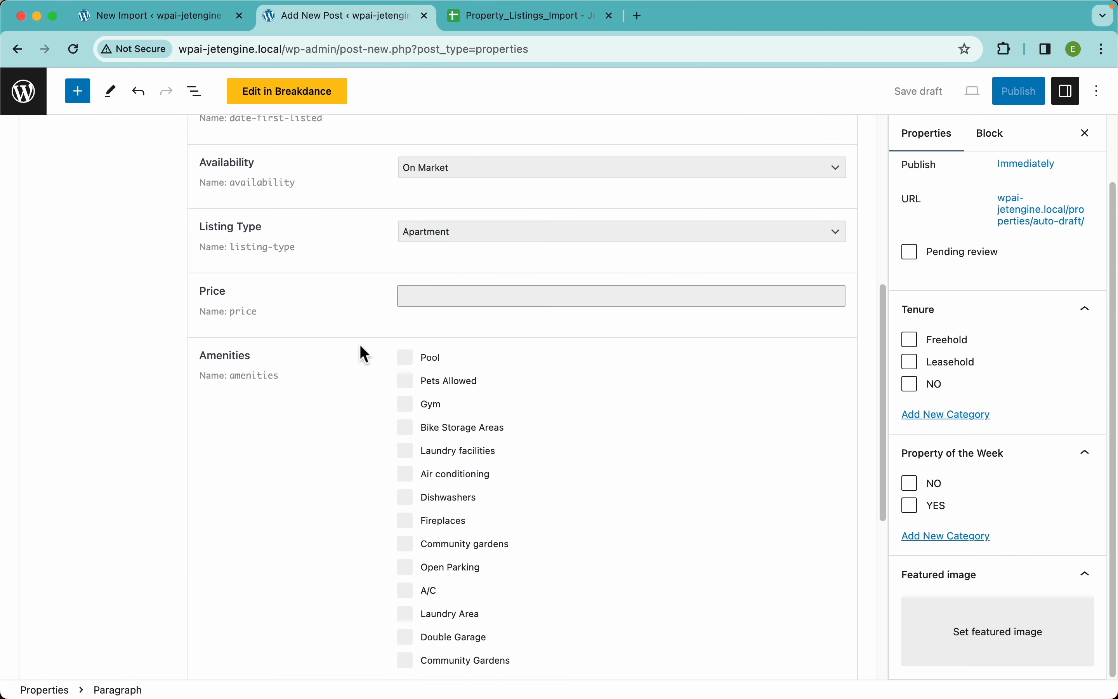
scroll(362, 428, "down", 3)
left_click(405, 222)
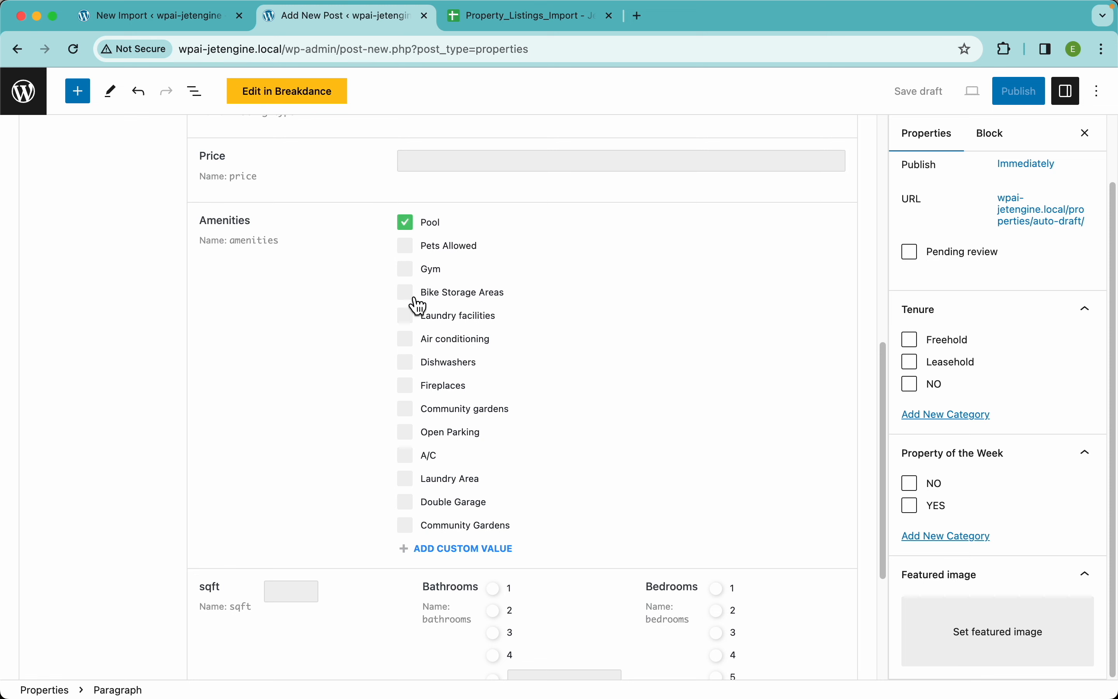
left_click(411, 318)
left_click(406, 383)
Inspect the sqft field and the Bathrooms choices of the property post
scroll(481, 409, "down", 5)
left_click(287, 366)
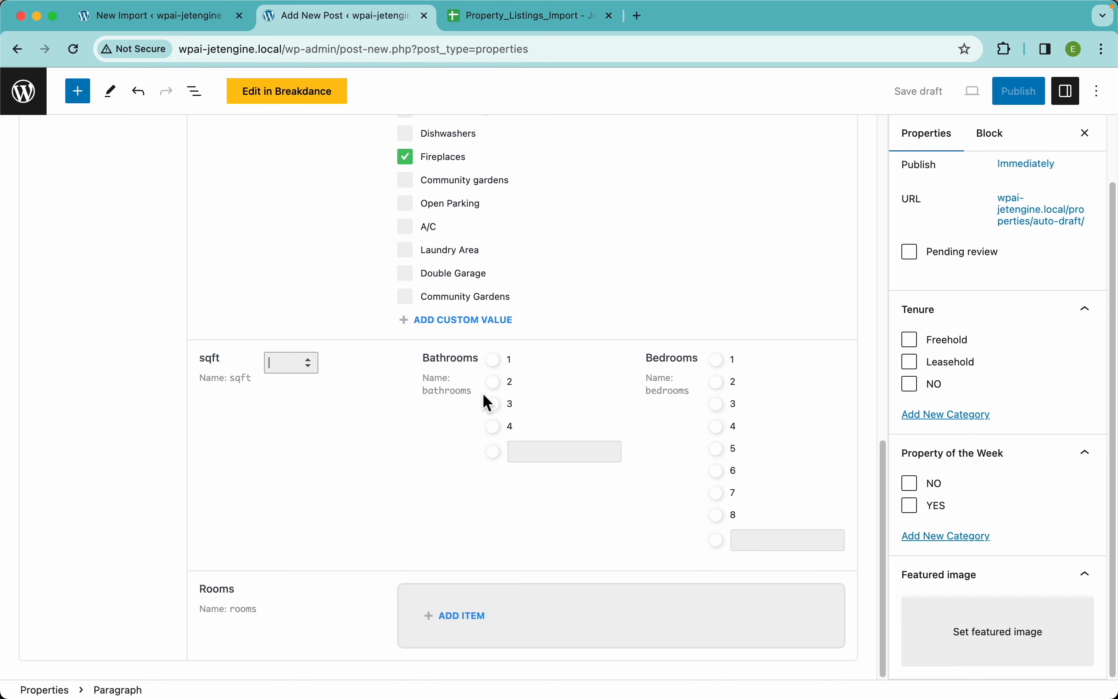
left_click(505, 400)
left_click(503, 390)
Add four empty items to the Rooms repeater of the property post
left_click(464, 616)
scroll(508, 577, "down", 3)
scroll(521, 538, "down", 3)
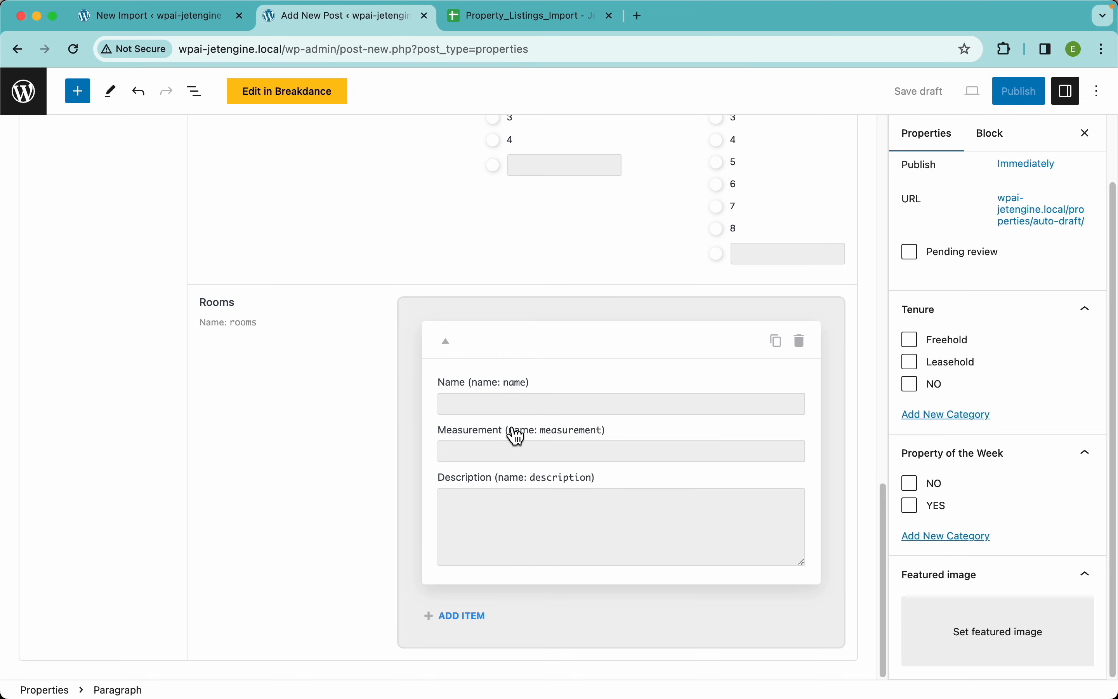
left_click(465, 616)
scroll(472, 622, "down", 6)
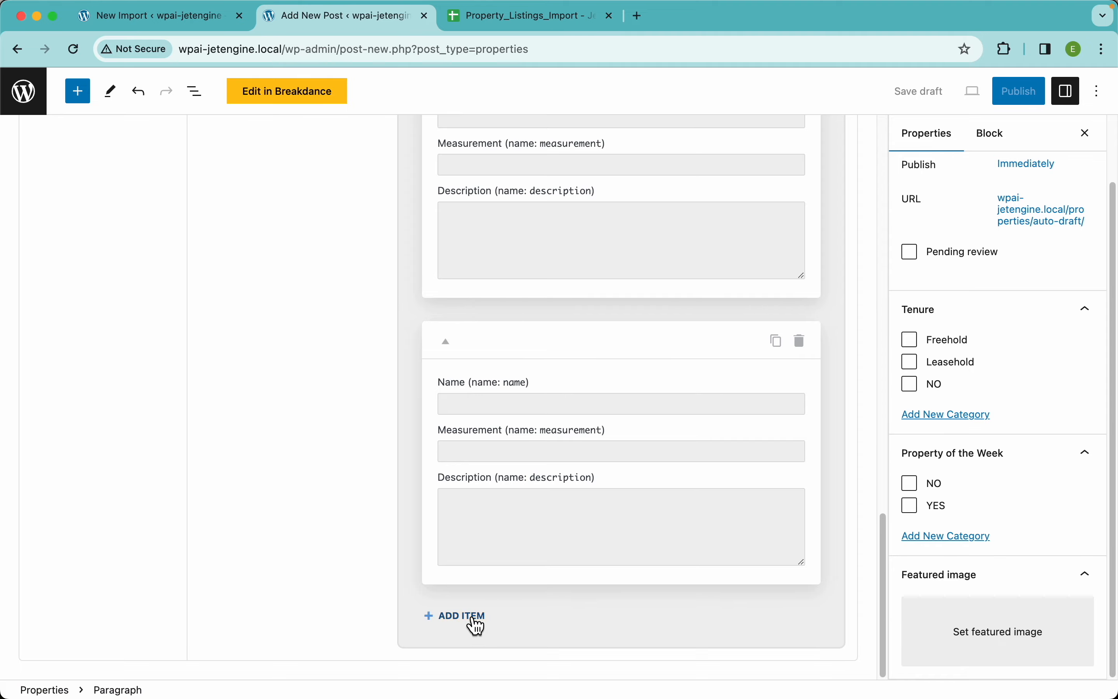
left_click(469, 618)
scroll(518, 568, "down", 6)
left_click(483, 619)
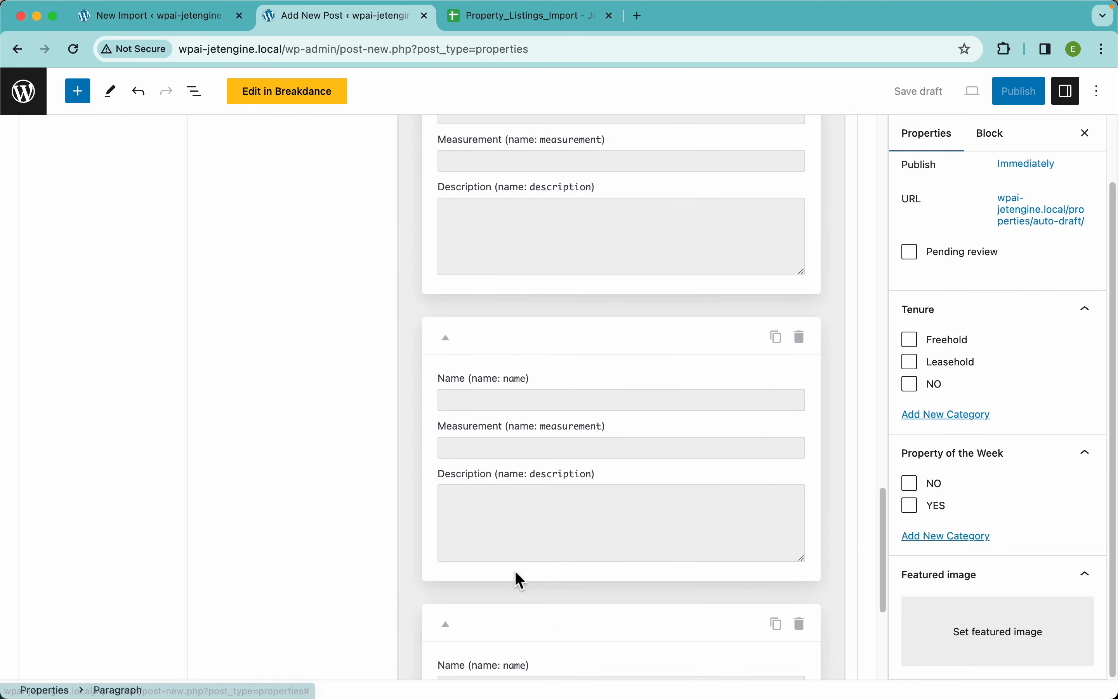
Review the Media, Contact and Listing Info fields of the property post and return to the import template
scroll(516, 573, "up", 15)
scroll(515, 570, "up", 3)
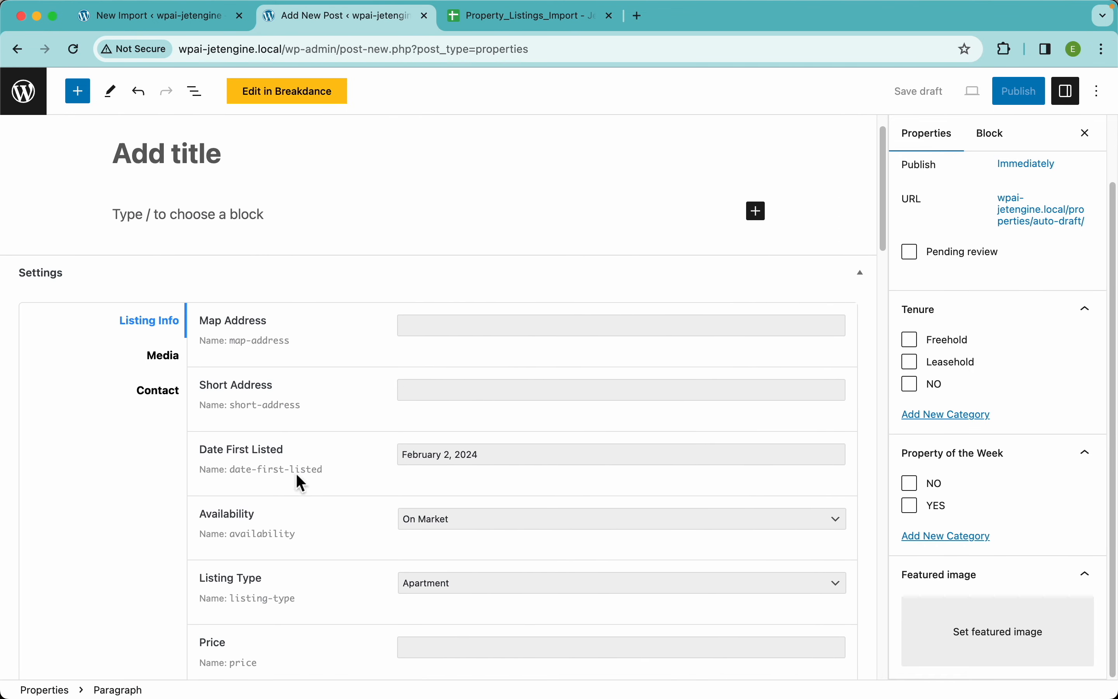
left_click(163, 356)
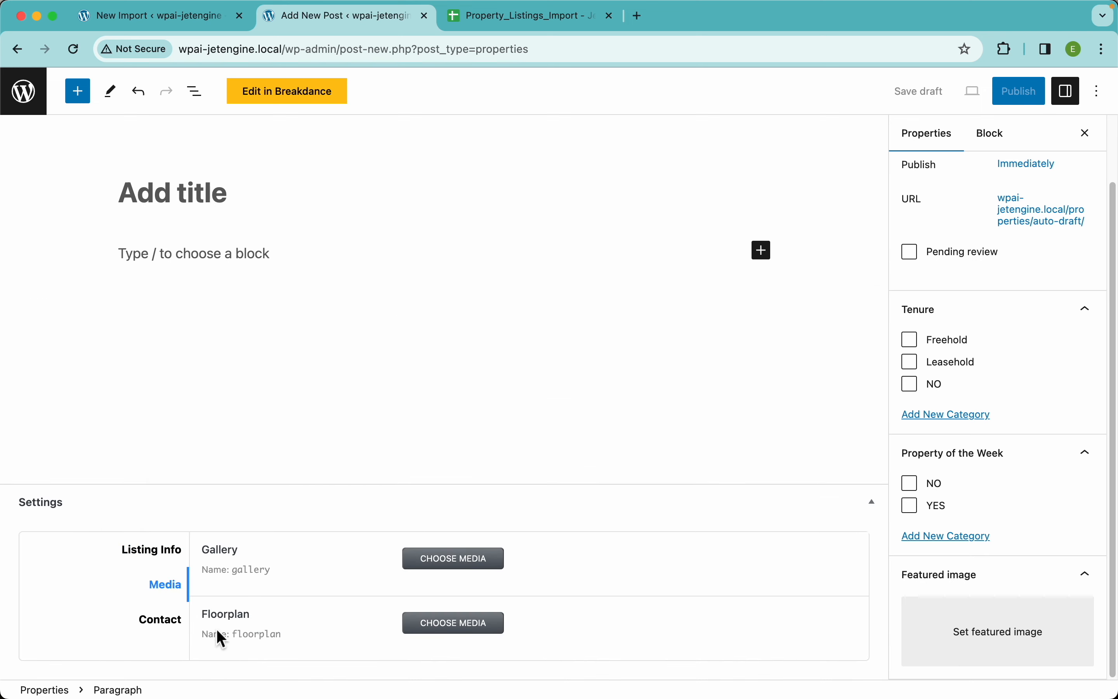
left_click(177, 620)
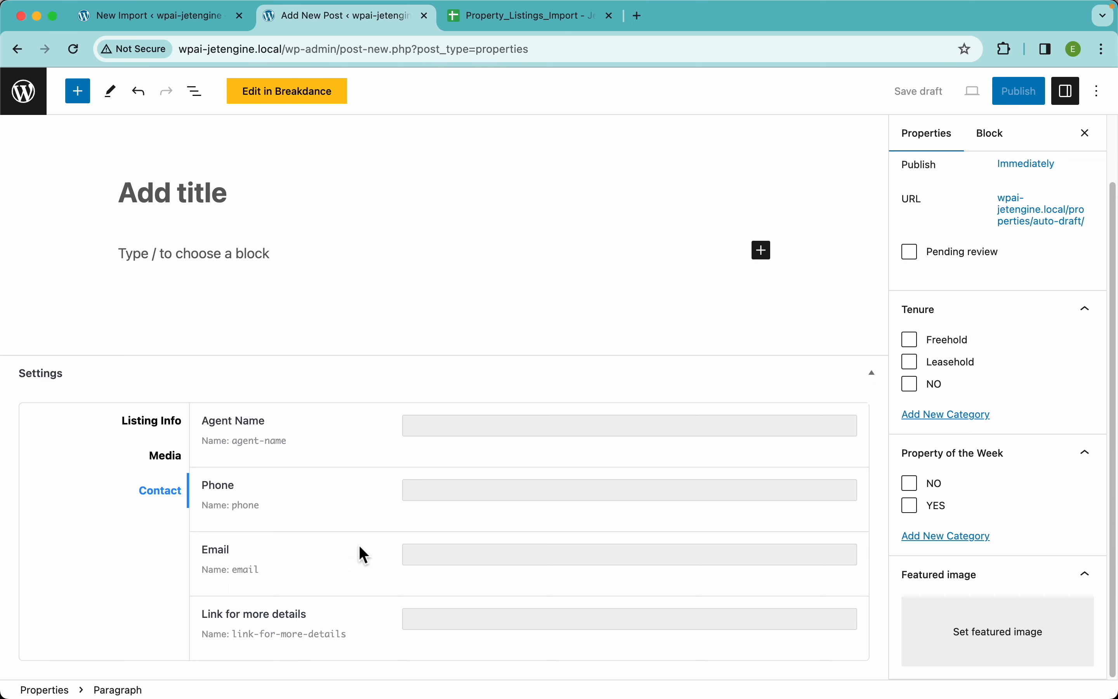
left_click(171, 421)
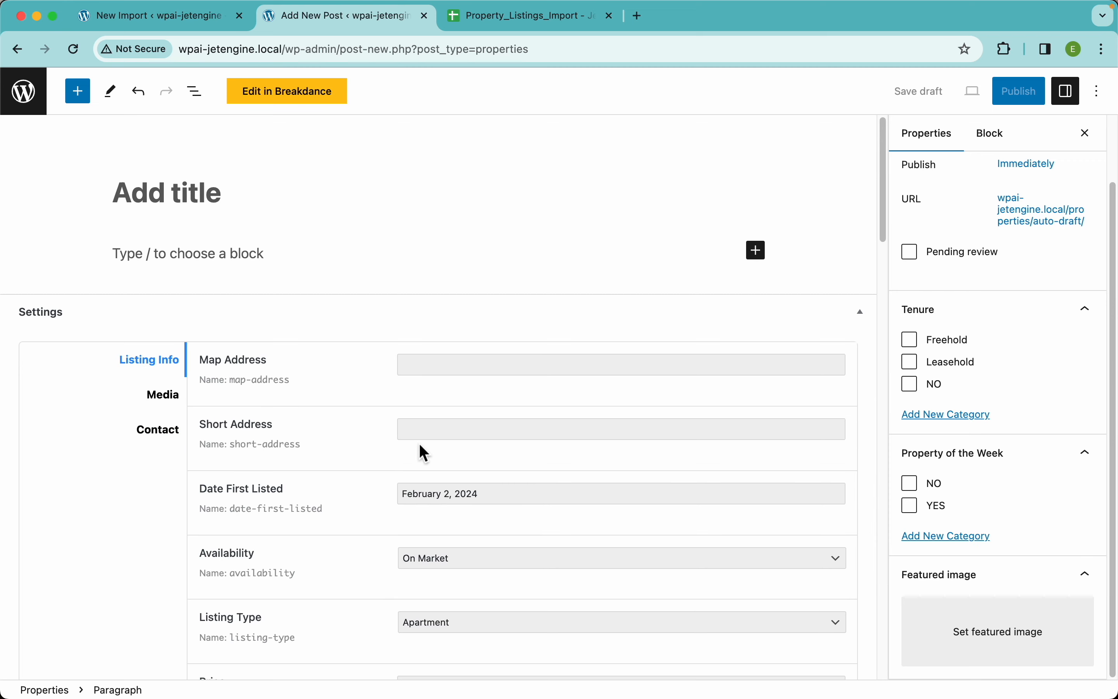
scroll(348, 427, "down", 10)
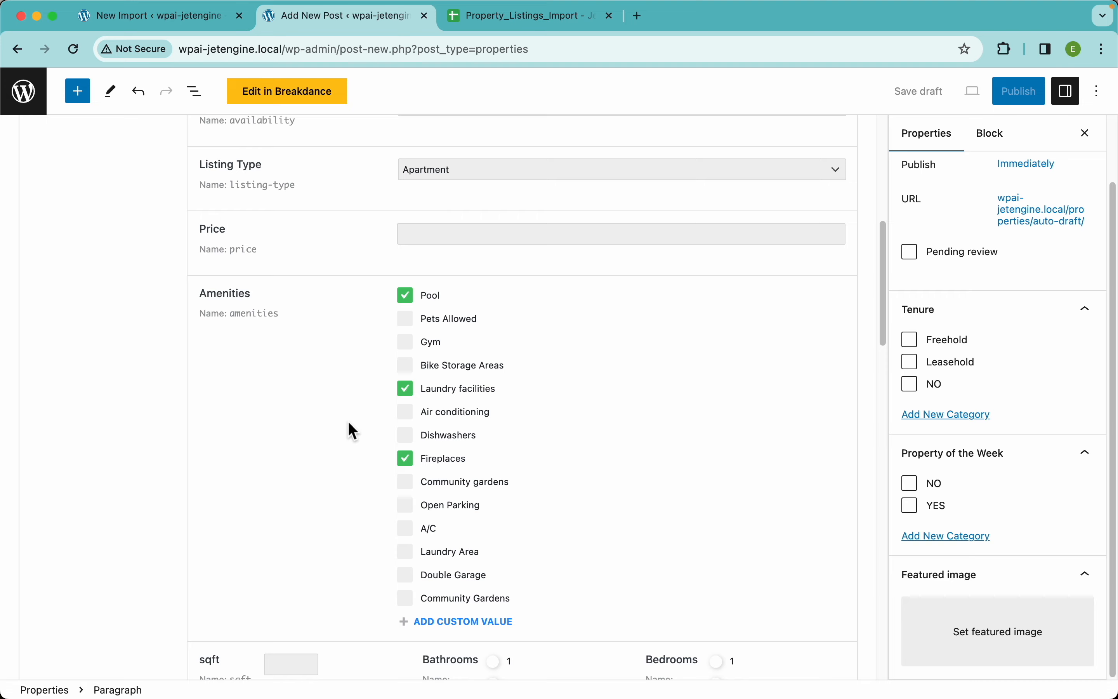
scroll(307, 290, "up", 3)
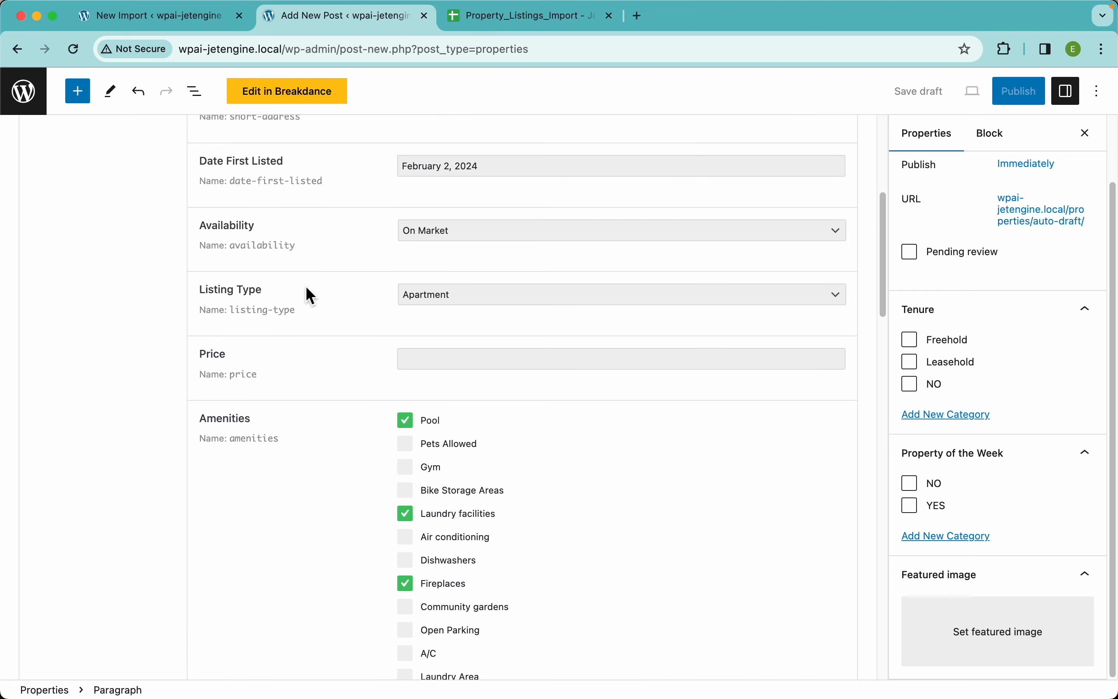
scroll(305, 287, "up", 10)
left_click(173, 19)
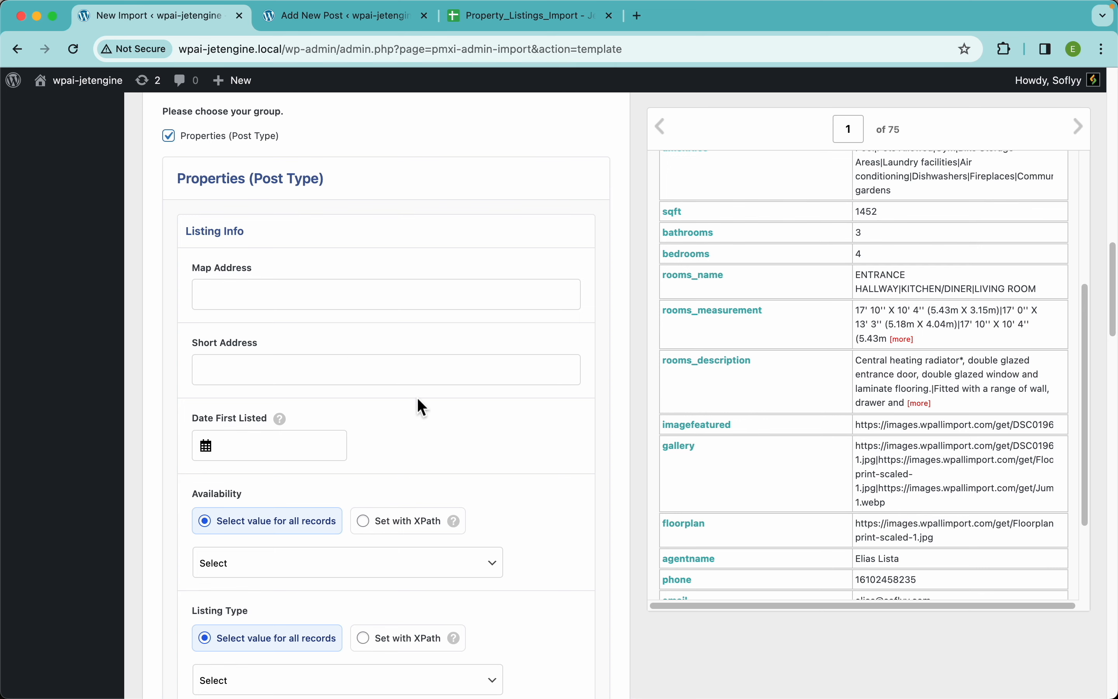
Map the mapaddress element to the Map Address field and the shortaddress element to the Short Address field
scroll(429, 416, "down", 4)
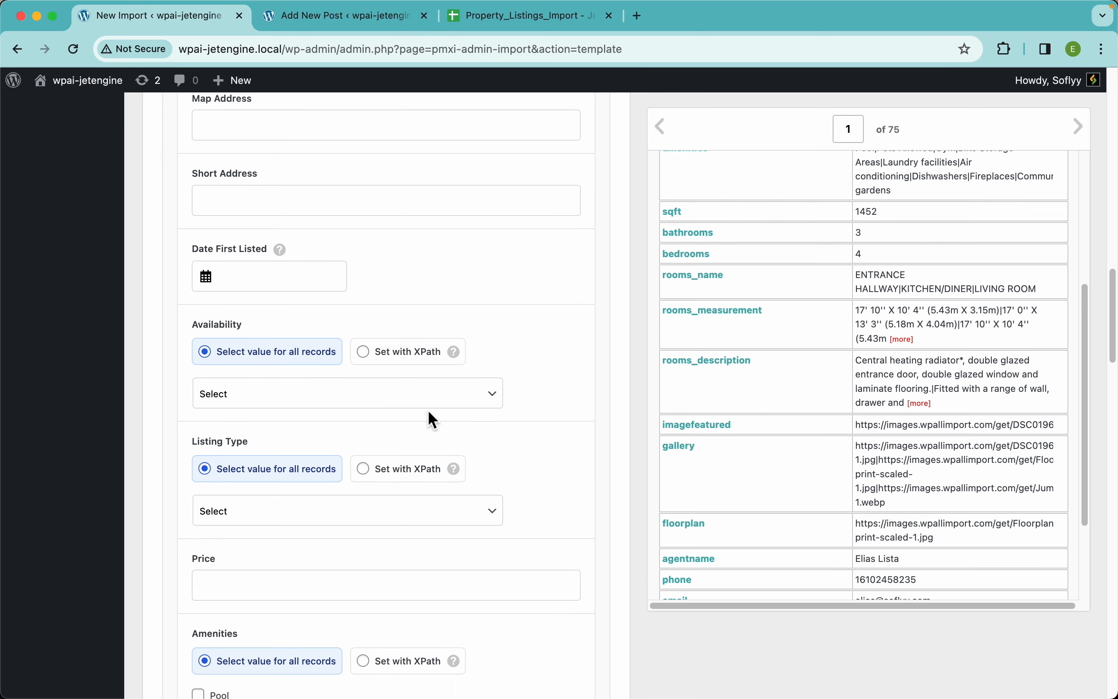
scroll(429, 418, "up", 7)
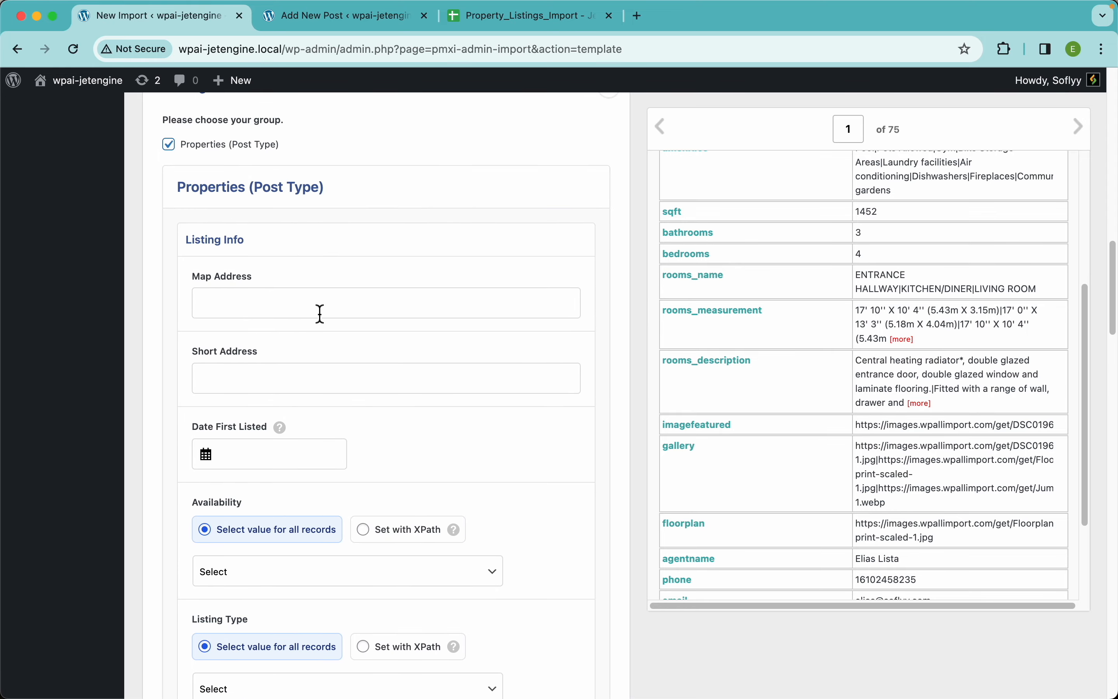
scroll(823, 287, "up", 5)
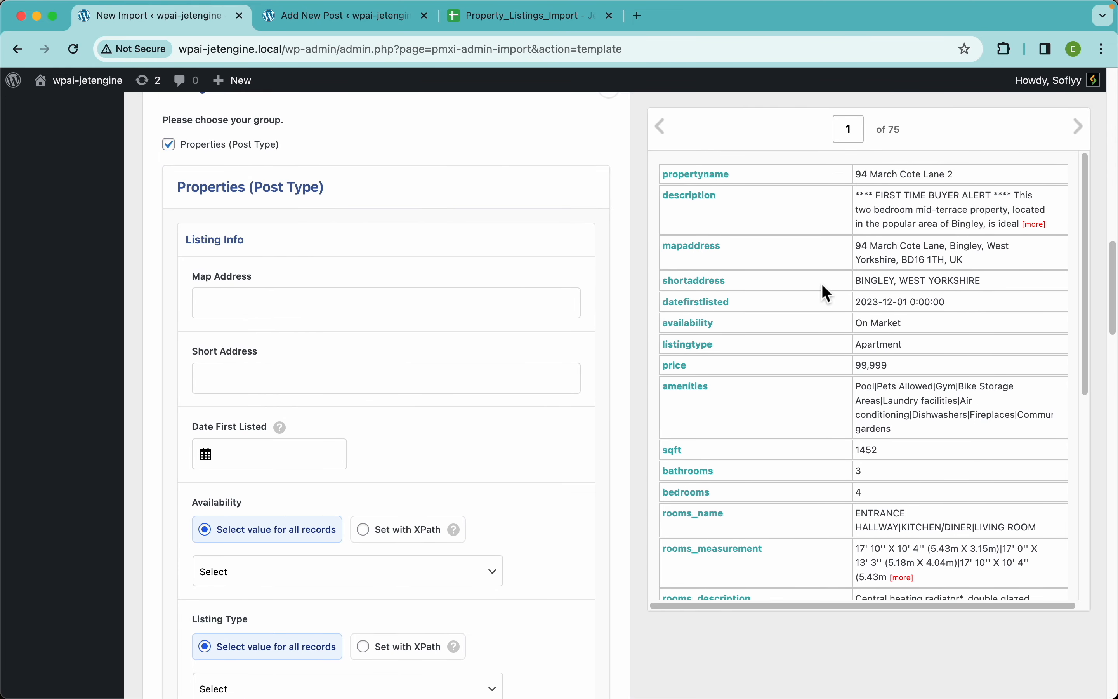
left_click_drag(707, 258, 473, 305)
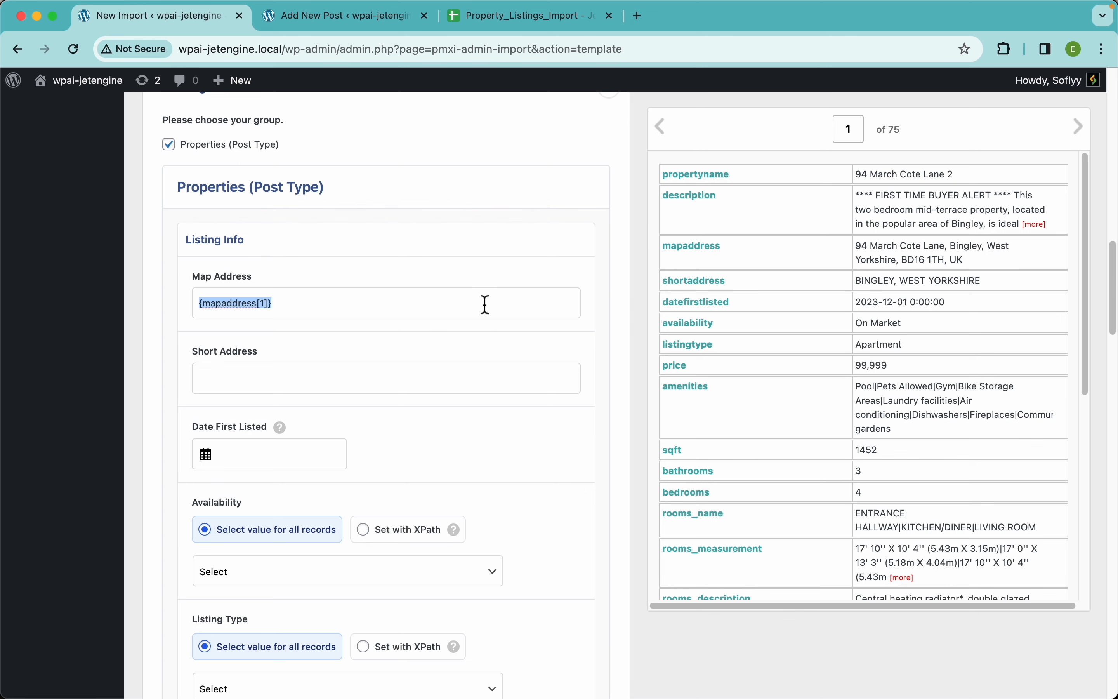
left_click_drag(719, 294, 469, 390)
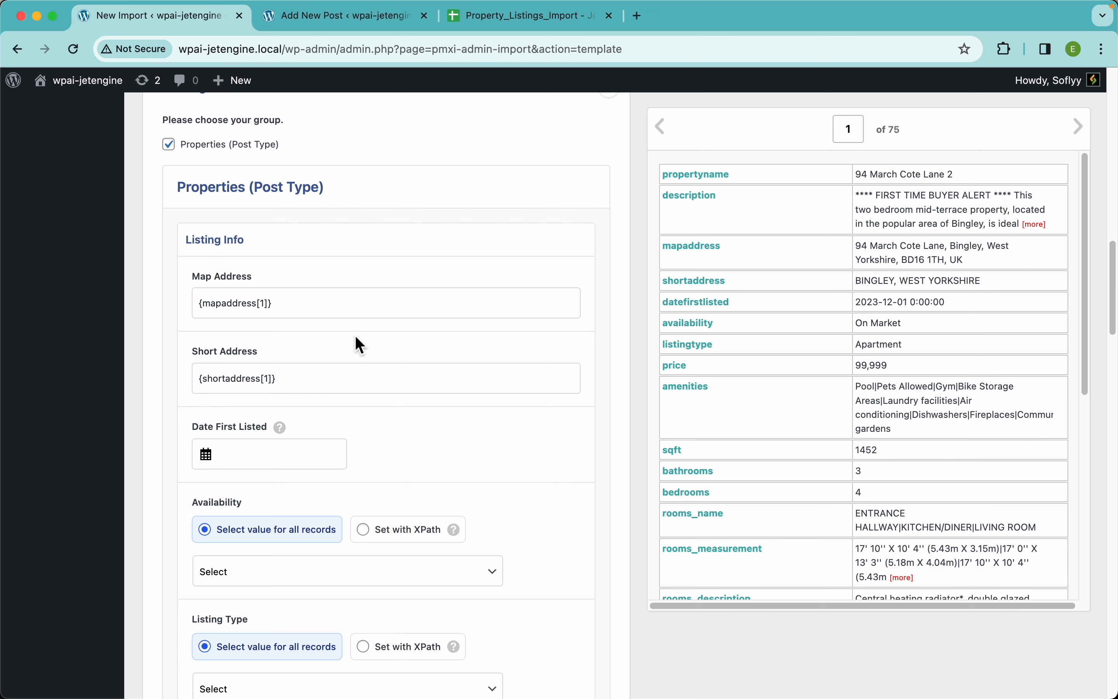
Set Date First Listed to the fixed date 02/01/2024
scroll(360, 344, "down", 5)
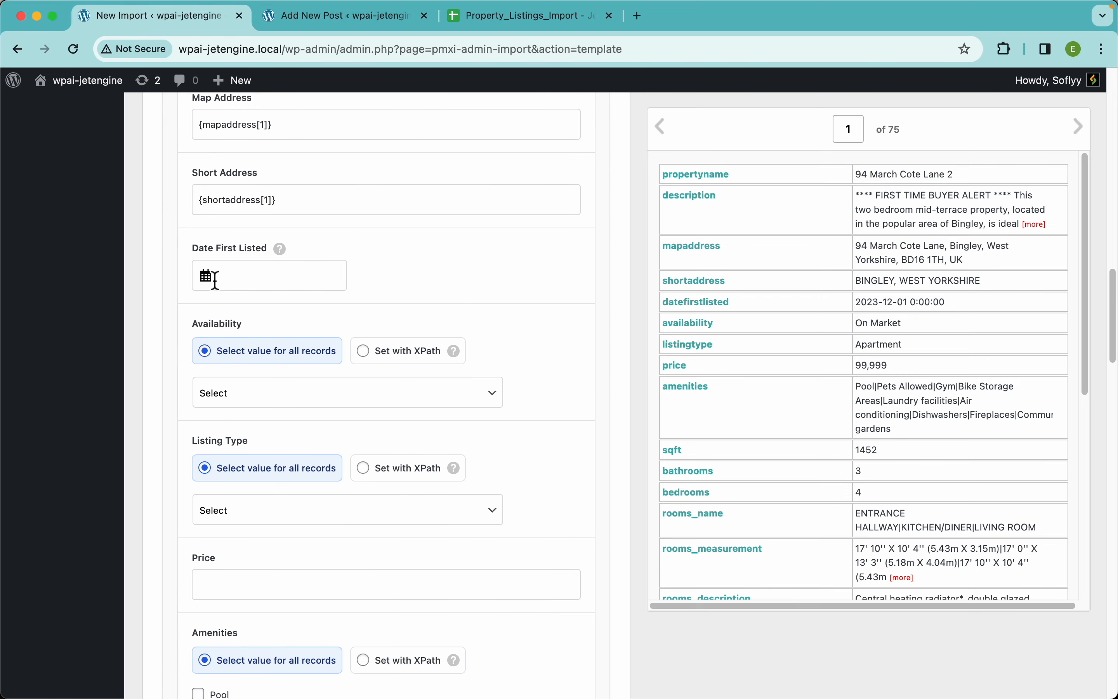
left_click(303, 277)
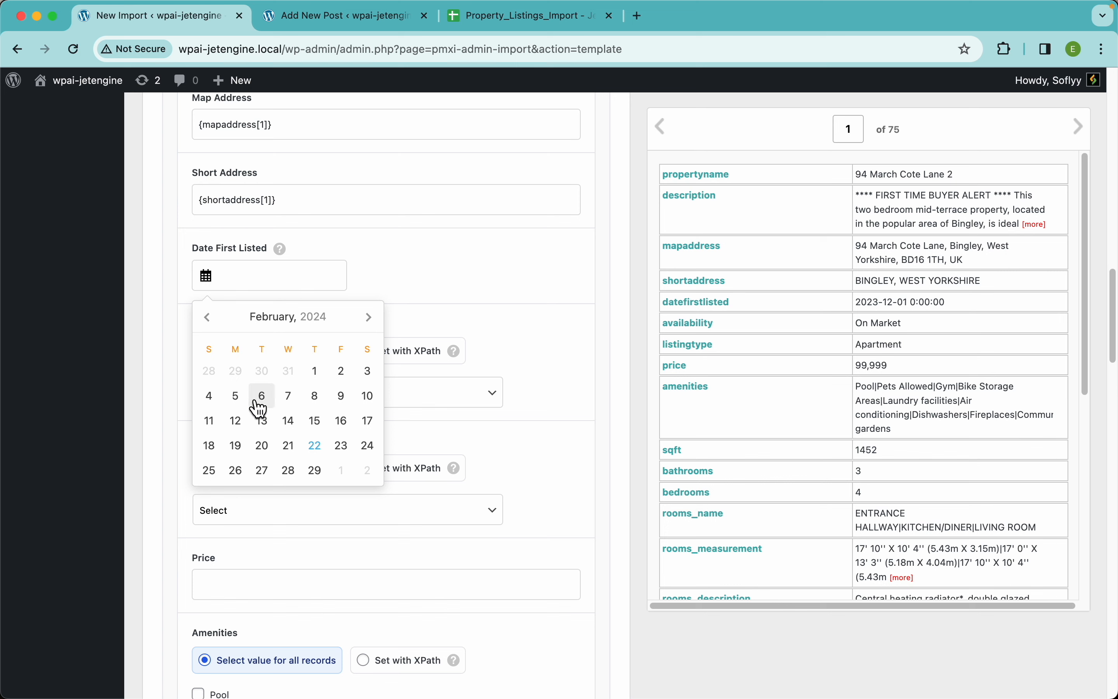
left_click(328, 376)
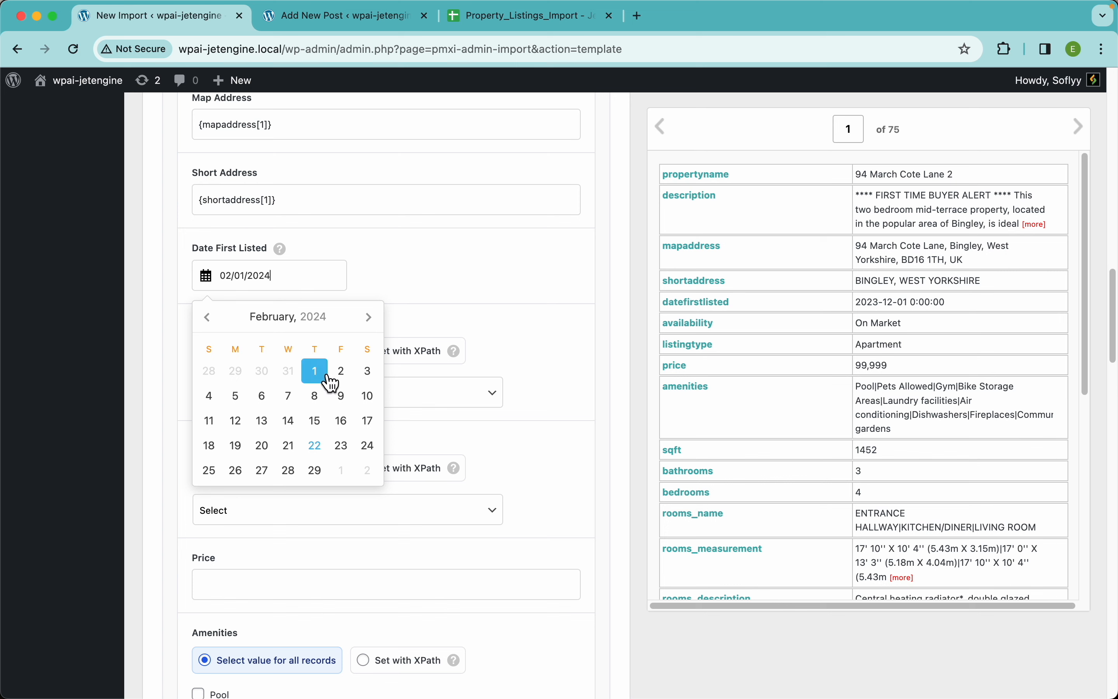
left_click(372, 269)
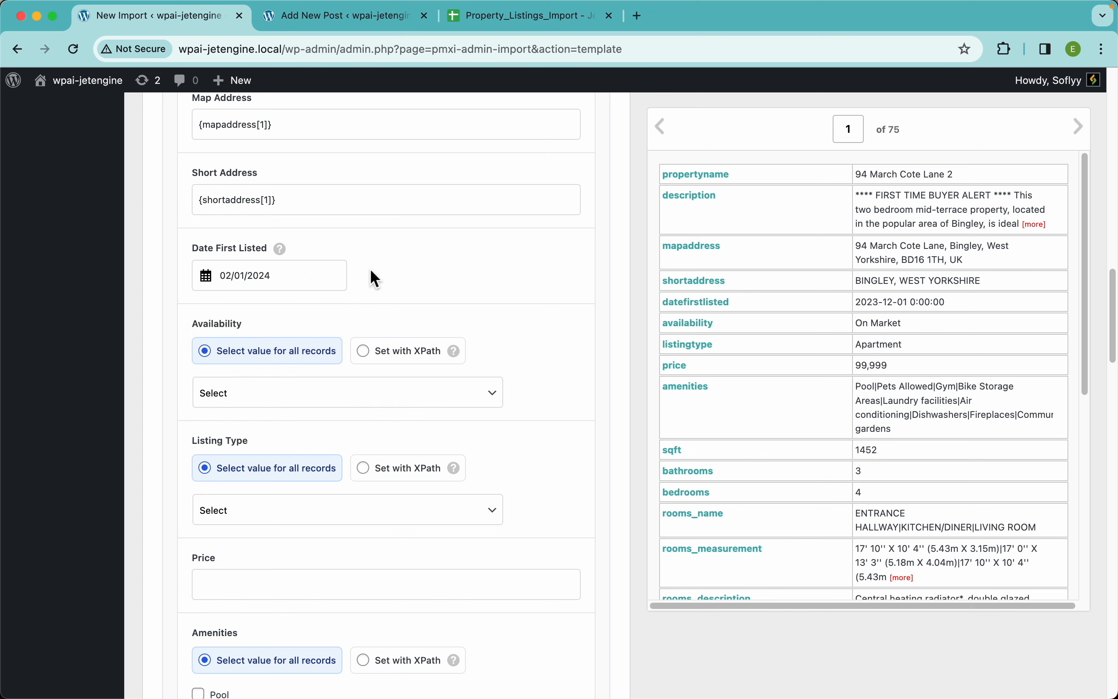
left_click(296, 282)
left_click(389, 273)
Check the format of the record's datefirstlisted value and replace the fixed Date First Listed value with {datefirstlisted[1]}
scroll(837, 303, "up", 5)
scroll(837, 303, "right", 3)
scroll(837, 303, "right", 2)
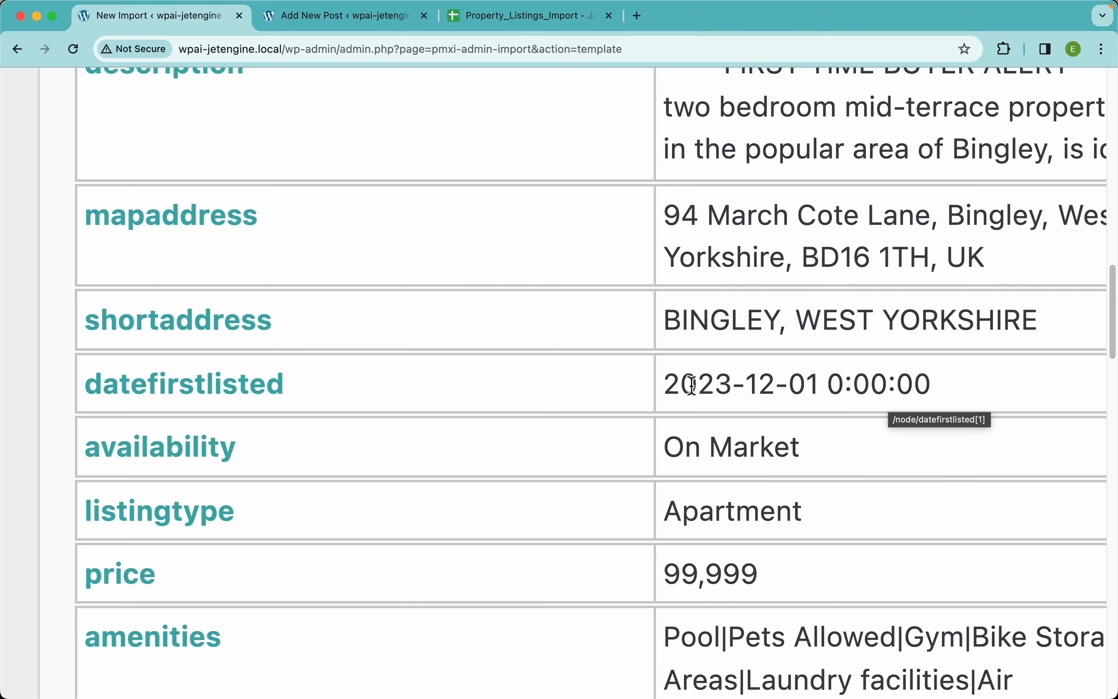
scroll(690, 392, "down", 5)
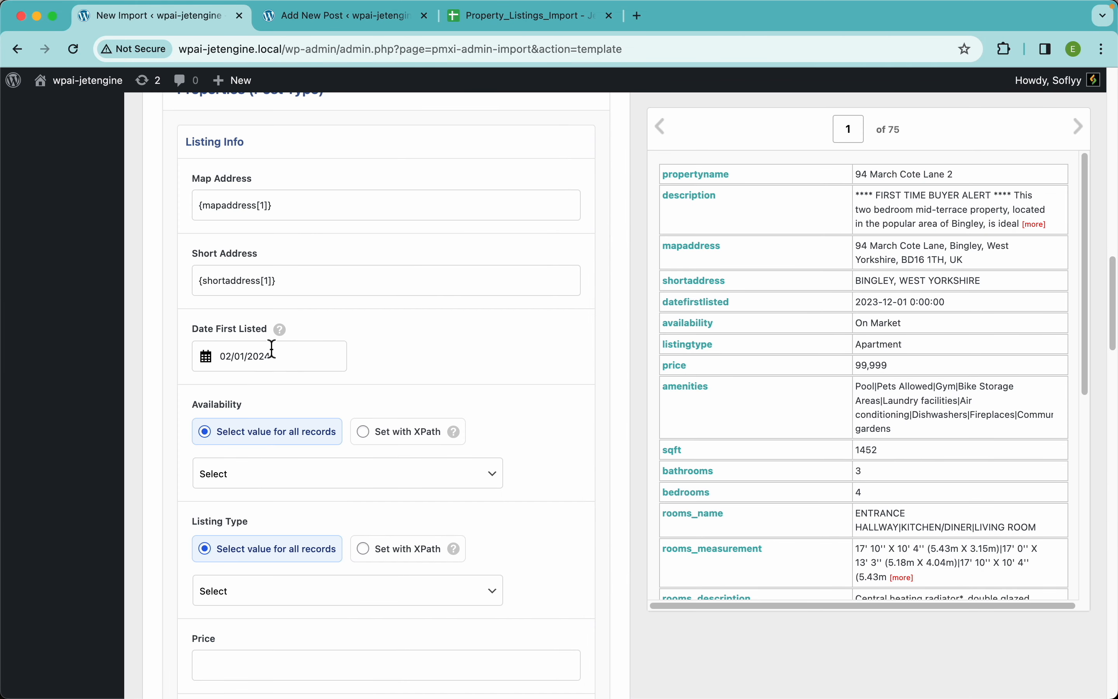
left_click_drag(289, 367, 212, 364)
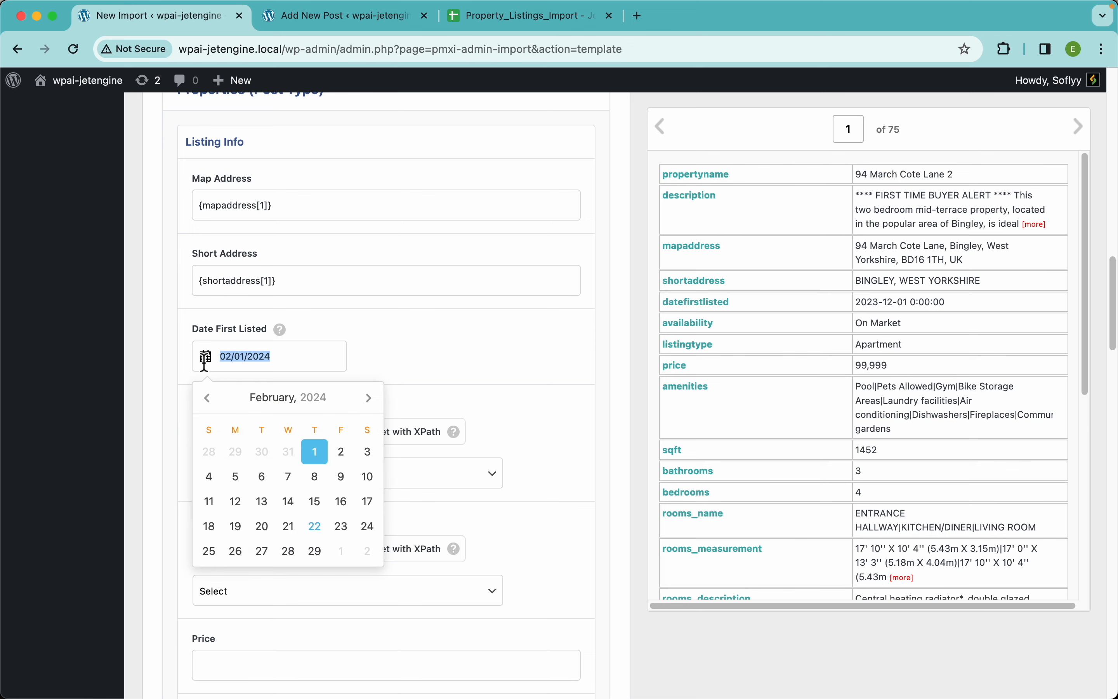
key("BackSpace")
left_click(425, 366)
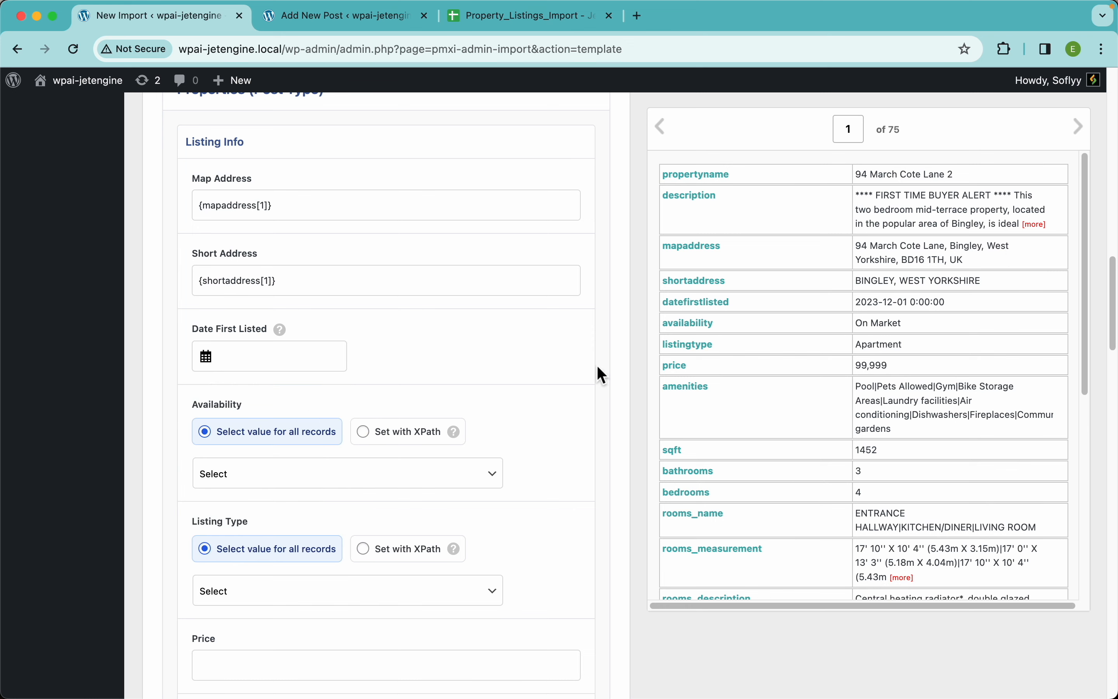
left_click_drag(710, 308, 323, 365)
left_click(396, 367)
Read the Date First Listed format help, examine the Function Editor's PHP area and return to the Listing Info fields
mouse_move(288, 335)
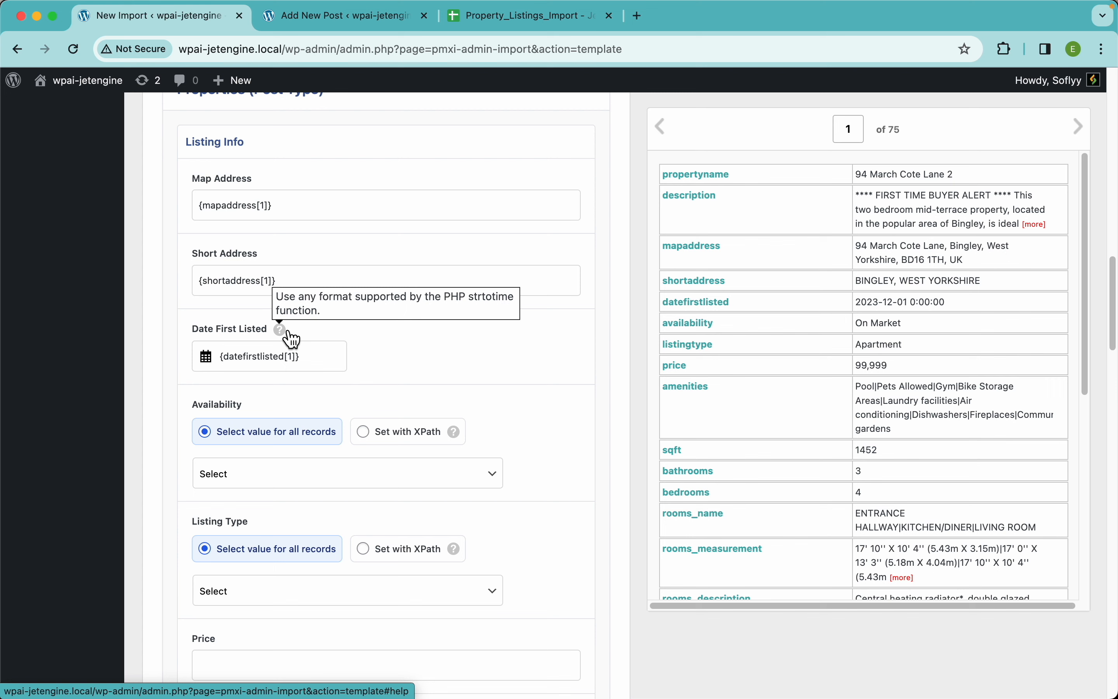
scroll(422, 375, "down", 20)
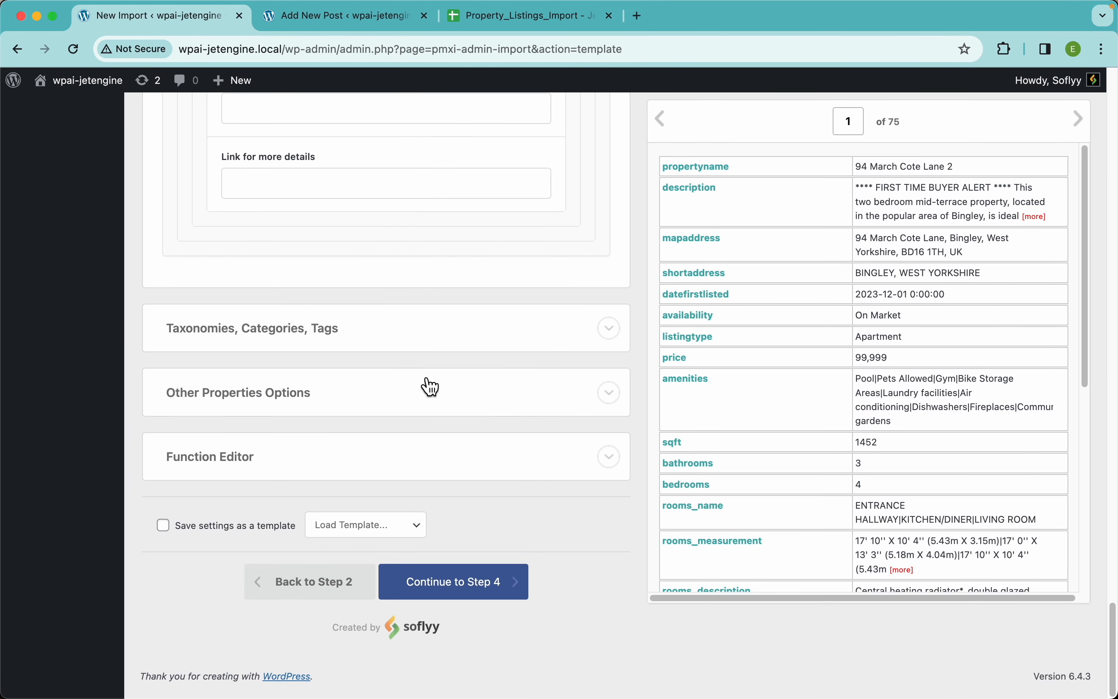
left_click(284, 478)
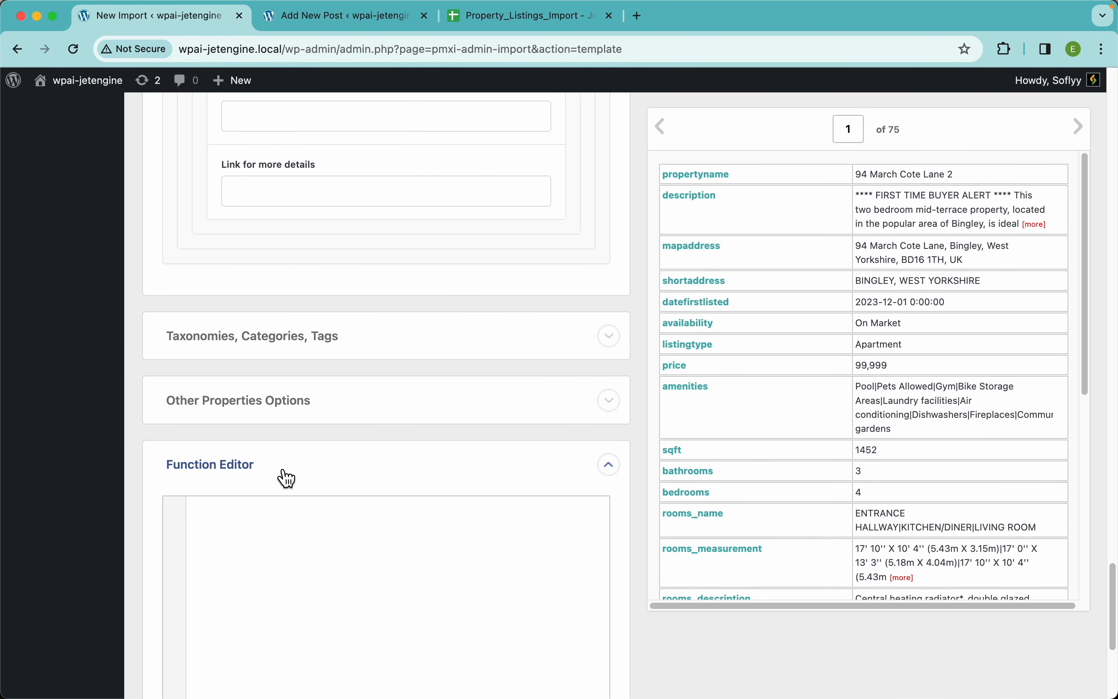
scroll(287, 474, "down", 3)
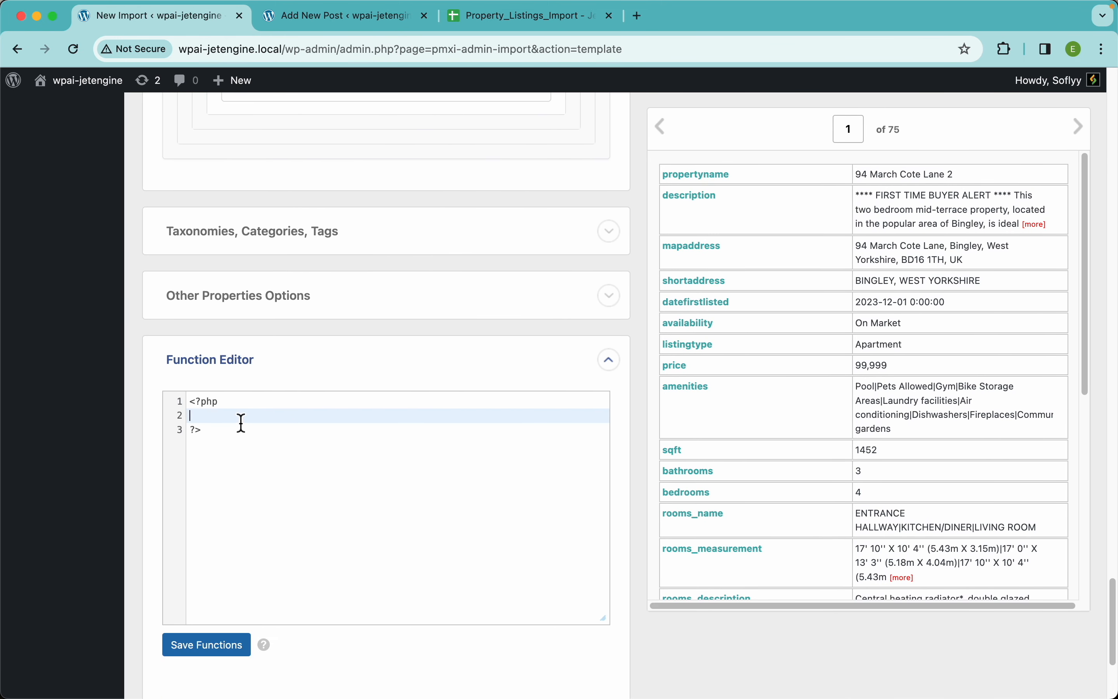
left_click(420, 414)
scroll(476, 264, "up", 10)
scroll(475, 264, "up", 15)
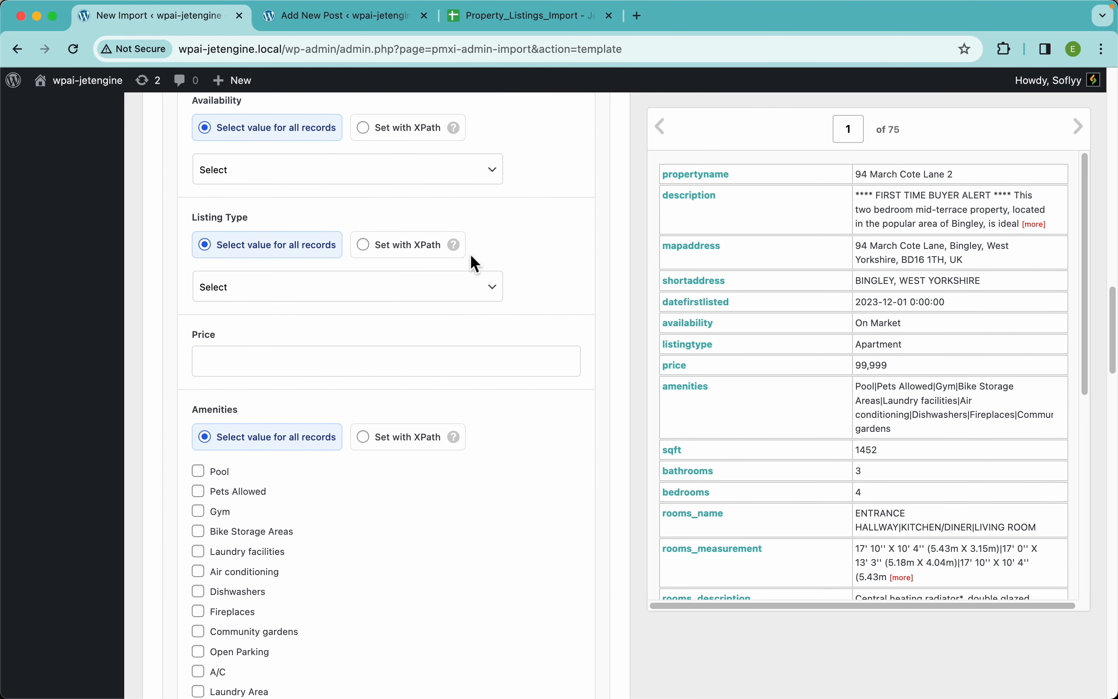
scroll(472, 257, "up", 1)
scroll(471, 255, "down", 4)
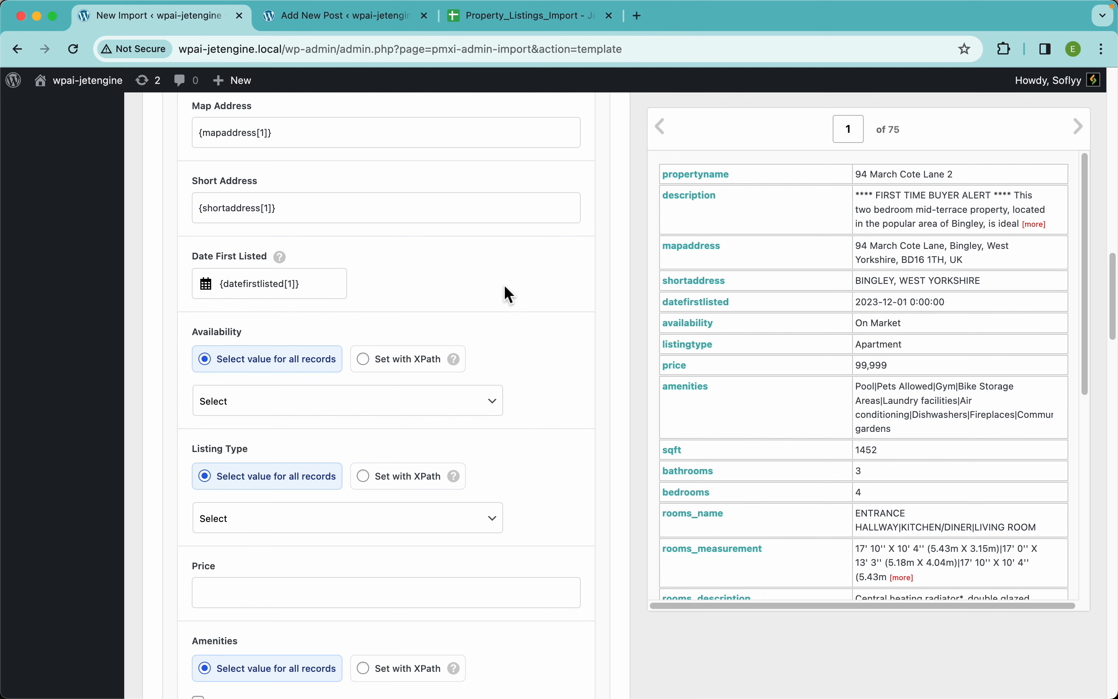
Set Availability to On Market for all records
scroll(505, 289, "down", 3)
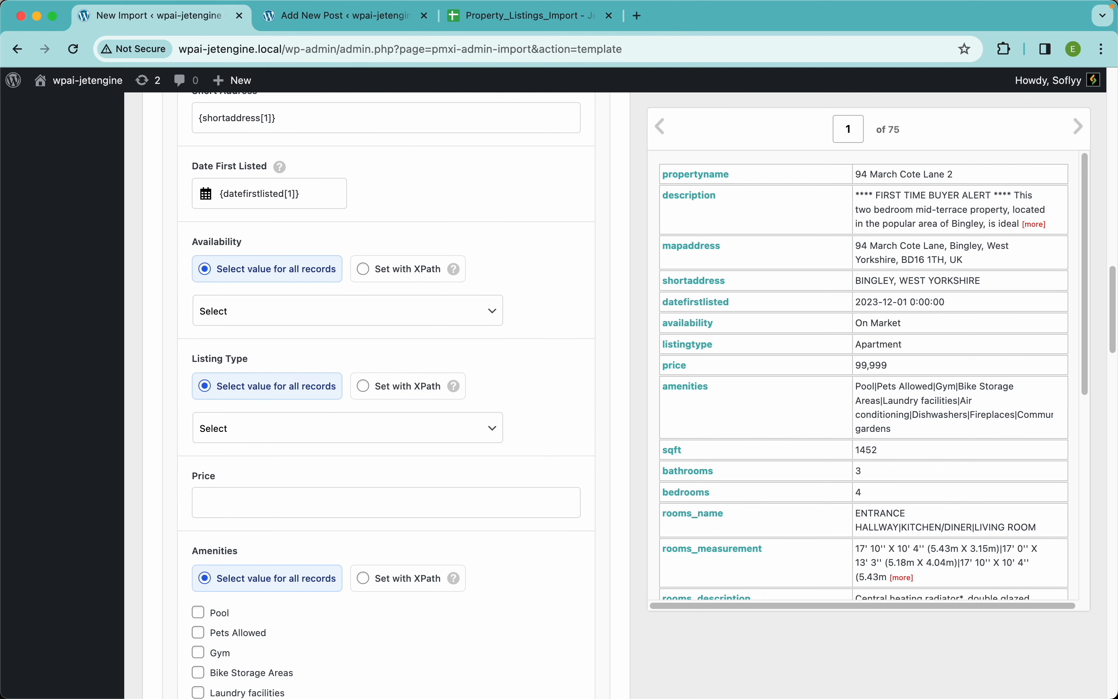
left_click(410, 310)
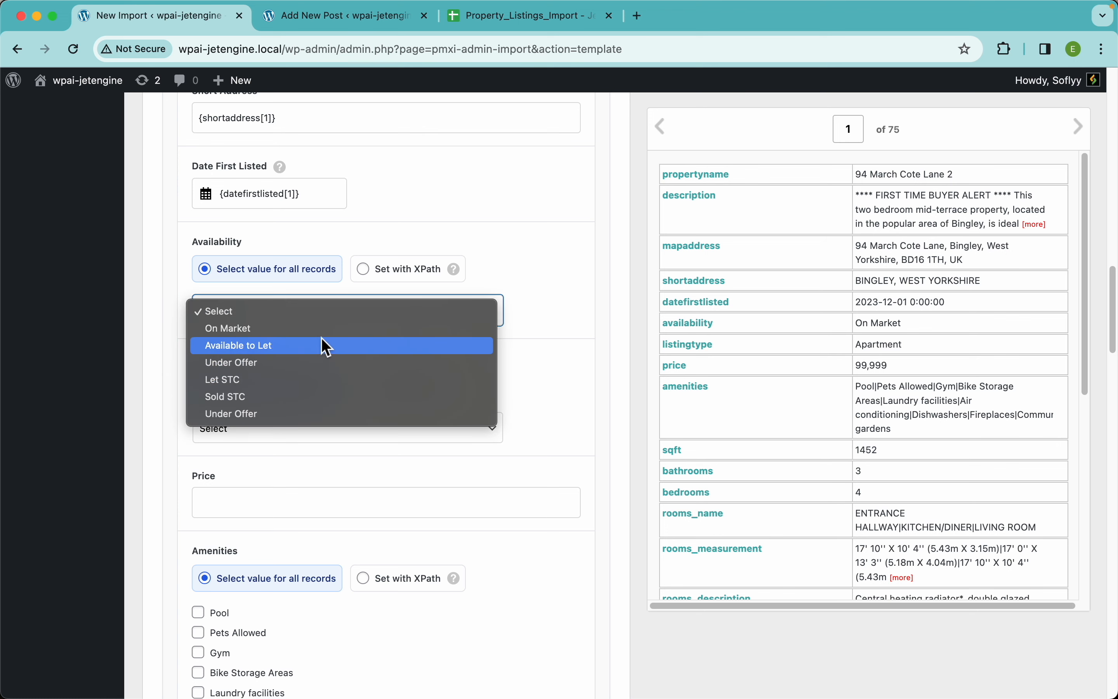
left_click(322, 329)
left_click(575, 279)
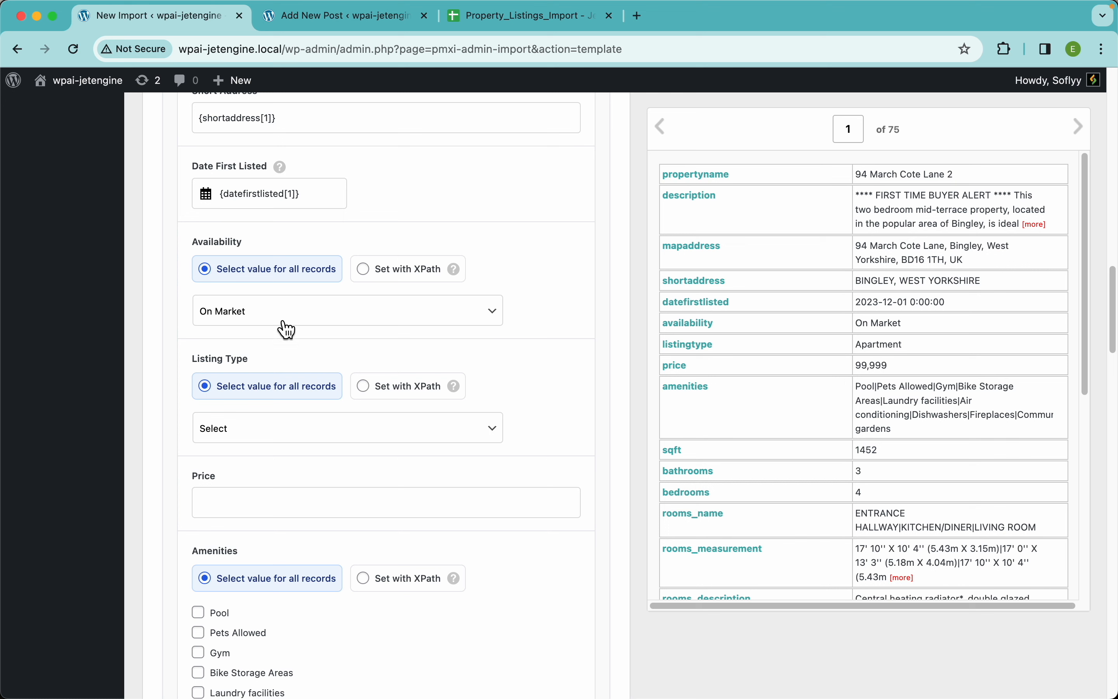
Set Listing Type to House for all records
left_click(404, 442)
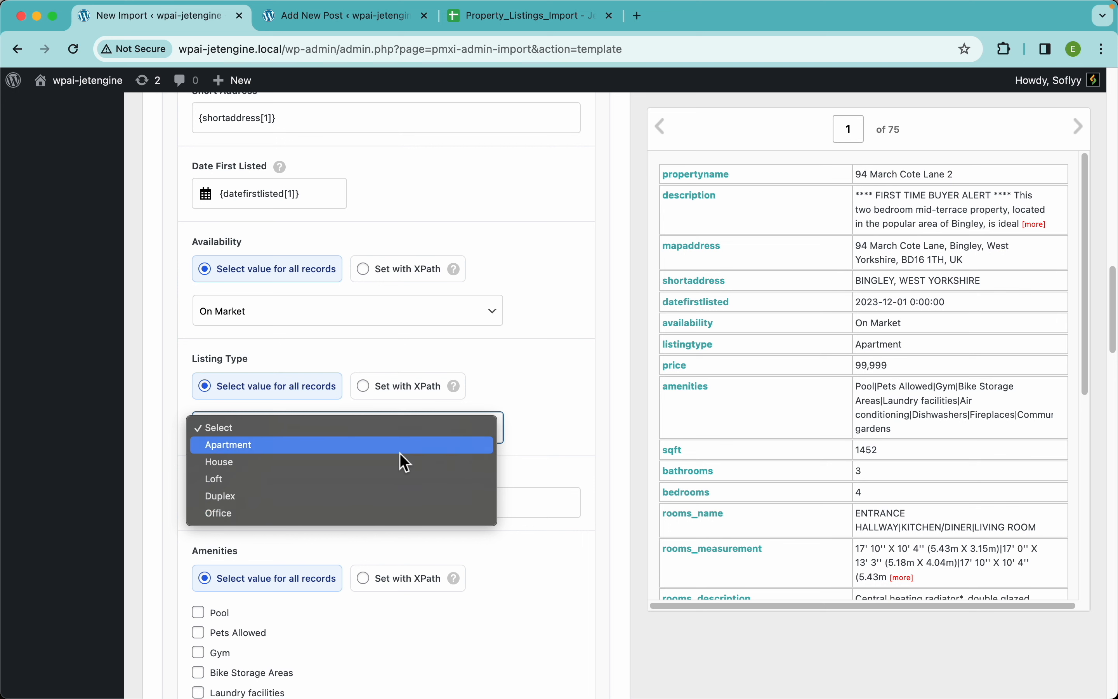
left_click(390, 463)
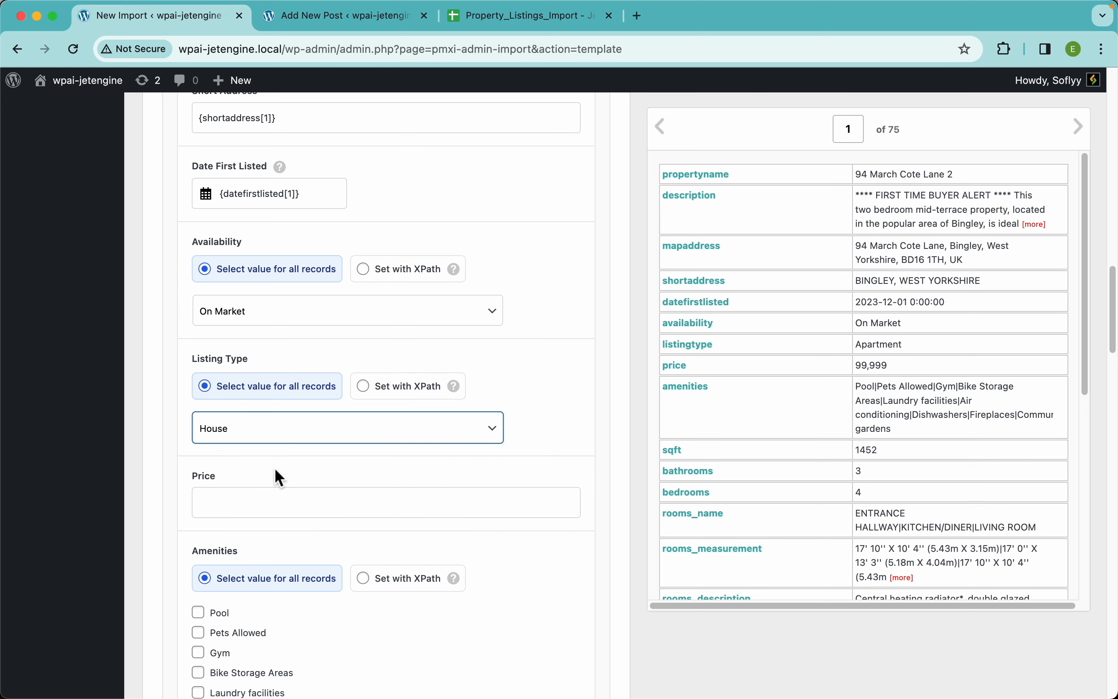
left_click(292, 458)
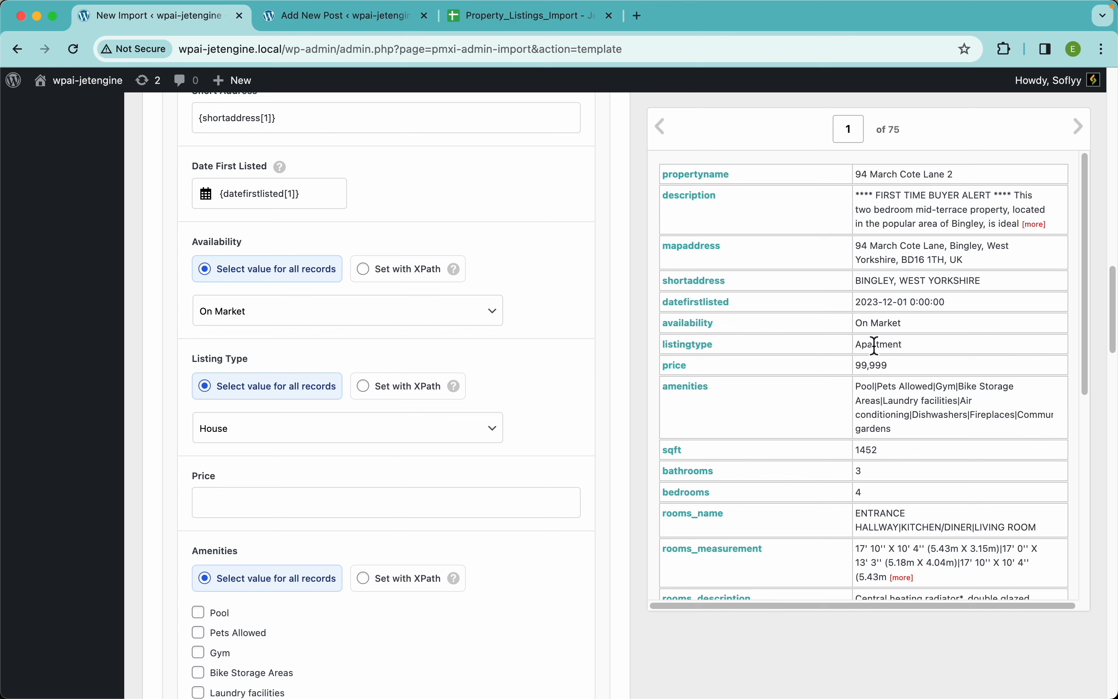
Switch Listing Type to Set with XPath using the listingtype element, and map the price element to the Price field
left_click(396, 401)
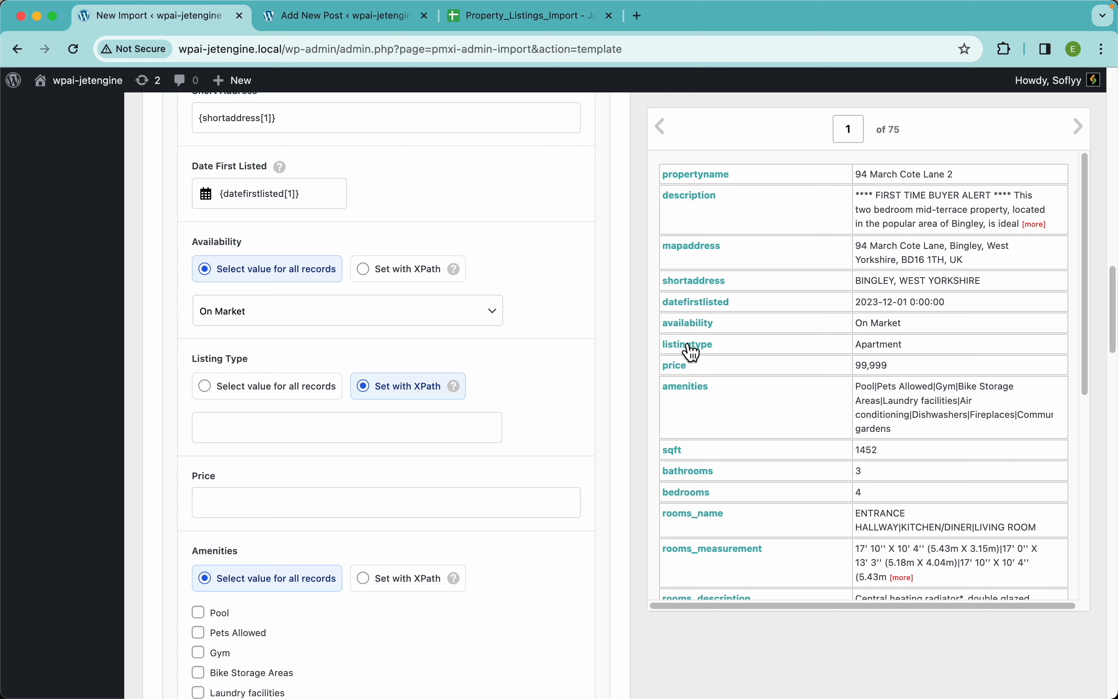
left_click_drag(687, 356, 429, 439)
left_click(411, 439)
left_click(447, 446)
left_click_drag(679, 370, 397, 501)
Compare the Amenities options in the import template with the Amenities checkboxes of the new property post
scroll(489, 462, "down", 8)
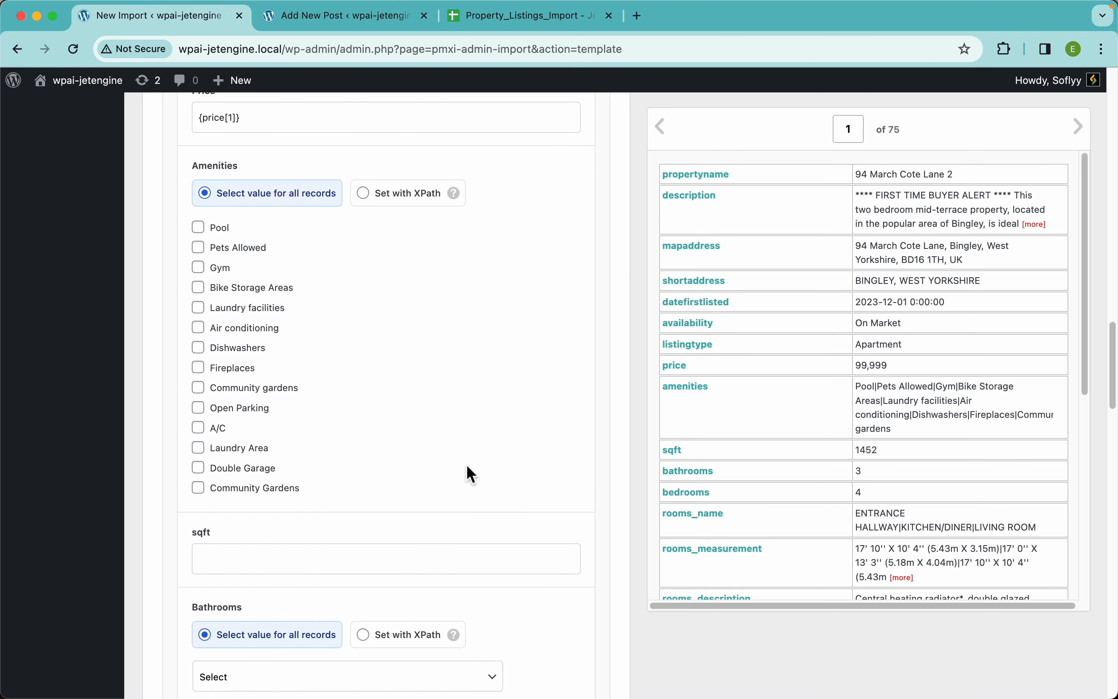
scroll(471, 474, "up", 1)
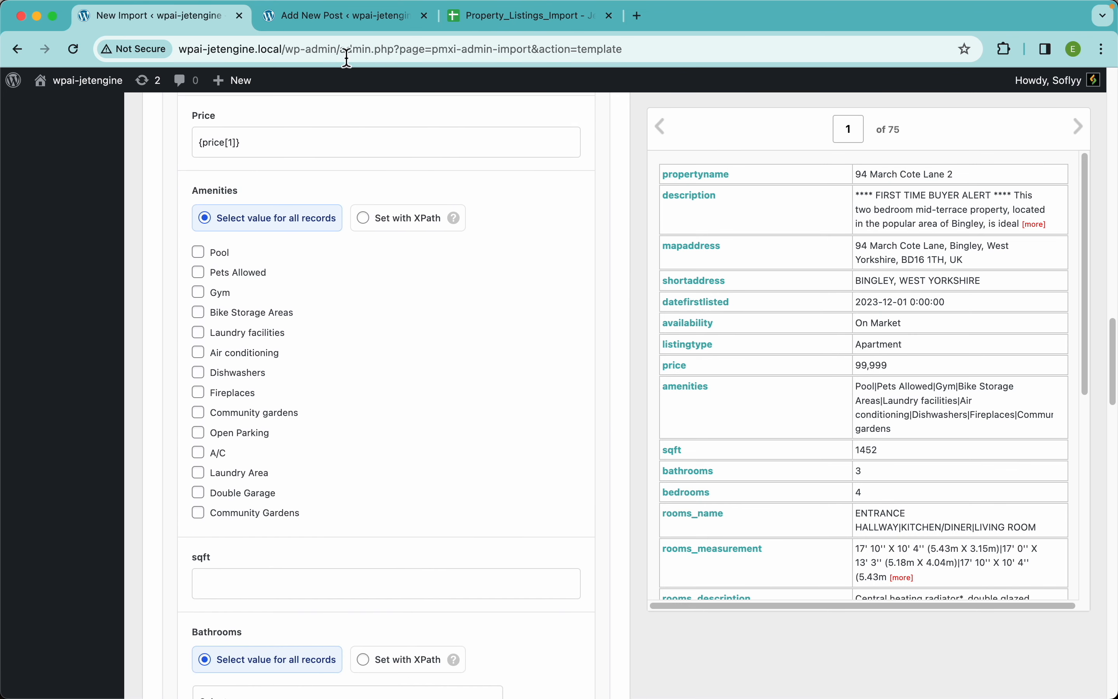
left_click(333, 22)
scroll(415, 463, "down", 9)
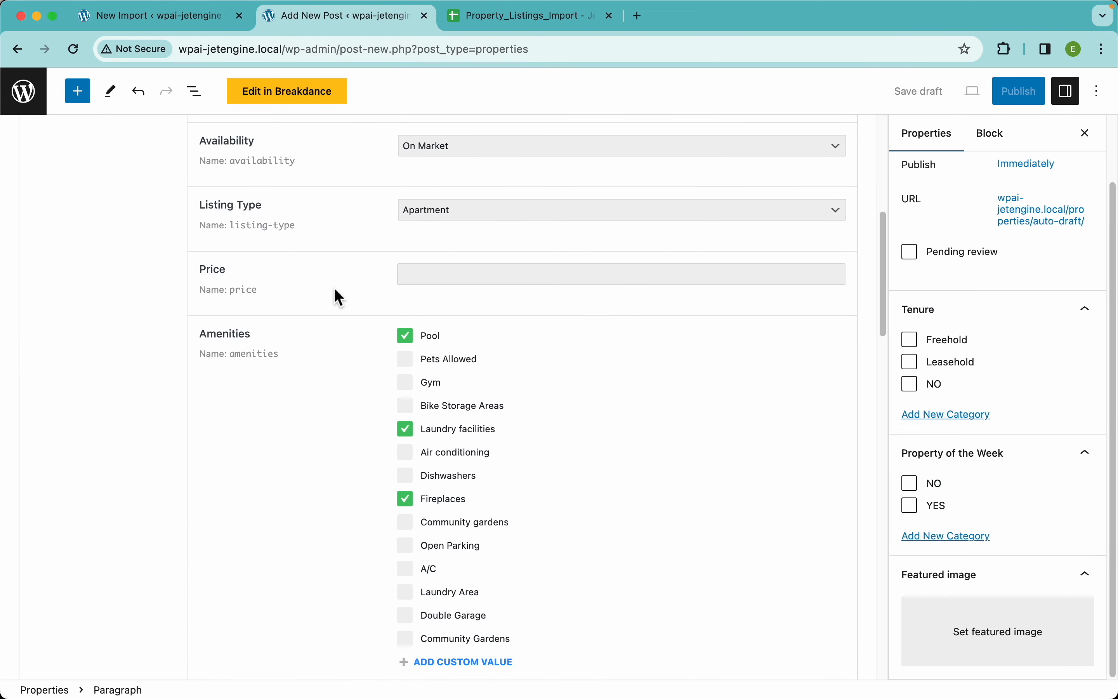
left_click(157, 15)
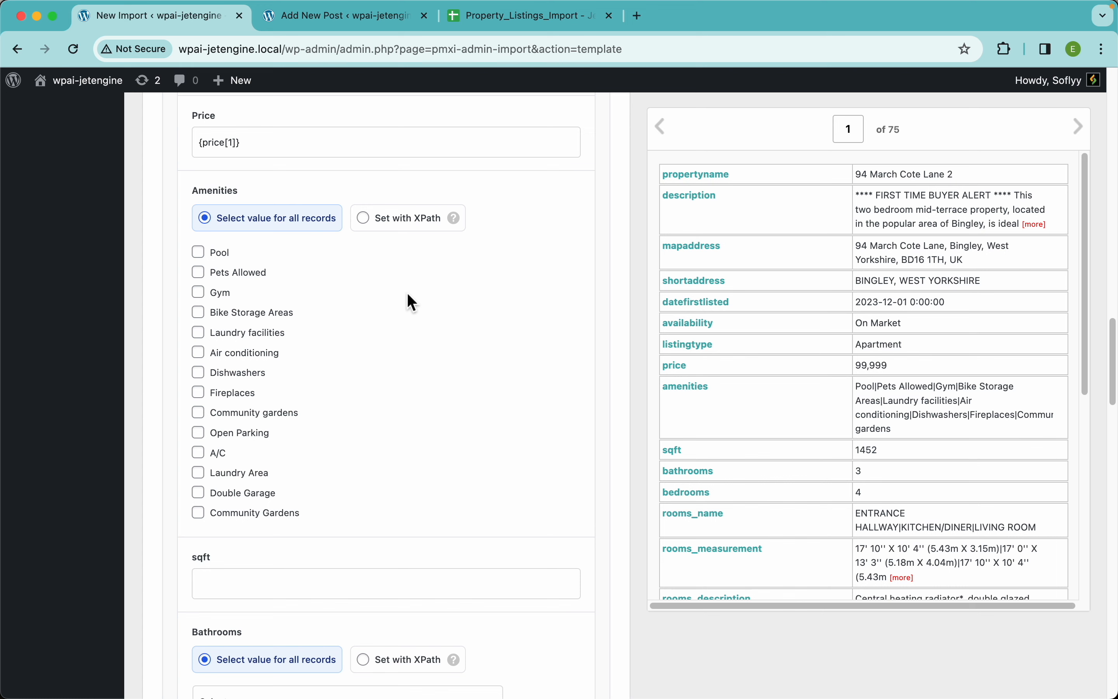
mouse_move(458, 224)
Examine the separators between the values of the amenities element in the record preview
scroll(845, 404, "up", 5)
scroll(845, 403, "left", 1)
scroll(845, 403, "right", 1)
scroll(846, 403, "right", 1)
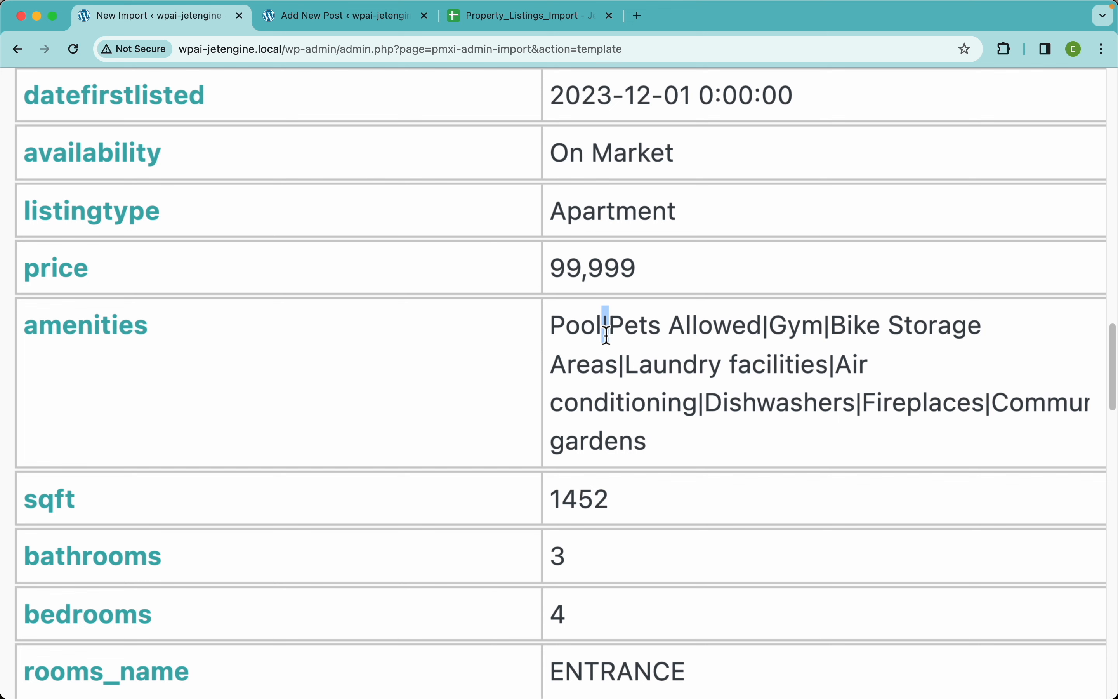
left_click_drag(698, 339, 688, 335)
left_click_drag(773, 339, 765, 335)
left_click(741, 341)
scroll(453, 360, "down", 5)
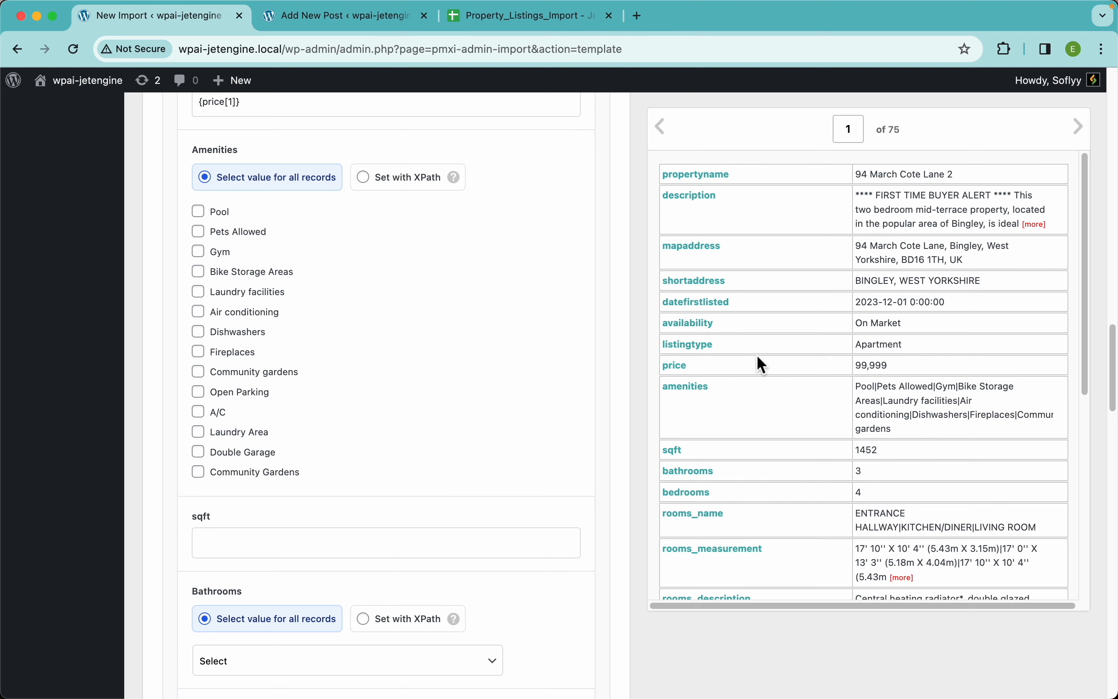
Switch Amenities to Set with XPath and begin its expression with [str_replace("|", ",",
left_click(391, 190)
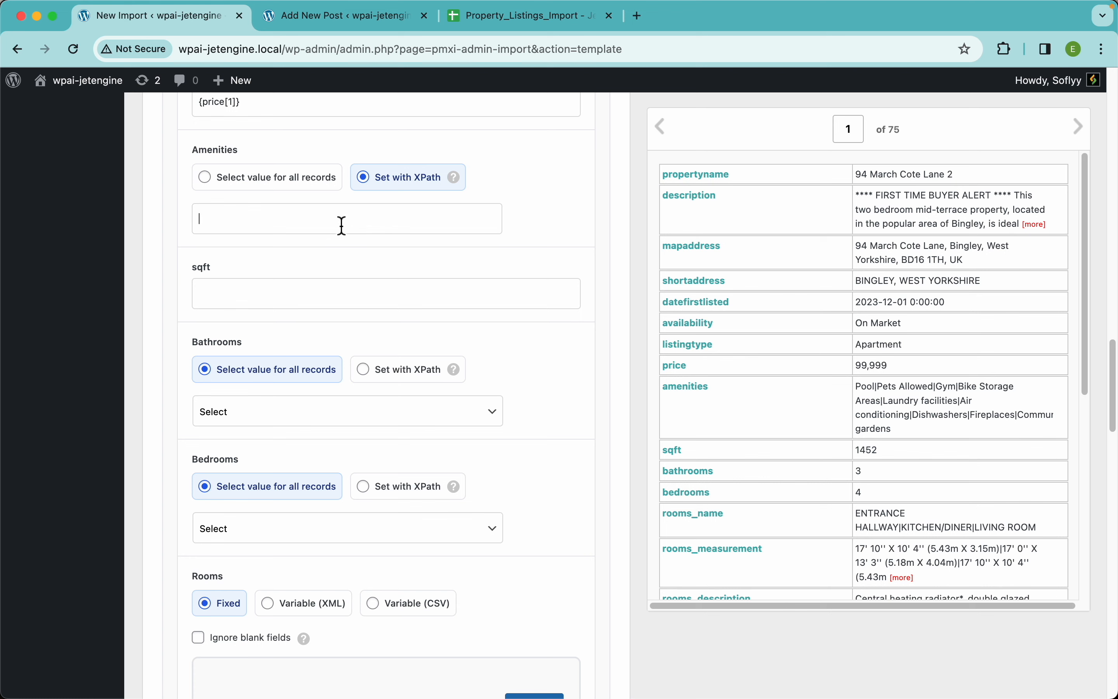
type("{")
type("str_replace")
type("(")
type("\"")
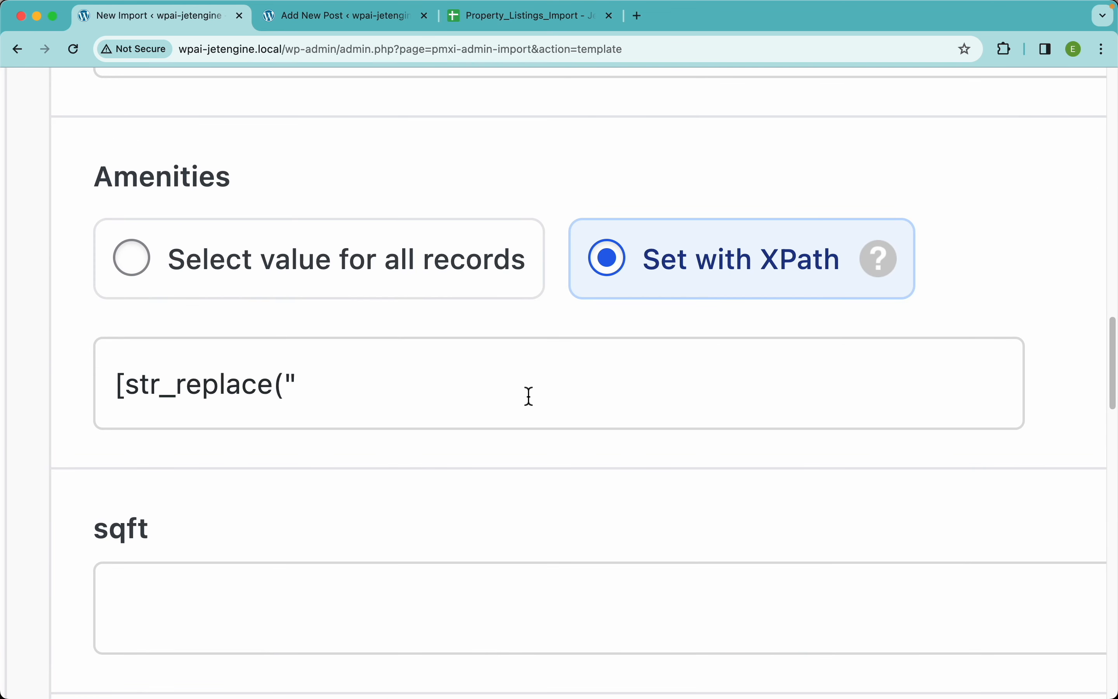
type("|\", \",\",")
Open the Inline PHP page under Custom Code in the WP All Import documentation in a new browser tab
key("super+t")
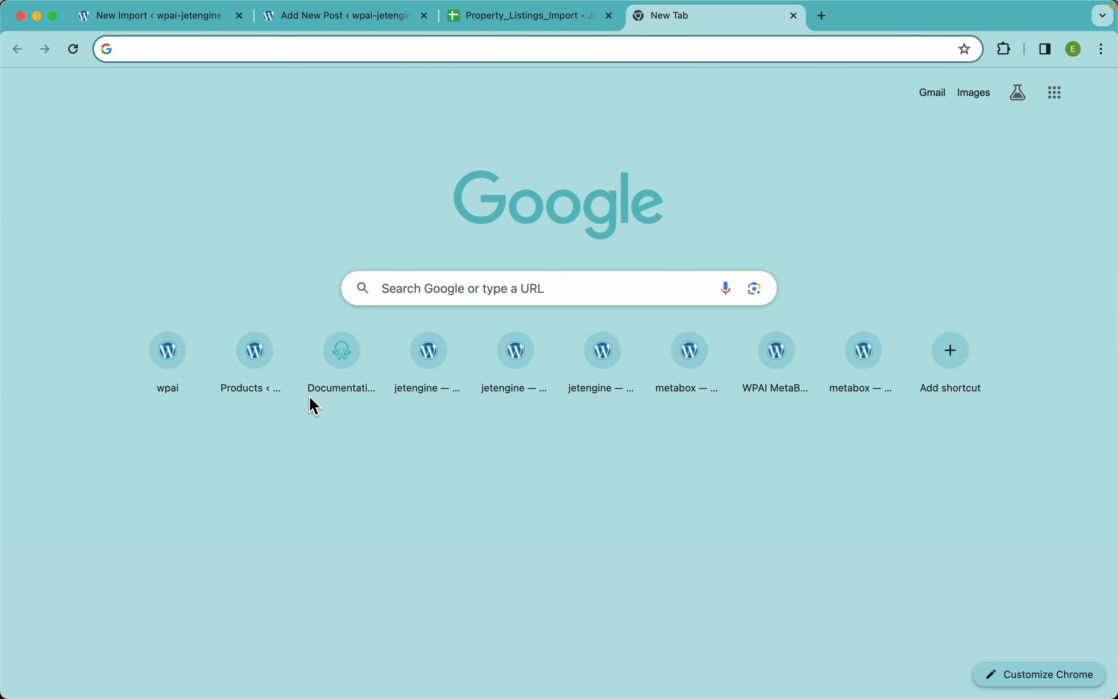
left_click(328, 389)
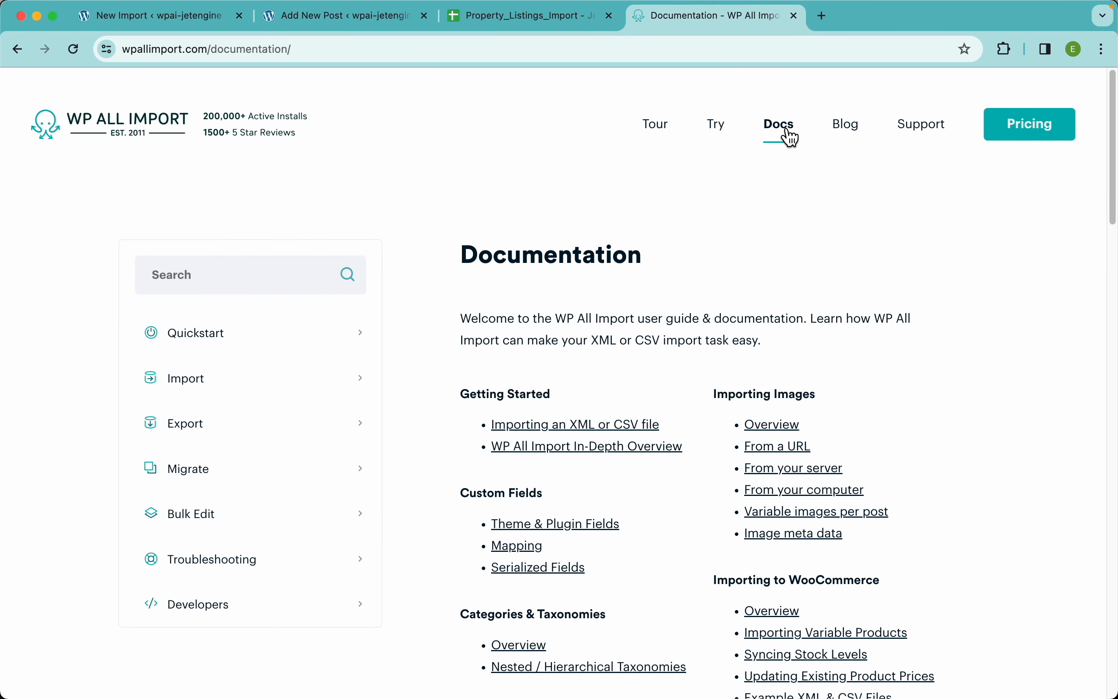
left_click(221, 388)
scroll(240, 475, "down", 5)
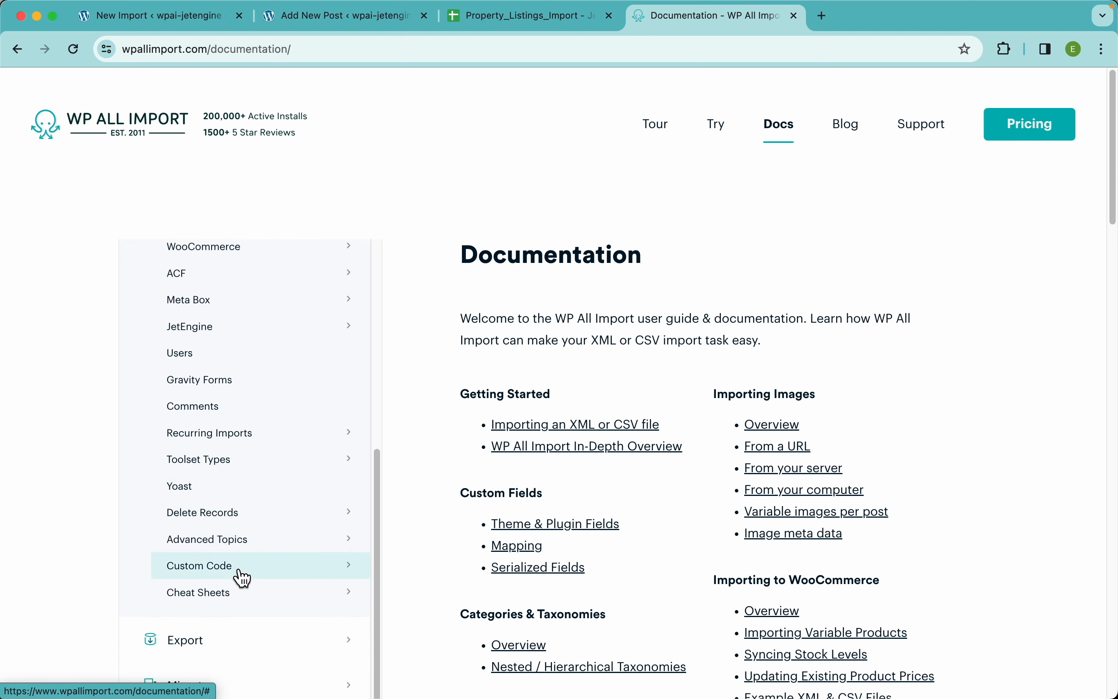
left_click(240, 568)
scroll(274, 517, "down", 3)
left_click(214, 515)
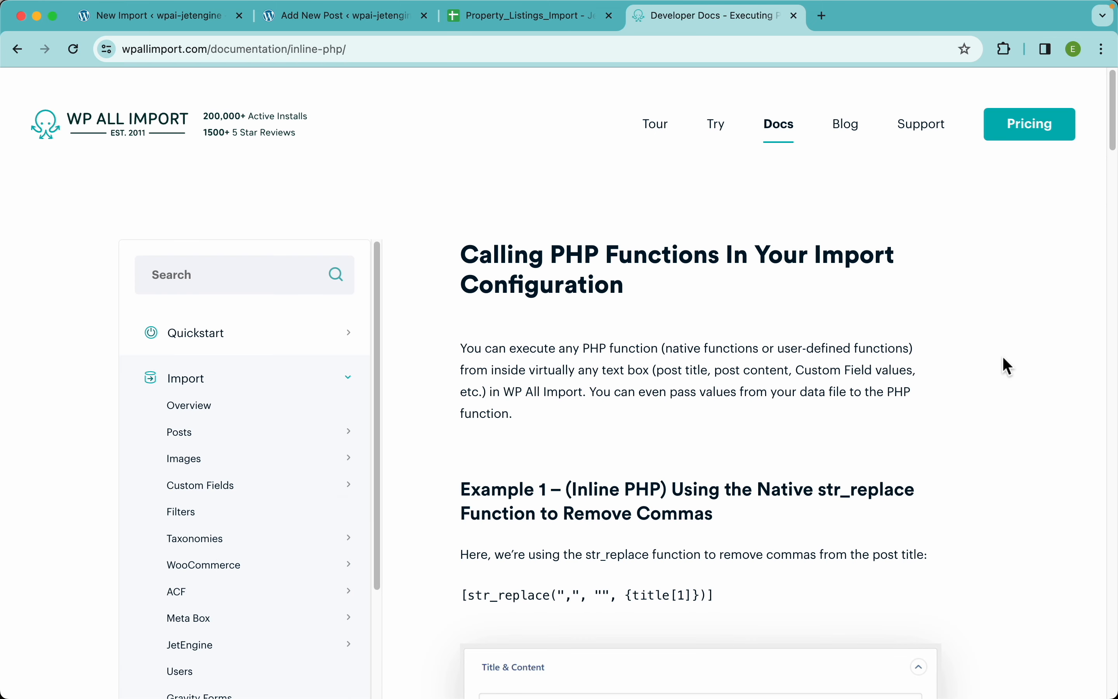
Examine the inline str_replace example and the custom Function Editor example on the Inline PHP documentation page
scroll(1003, 357, "down", 5)
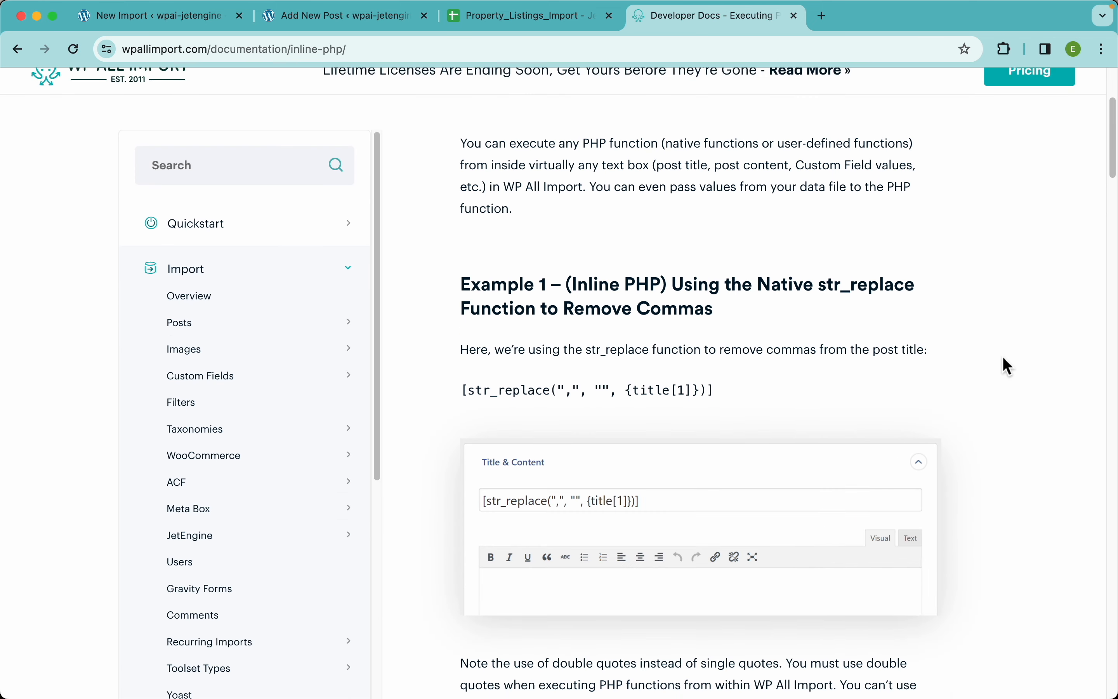
scroll(1003, 357, "down", 15)
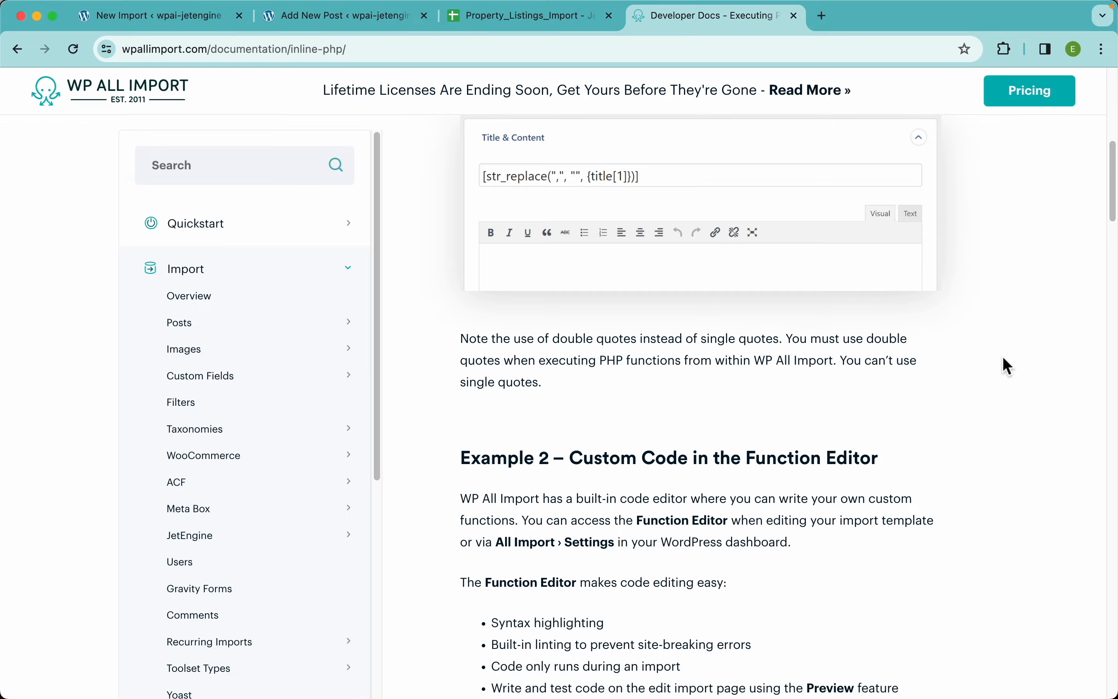
scroll(1002, 357, "down", 15)
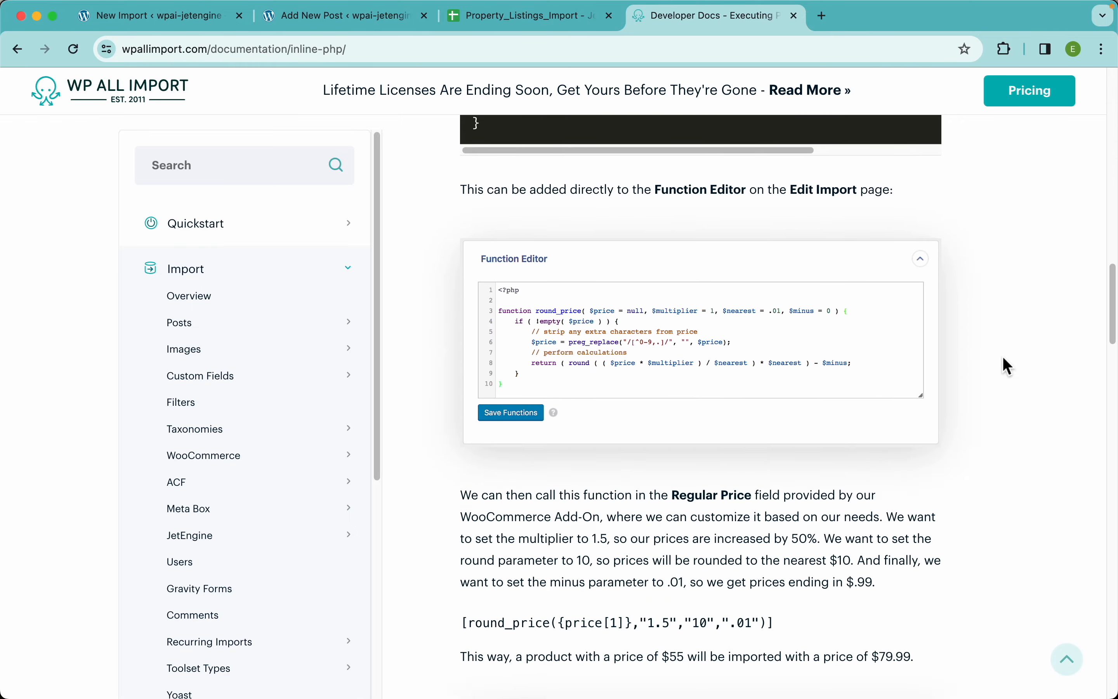
scroll(1003, 357, "up", 20)
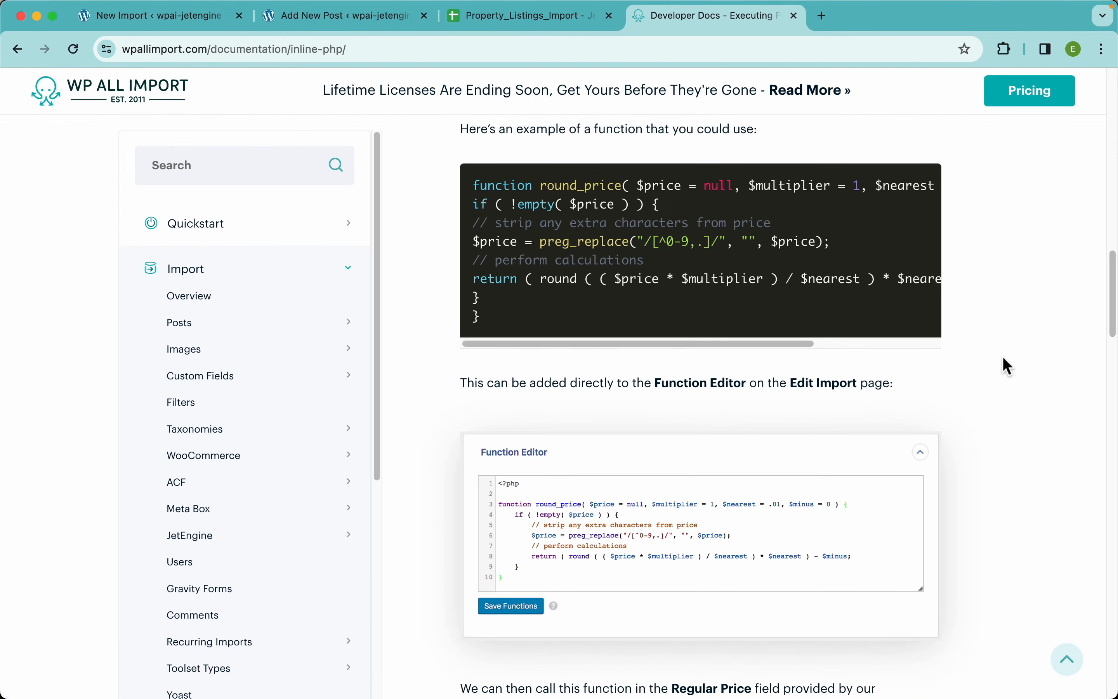
scroll(1002, 357, "up", 3)
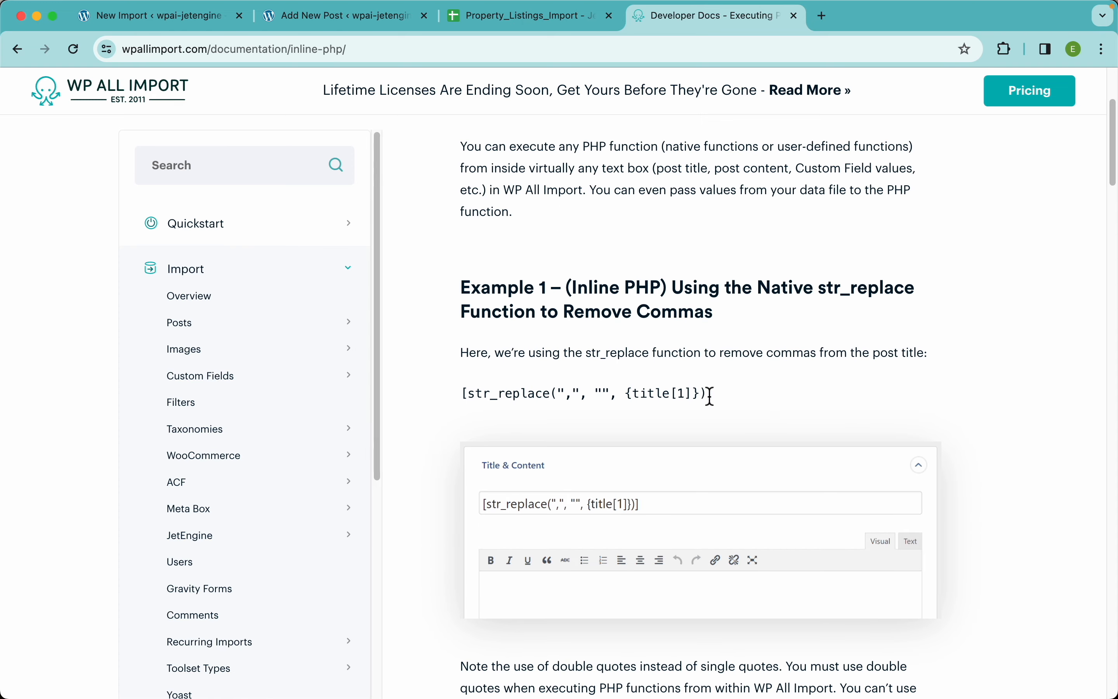
left_click_drag(715, 398, 461, 393)
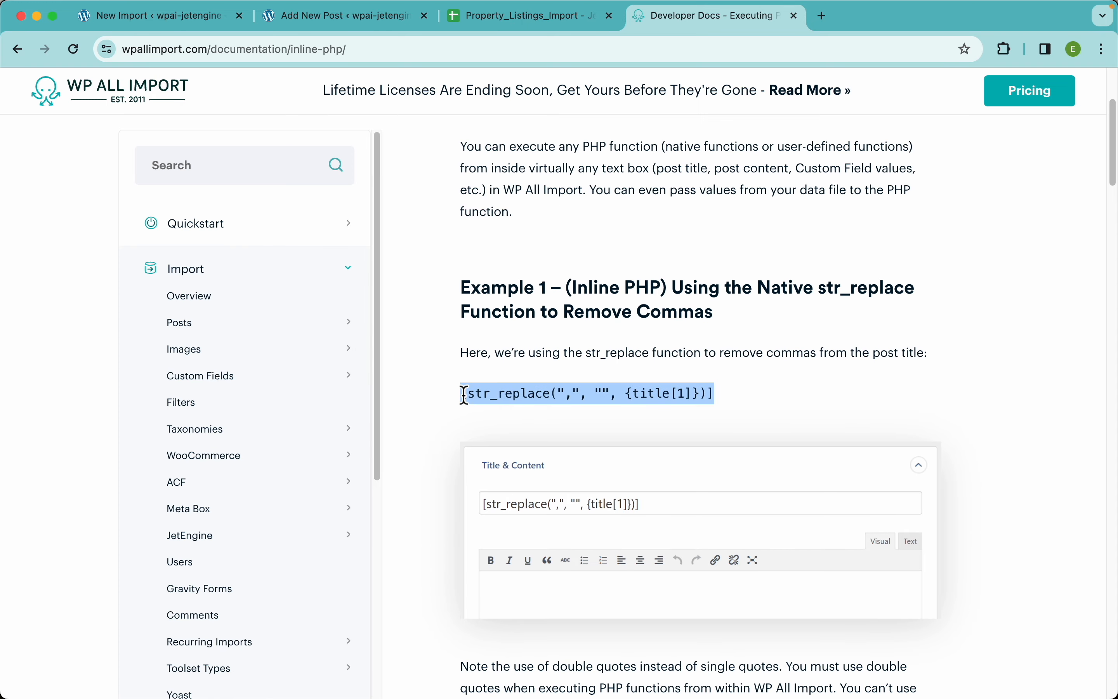
left_click(561, 393)
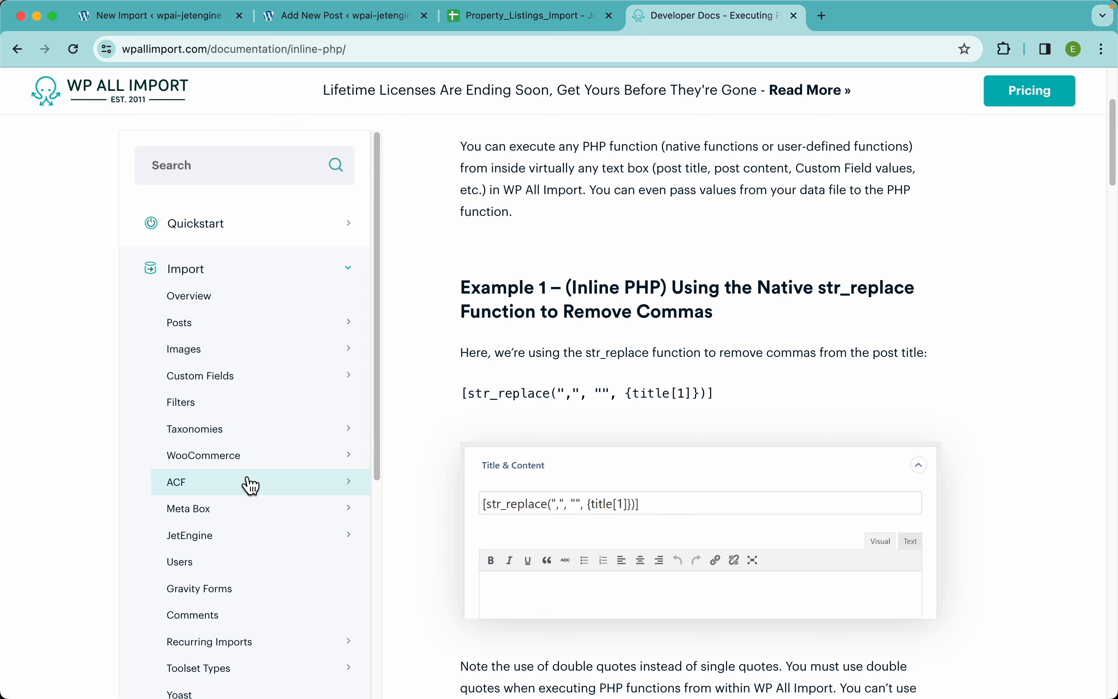
scroll(252, 485, "down", 10)
scroll(251, 485, "up", 2)
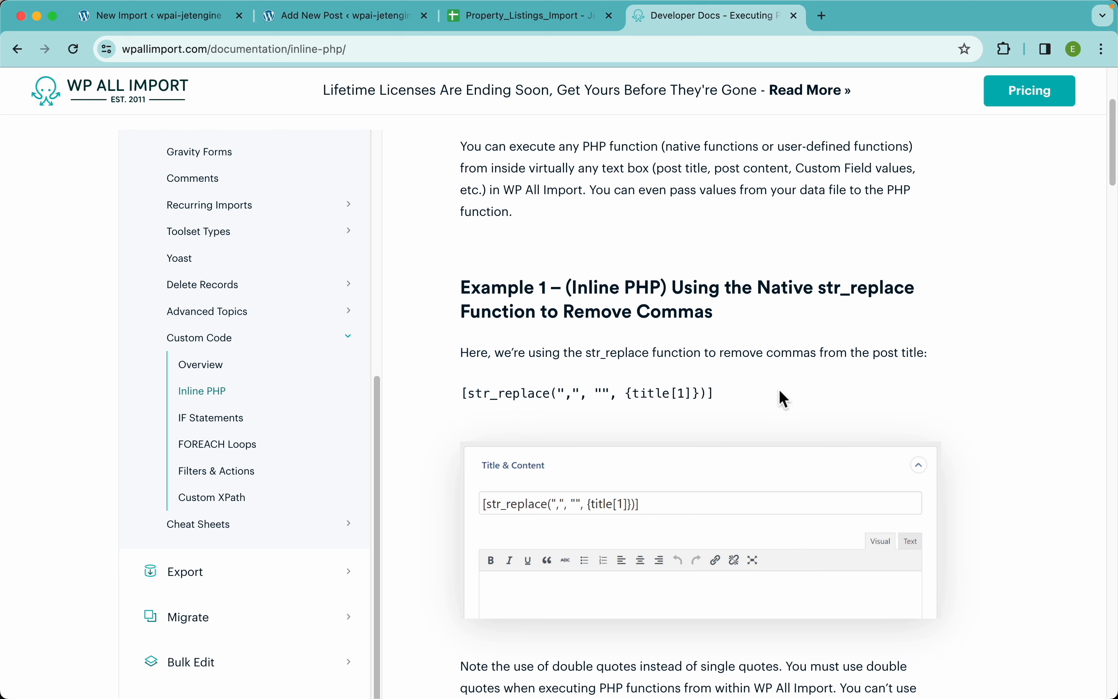
left_click_drag(738, 394, 463, 400)
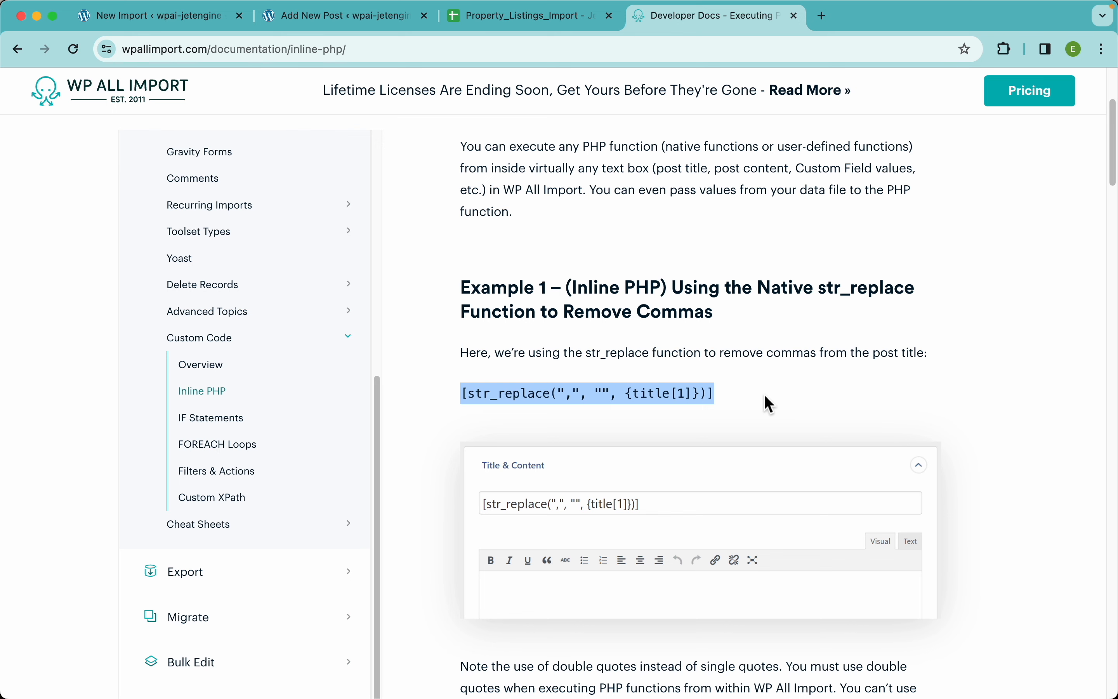
left_click(985, 427)
scroll(985, 427, "down", 10)
scroll(984, 425, "down", 7)
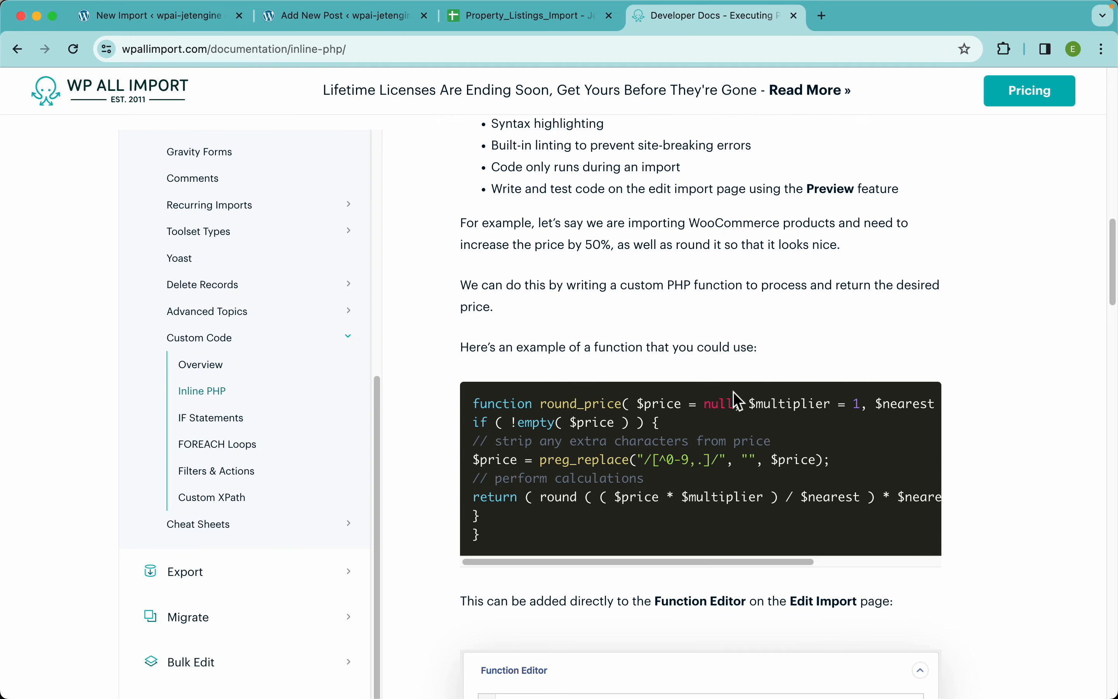
Return to the import template and declare the function change_pipes ($data) in the Function Editor
left_click(174, 18)
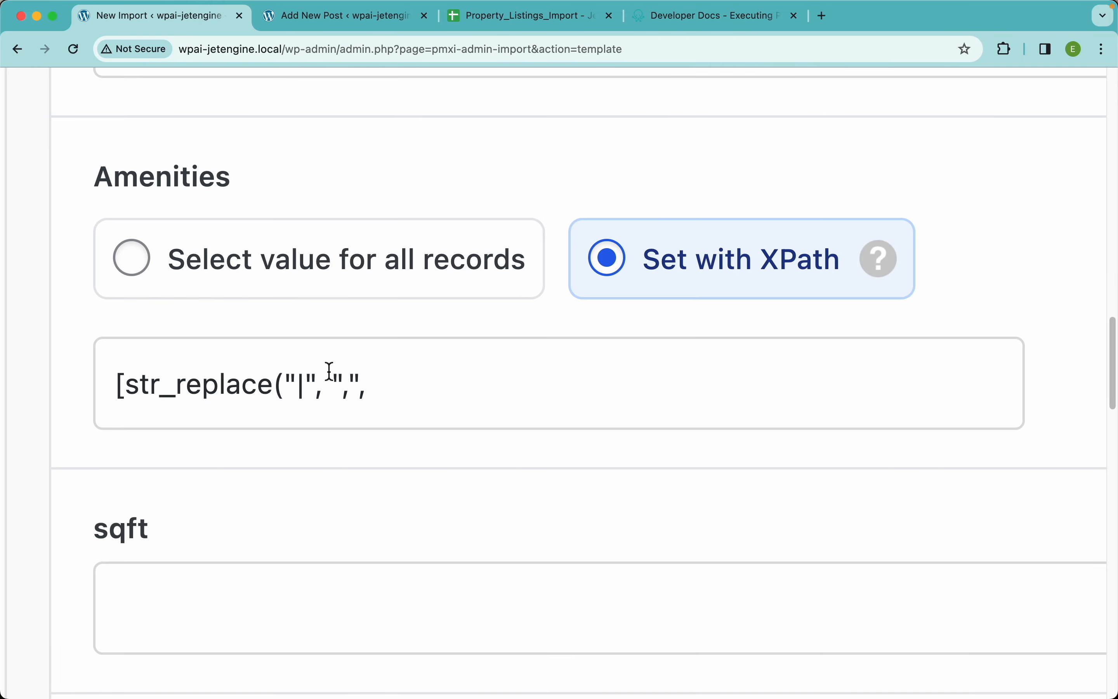
scroll(327, 372, "down", 5)
scroll(357, 484, "down", 20)
scroll(357, 485, "down", 8)
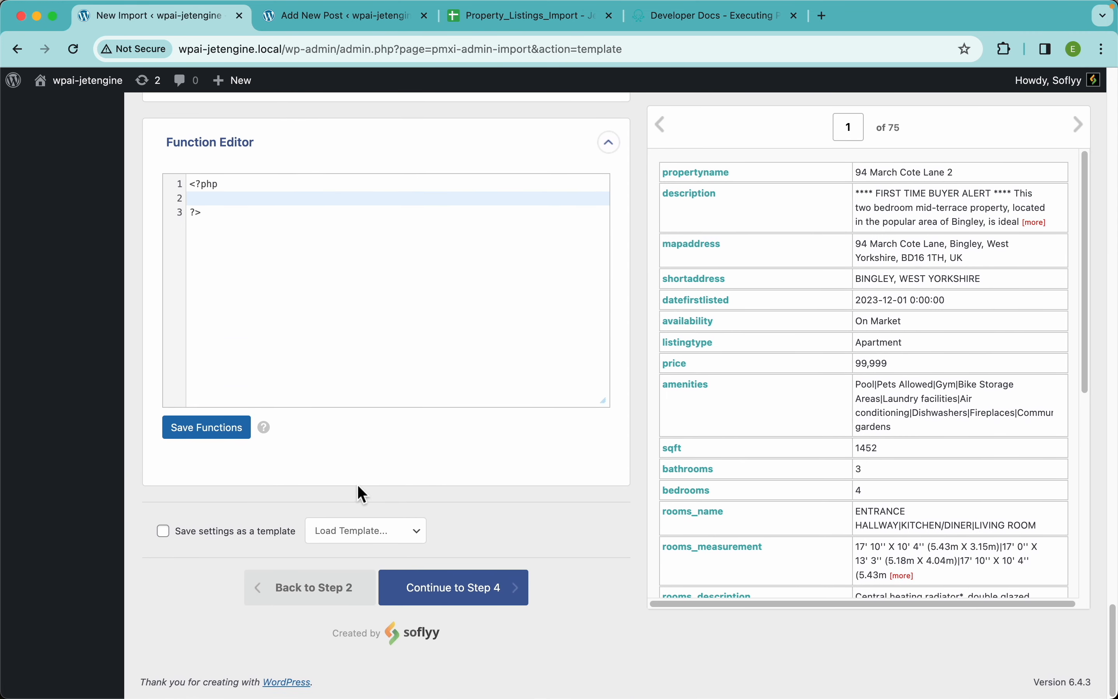
scroll(365, 331, "up", 2)
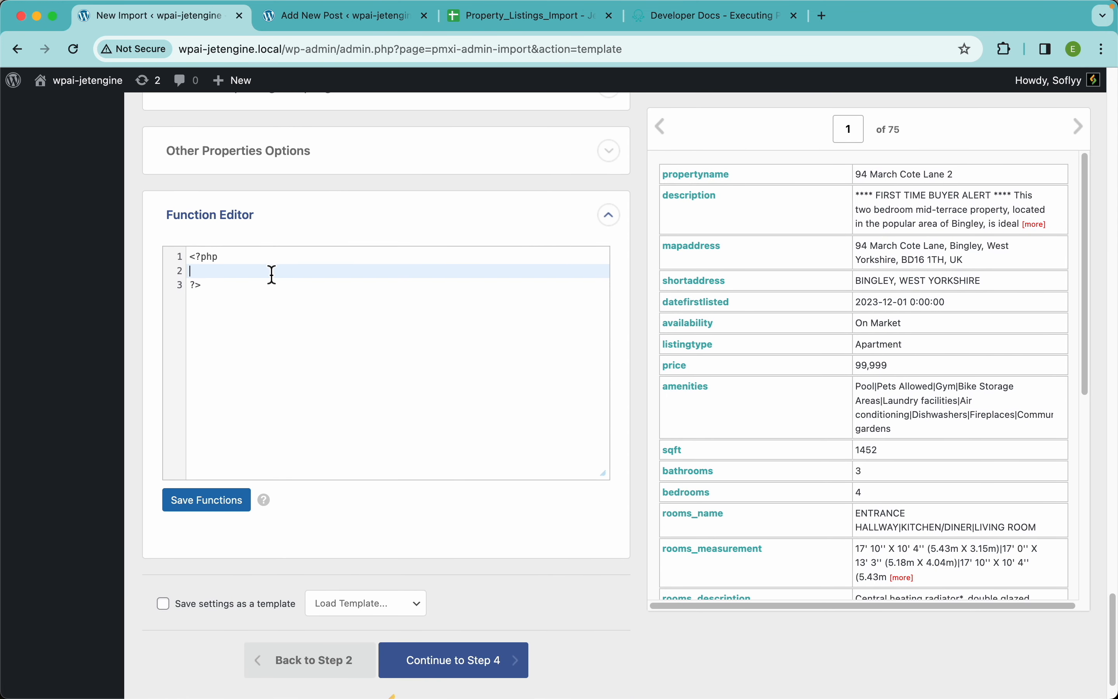
key("Return")
key("Return")
key("Up")
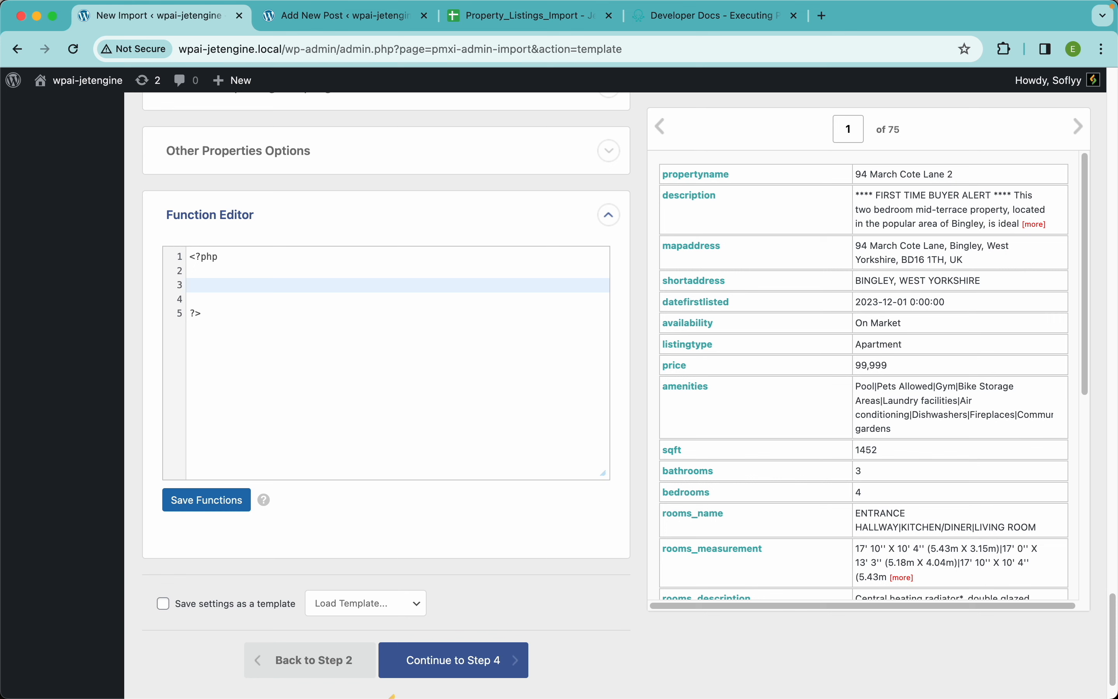
type("func")
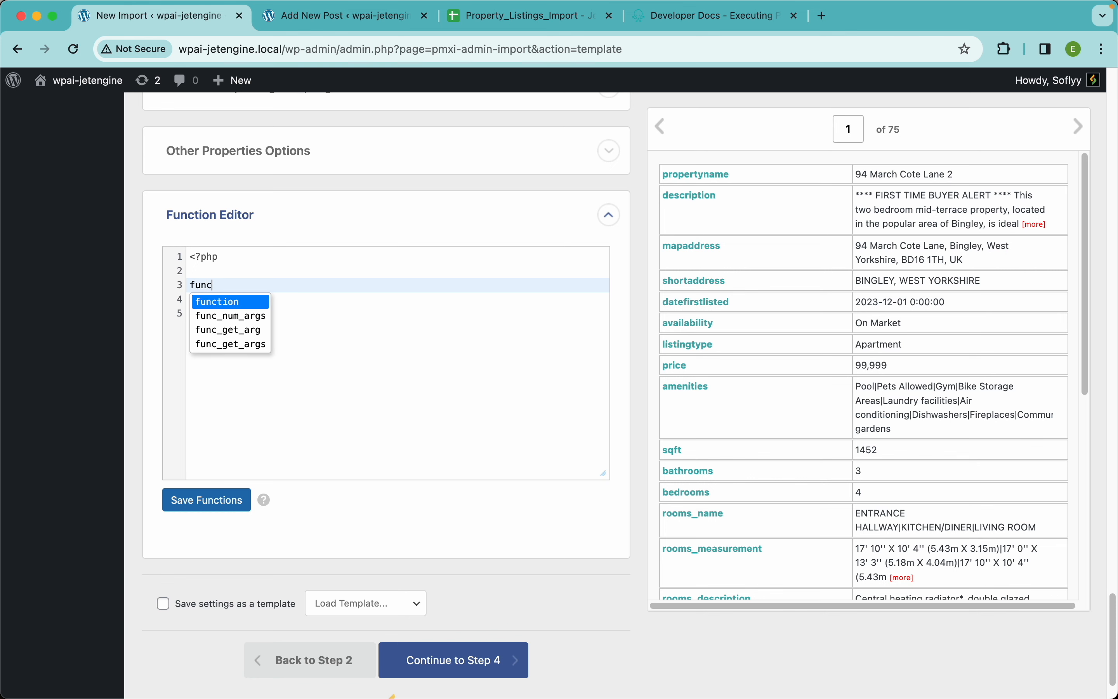
type("tion change_pipes")
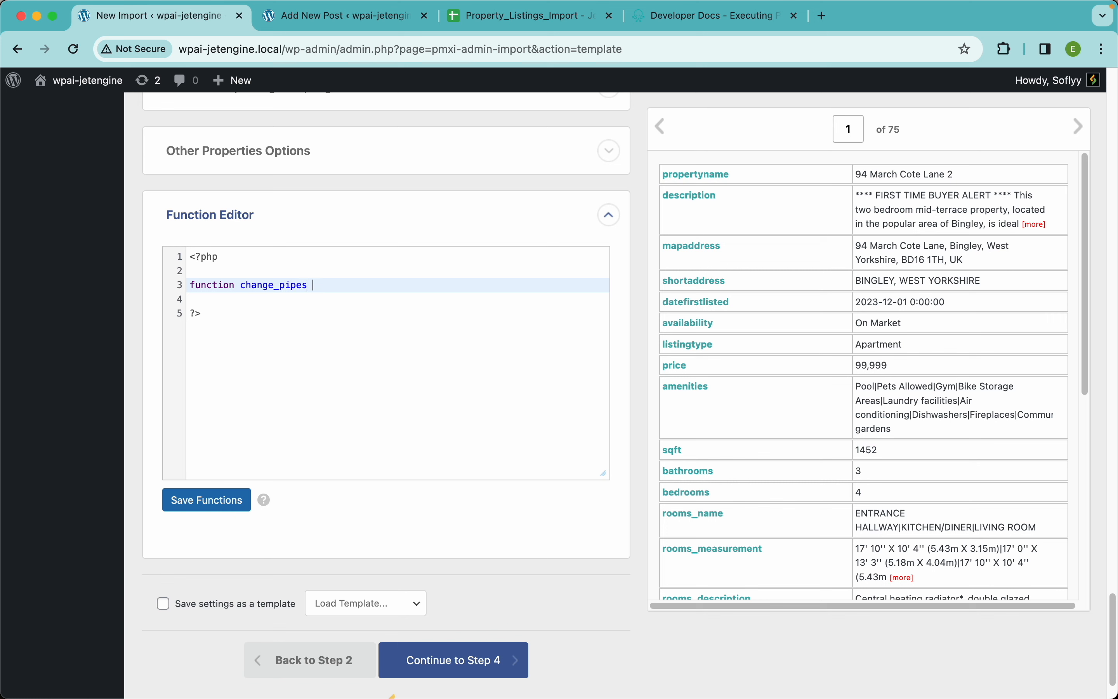
type(" ($data) {")
key("Return")
Make change_pipes return str_replace ("|", ",", $data);, close the function body and save the functions
type("return ")
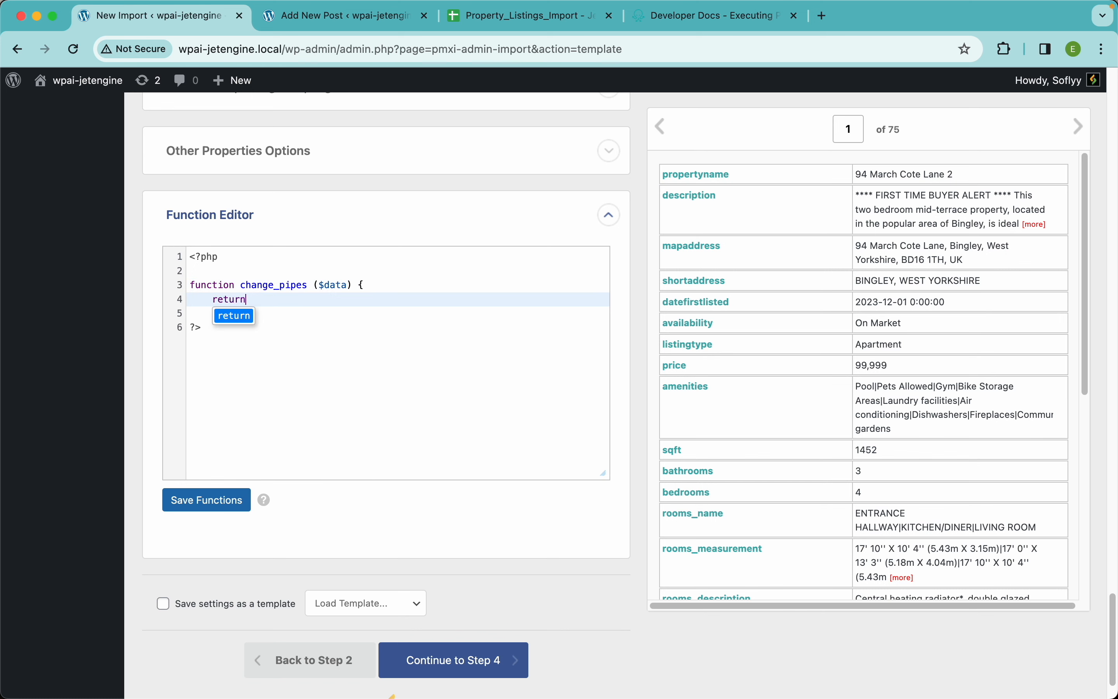
type("str_")
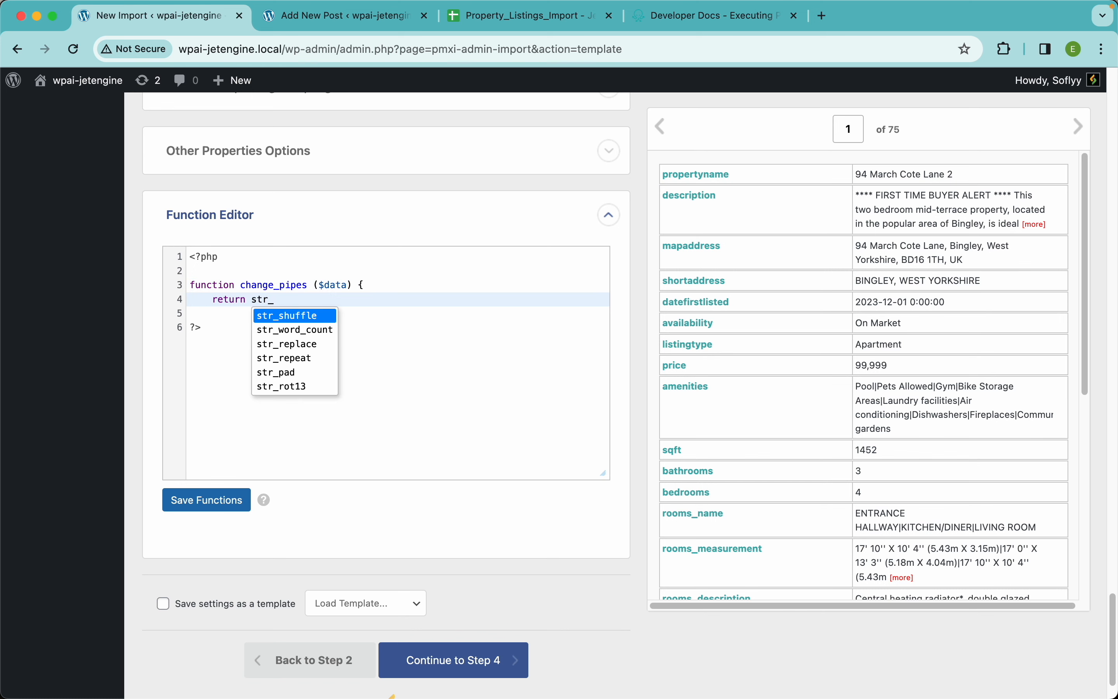
type("replace (")
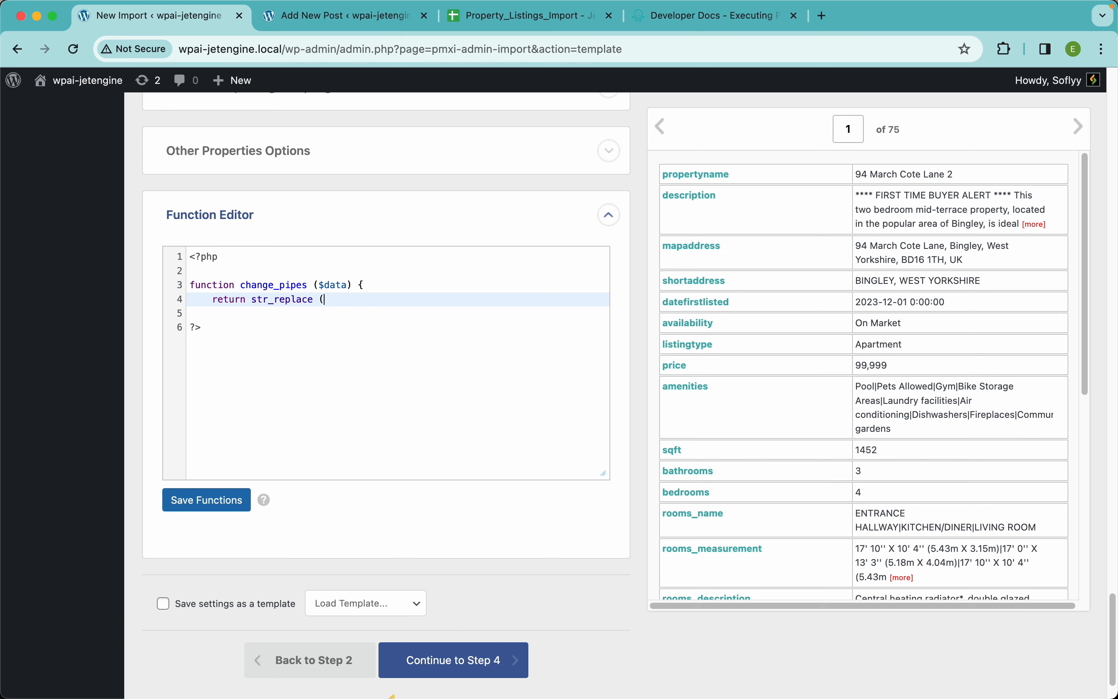
type("\"|\"m,")
key("BackSpace")
type(", \",\", $data);")
key("Return")
type("}")
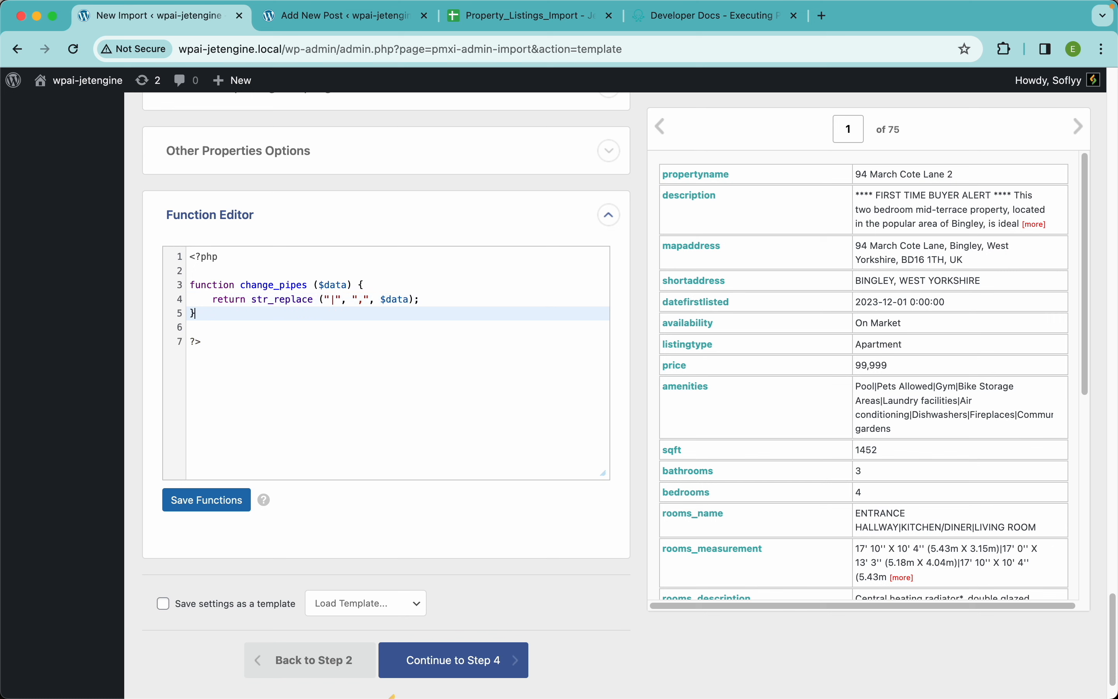
left_click(231, 499)
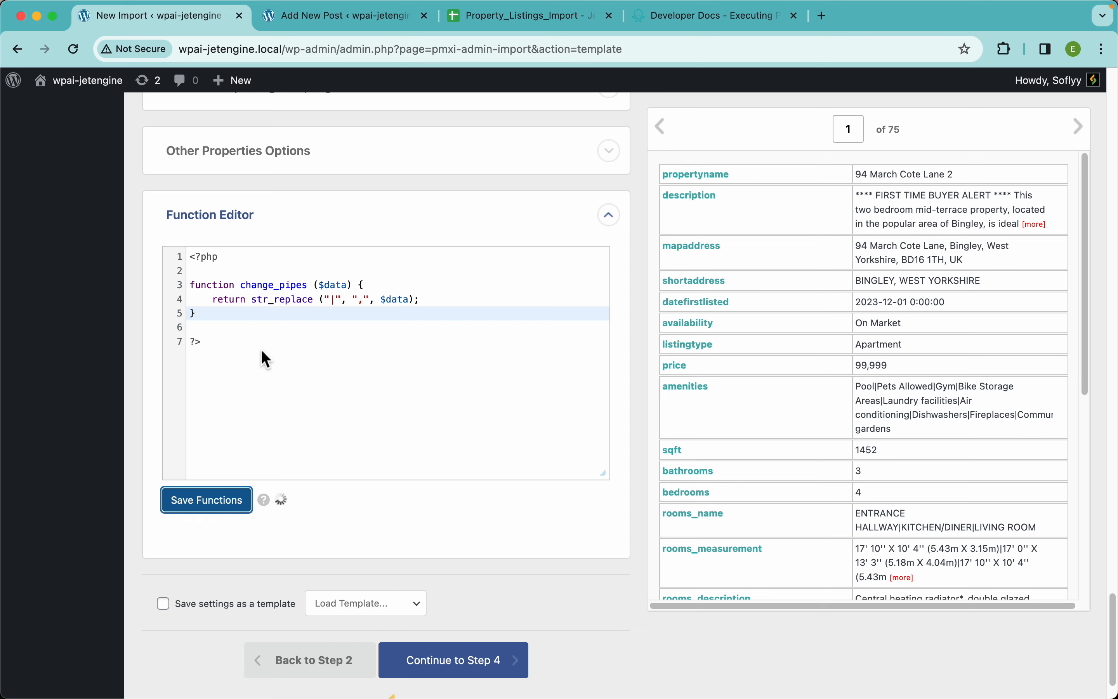
Add the call [change_pipes({amenities[1]})] after the str_replace text in the Amenities field, using the amenities element from the record preview
double_click(284, 285)
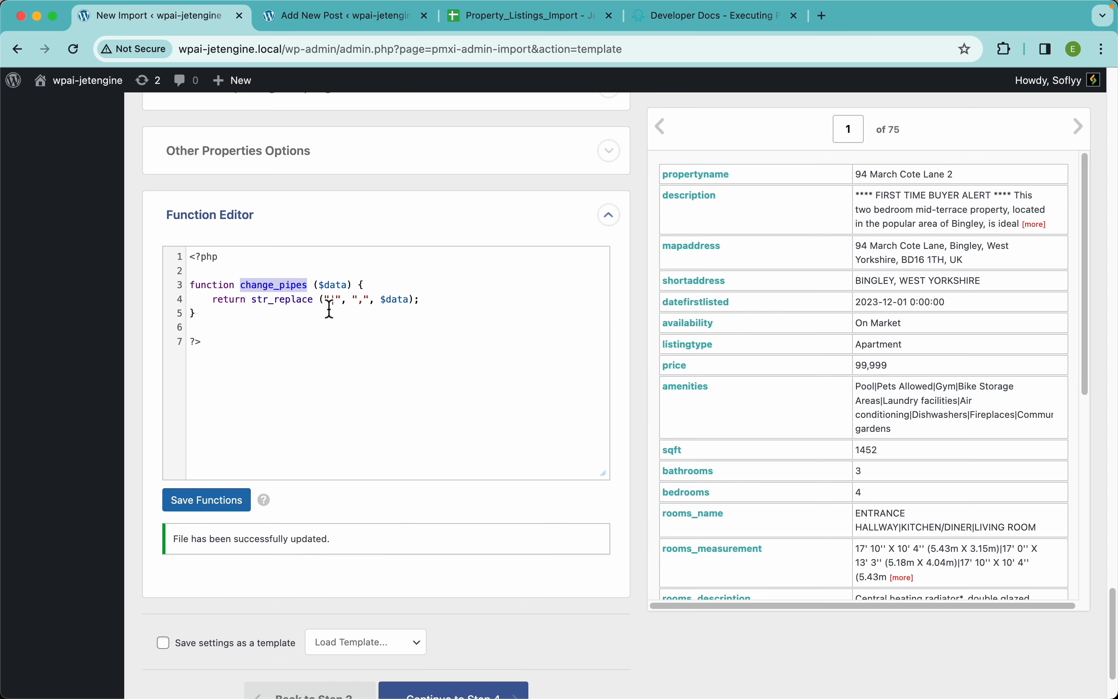
scroll(406, 247, "up", 15)
scroll(411, 252, "up", 15)
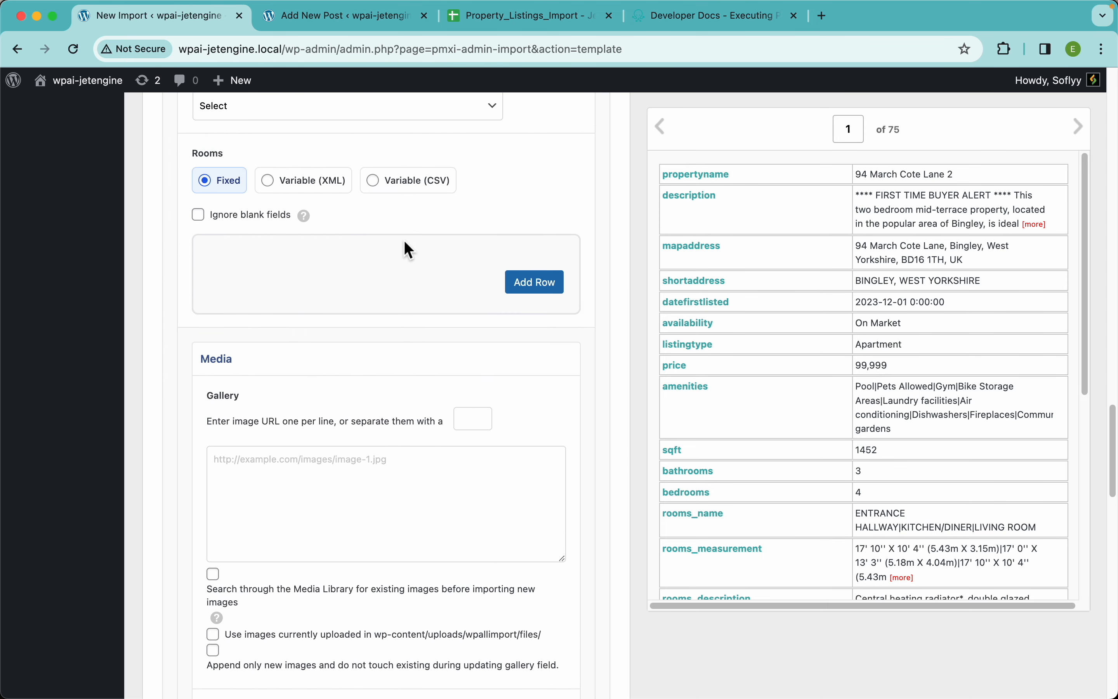
scroll(405, 244, "up", 2)
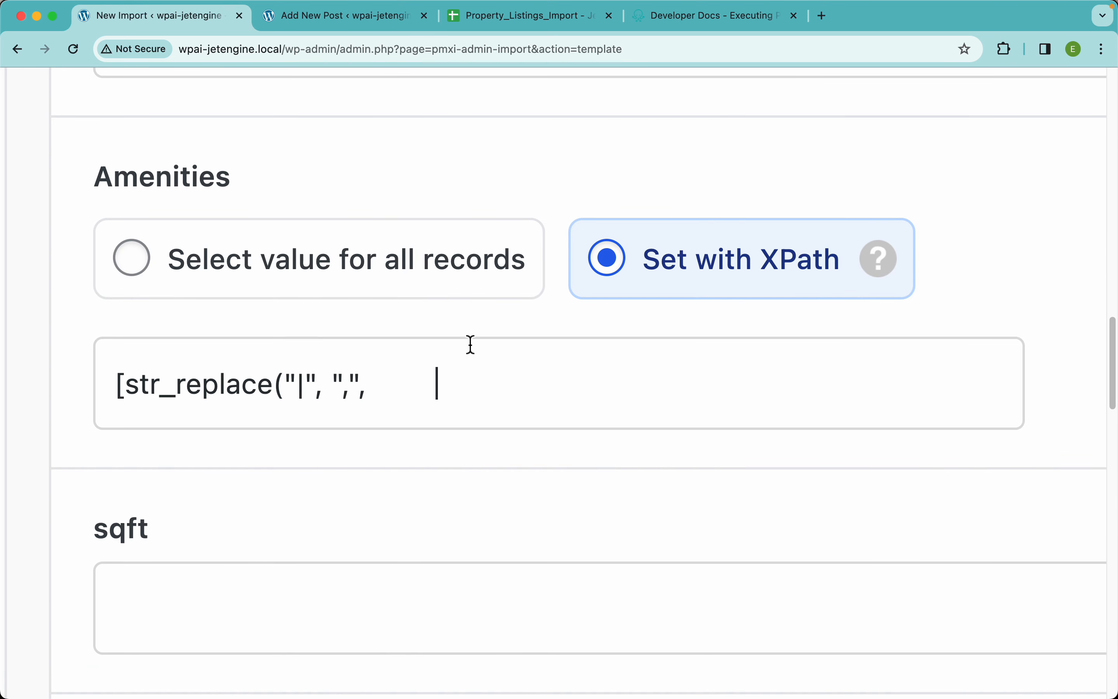
type("[change_pipes")
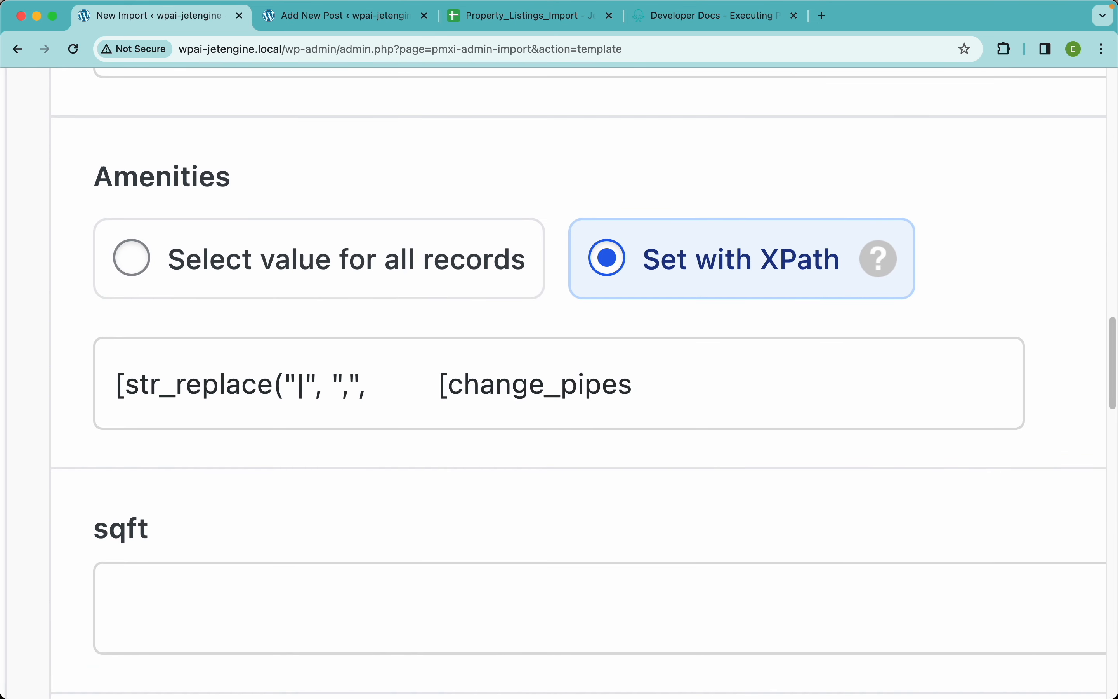
type("(")
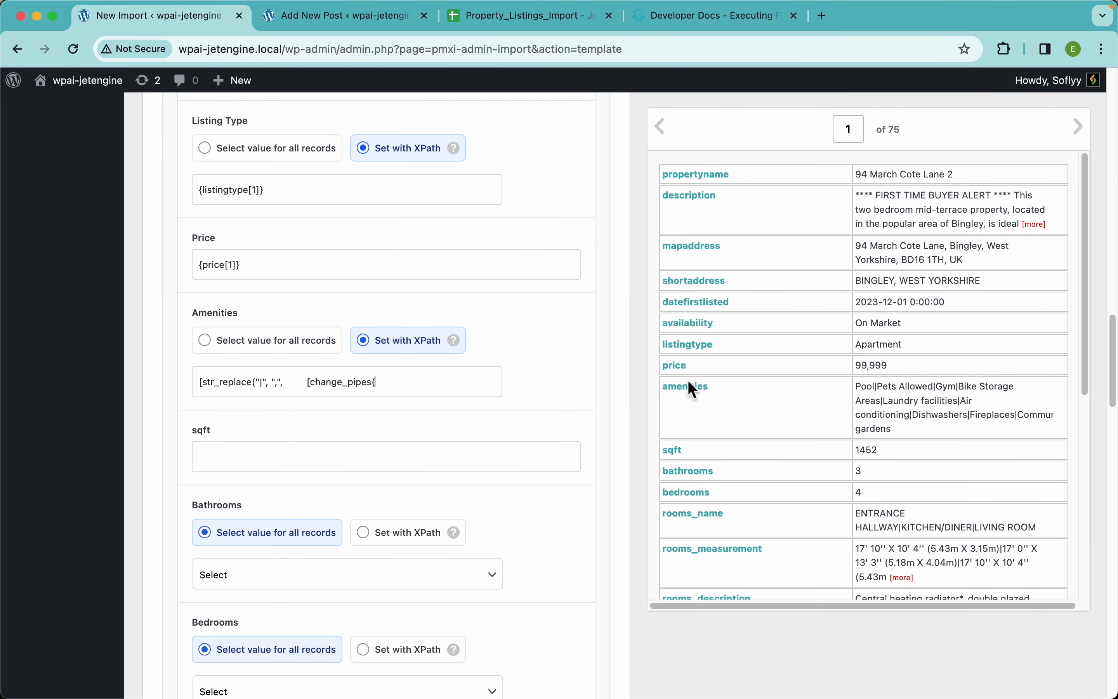
left_click_drag(694, 402, 462, 388)
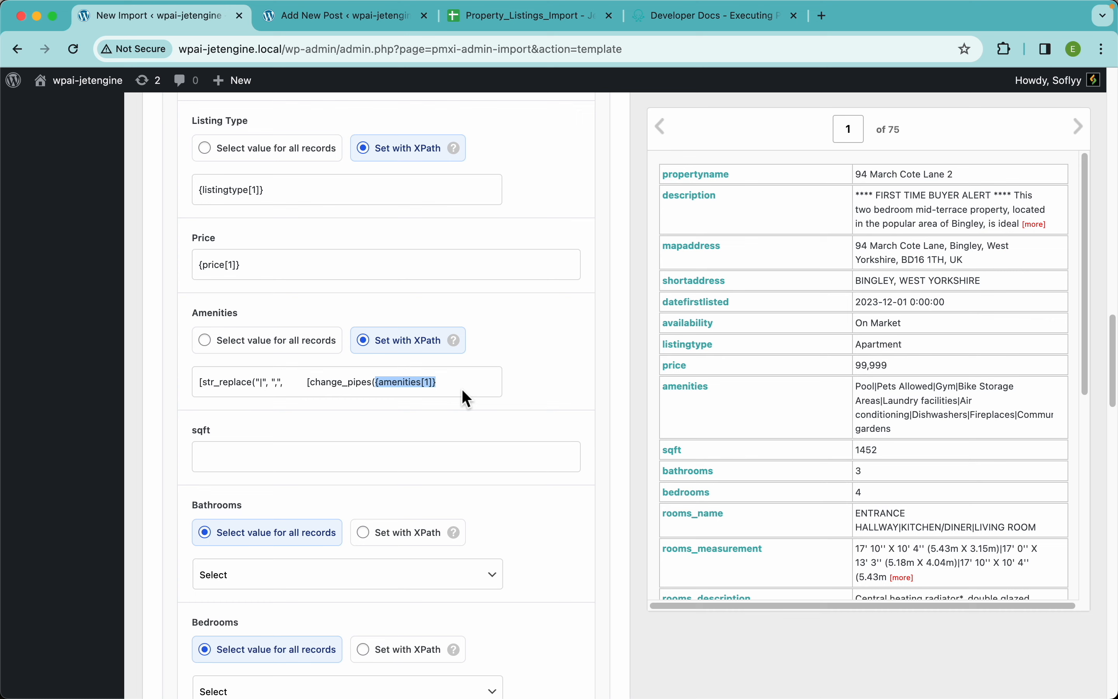
left_click(461, 388)
type(")]")
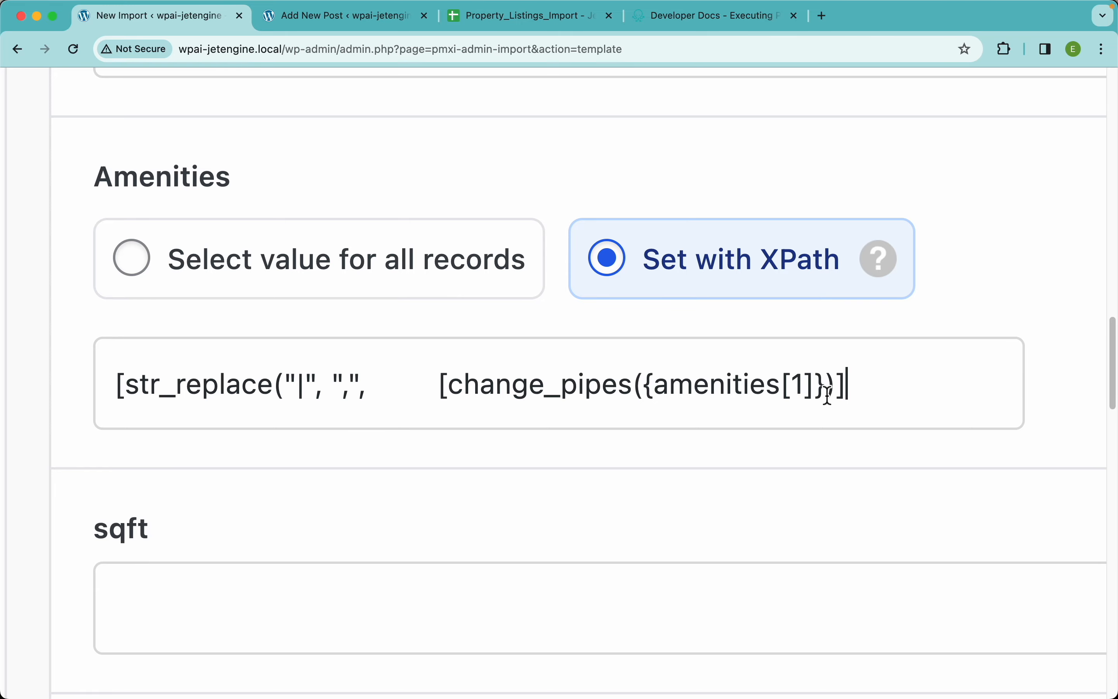
left_click_drag(857, 388, 442, 384)
key("ctrl+c")
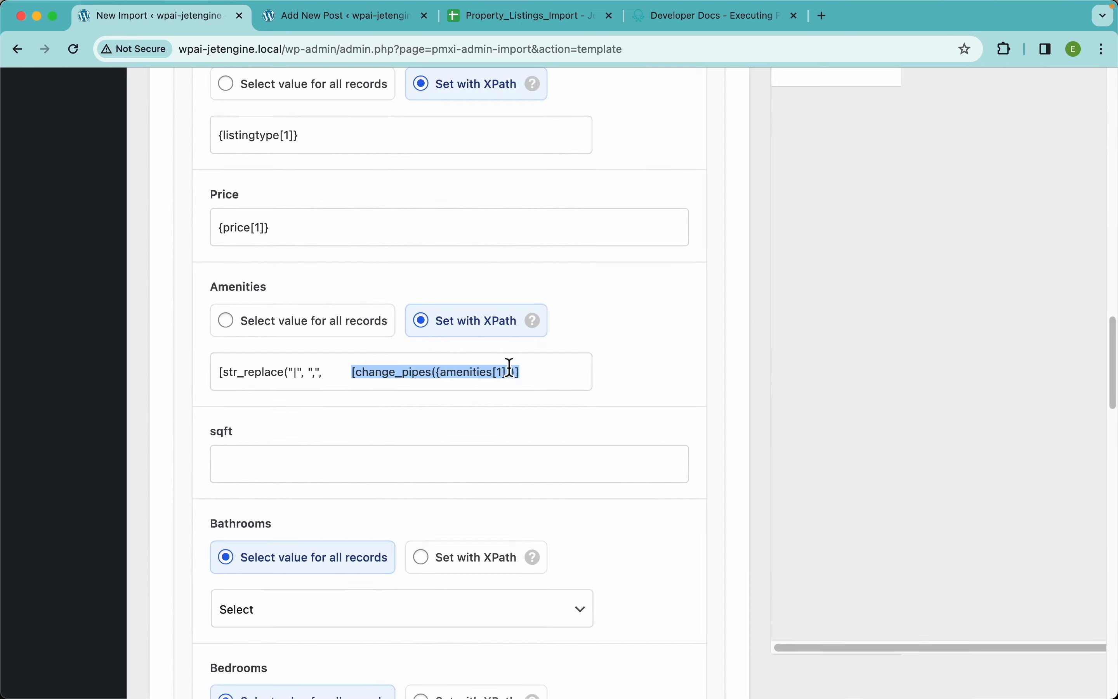
Replace the post content with [change_pipes({amenities[1]})] and preview the first record's output
scroll(536, 313, "up", 10)
scroll(536, 313, "up", 15)
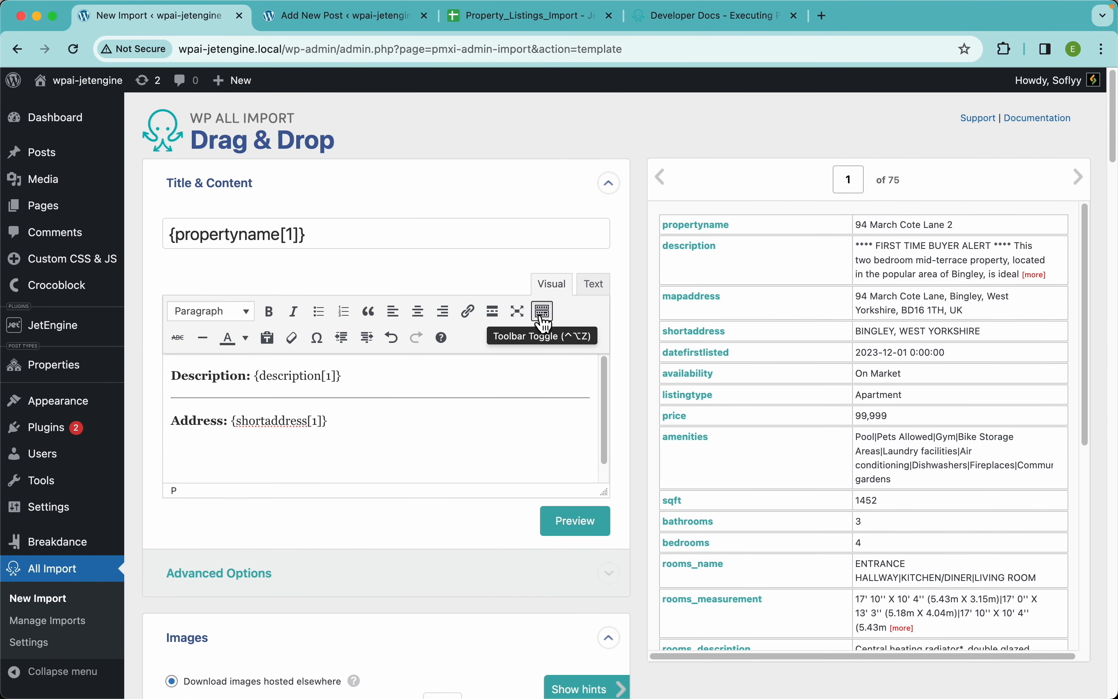
left_click(443, 382)
key("ctrl+a")
key("BackSpace")
key("ctrl+v")
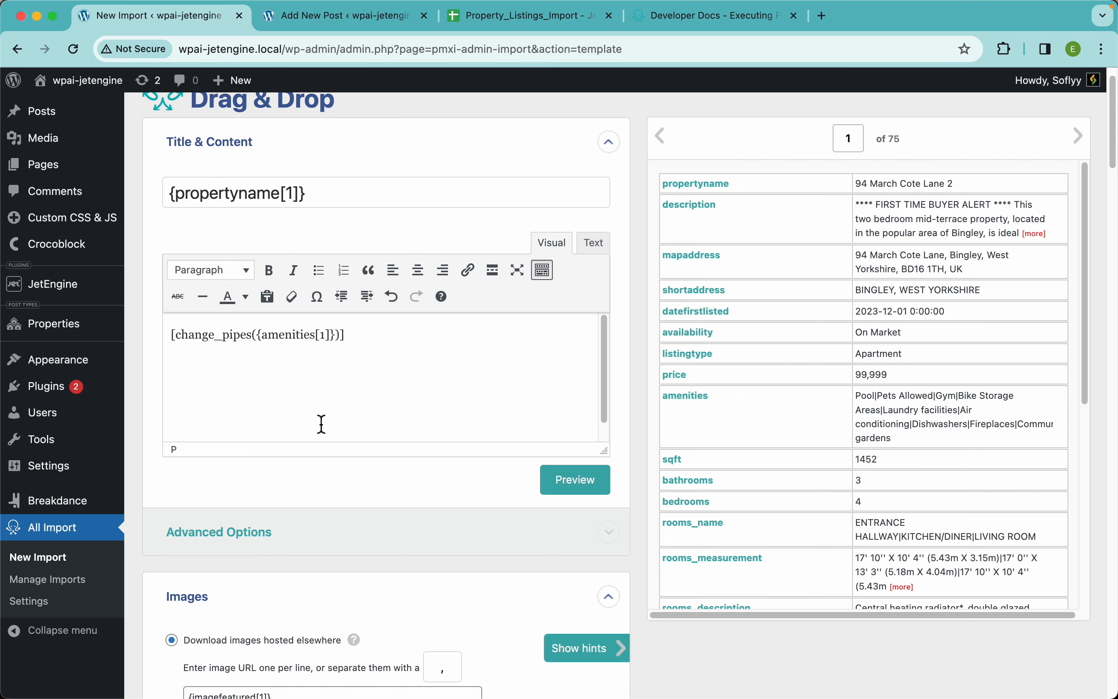
left_click(593, 495)
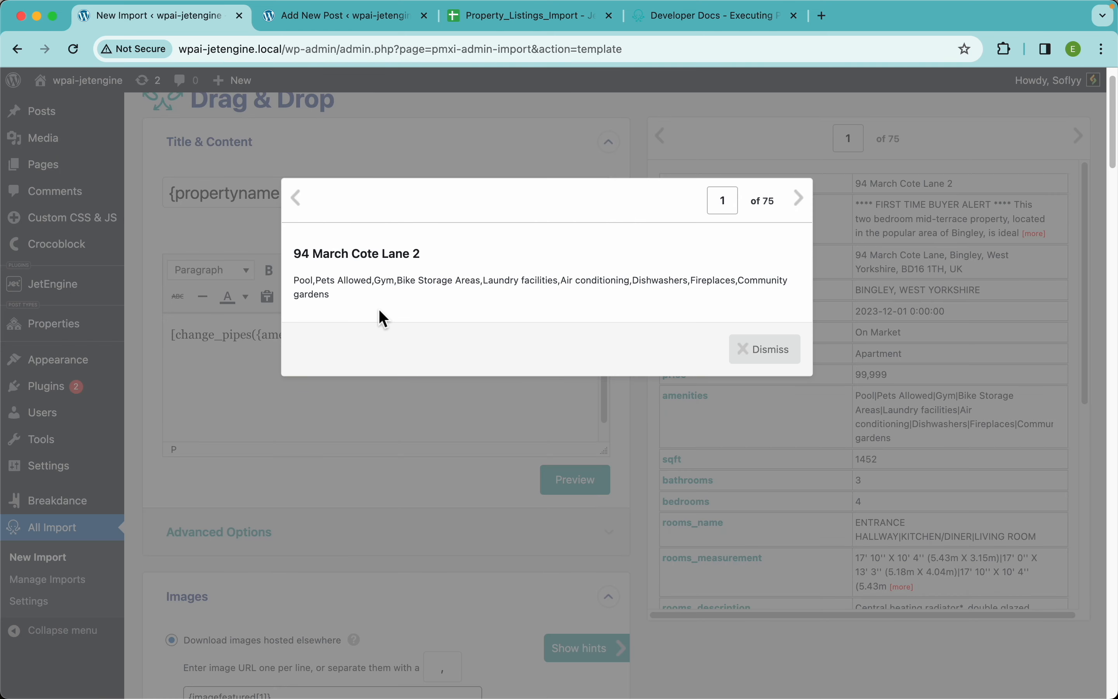
scroll(379, 309, "up", 5)
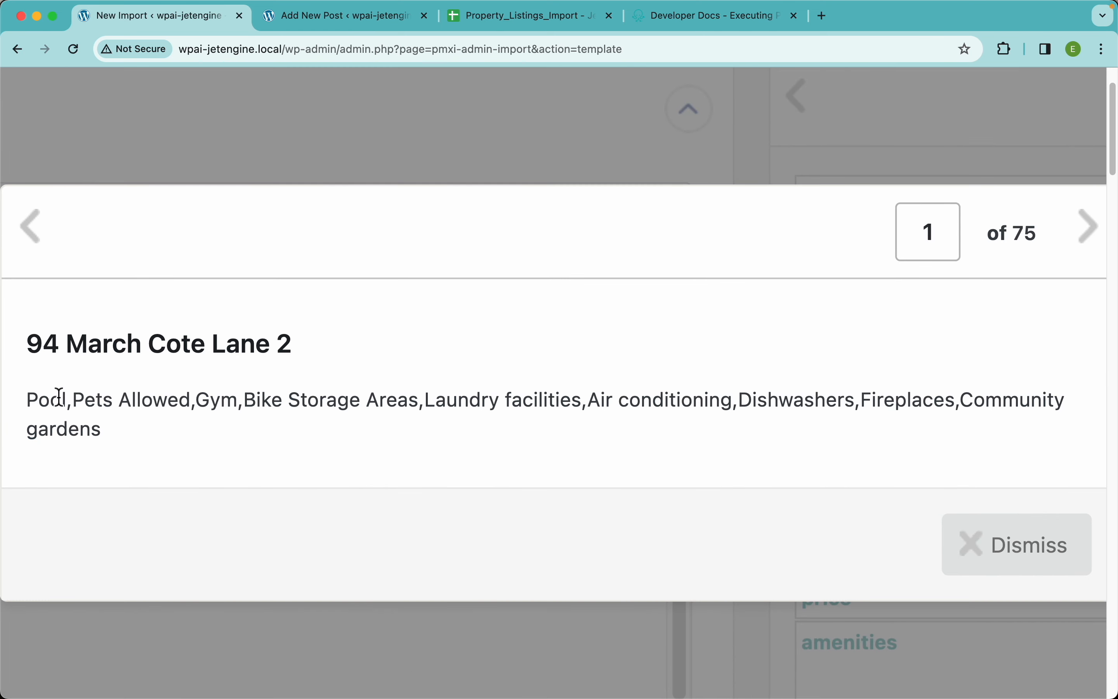
scroll(226, 412, "down", 5)
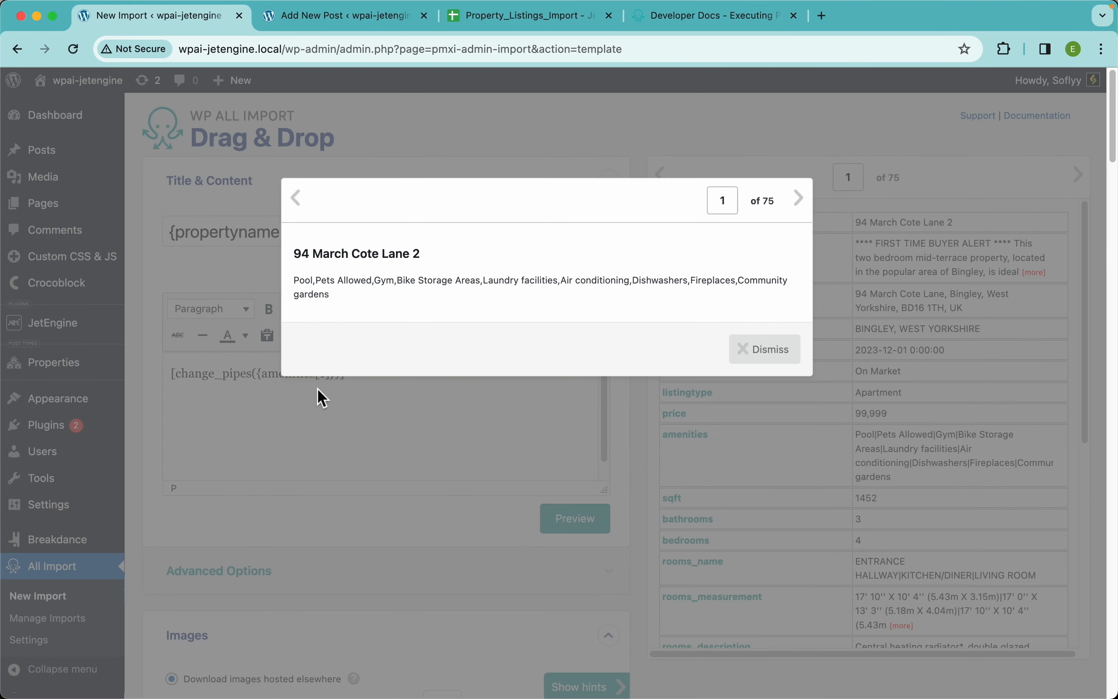
Close the preview and undo the change_pipes test to restore the Description and Address post content
left_click(746, 359)
key("ctrl+z")
key("ctrl+z")
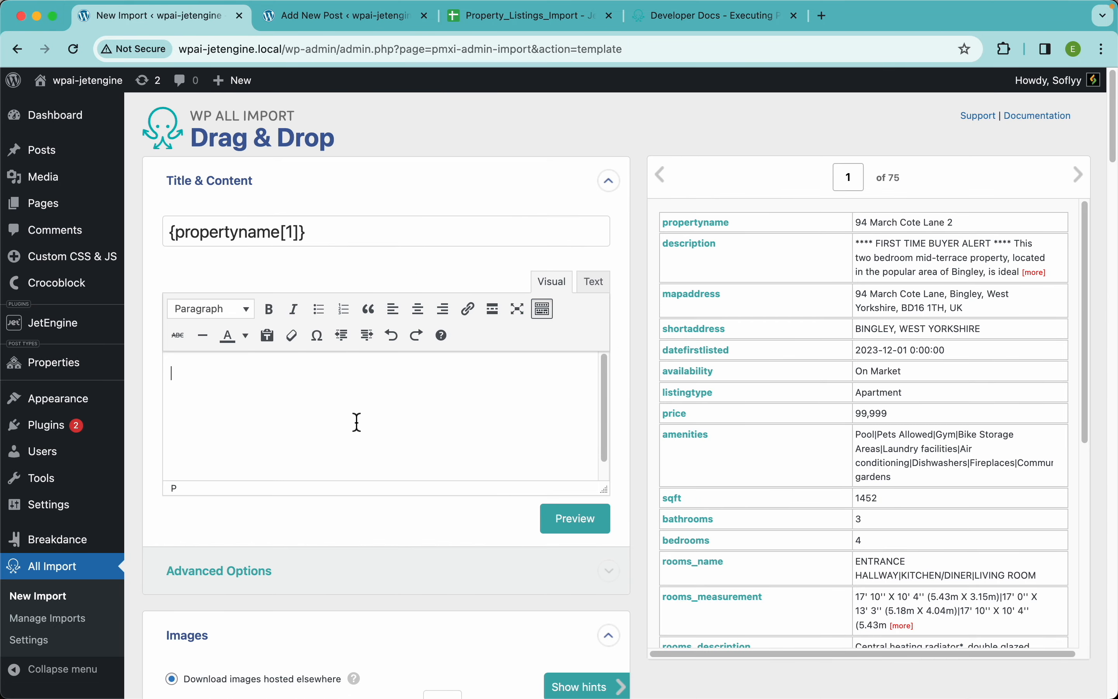
Remove the change_pipes call from the Amenities field and complete the inline expression as [str_replace("|", ",", {amenities[1]})]
scroll(380, 477, "down", 15)
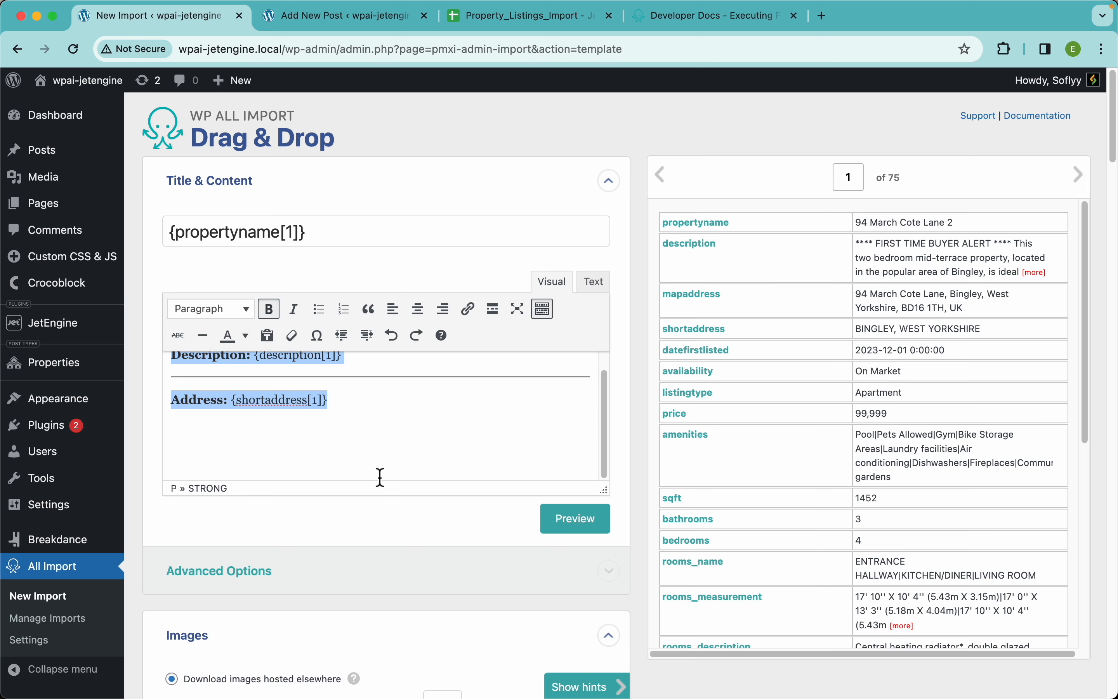
scroll(387, 487, "down", 10)
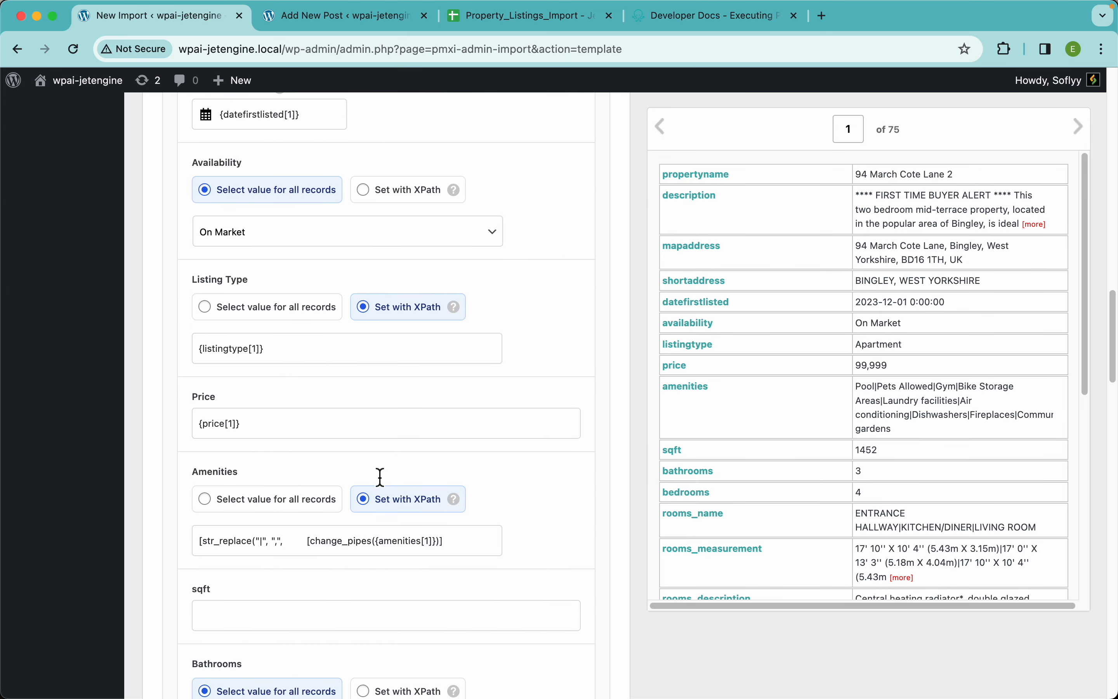
left_click_drag(444, 308, 284, 309)
key("BackSpace")
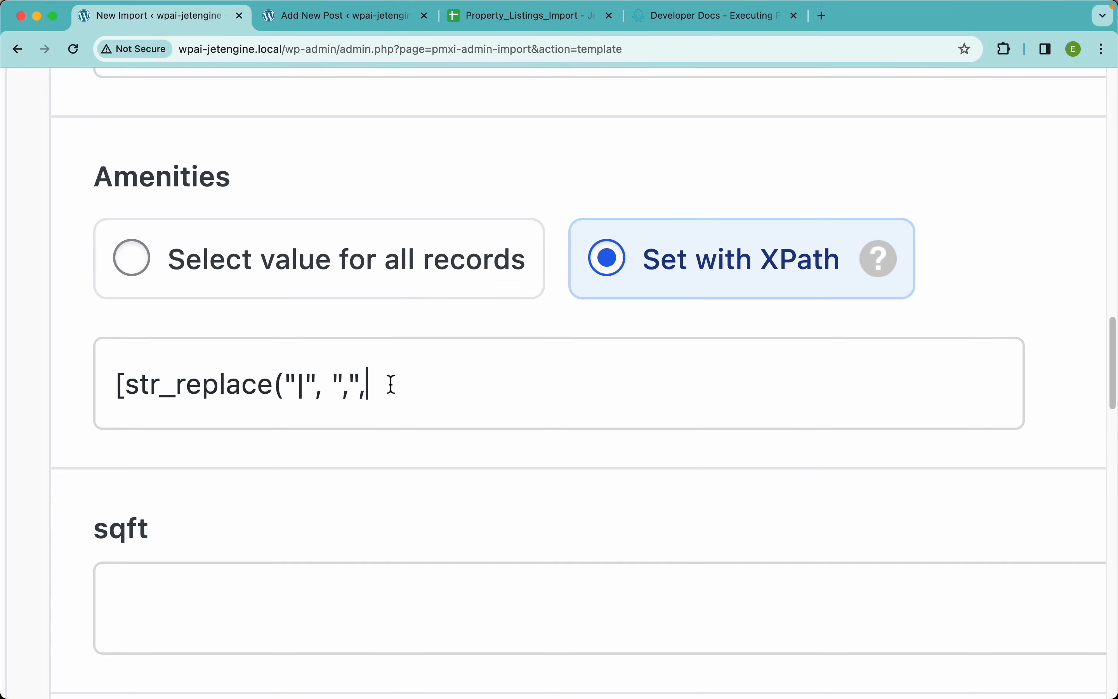
scroll(449, 379, "down", 5)
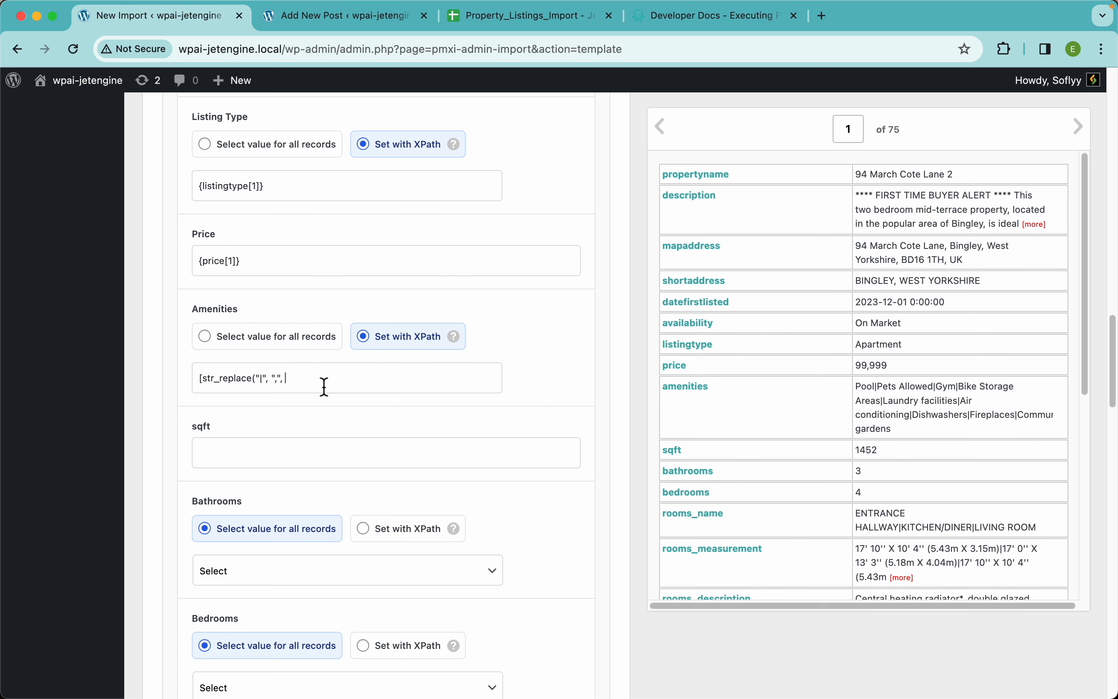
left_click_drag(684, 393, 381, 383)
left_click(400, 382)
type("]")
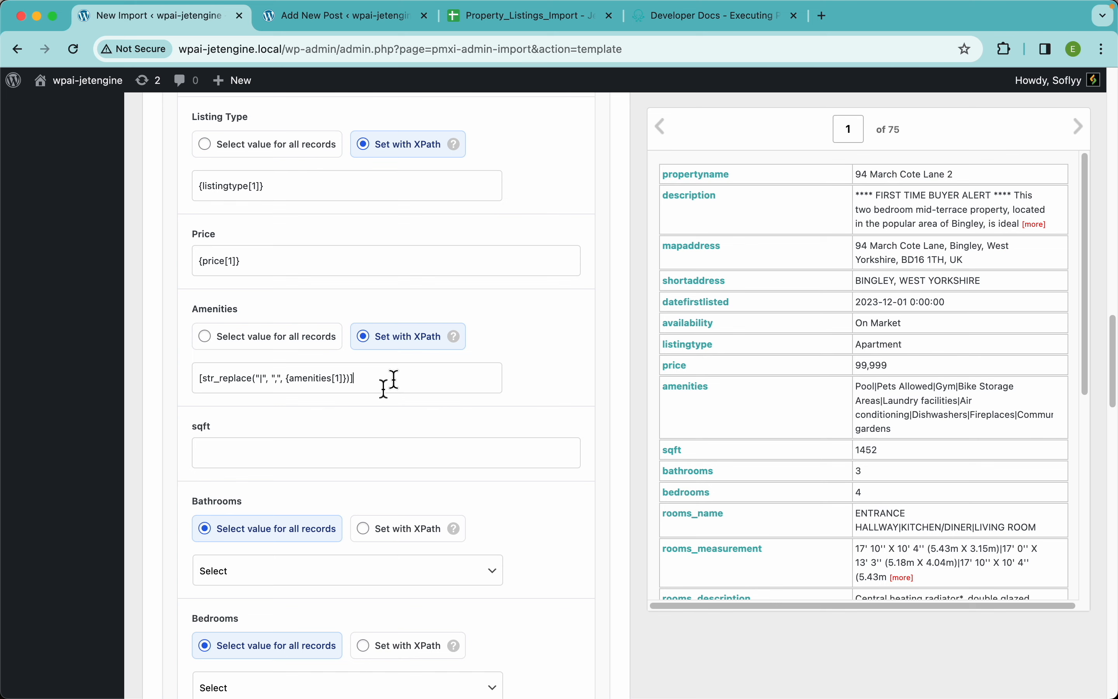
Copy the Amenities str_replace expression over the post content and preview the first record's output
key("super+a")
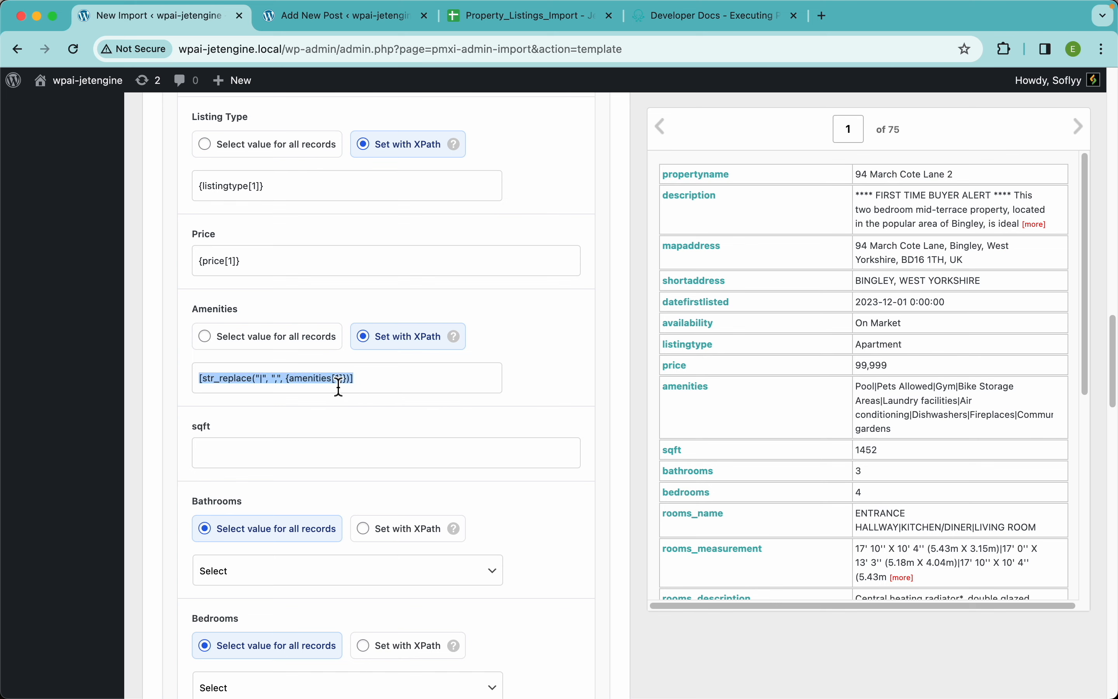
scroll(353, 364, "up", 20)
left_click(353, 358)
key("super+a")
key("BackSpace")
type("[str_replace(\"|\",\",\",{amenities[1]})]")
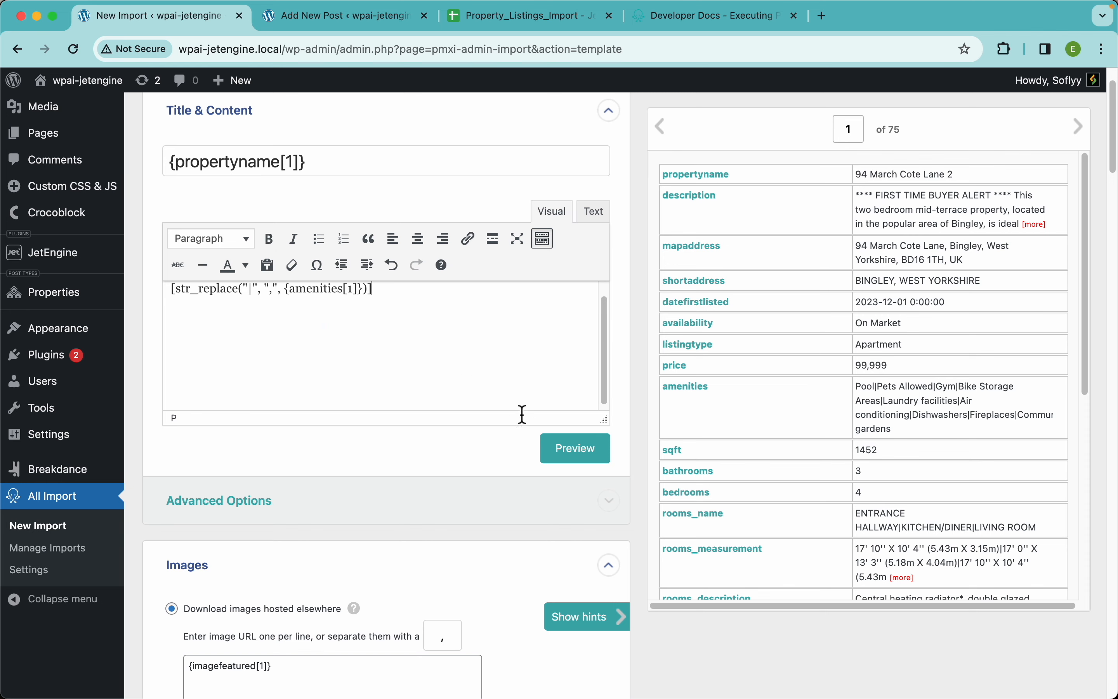
left_click(578, 449)
scroll(398, 281, "up", 5)
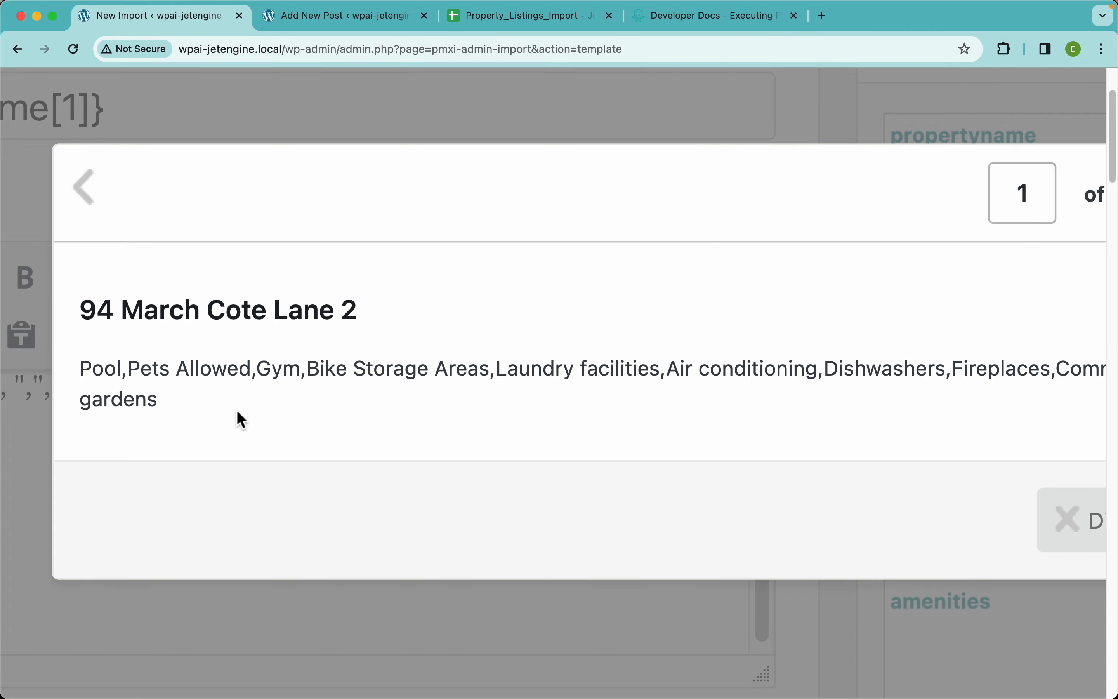
scroll(267, 393, "down", 5)
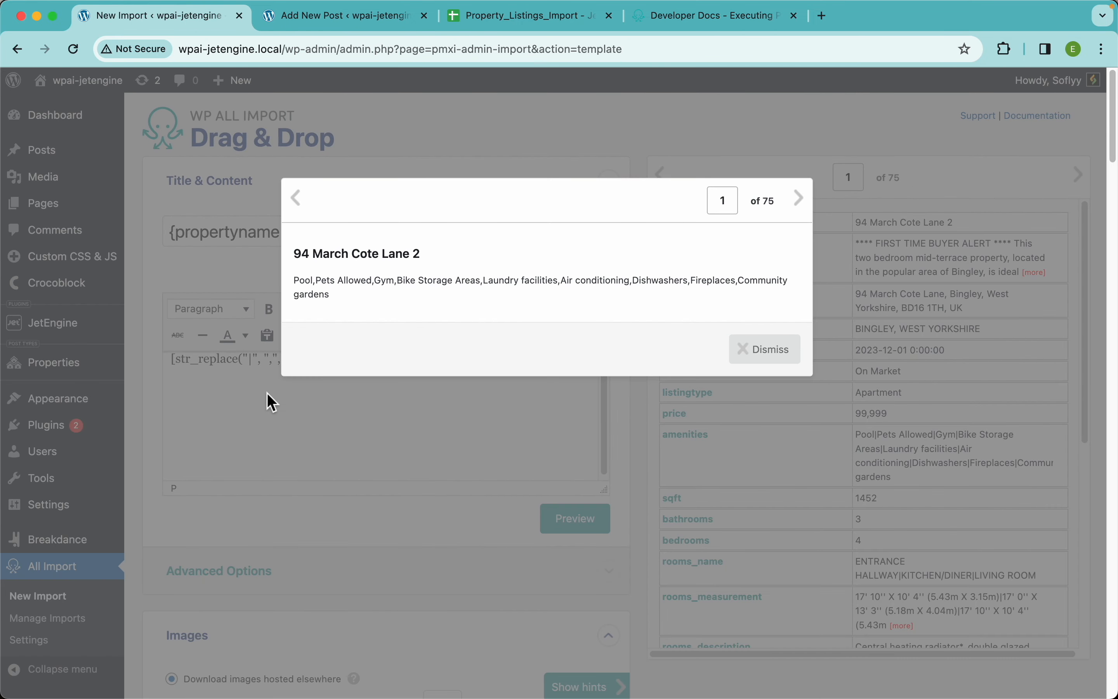
Close the preview and undo the str_replace test to restore the original post content
left_click(746, 359)
key("super+z")
key("super+z")
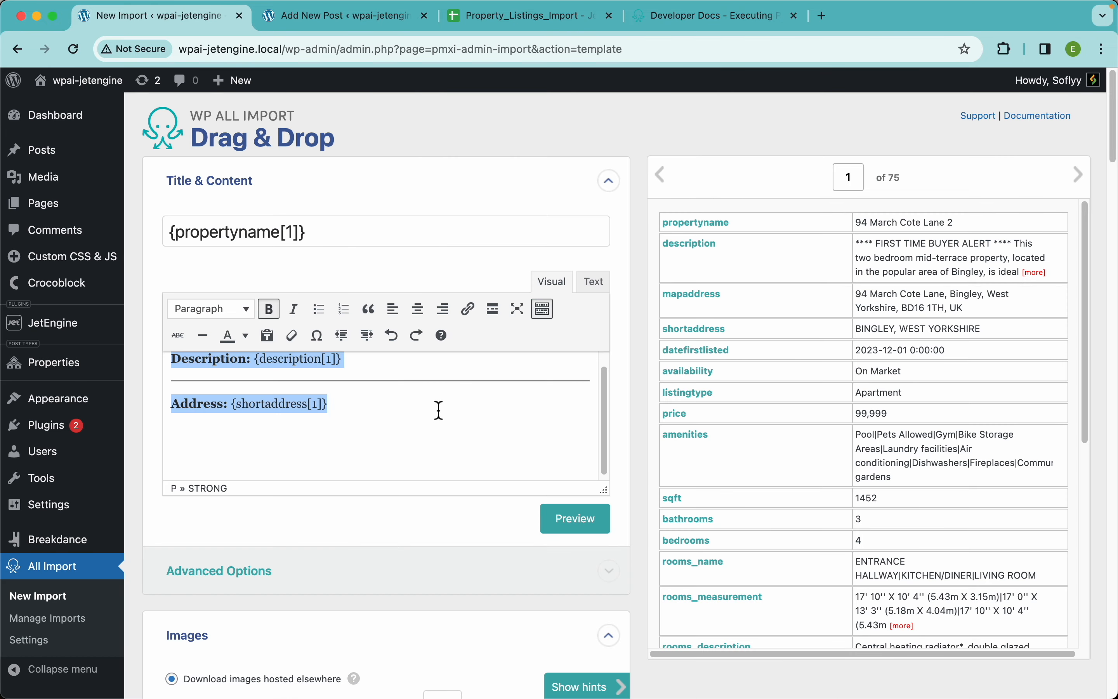
Compare the Amenities expression with the change_pipes function in the Function Editor, and review the Inline PHP documentation page
scroll(426, 535, "down", 20)
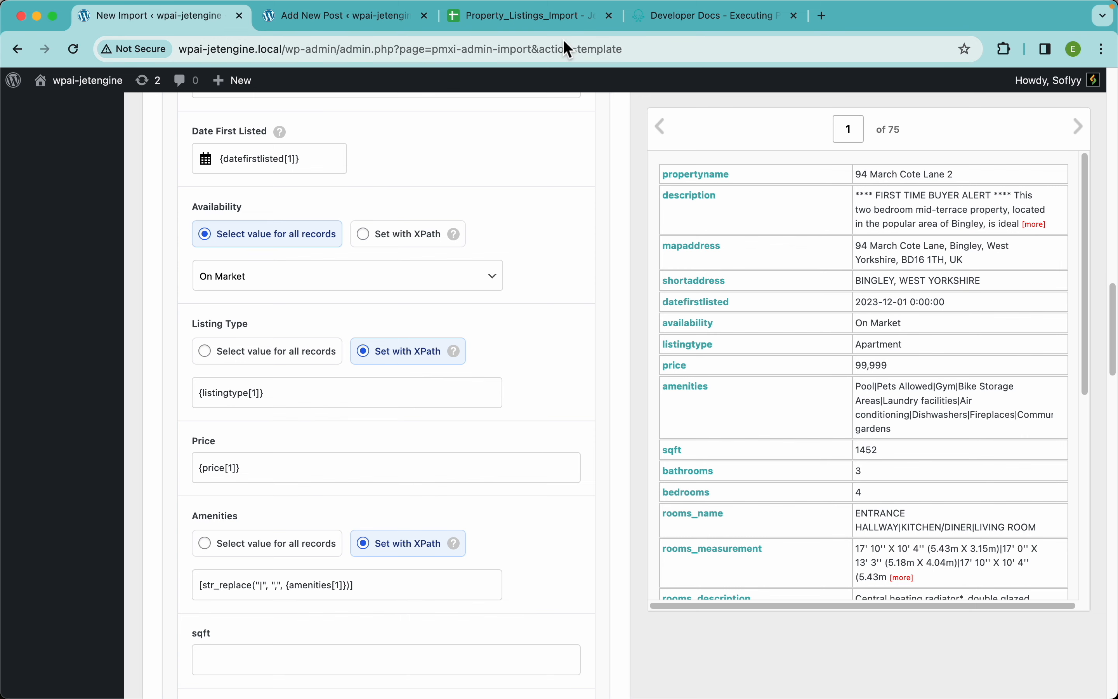
scroll(452, 525, "down", 4)
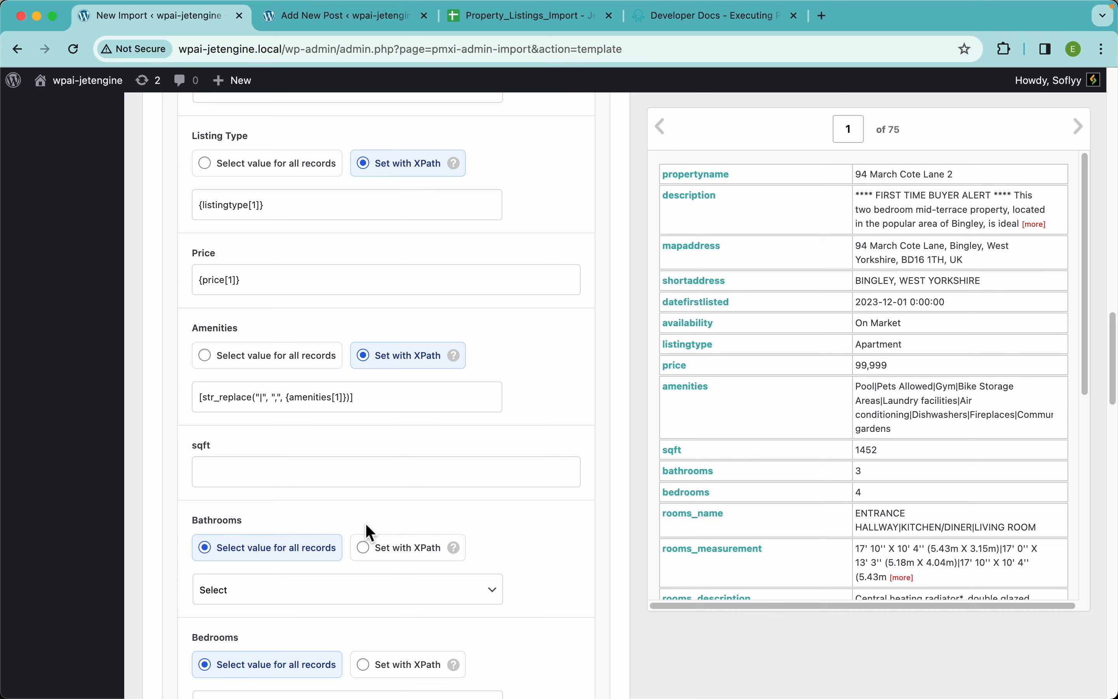
scroll(365, 527, "down", 15)
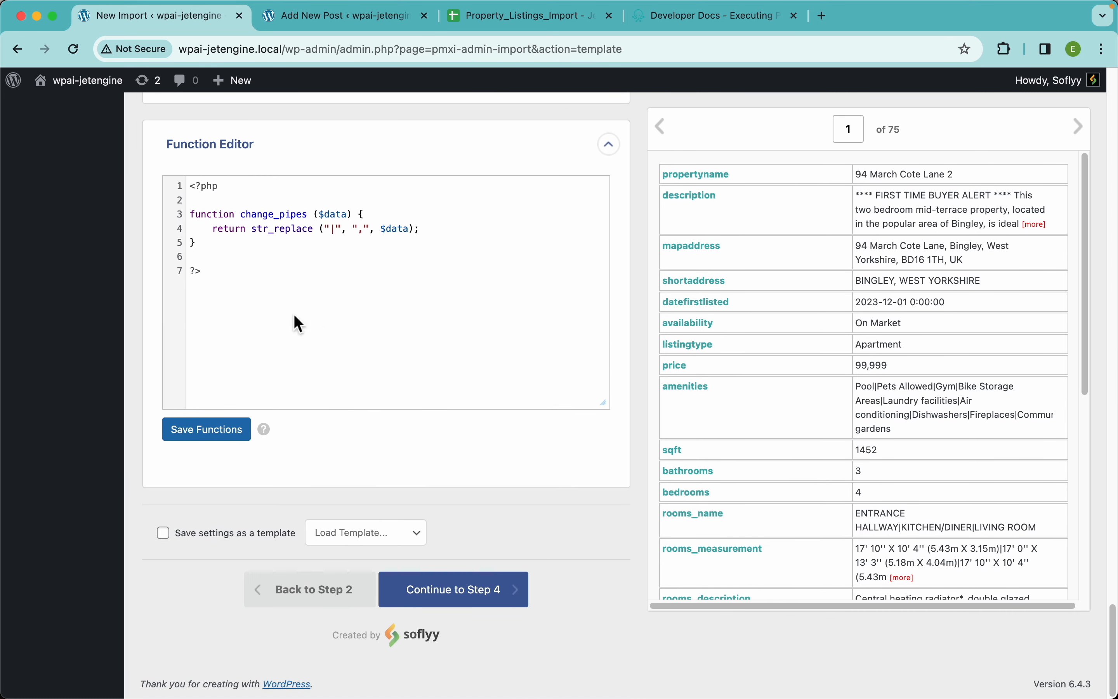
scroll(432, 182, "up", 15)
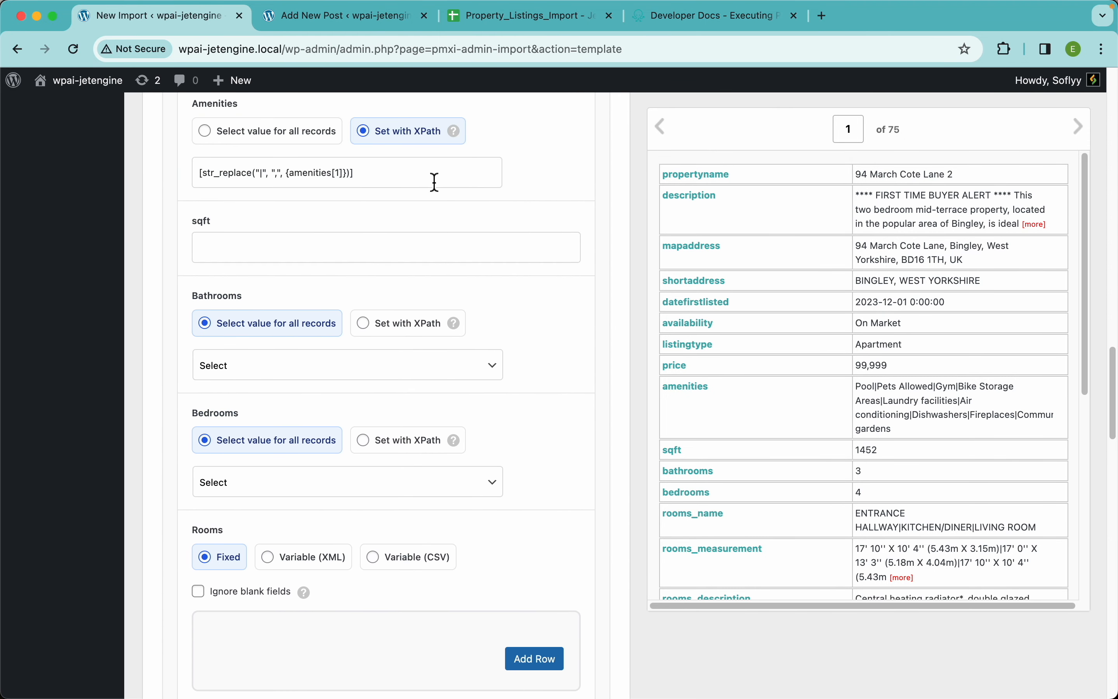
scroll(434, 182, "up", 3)
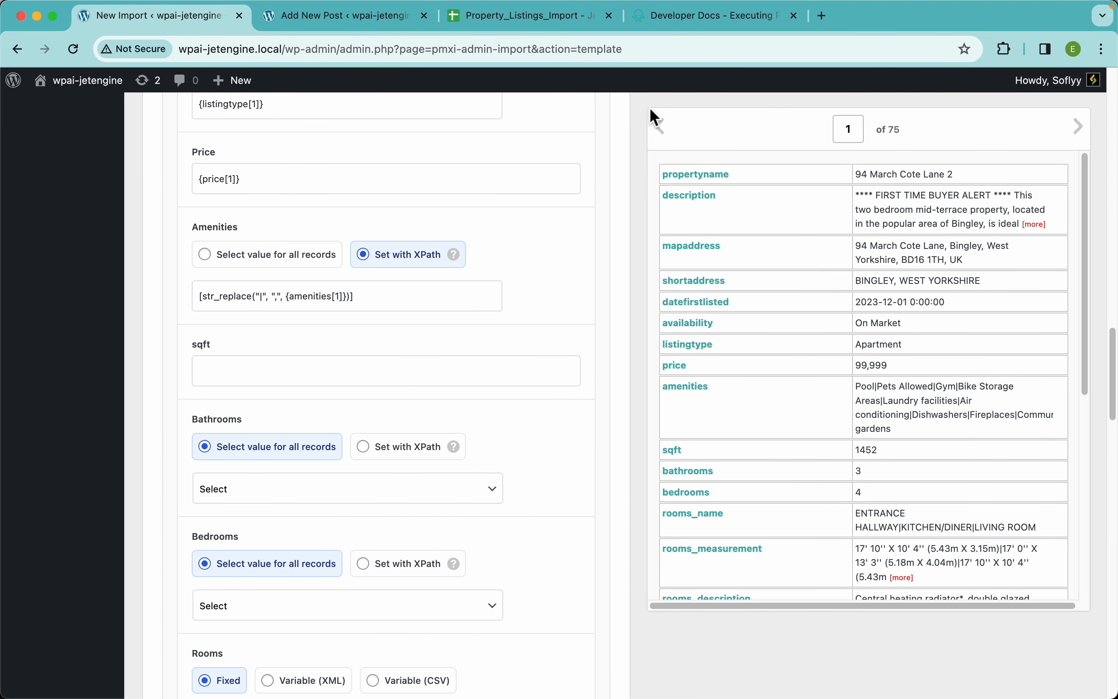
left_click(713, 18)
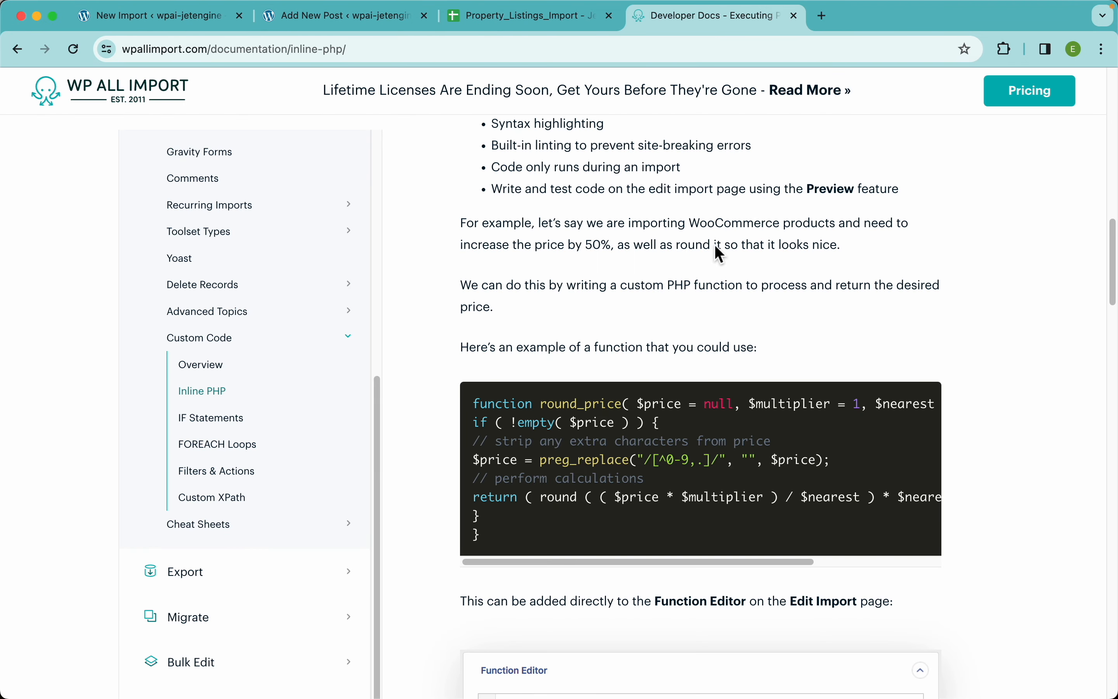
scroll(848, 226, "up", 10)
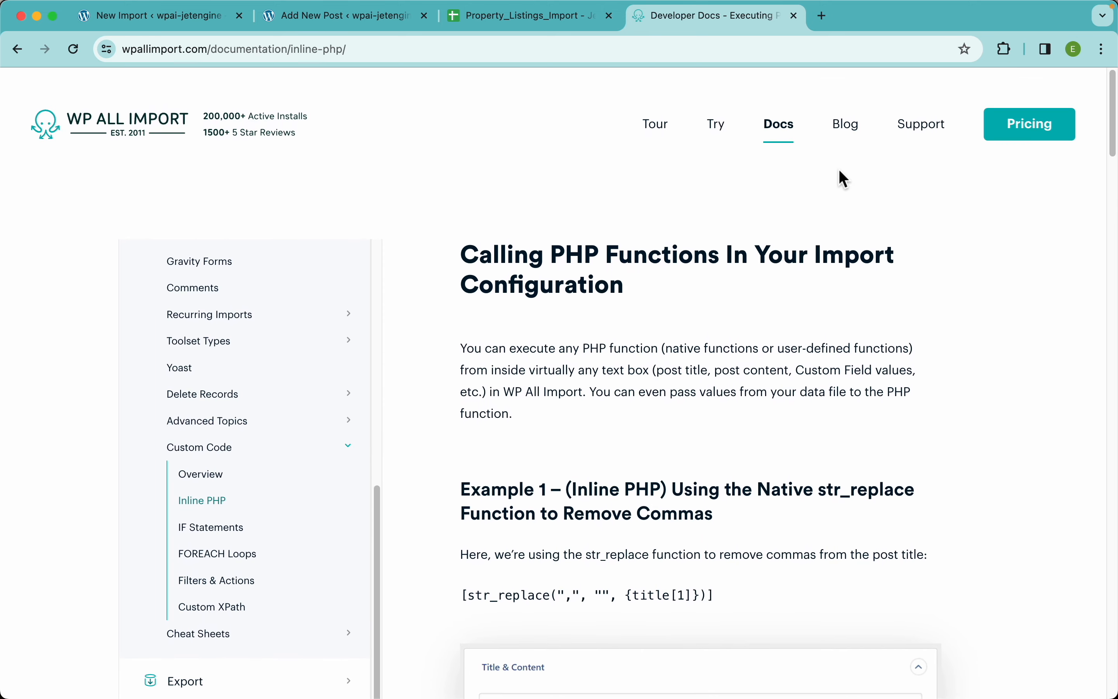
scroll(250, 444, "up", 10)
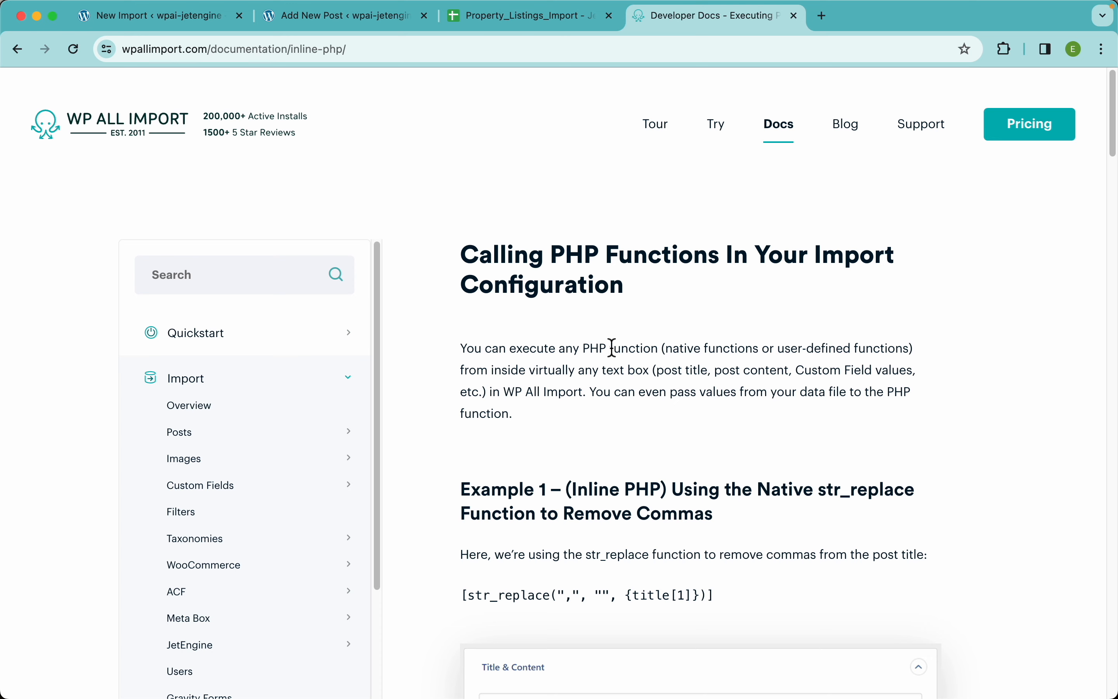
key("ctrl+Tab")
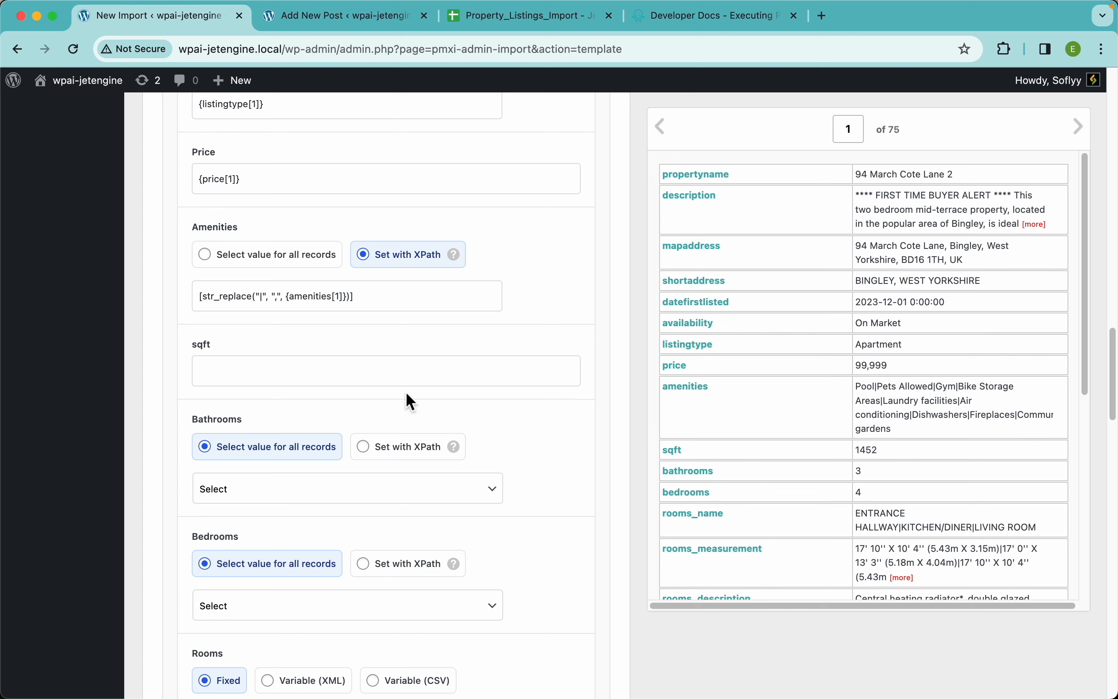
Map the sqft field to {sqft[1]} and set Bathrooms with XPath to {bathrooms[1]}
left_click_drag(695, 455, 471, 361)
left_click(257, 381)
scroll(444, 392, "down", 5)
left_click(320, 354)
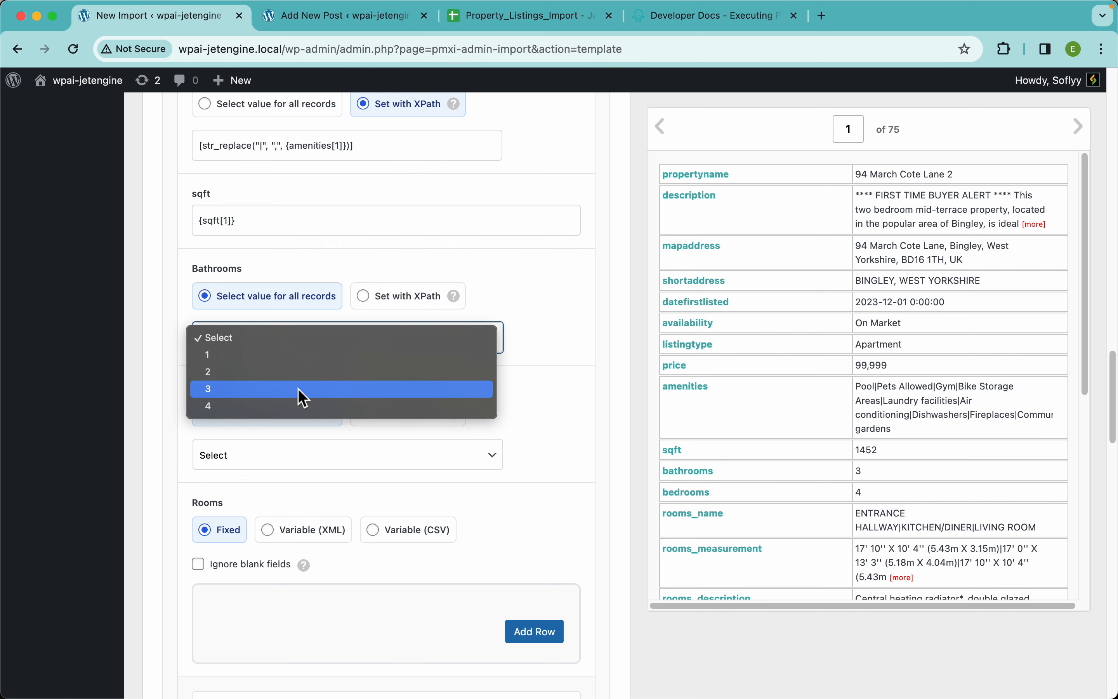
left_click(472, 332)
left_click(406, 296)
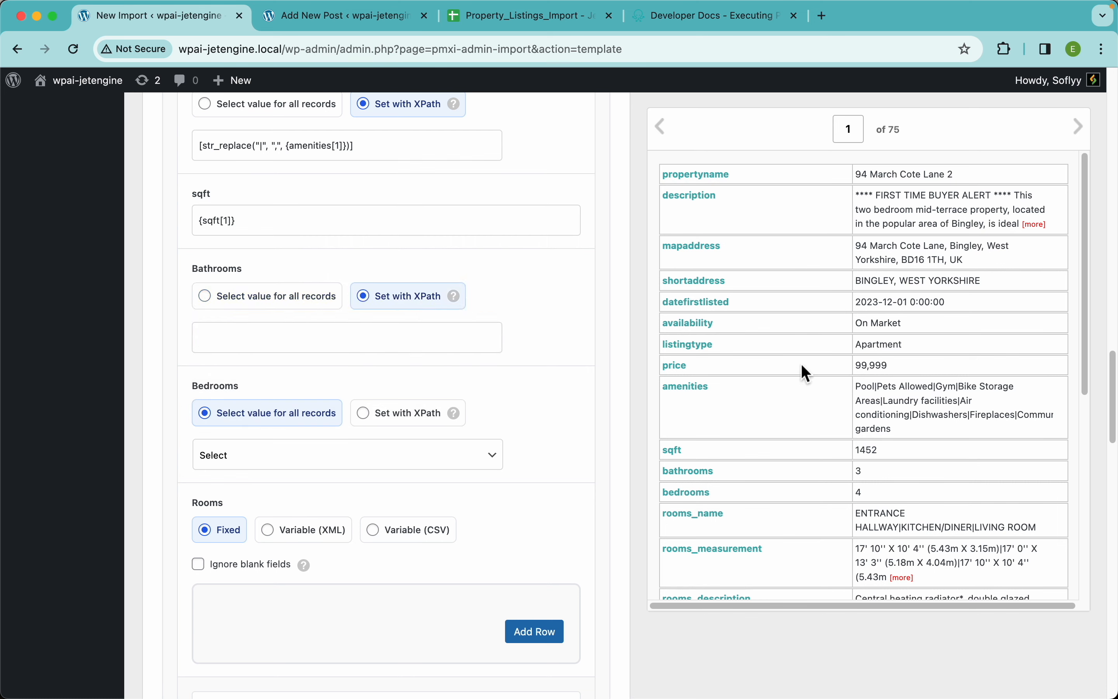
left_click_drag(706, 476, 457, 343)
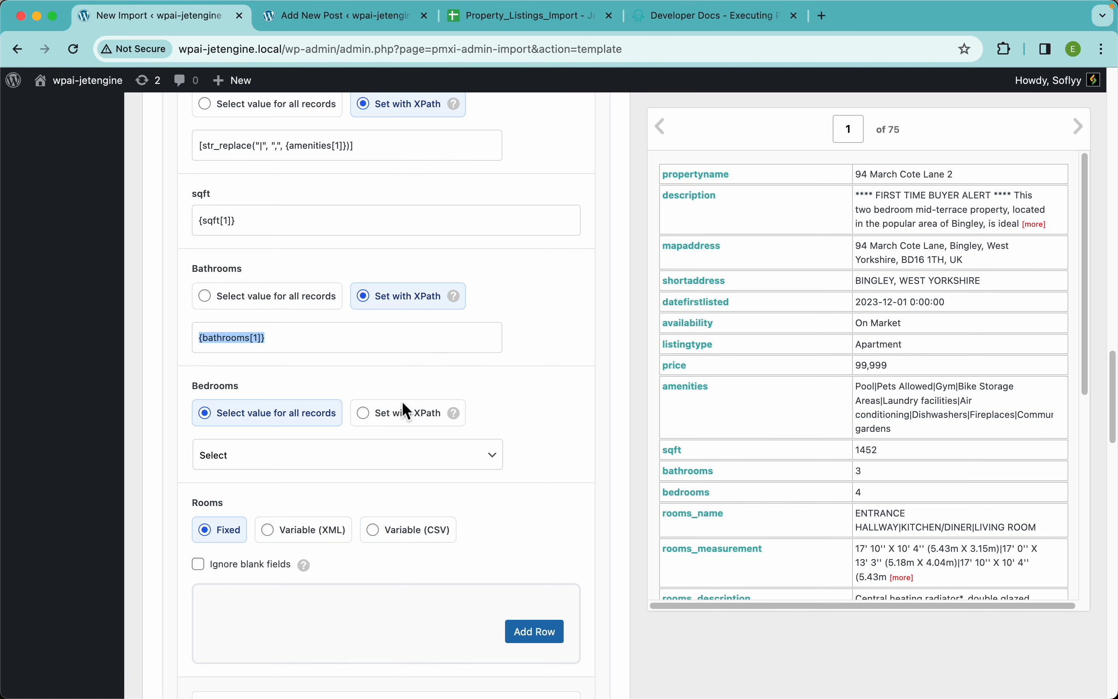
Set the Bedrooms field with XPath to {bedrooms[1]}
left_click(403, 416)
left_click_drag(686, 494, 457, 460)
scroll(538, 481, "down", 5)
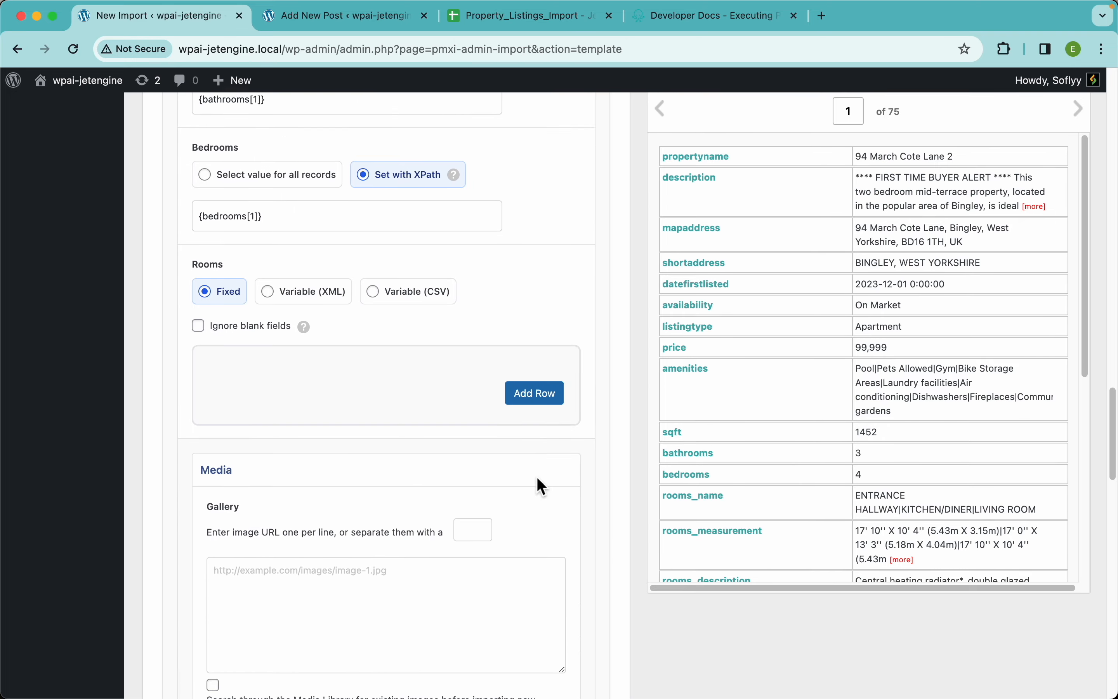
Examine the Rooms repeater's Name, Measurement and Description fields on the new property post, and return to the import template
scroll(538, 481, "down", 1)
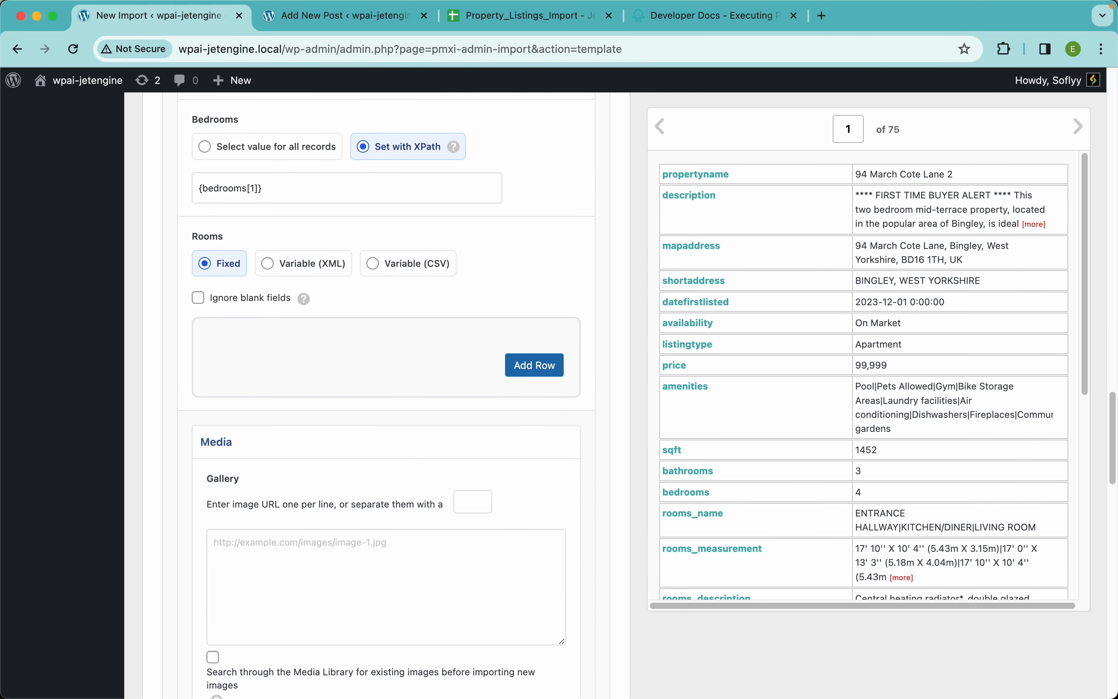
left_click(342, 21)
scroll(357, 388, "down", 10)
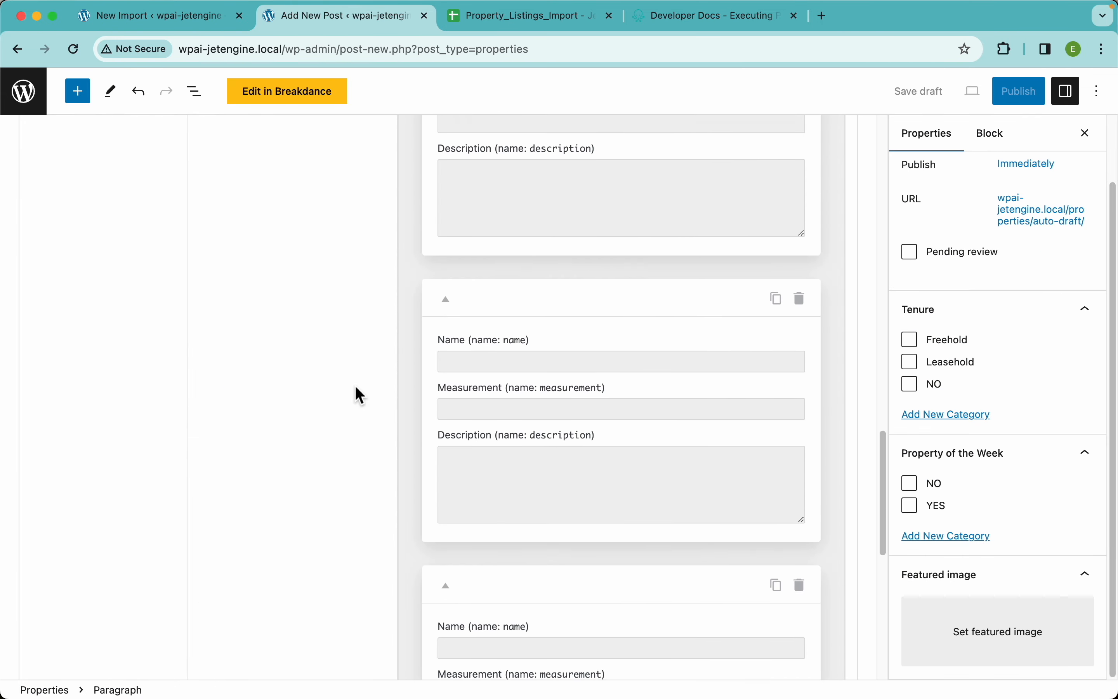
scroll(499, 357, "down", 5)
scroll(514, 449, "up", 10)
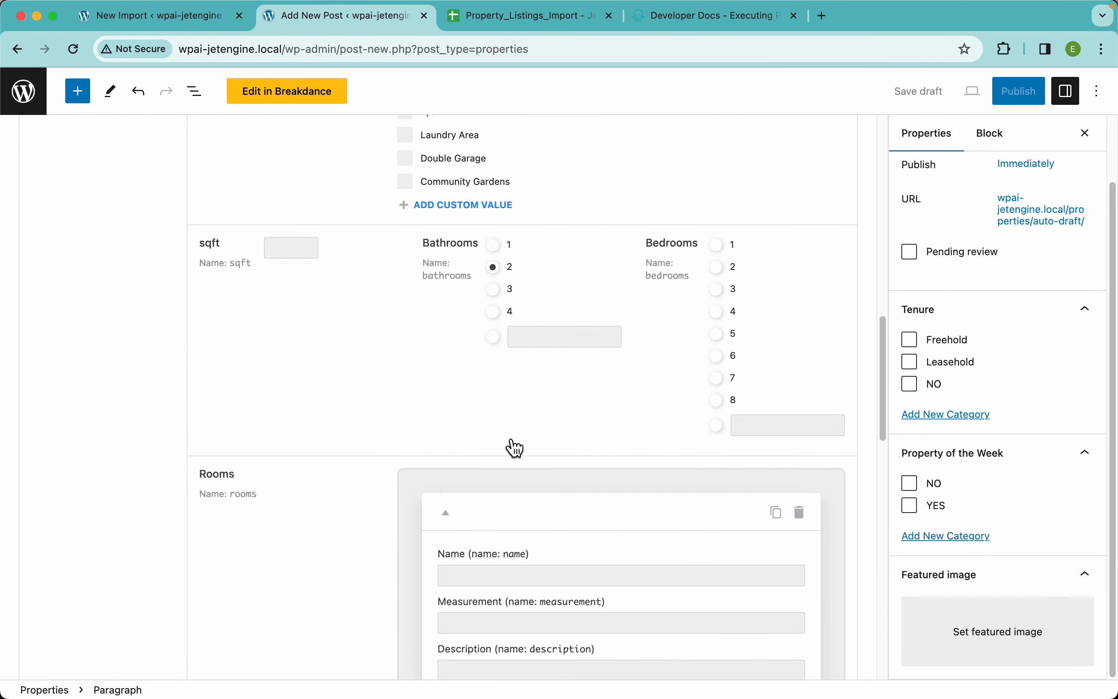
scroll(516, 448, "up", 5)
left_click(187, 16)
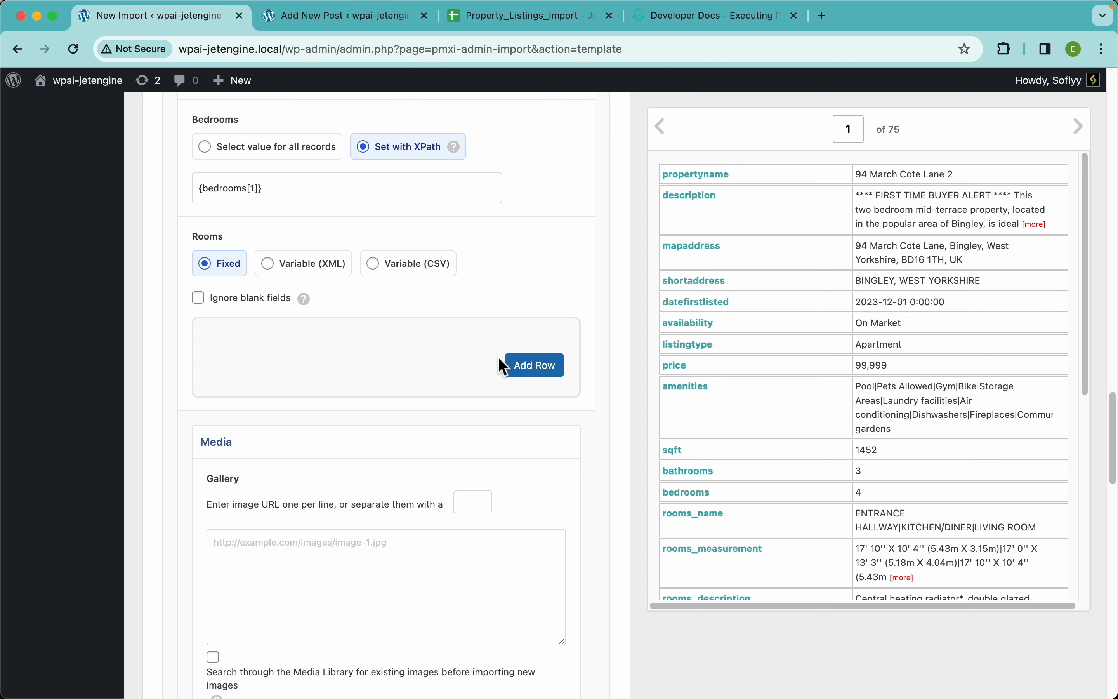
Add two rows to the Rooms repeater in Fixed mode
left_click(536, 365)
scroll(462, 446, "down", 5)
left_click(532, 424)
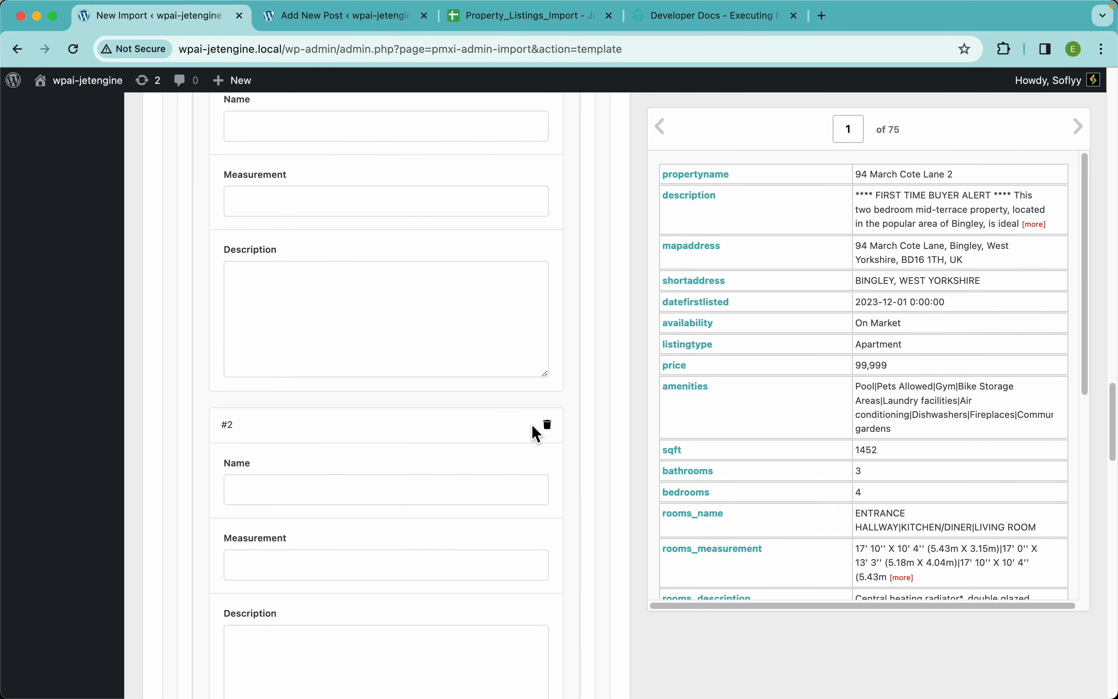
scroll(415, 319, "up", 5)
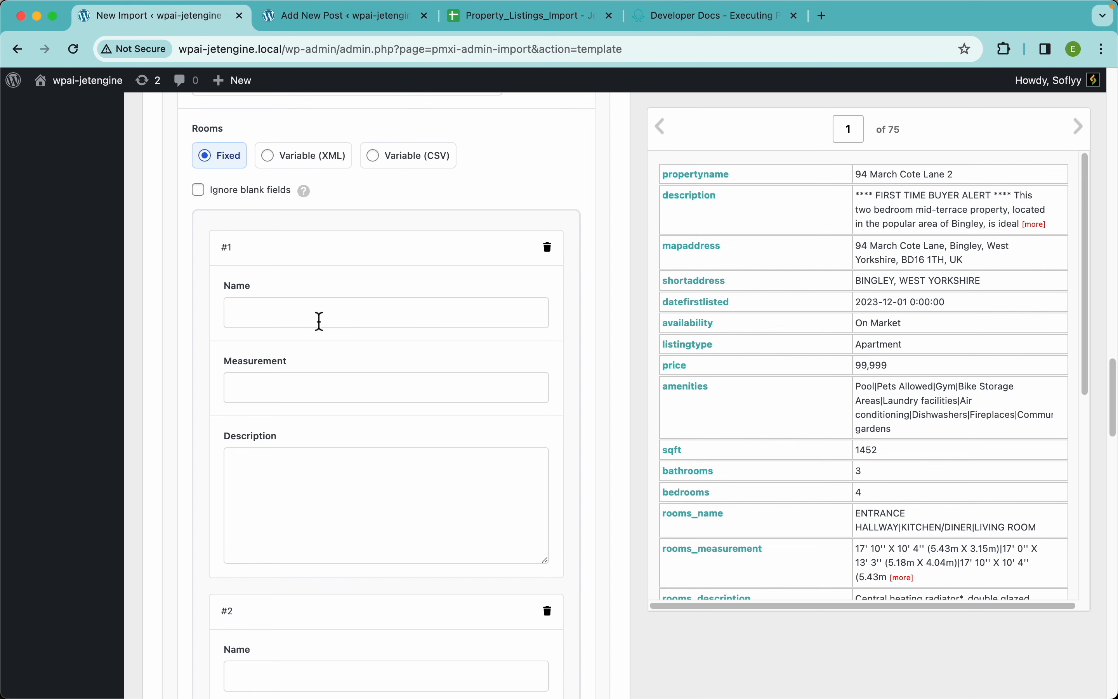
Delete both blank rows from the Rooms repeater
scroll(314, 383, "down", 3)
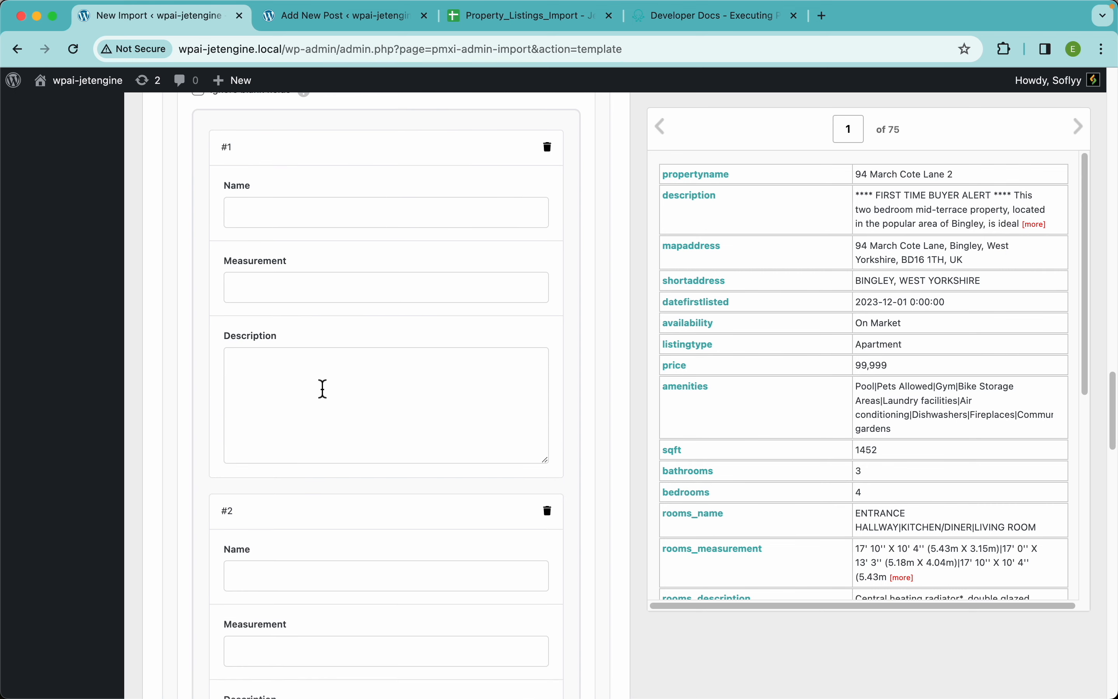
scroll(410, 362, "down", 10)
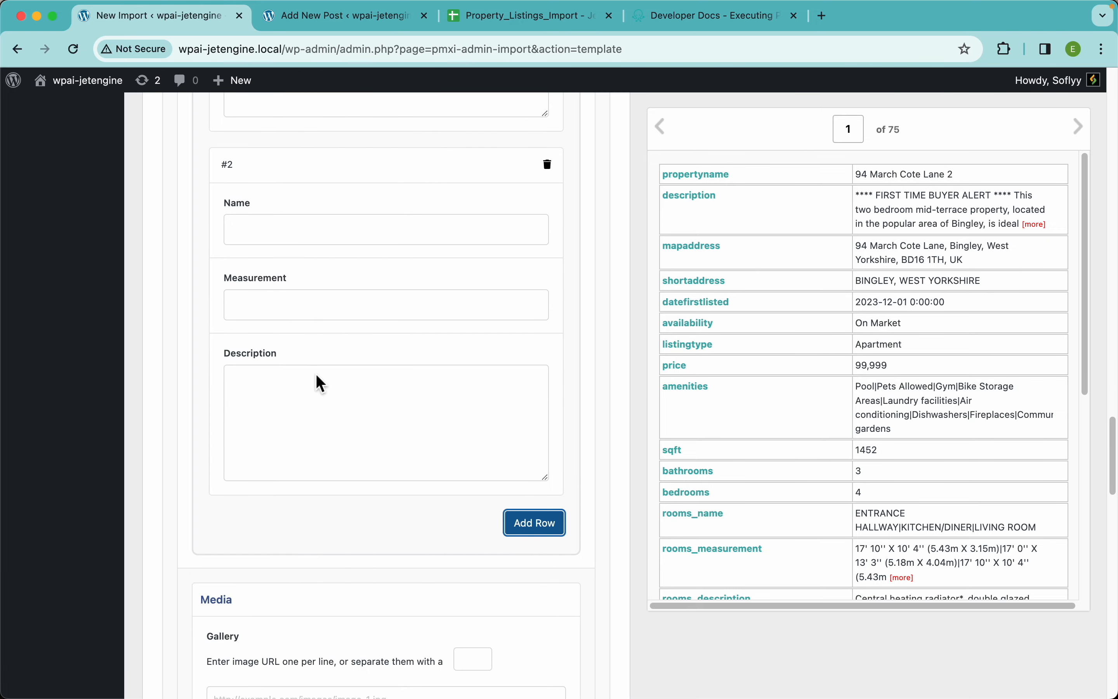
scroll(517, 276, "up", 15)
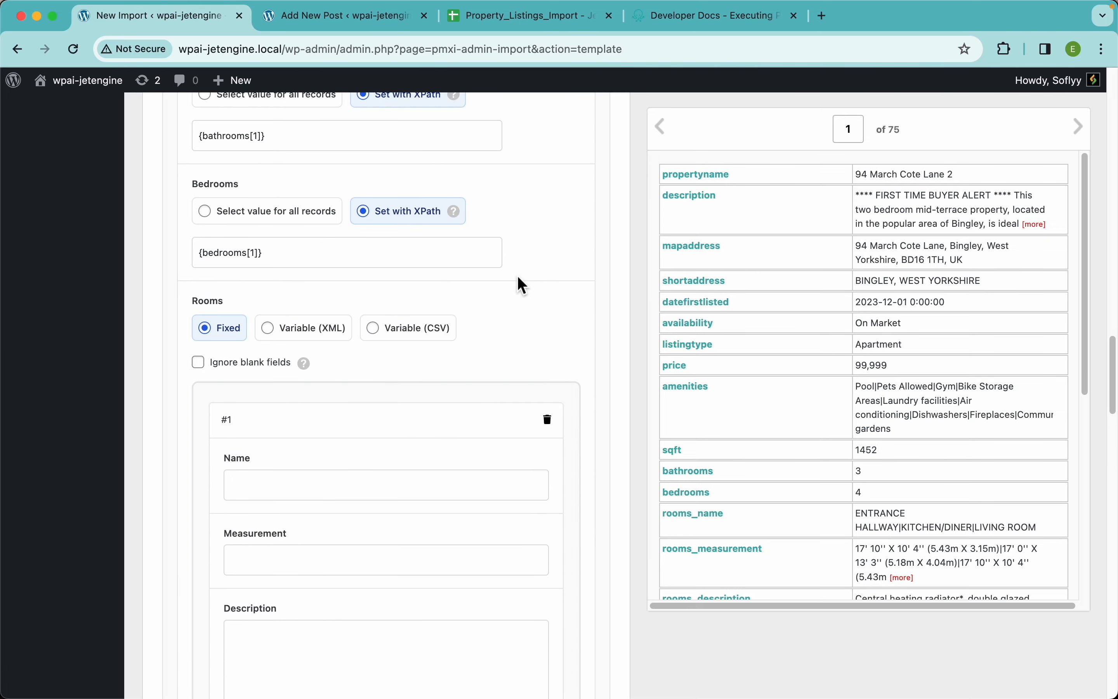
left_click(549, 377)
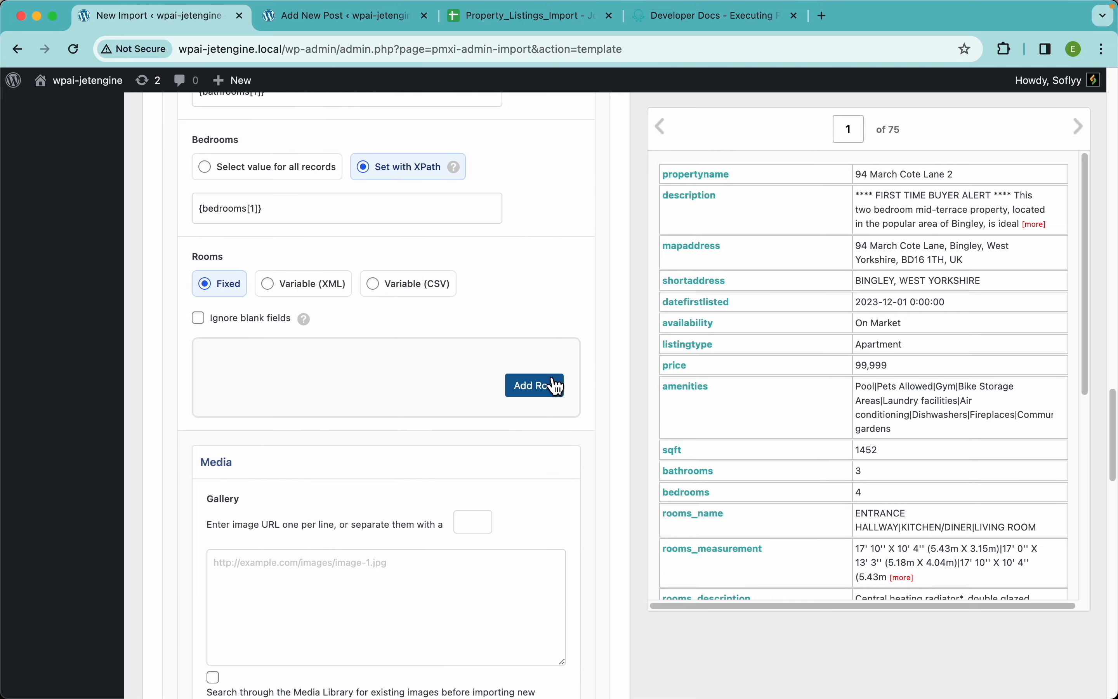
Examine how the first record's rooms_name values are separated and compare them with the Rooms repeater rows on the new property post
scroll(828, 417, "down", 5)
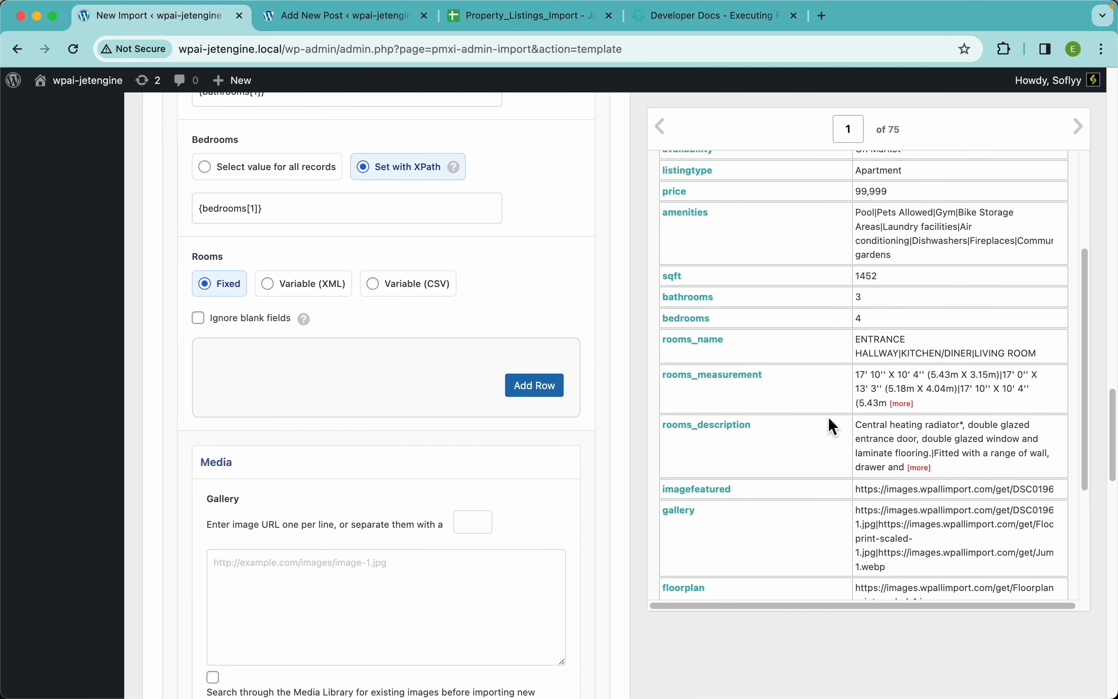
scroll(905, 366, "up", 5)
scroll(904, 366, "left", 6)
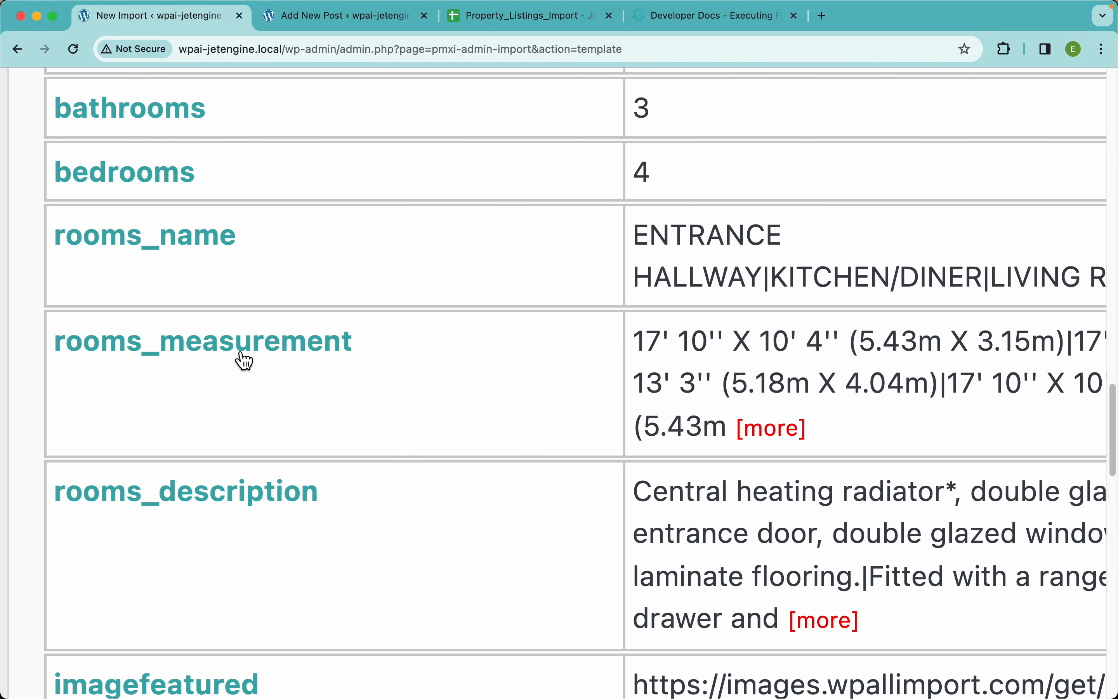
scroll(698, 347, "right", 3)
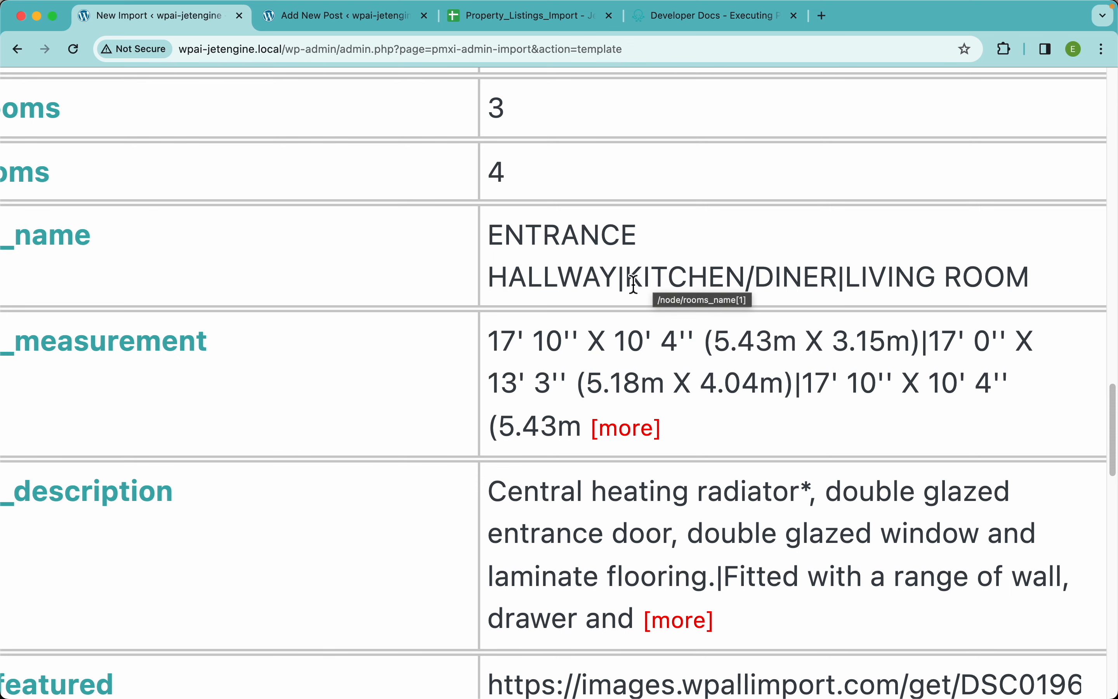
left_click_drag(626, 277, 619, 277)
left_click(648, 245)
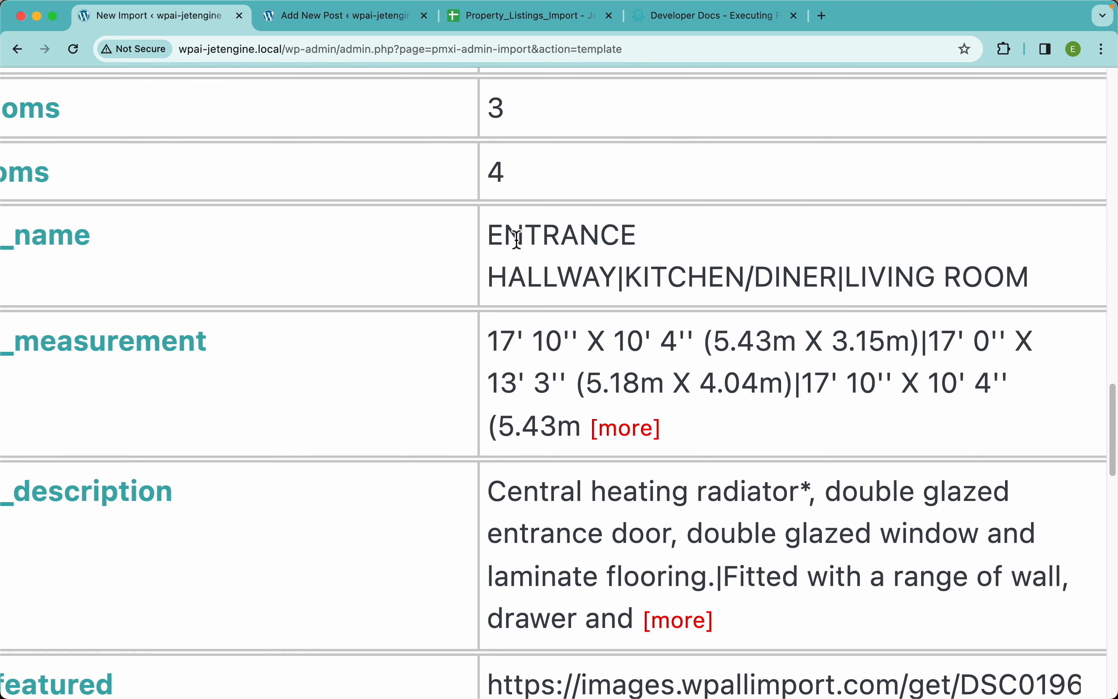
left_click_drag(488, 233, 615, 281)
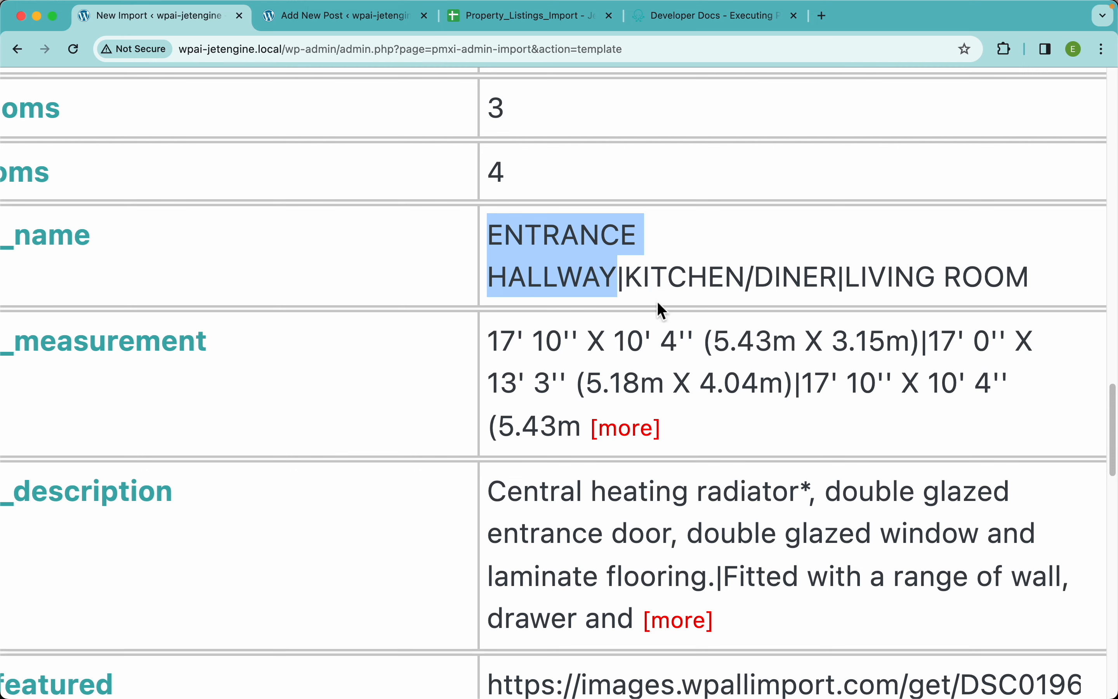
left_click(326, 27)
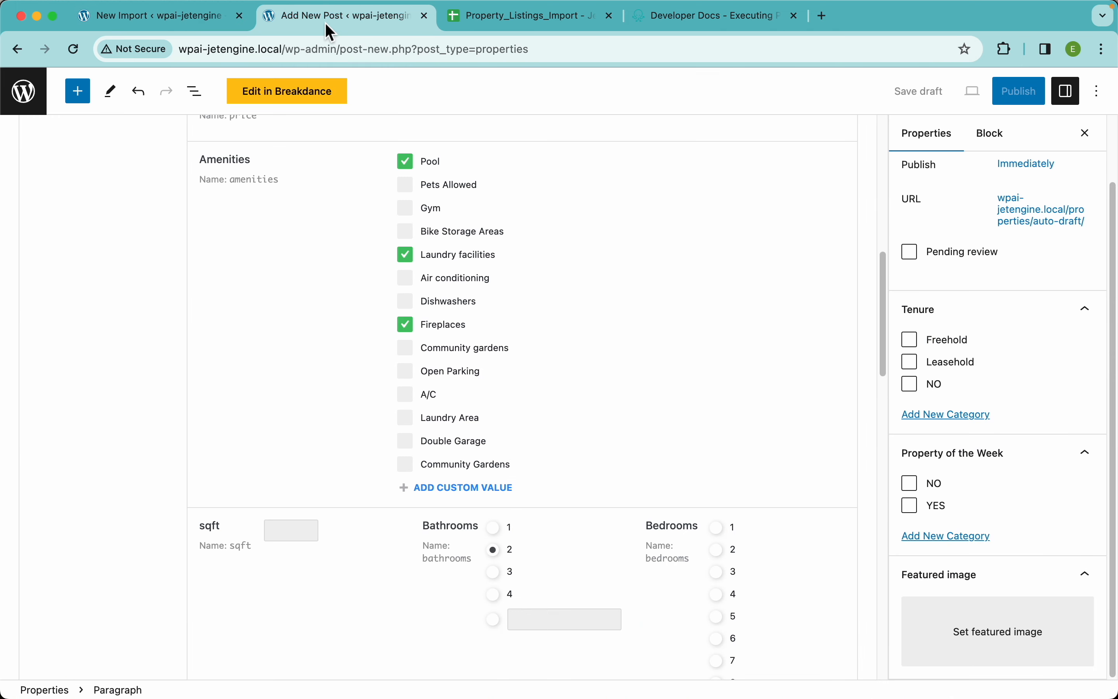
scroll(545, 298, "down", 10)
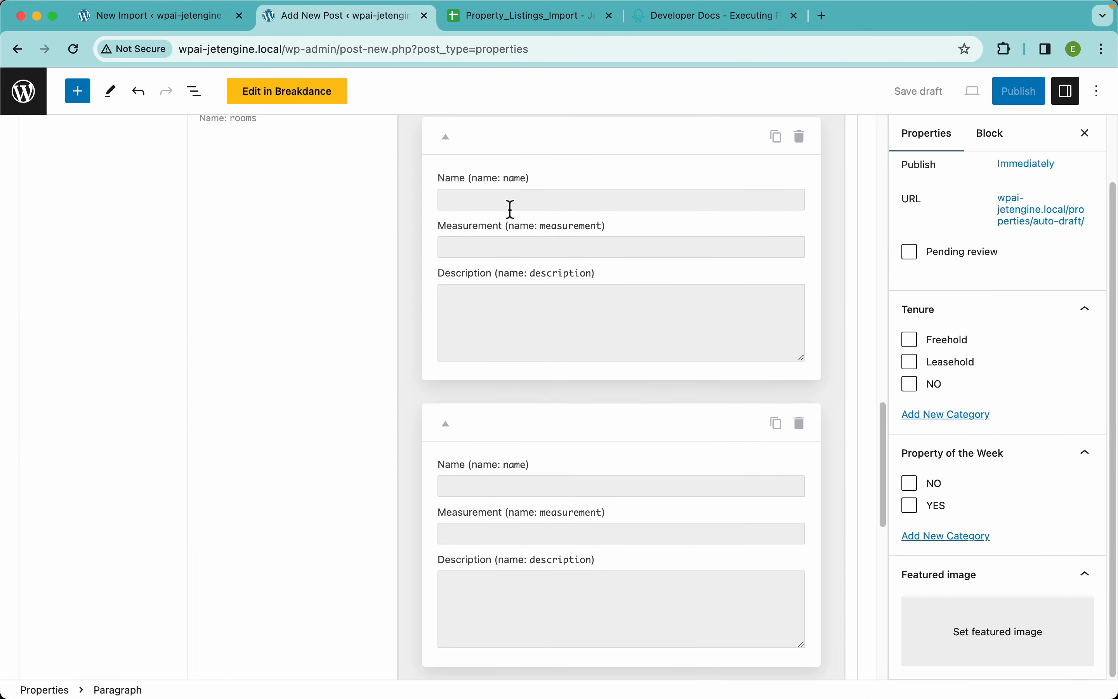
left_click(157, 21)
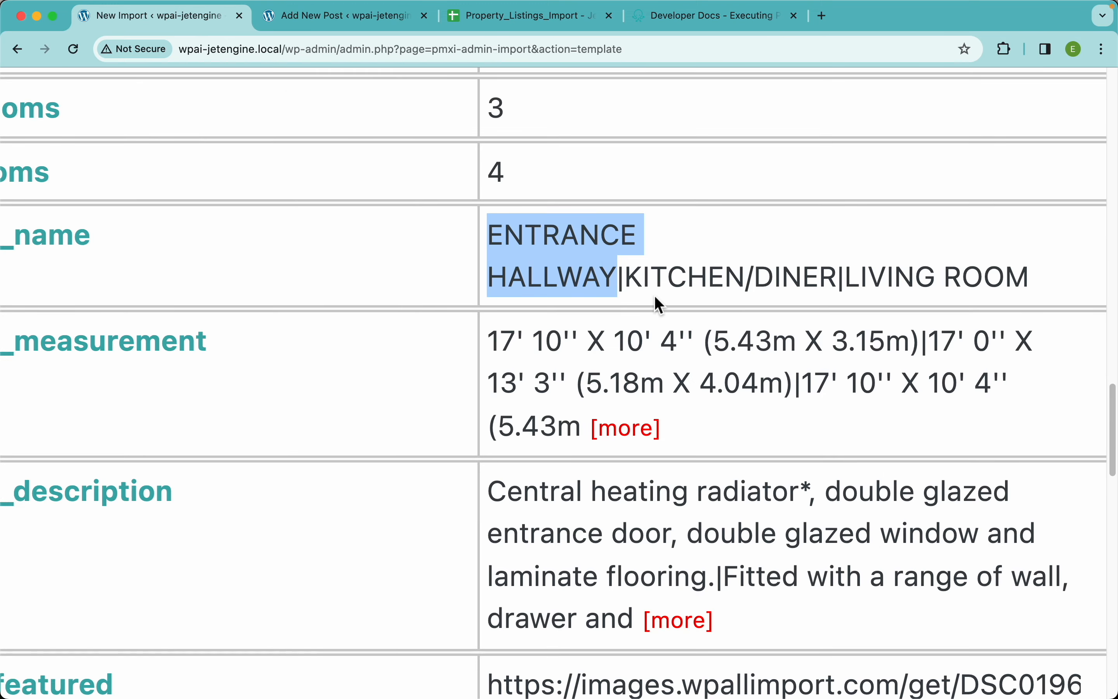
Examine the individual room entries in the first record's rooms_name, rooms_measurement and rooms_description data
left_click_drag(625, 277, 835, 280)
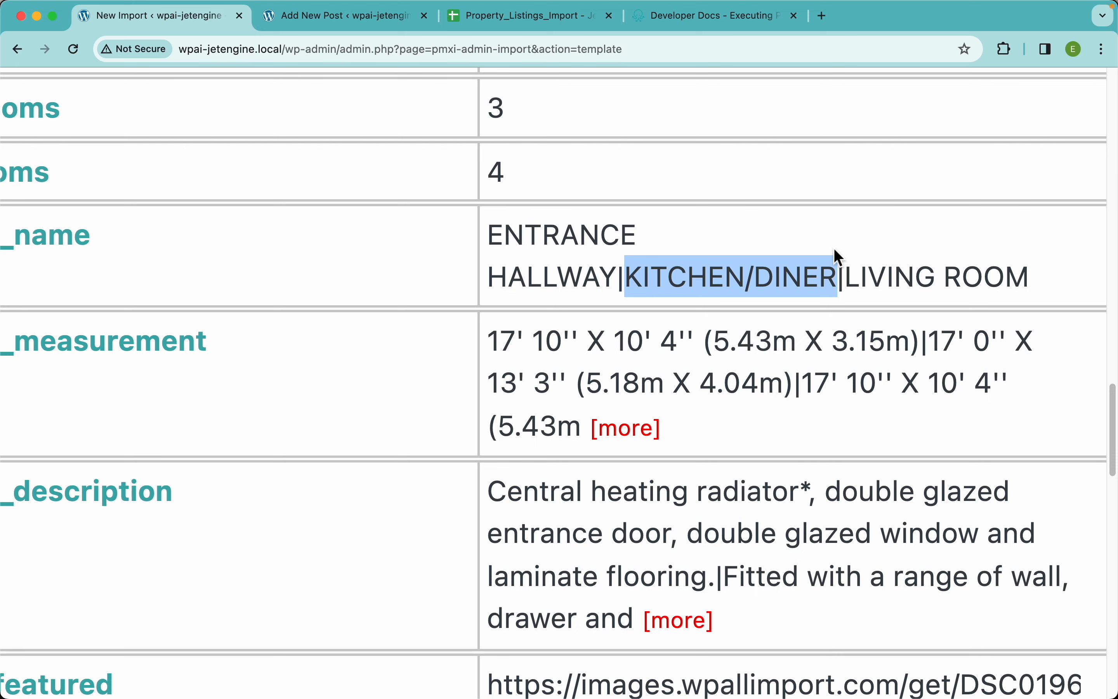
left_click(679, 359)
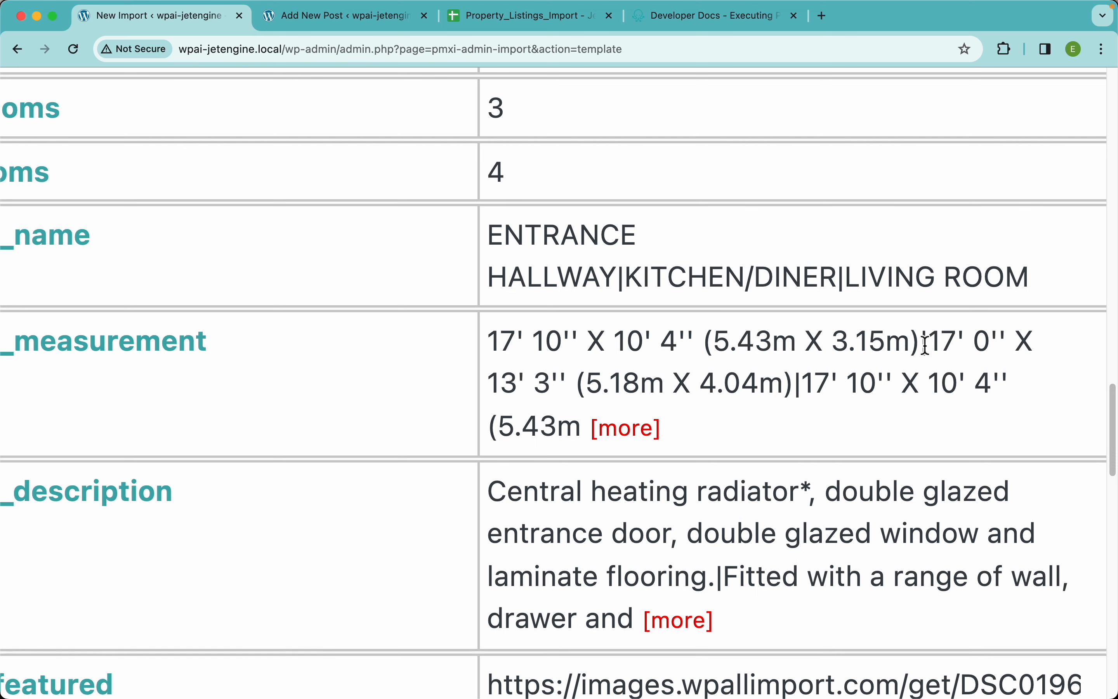
left_click_drag(923, 343, 489, 339)
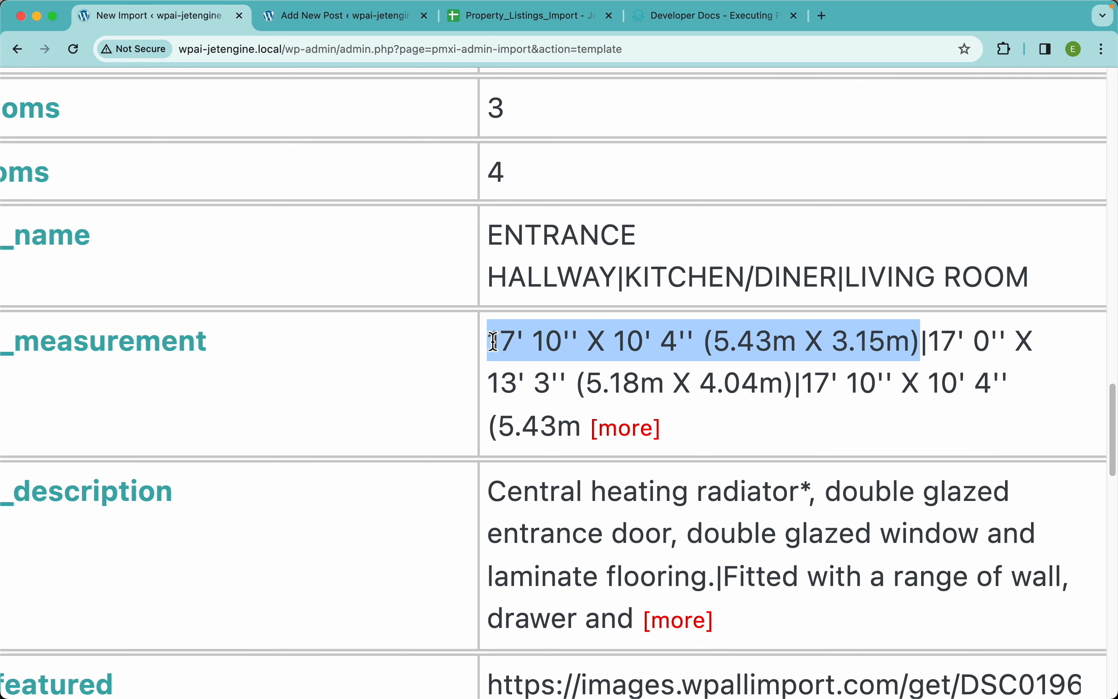
left_click(933, 344)
left_click_drag(928, 343, 591, 427)
left_click(836, 390)
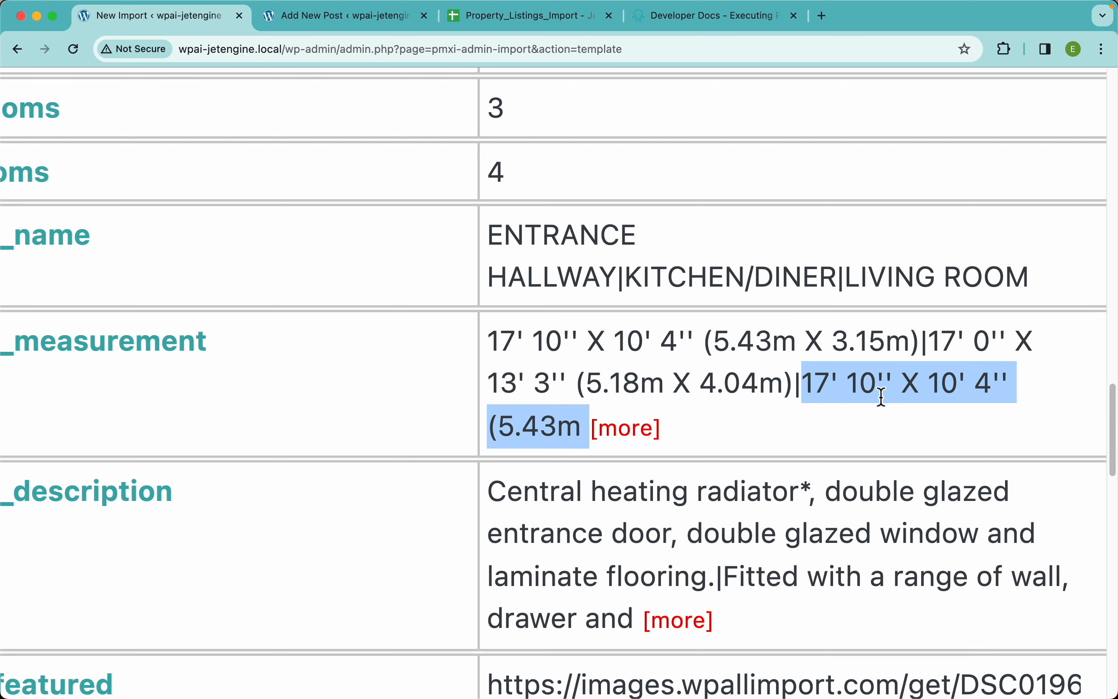
left_click(870, 412)
scroll(870, 413, "down", 3)
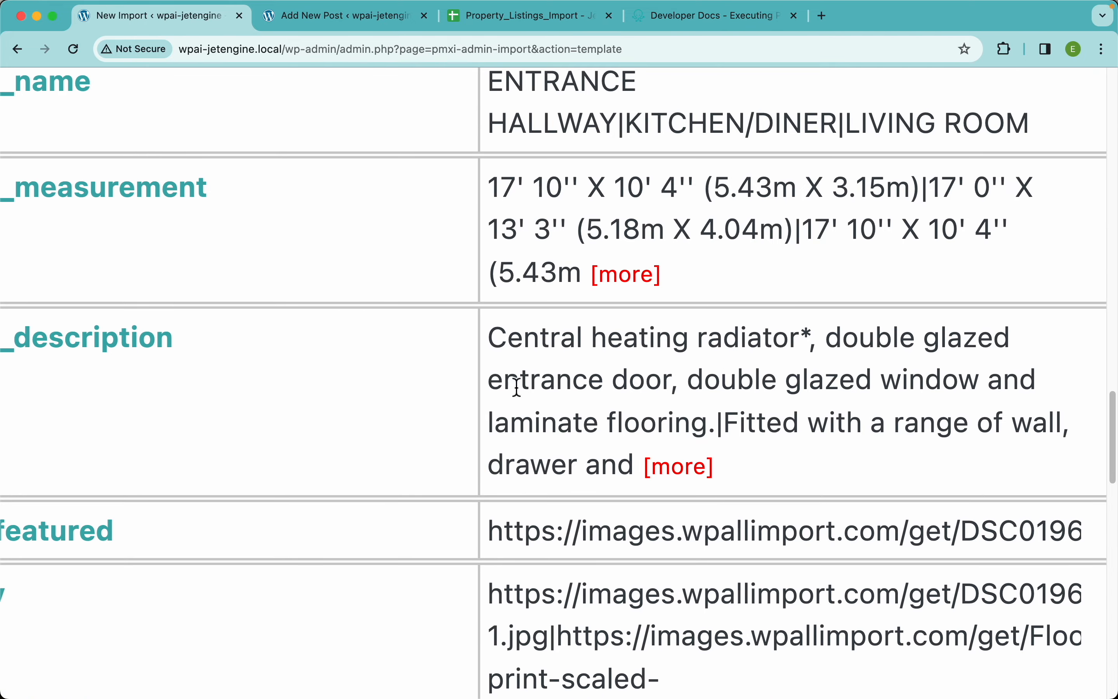
scroll(600, 386, "down", 3)
scroll(600, 387, "down", 5)
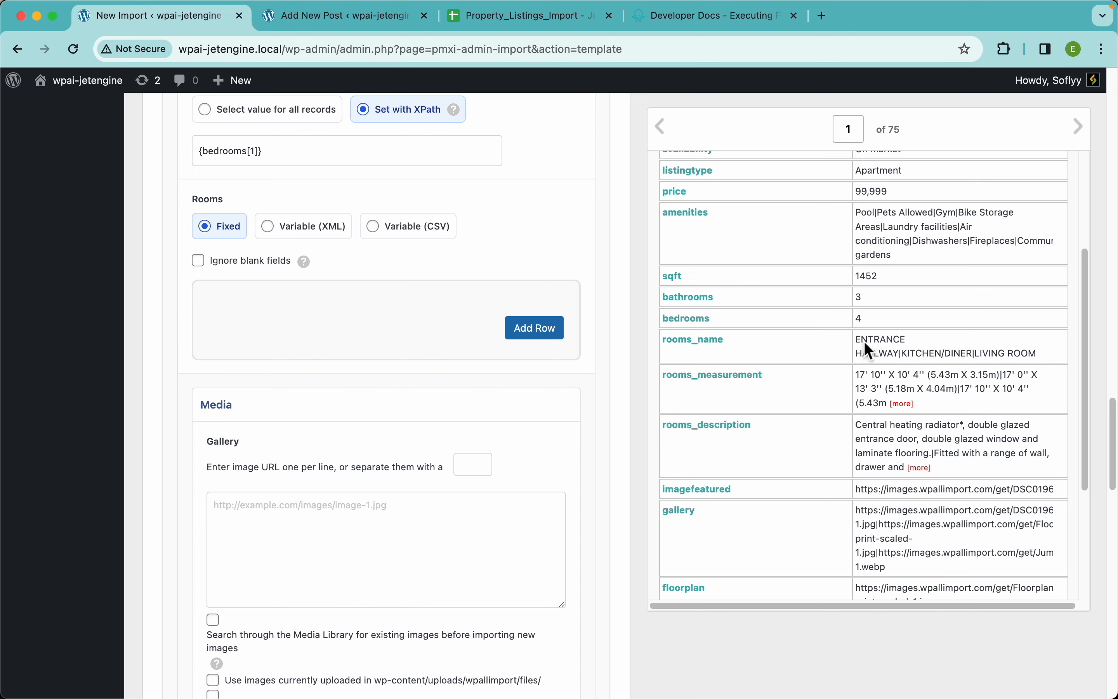
Examine the room names, measurements and descriptions of record 2 in the import data preview
left_click(1084, 139)
scroll(912, 409, "down", 4)
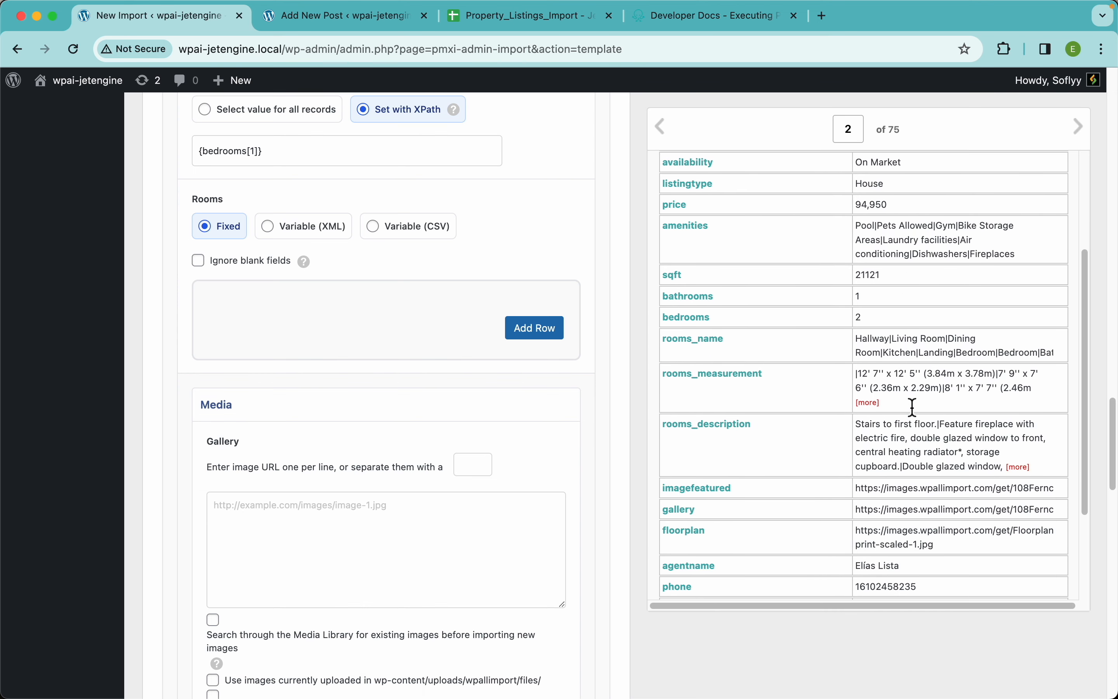
scroll(893, 354, "up", 5)
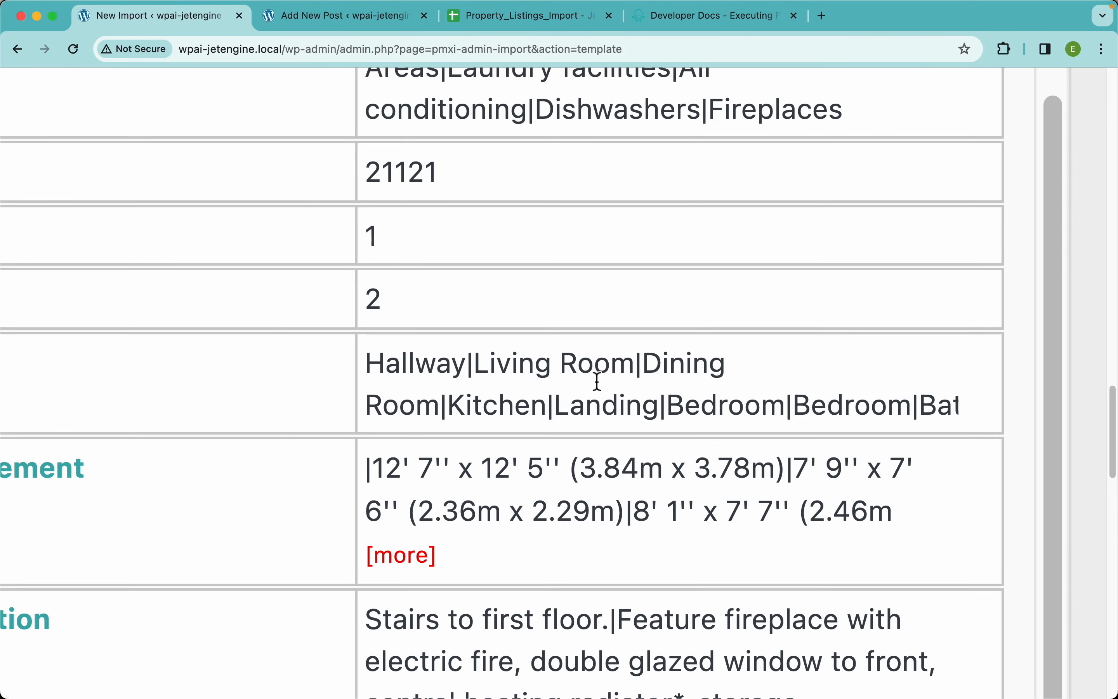
scroll(596, 381, "down", 5)
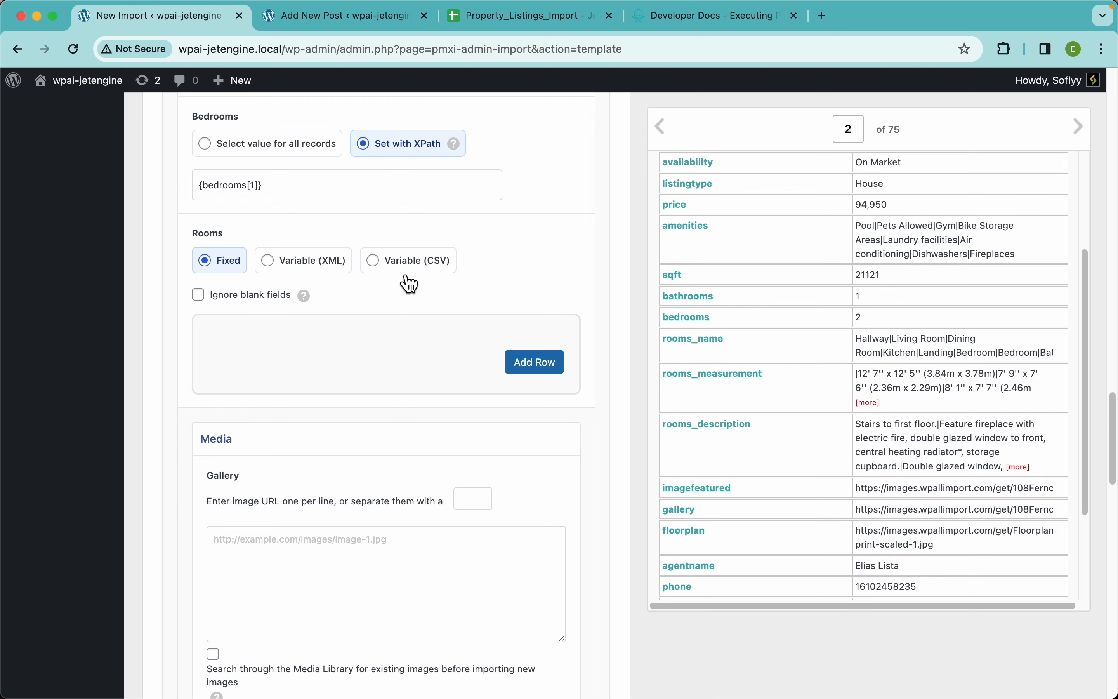
Set the Rooms repeater to Variable (CSV), mapping Name to {rooms_name[1]}, Measurement to {rooms_measurement[1]} and Description to {rooms_description[1]}
left_click(318, 270)
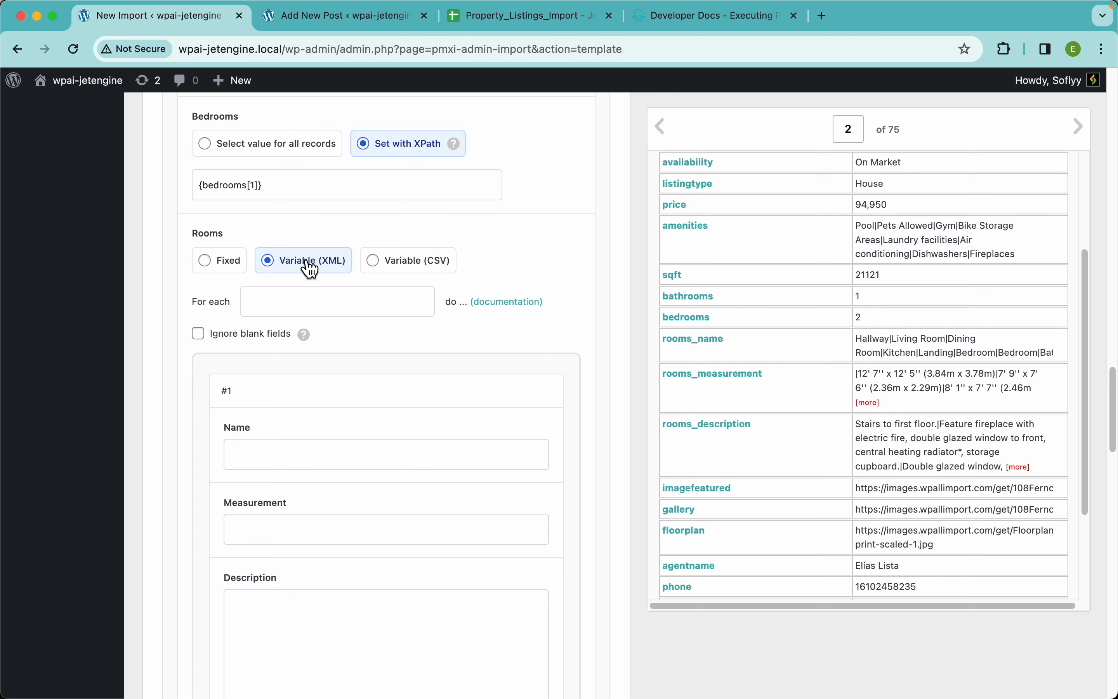
left_click(419, 276)
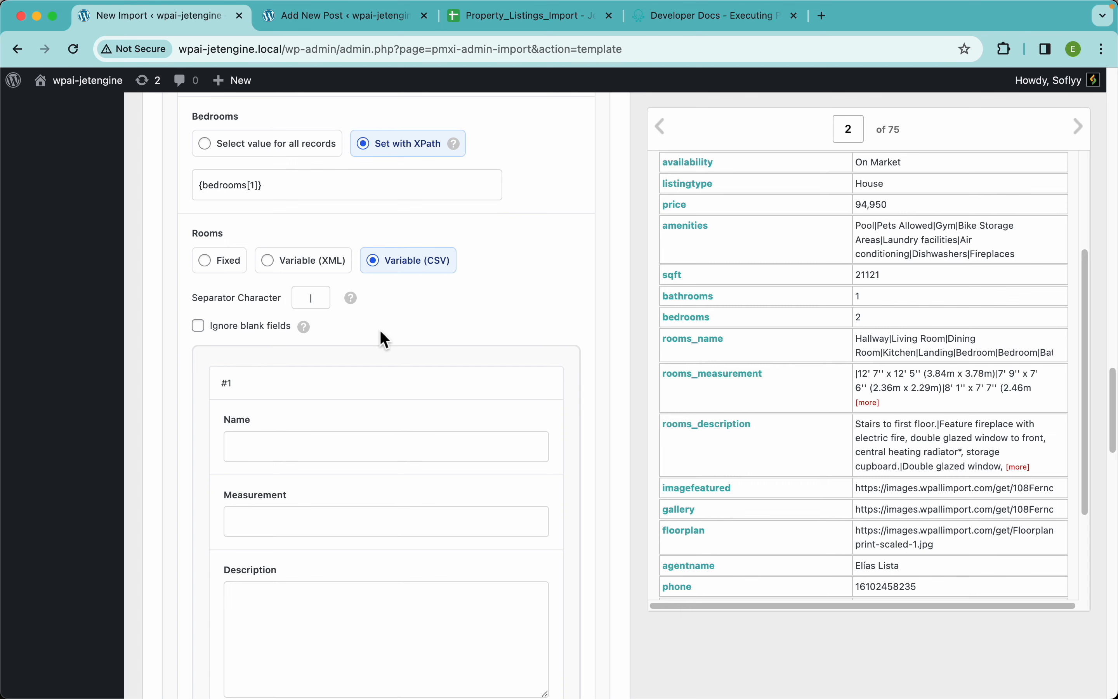
scroll(473, 323, "down", 3)
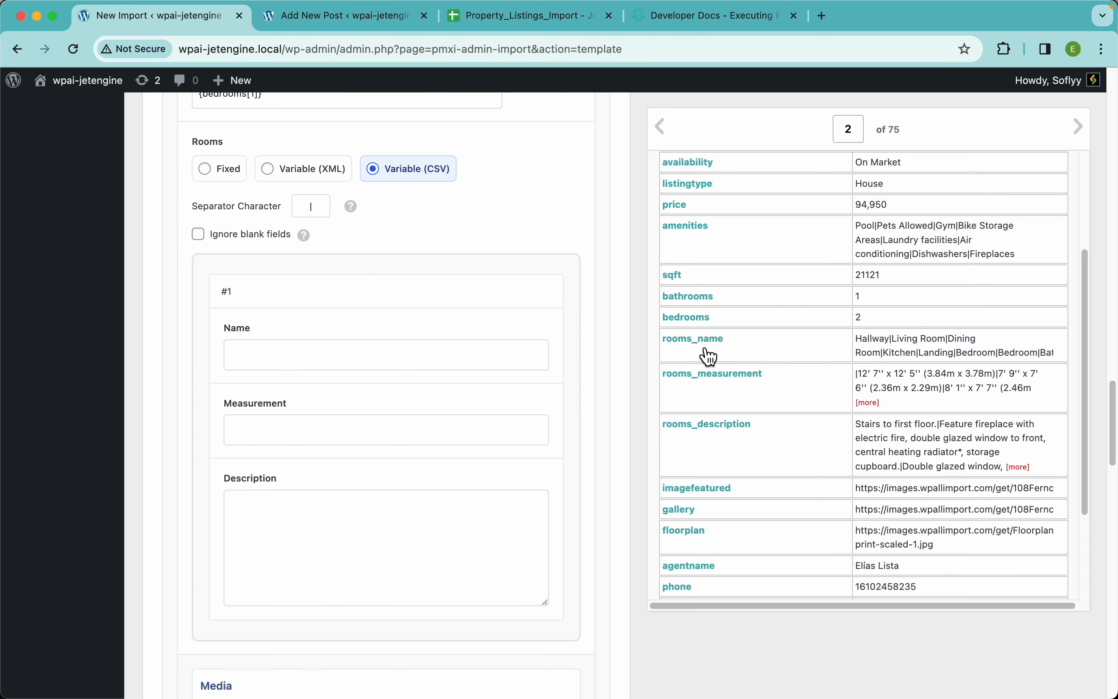
left_click_drag(706, 354, 447, 357)
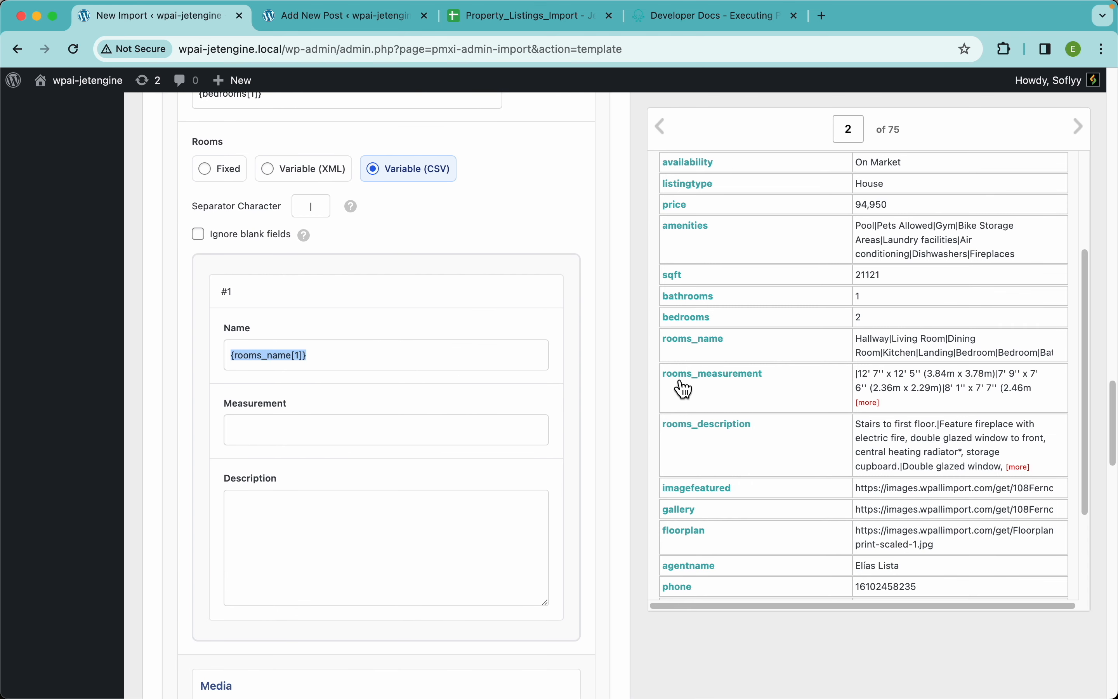
left_click_drag(681, 378, 469, 435)
left_click_drag(686, 434, 413, 511)
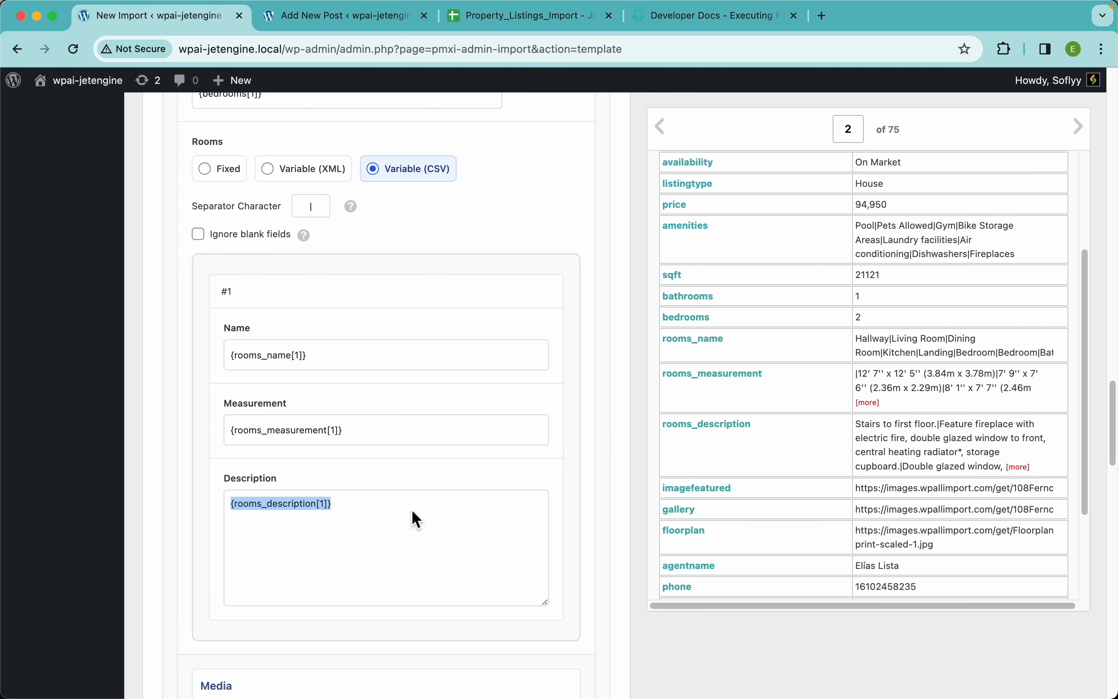
mouse_move(312, 245)
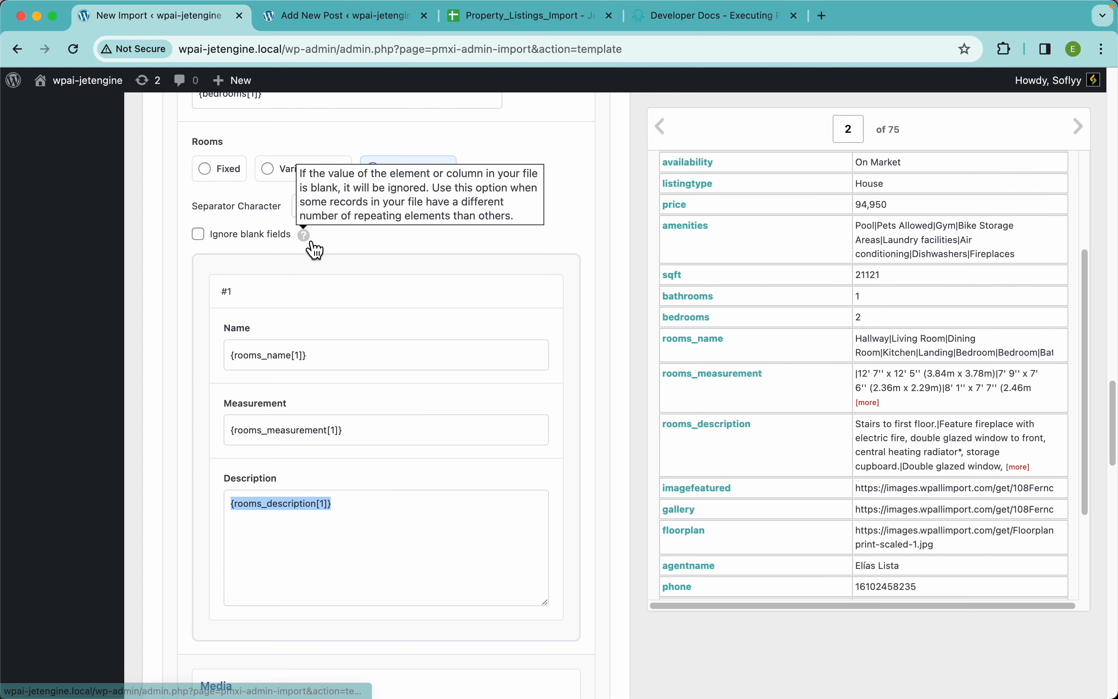
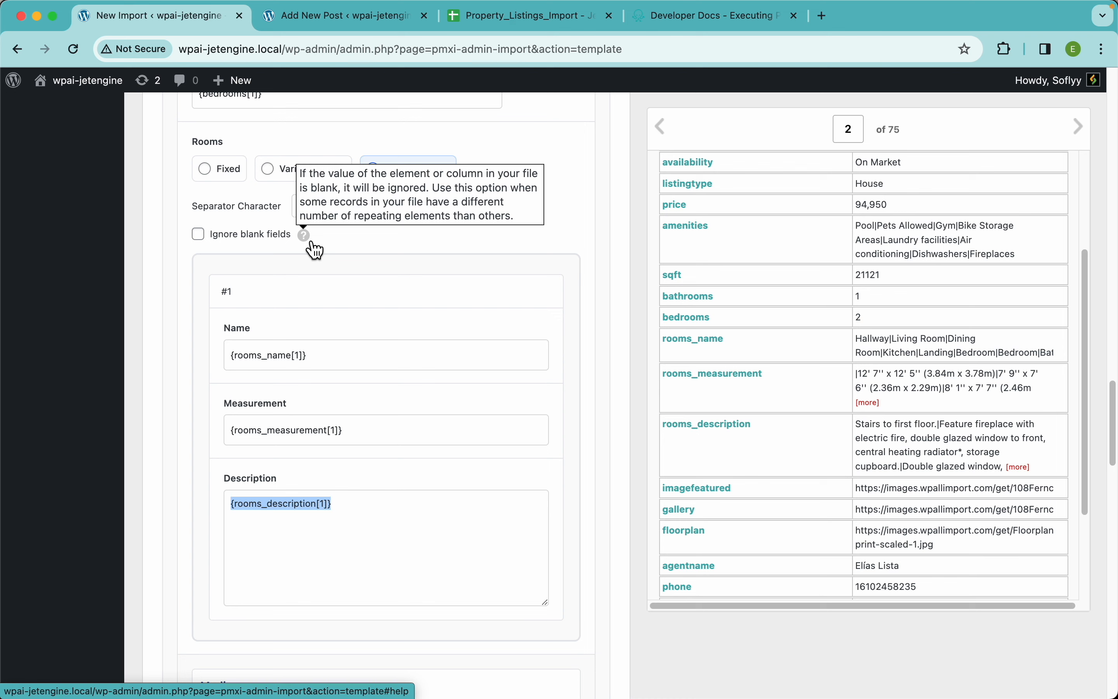
Make the Rooms repeater ignore blank fields and set its separator character to |
left_click(264, 236)
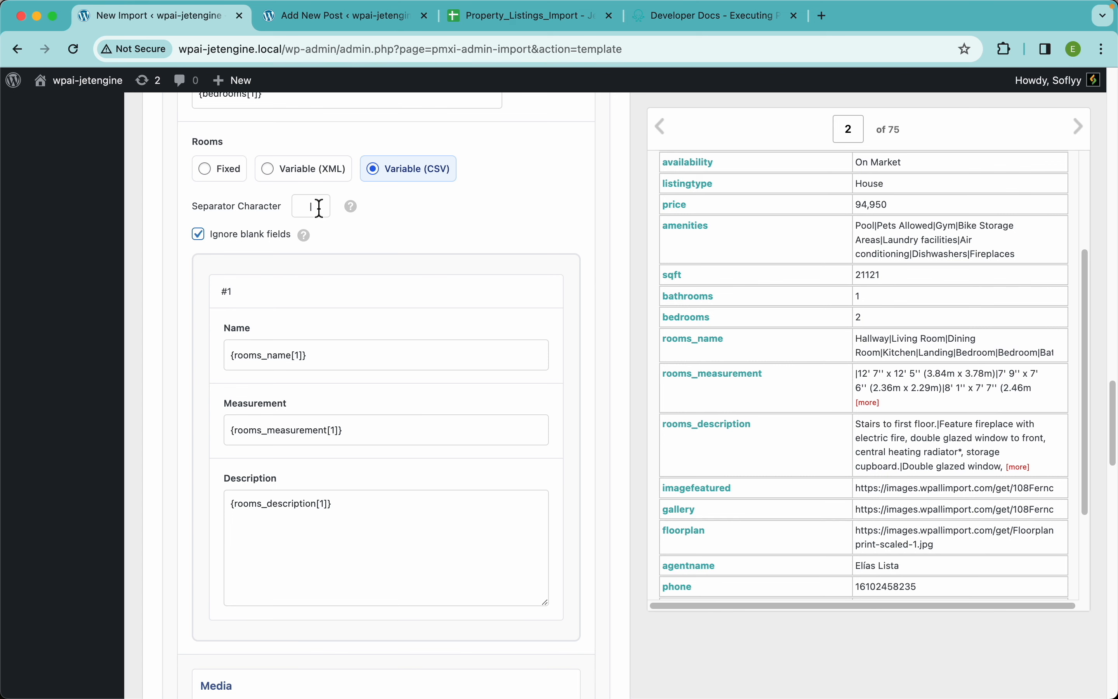
left_click_drag(318, 207, 267, 208)
type(";")
key("super+a")
type("|")
Map the Media section's Gallery field to {gallery[1]} and set its image URL separator to |
scroll(441, 395, "down", 10)
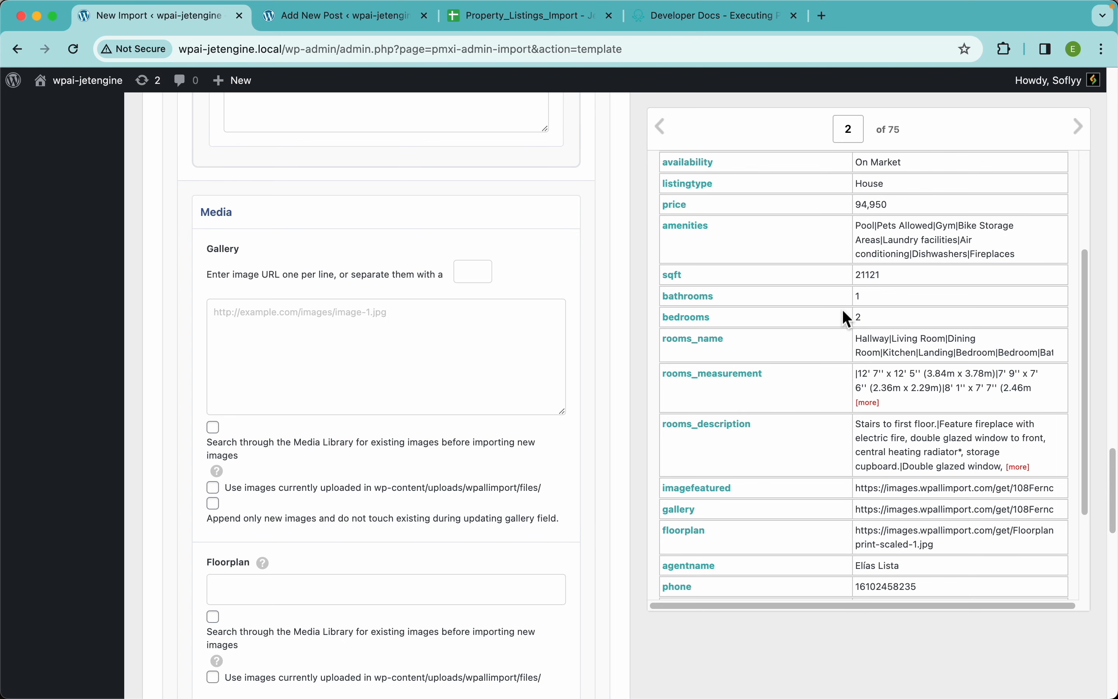
scroll(810, 436, "down", 3)
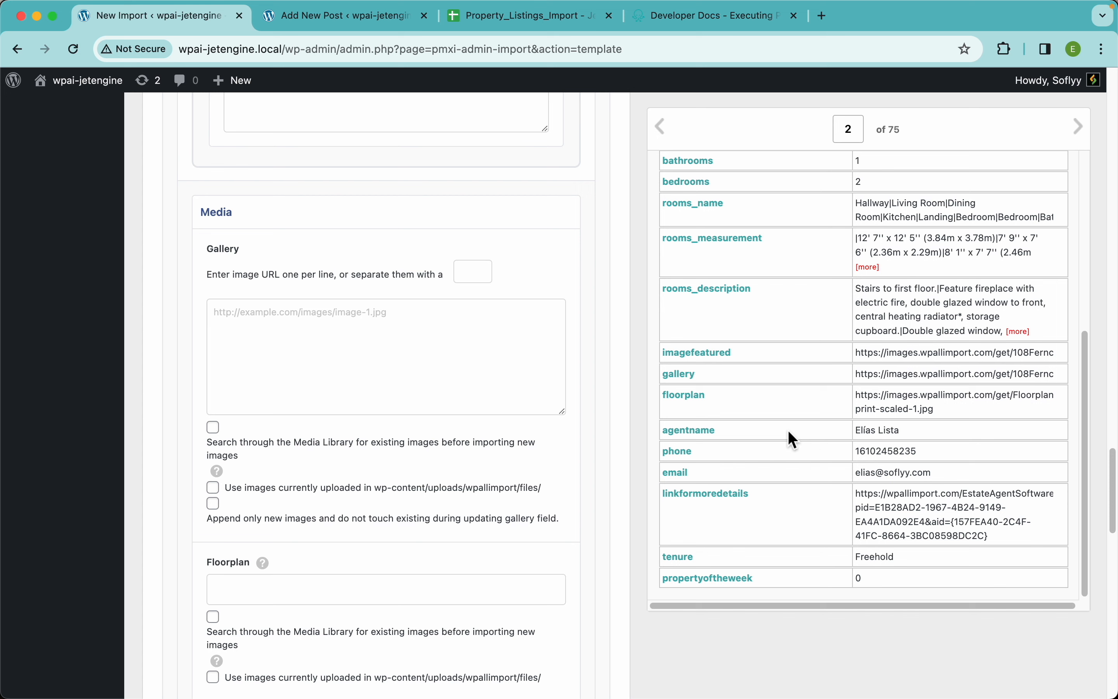
left_click_drag(690, 385, 380, 331)
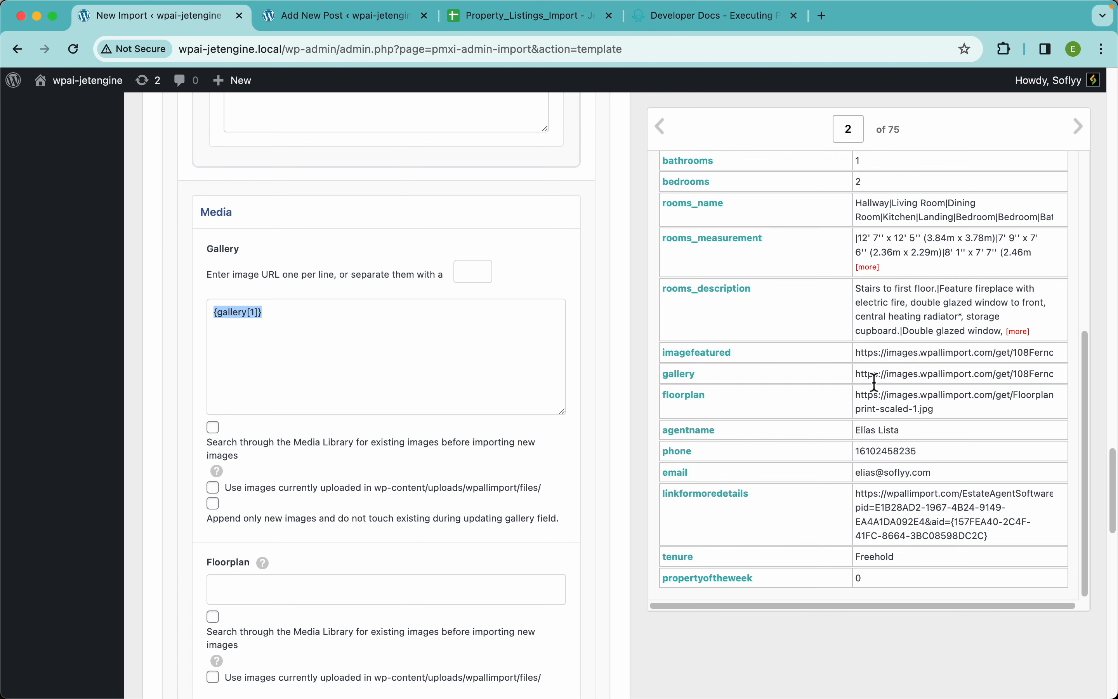
left_click(663, 137)
scroll(838, 450, "down", 5)
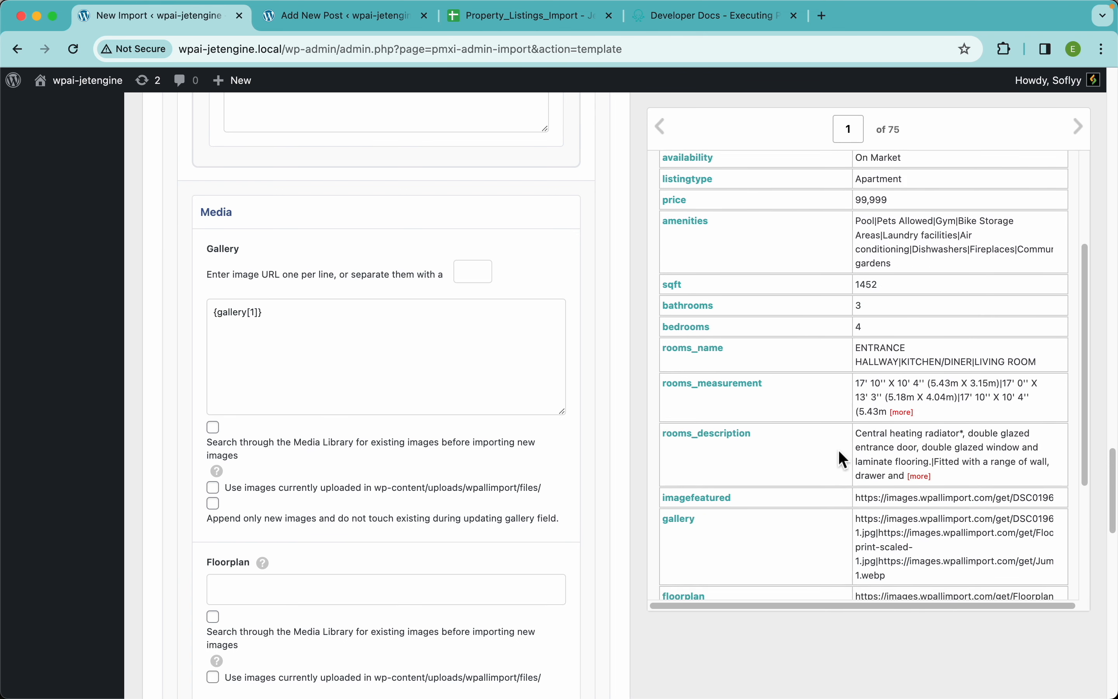
scroll(925, 485, "up", 5)
double_click(430, 344)
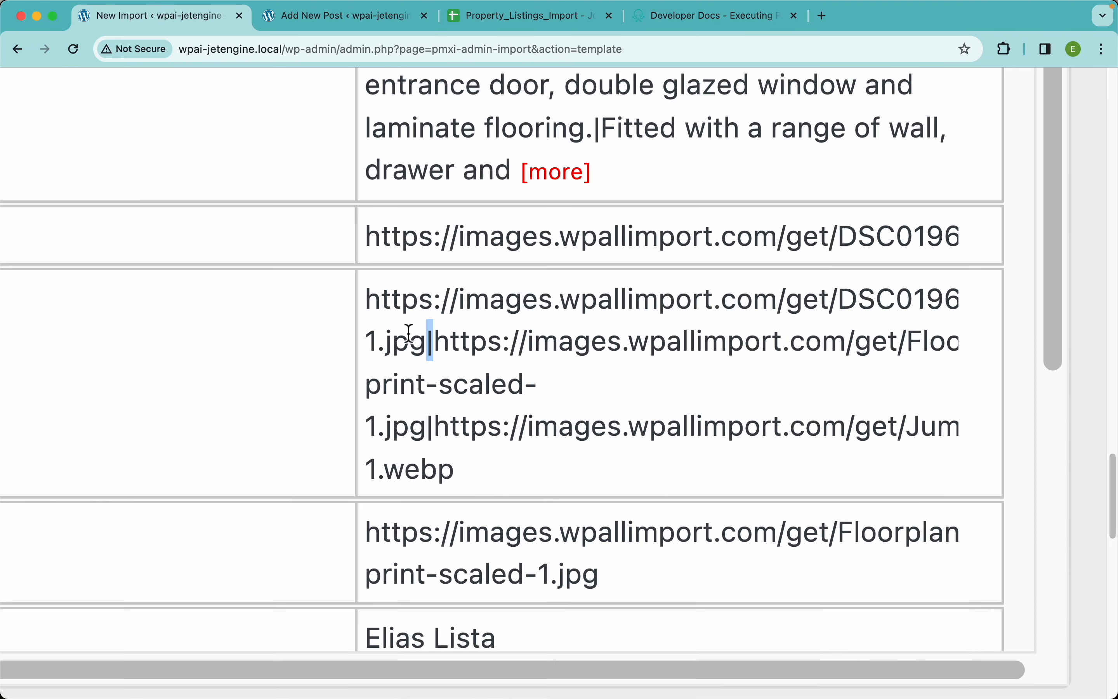
scroll(450, 337, "down", 5)
scroll(403, 266, "up", 3)
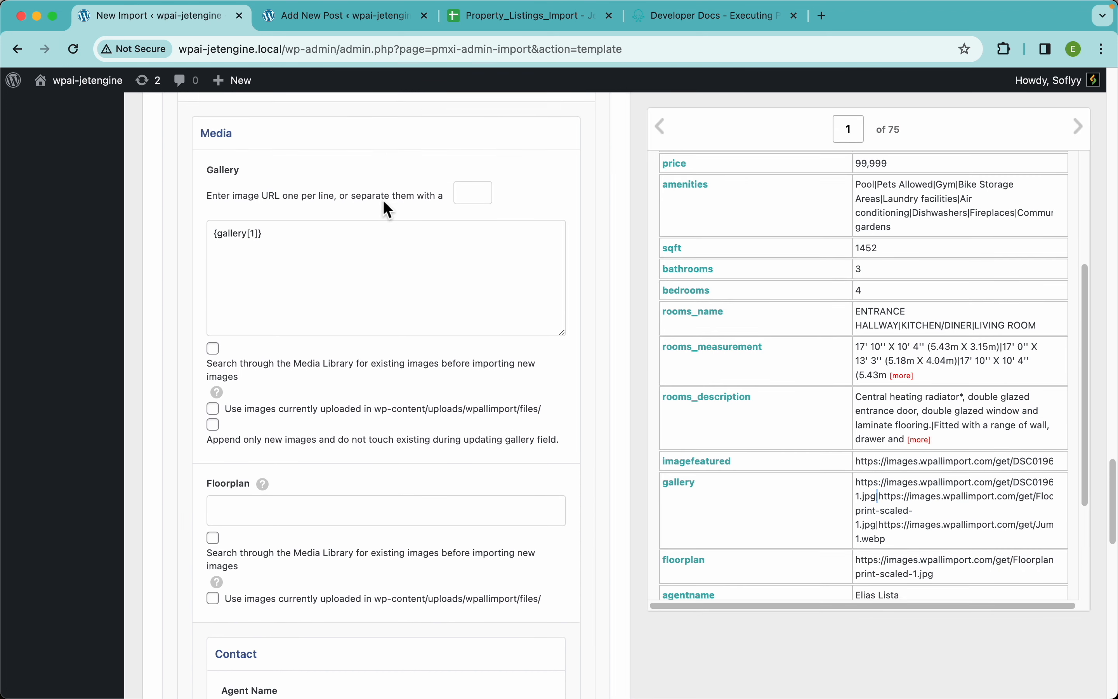
left_click(478, 245)
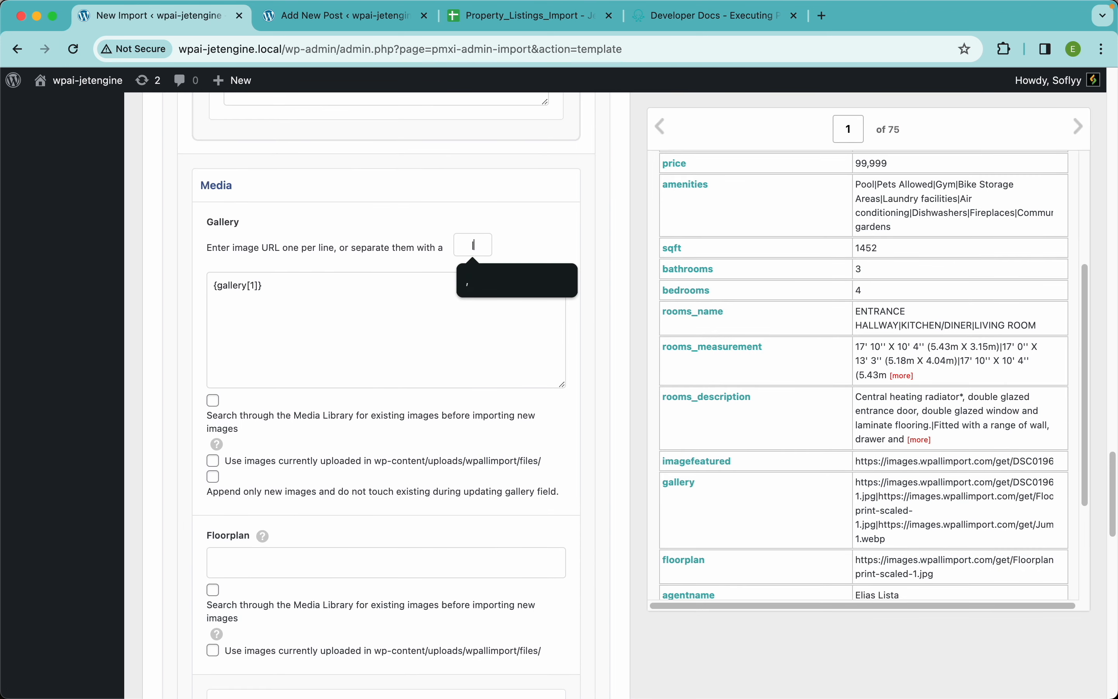
type("|")
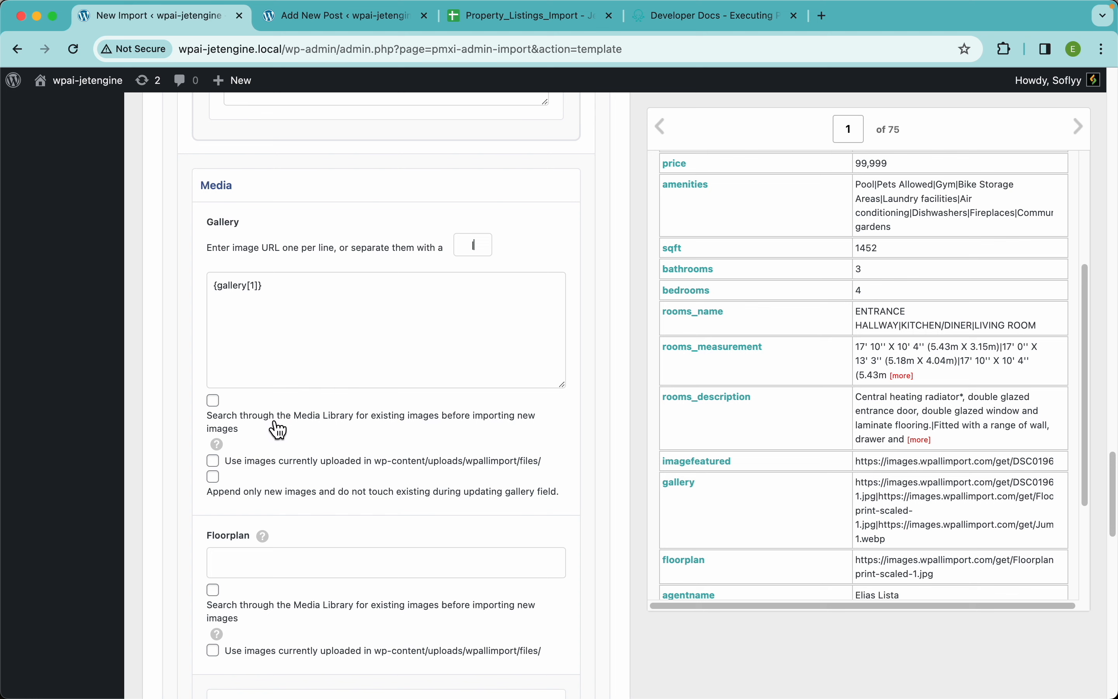
Make the Gallery field search the Media Library for existing images before importing, matching images by URL
left_click(216, 402)
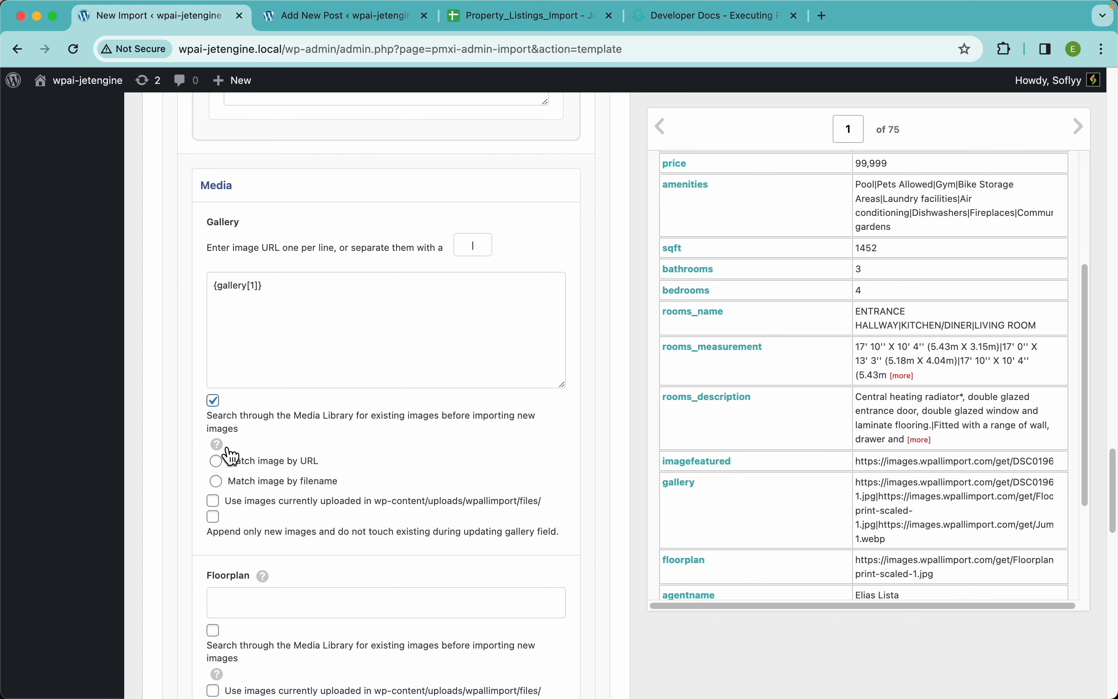
mouse_move(219, 450)
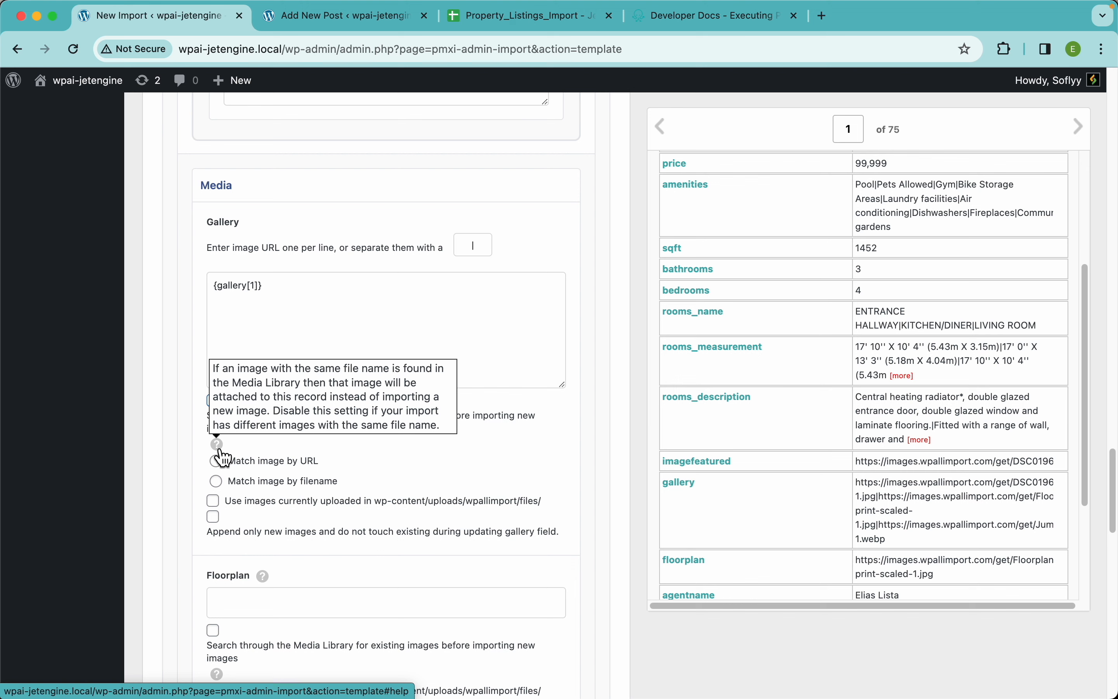
left_click(287, 465)
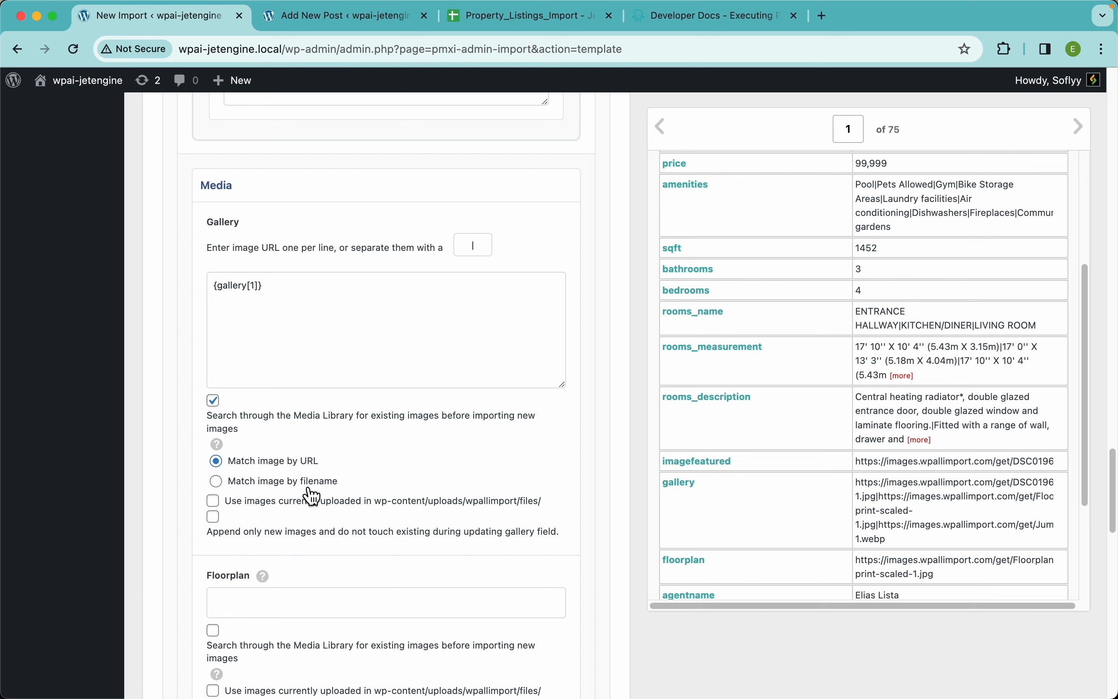
left_click(304, 485)
left_click(286, 464)
scroll(358, 349, "up", 15)
scroll(360, 354, "up", 15)
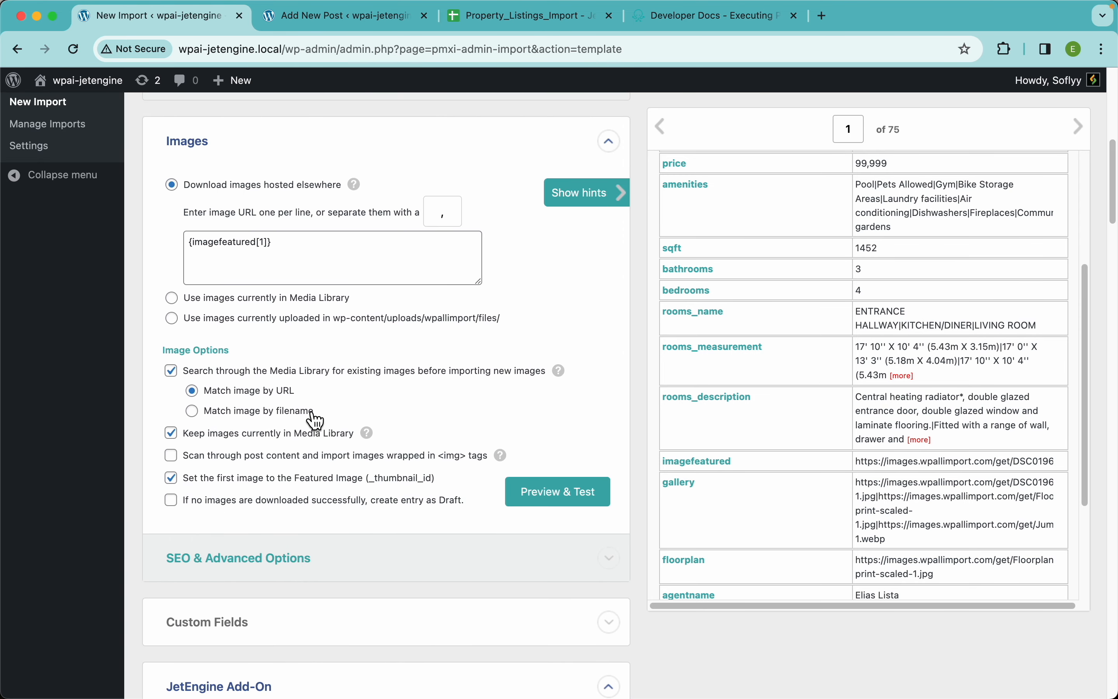
scroll(391, 362, "down", 15)
scroll(393, 363, "down", 15)
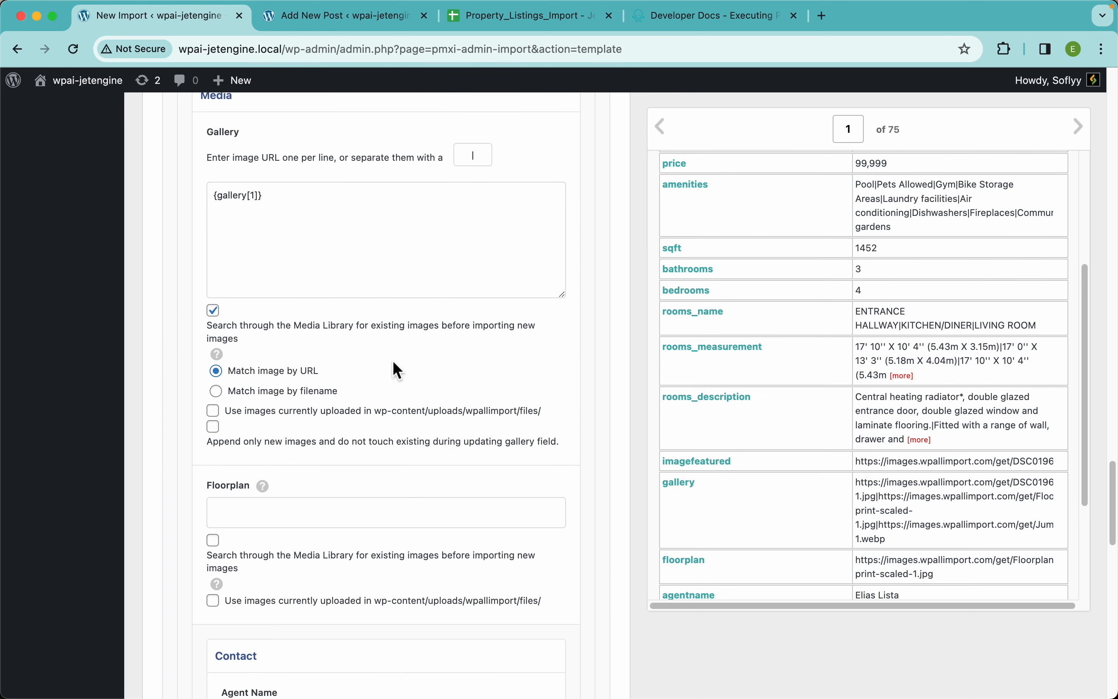
Map Floorplan to {floorplan[1]} and make it search the Media Library for existing images, matching by URL
scroll(428, 398, "down", 5)
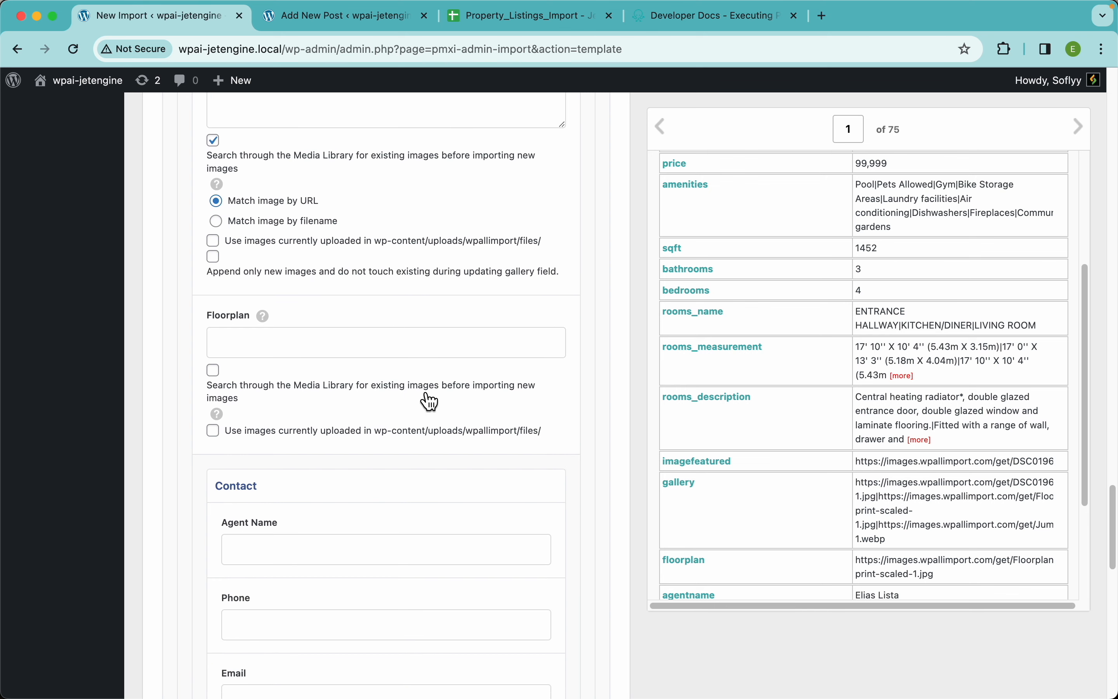
left_click_drag(687, 572, 379, 354)
left_click(214, 370)
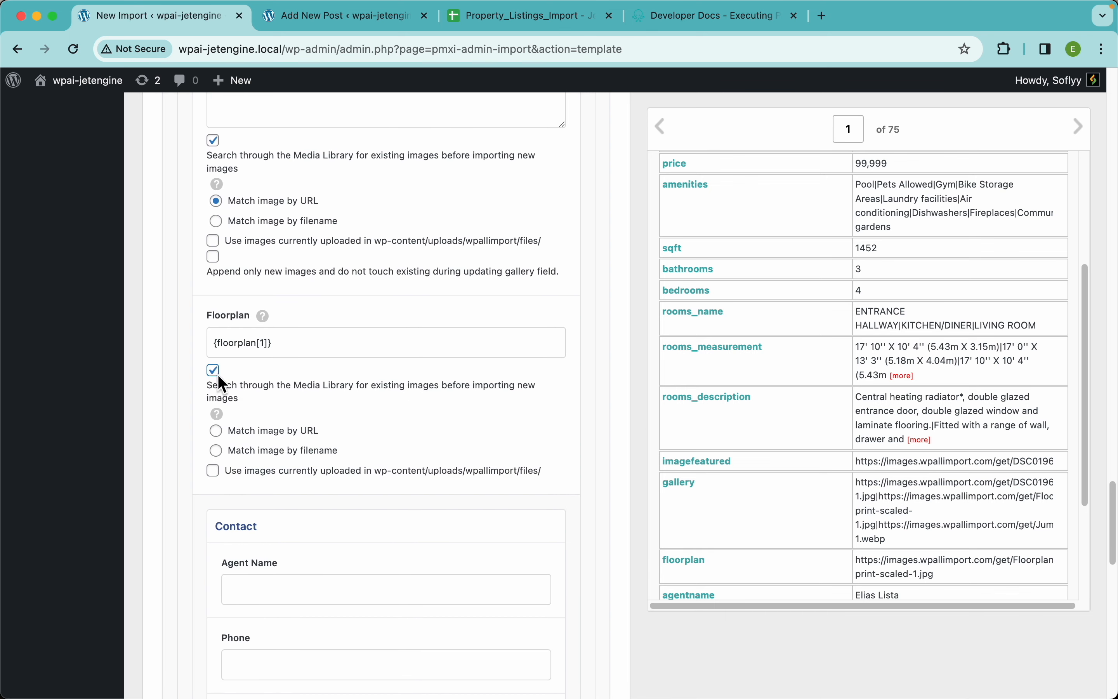
left_click(262, 431)
scroll(470, 371, "up", 8)
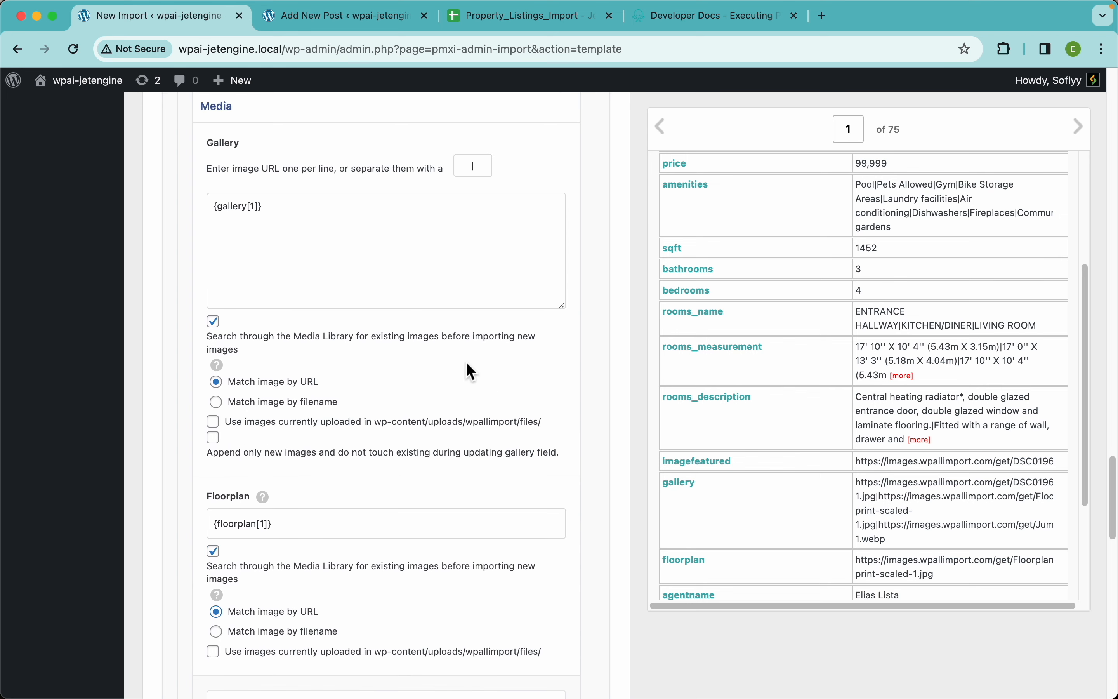
Map the Contact fields: Agent Name to {agentname[1]}, Phone to {phone[1]}, Email to {email[1]} and Link for more details to {linkformoredetails[1]}
scroll(470, 371, "down", 9)
scroll(466, 363, "down", 5)
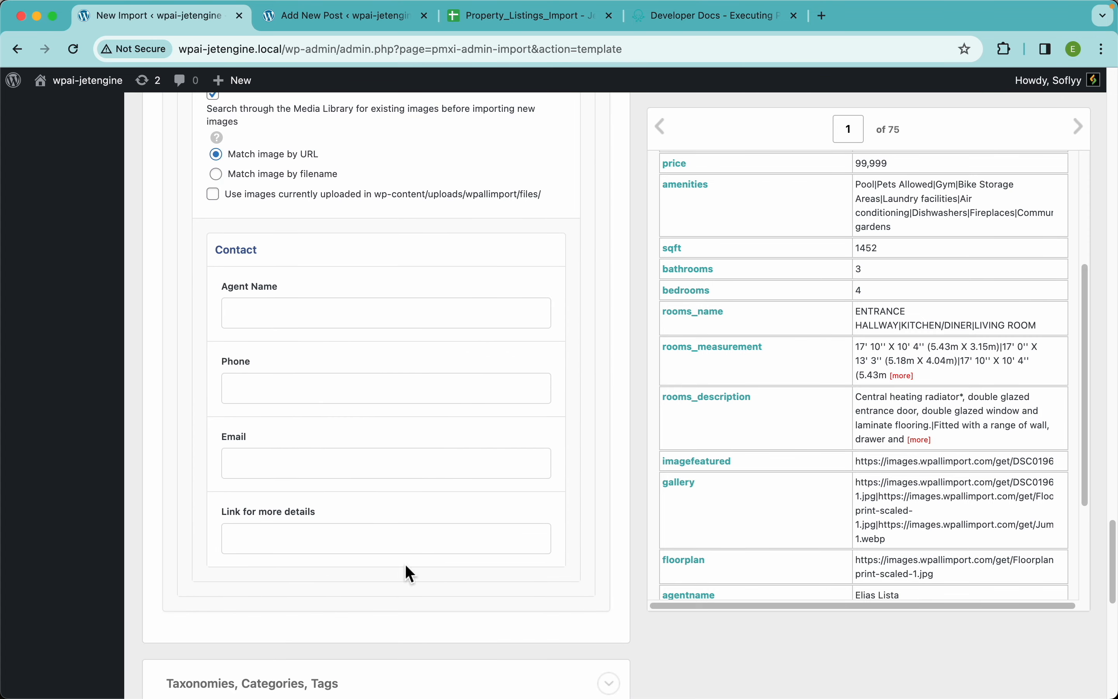
scroll(804, 450, "down", 1)
scroll(800, 443, "down", 5)
left_click_drag(711, 431, 389, 313)
left_click_drag(688, 459, 517, 400)
left_click_drag(684, 472, 501, 478)
left_click_drag(685, 506, 466, 538)
left_click(523, 440)
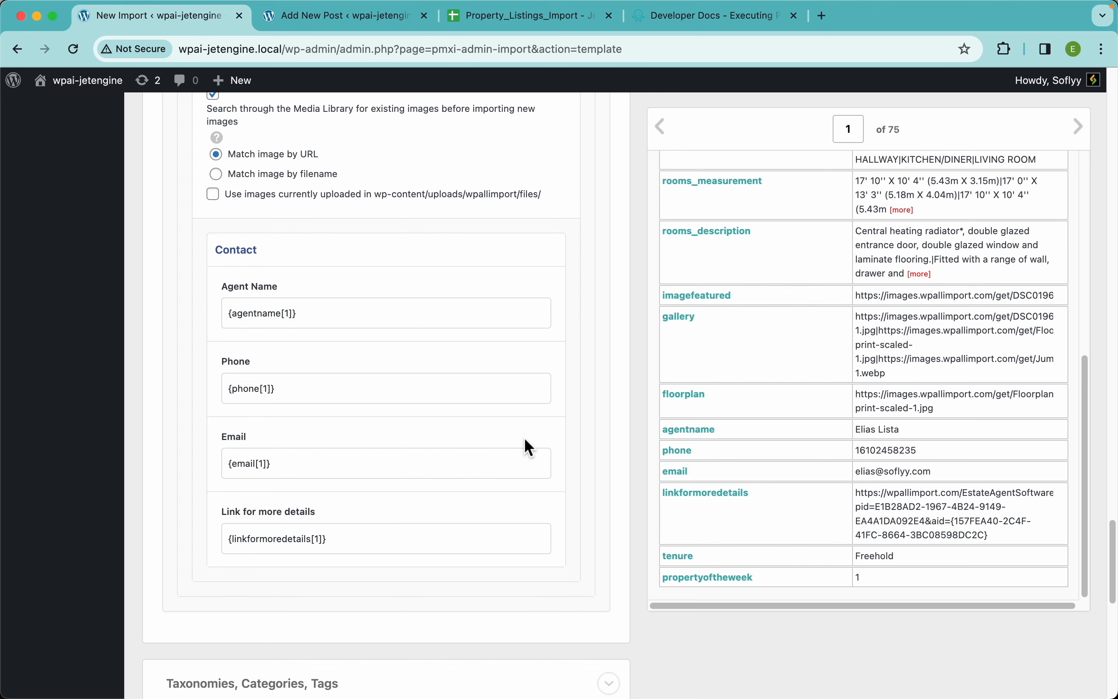
Review the JetEngine Add-On field mappings from Listing Info through Contact, including the fixed choices offered for Availability
scroll(469, 467, "up", 20)
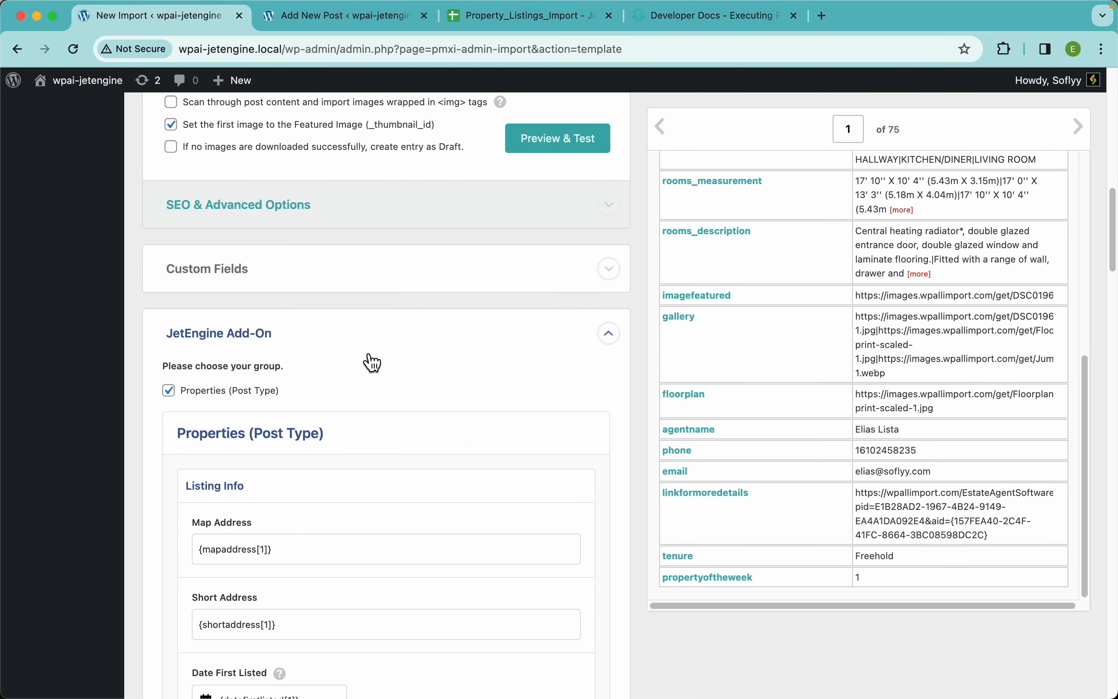
scroll(459, 426, "down", 7)
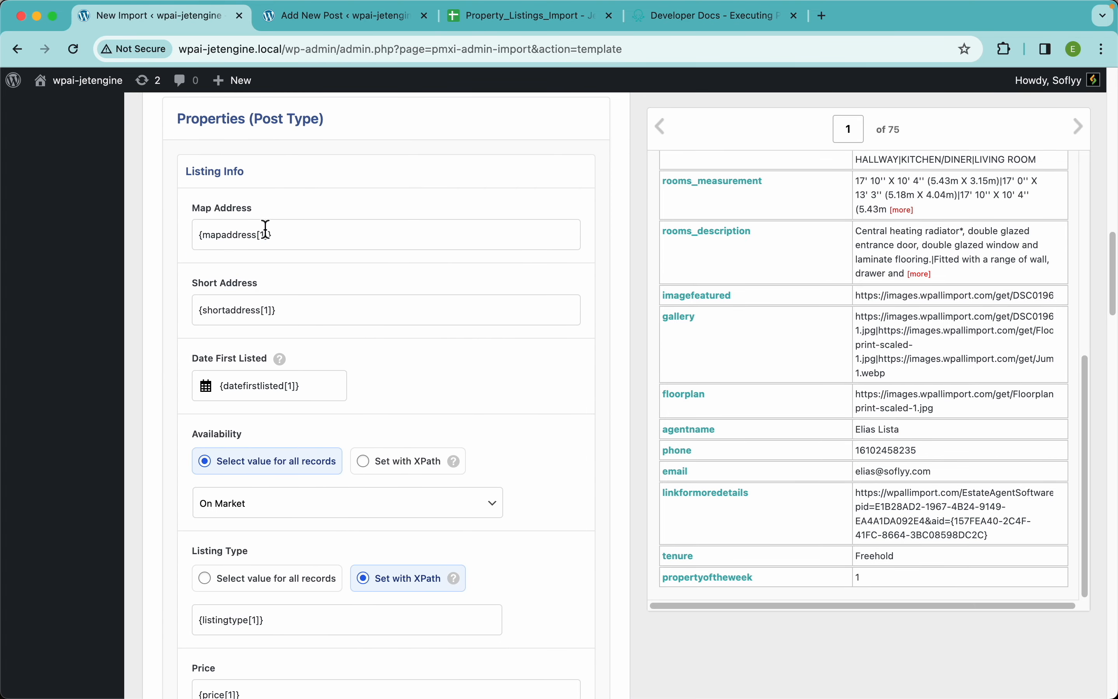
scroll(335, 337, "down", 5)
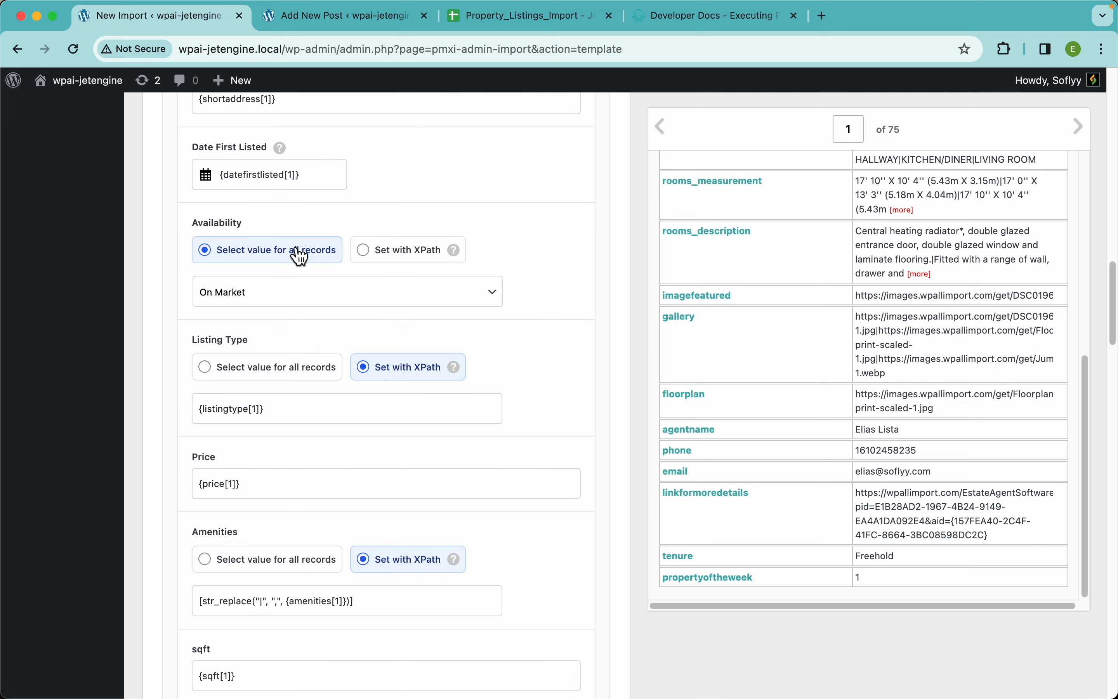
left_click(428, 296)
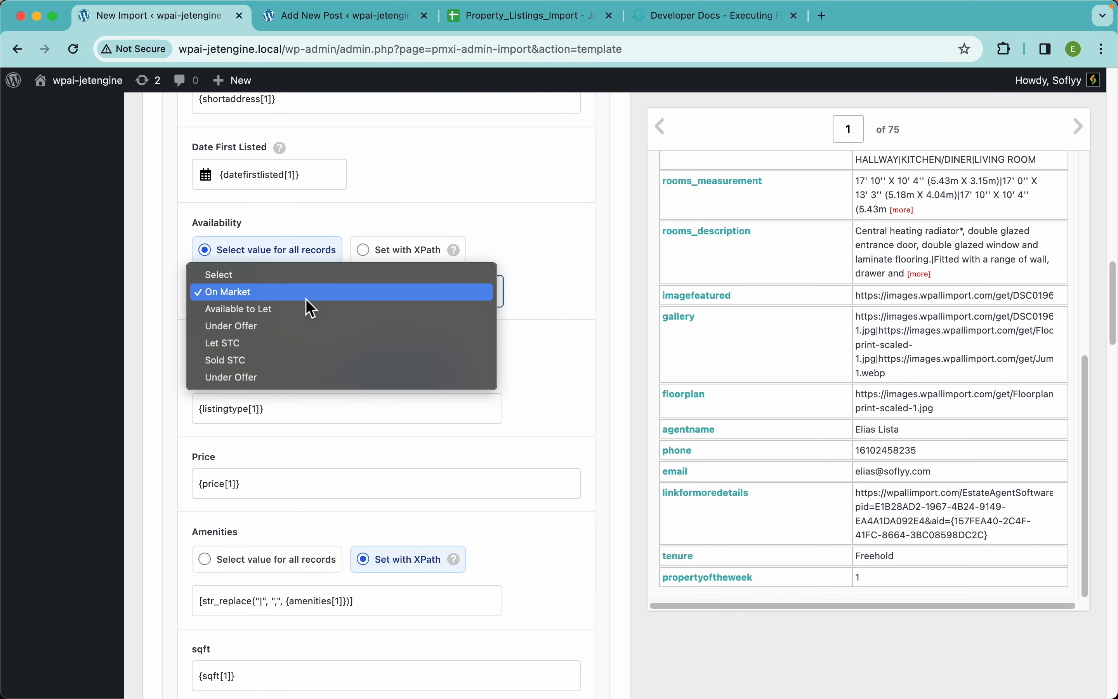
left_click(568, 294)
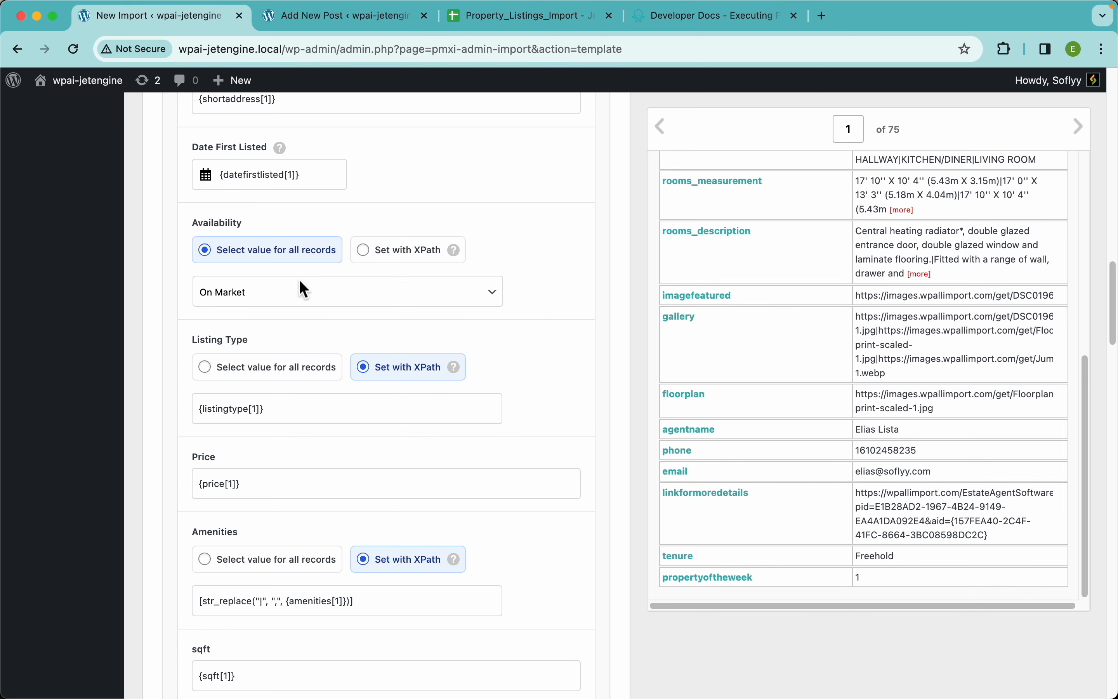
scroll(508, 364, "down", 3)
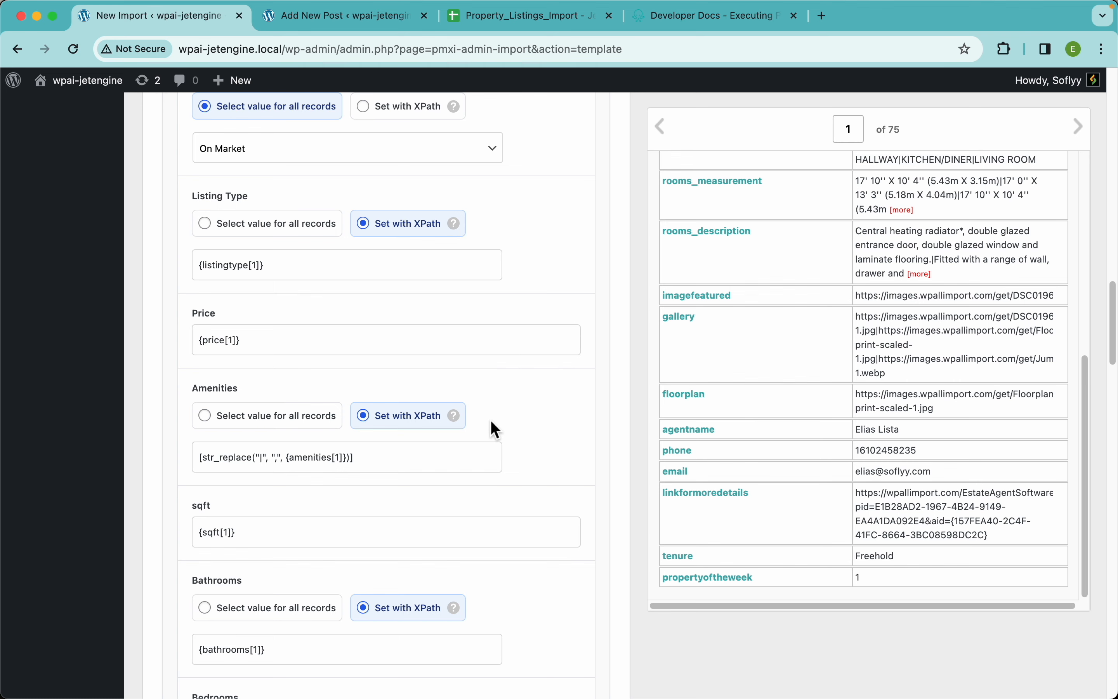
scroll(491, 420, "down", 5)
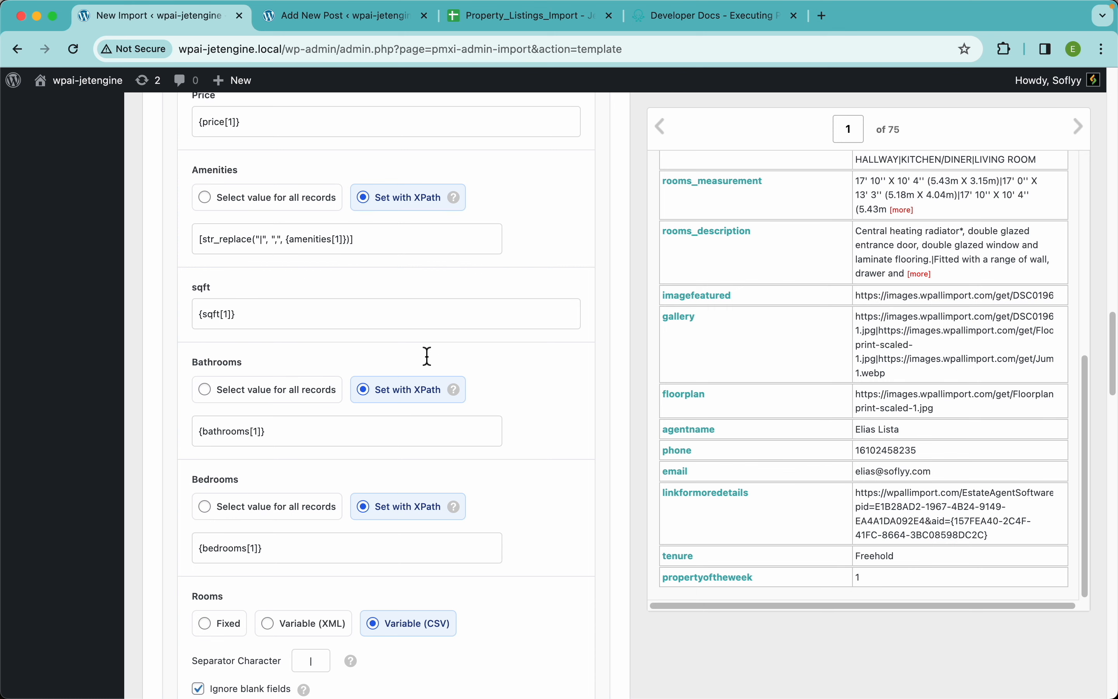
scroll(428, 356, "down", 9)
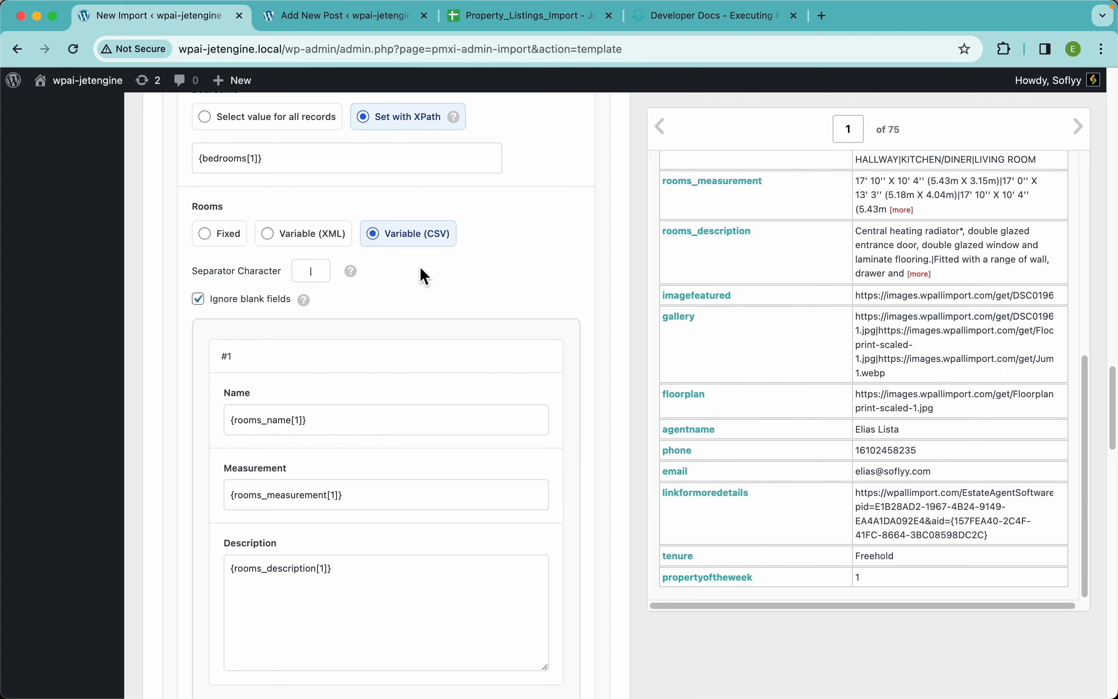
scroll(472, 335, "down", 12)
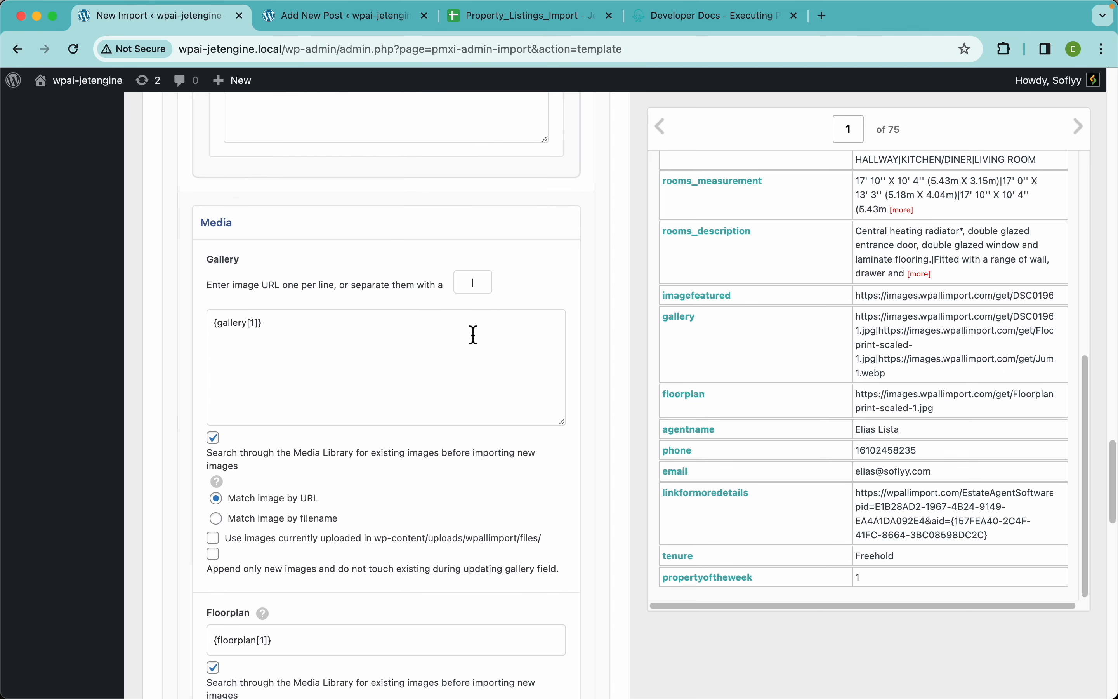
scroll(473, 335, "down", 5)
scroll(452, 347, "down", 9)
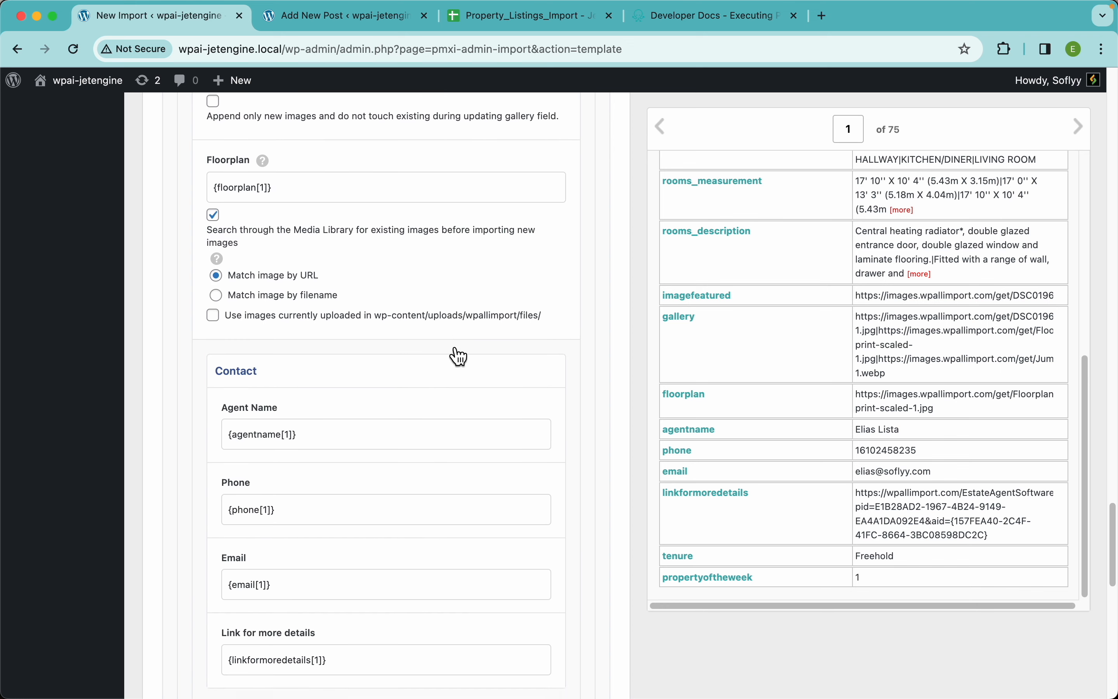
scroll(387, 378, "down", 4)
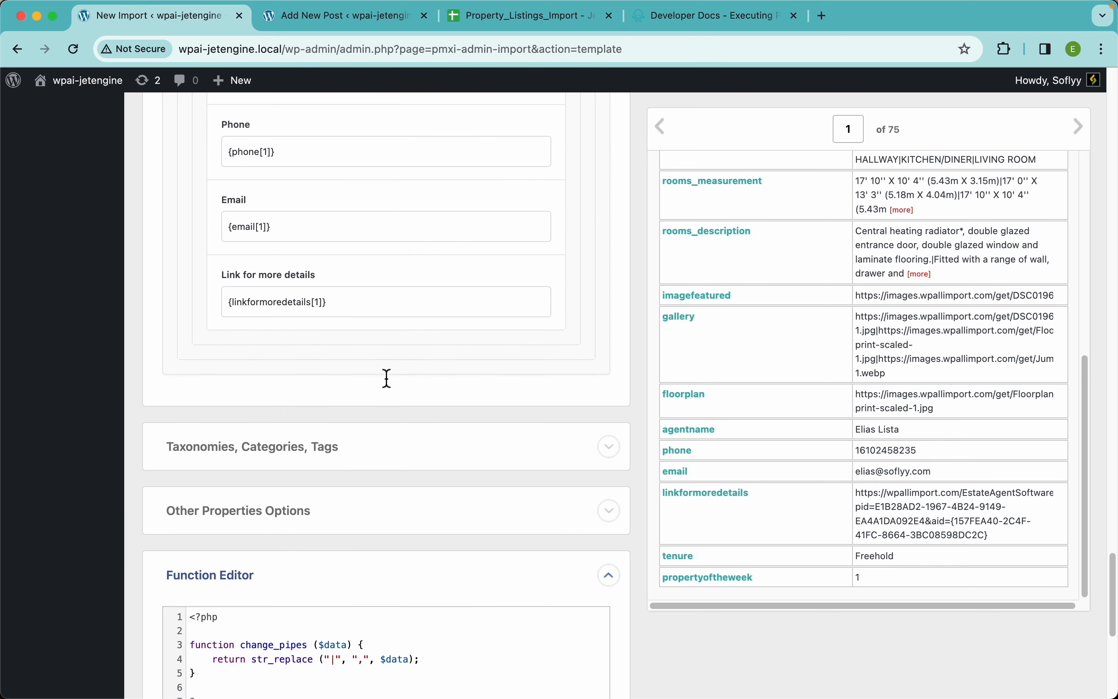
Enable the Tenure taxonomy with a single term per property mapped to {tenure[1]}, and enable the Property of the Week taxonomy
scroll(387, 378, "down", 4)
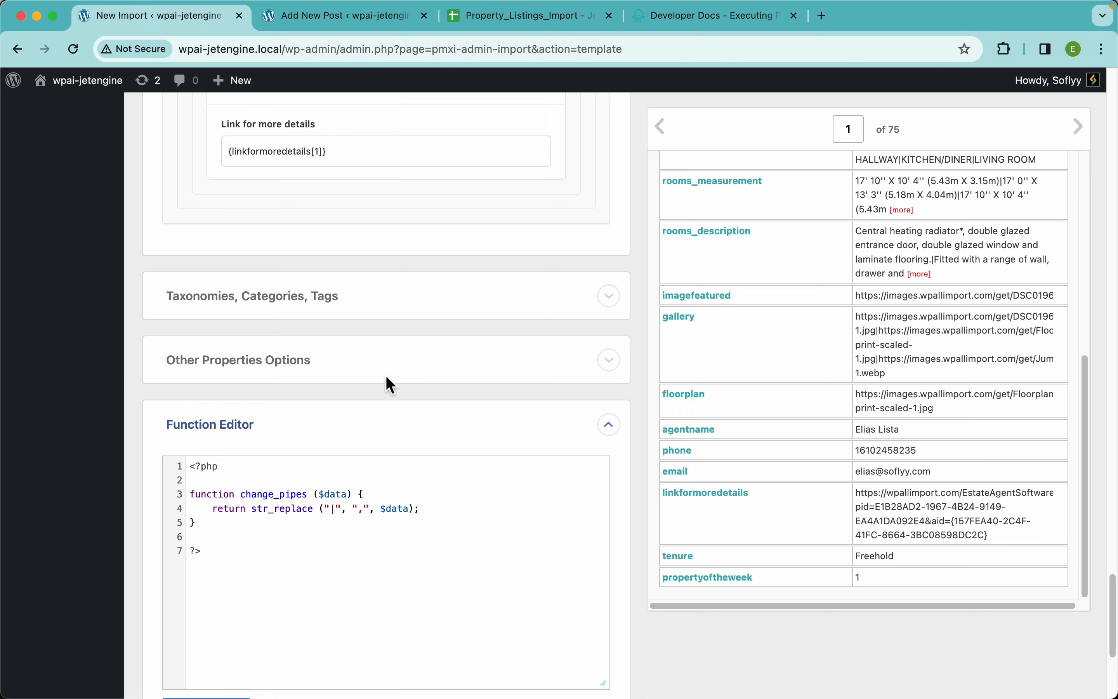
left_click(257, 284)
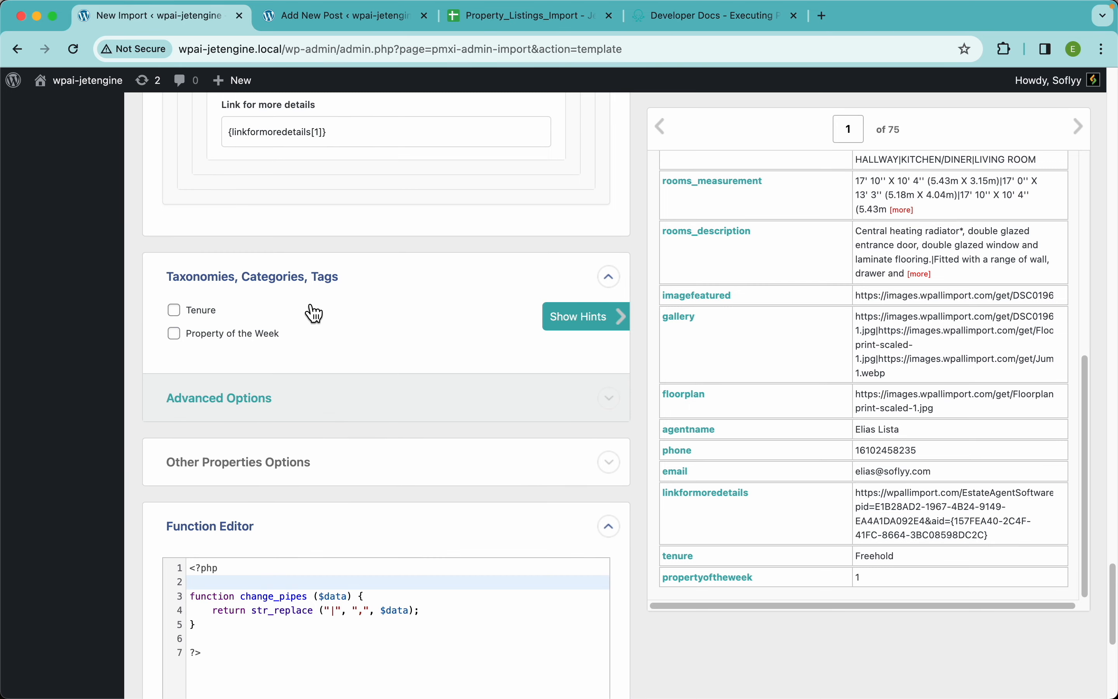
left_click(196, 310)
scroll(410, 348, "down", 2)
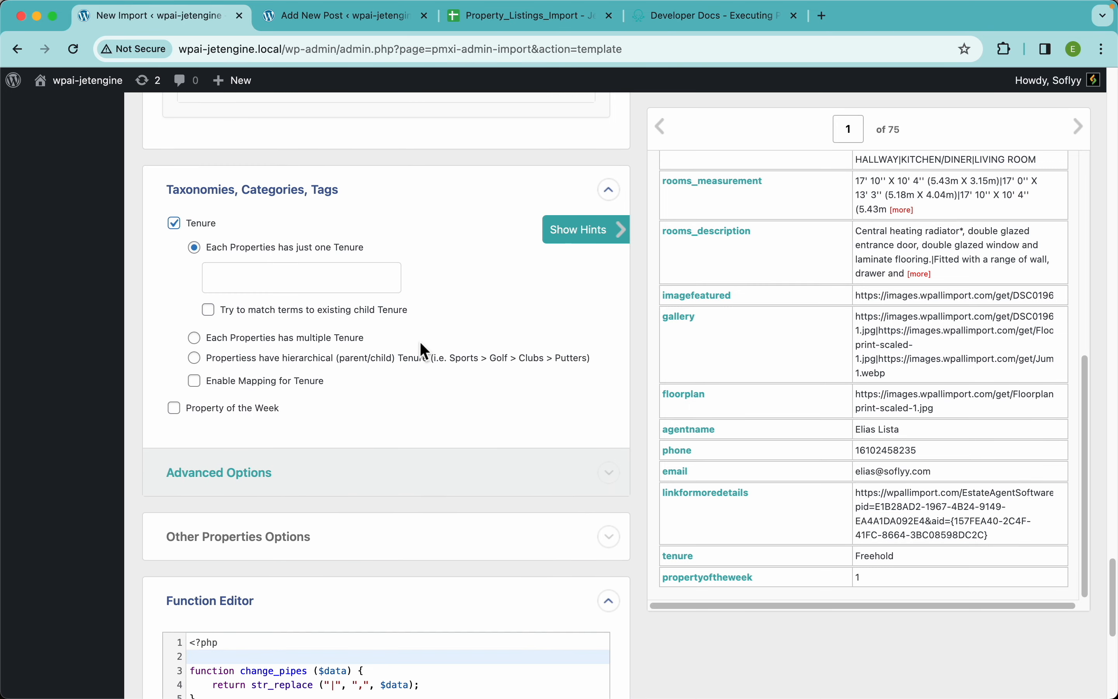
left_click_drag(680, 556, 308, 281)
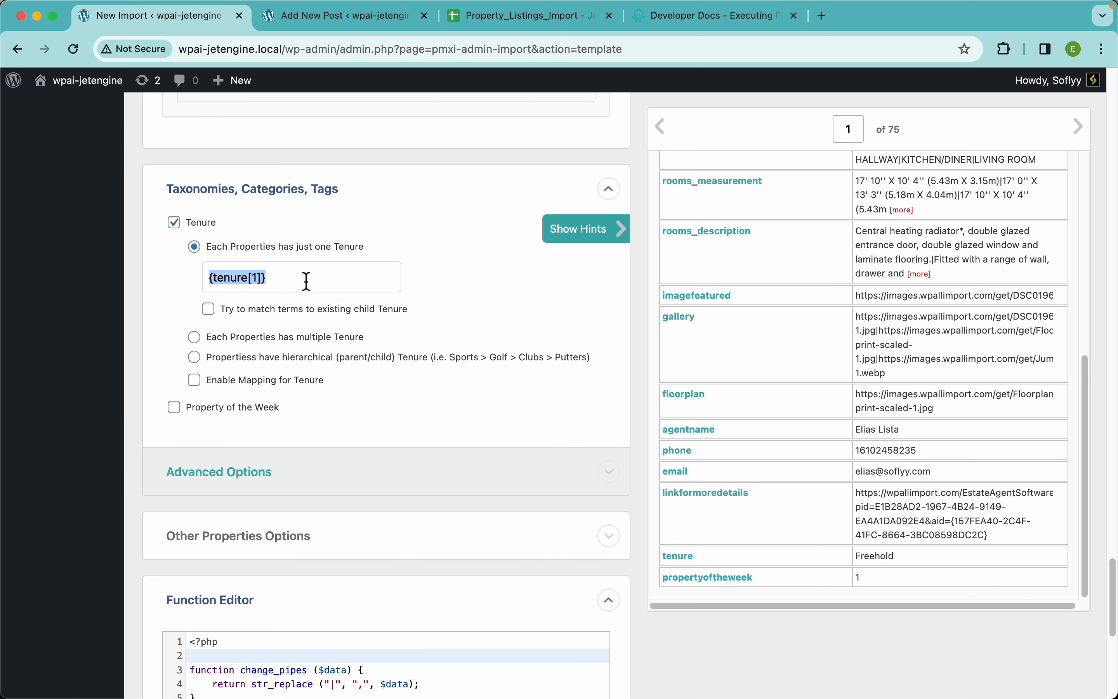
left_click(272, 415)
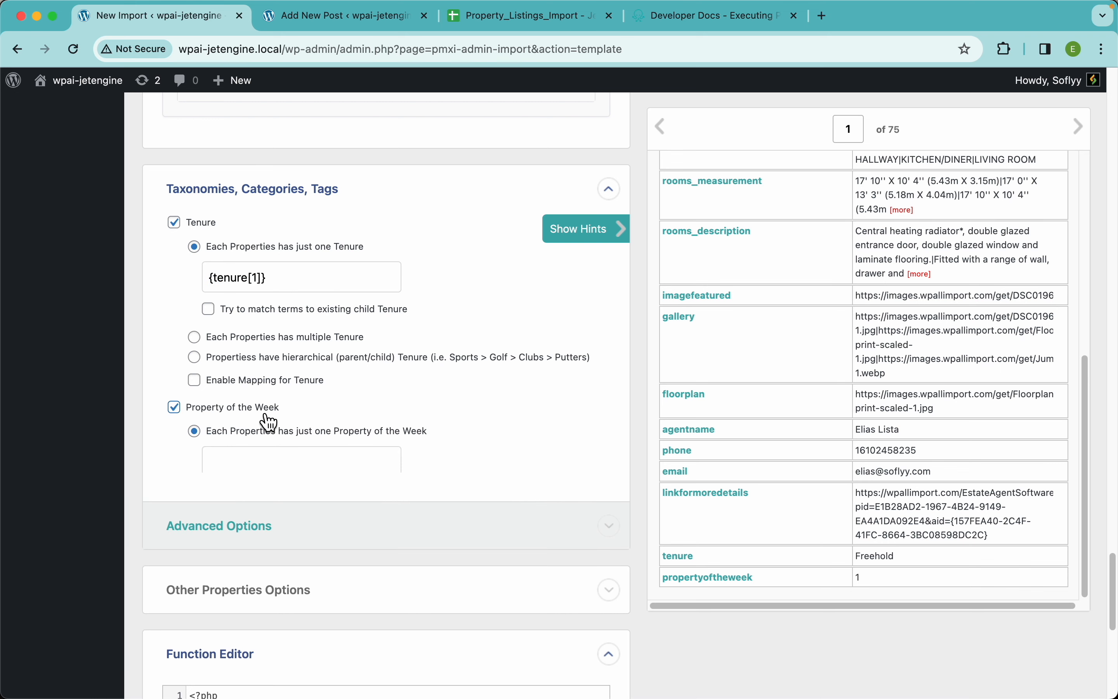
Compare the propertyoftheweek values of records 1 and 2 with the Property of the Week terms offered in the property editor
scroll(366, 425, "down", 2)
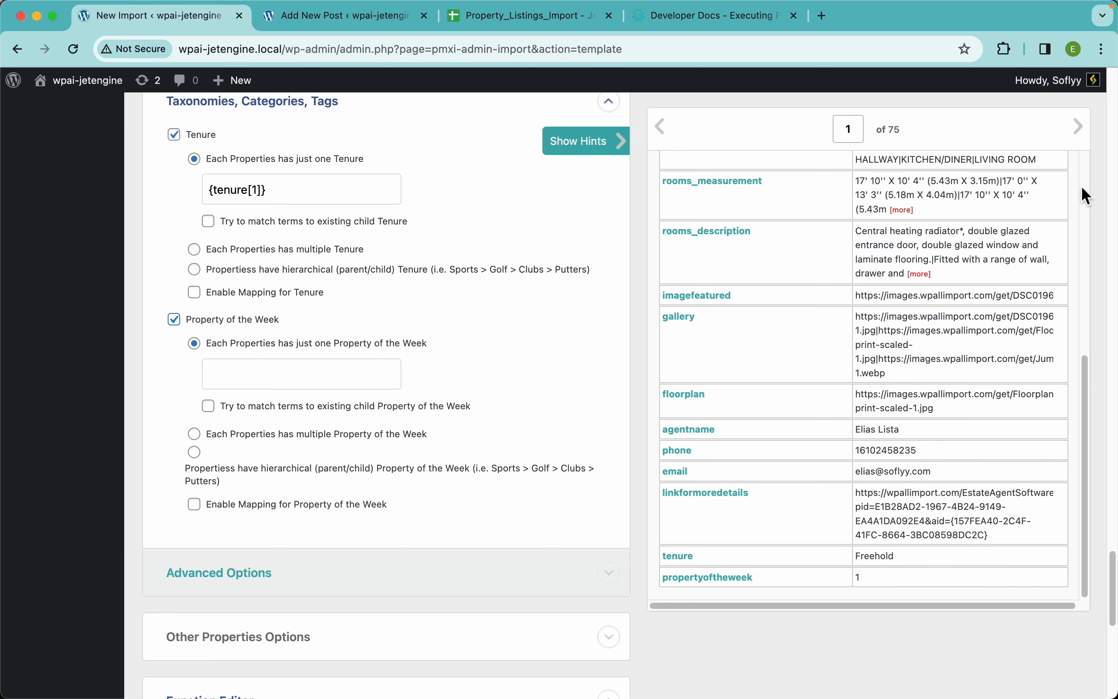
left_click(1086, 141)
scroll(863, 379, "down", 5)
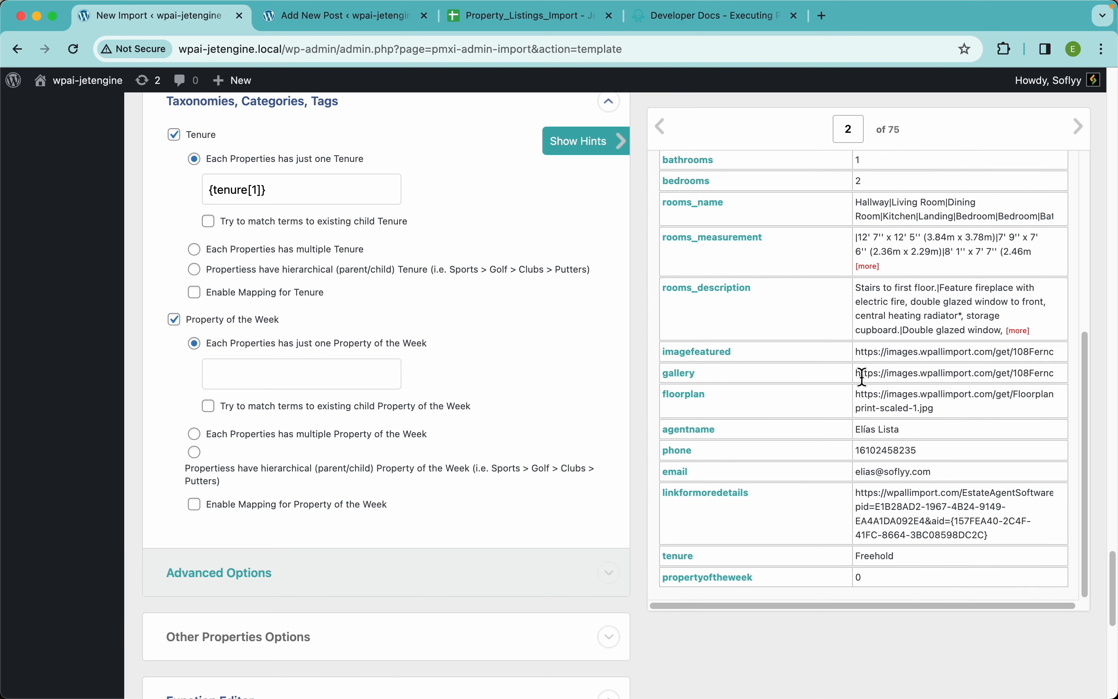
left_click(662, 127)
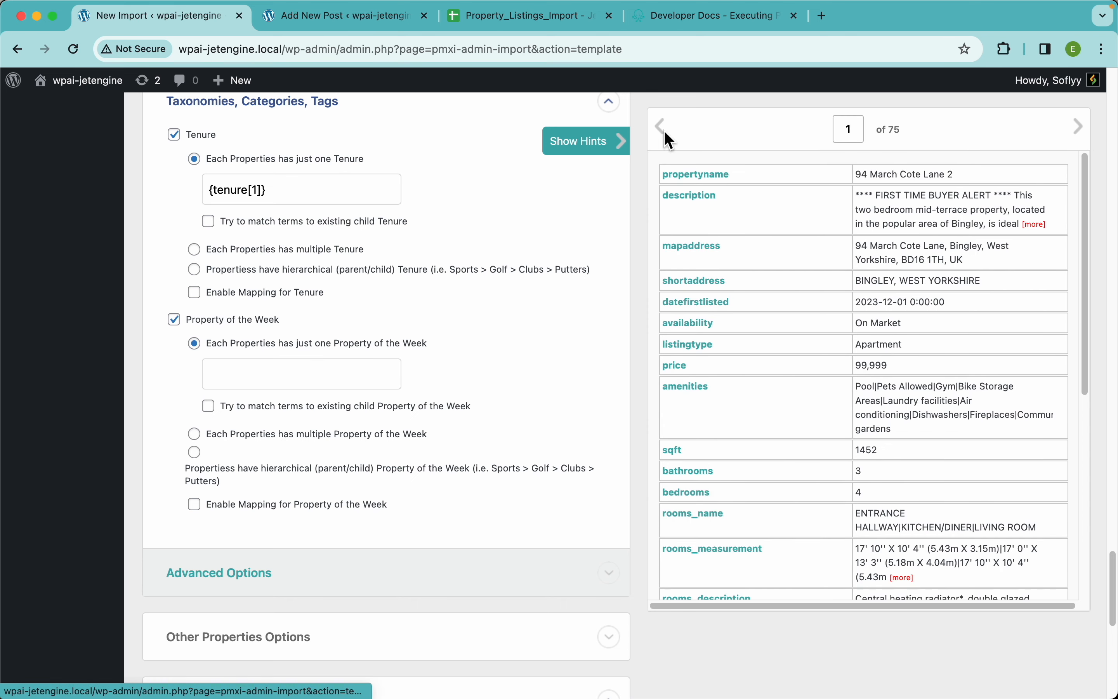
left_click(382, 27)
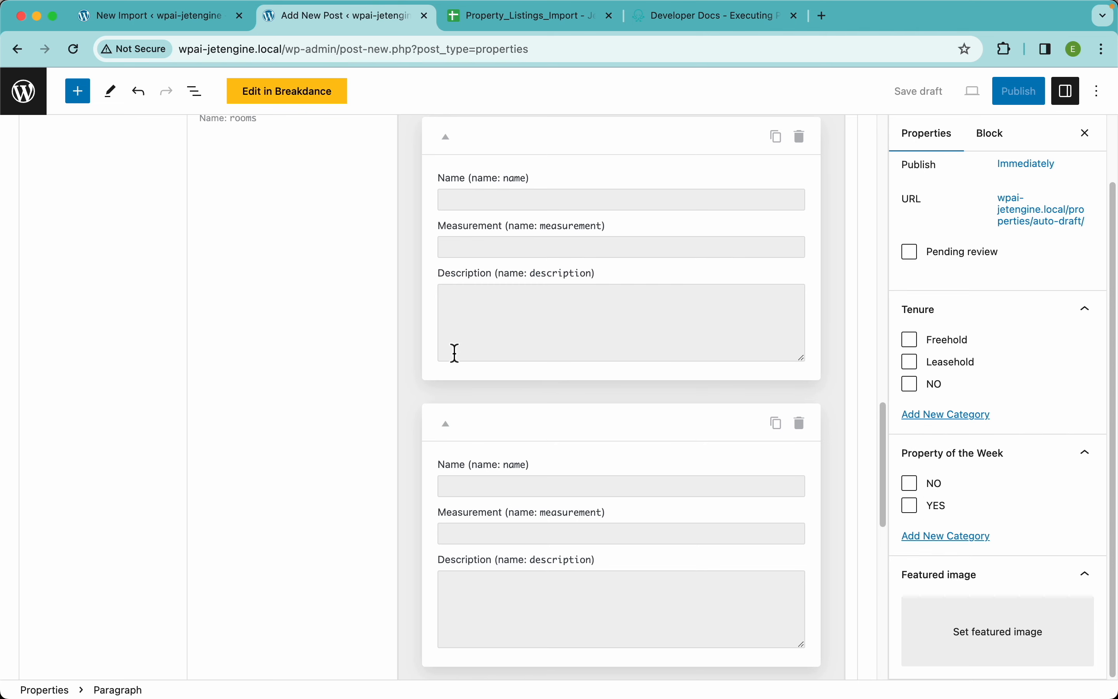
left_click(198, 27)
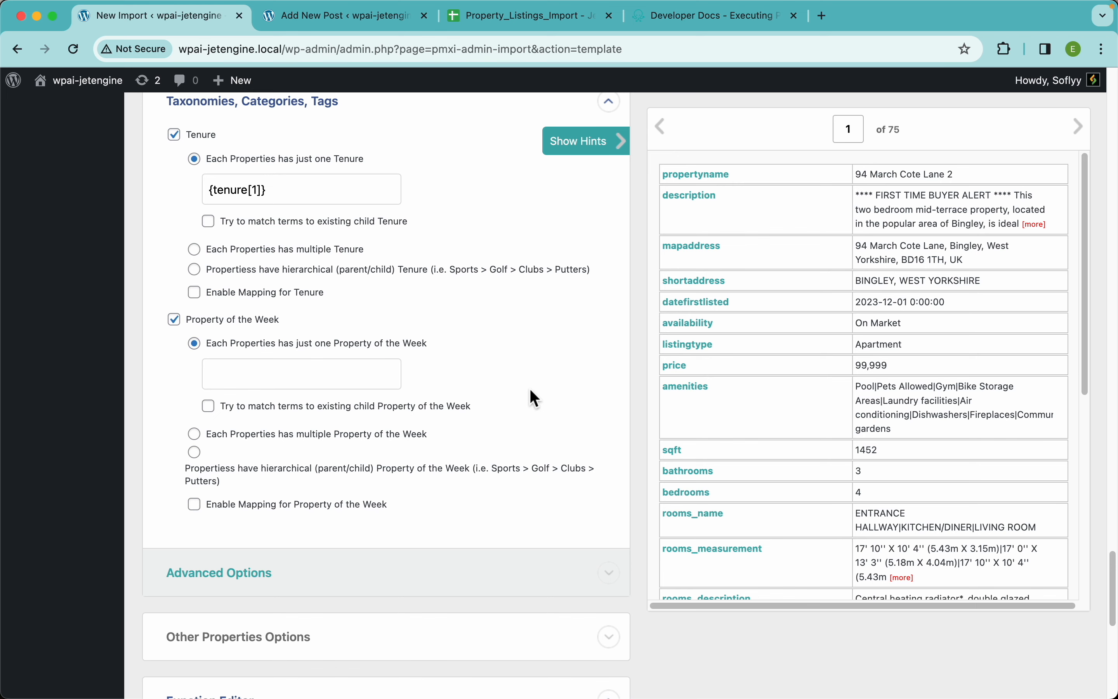
scroll(520, 402, "down", 5)
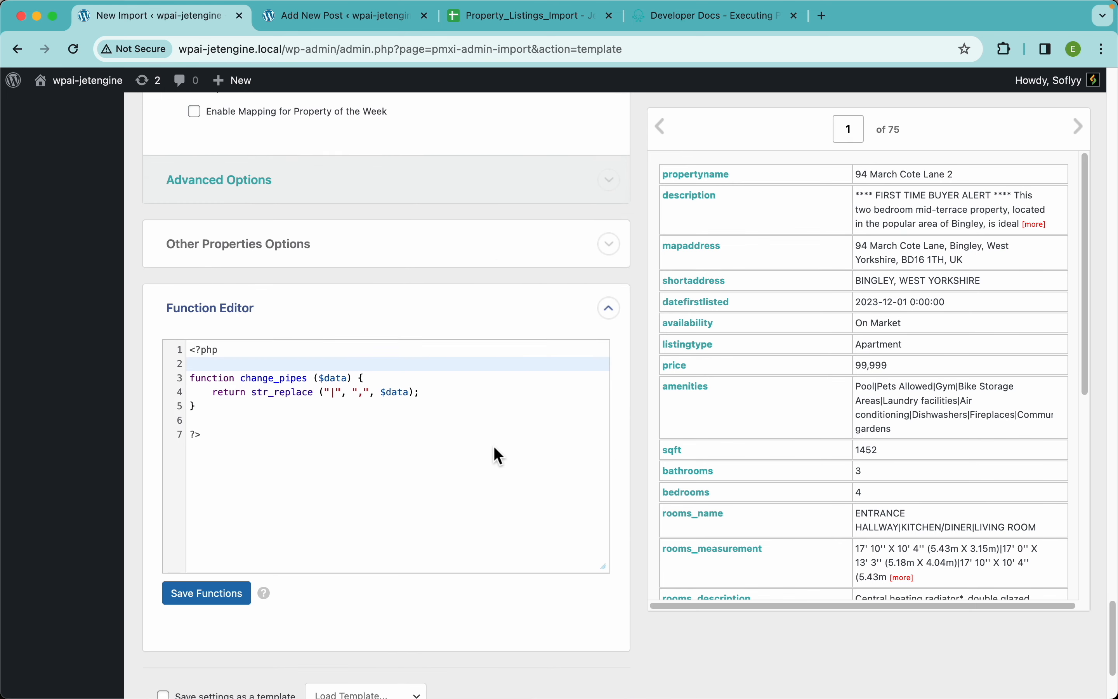
left_click(275, 339)
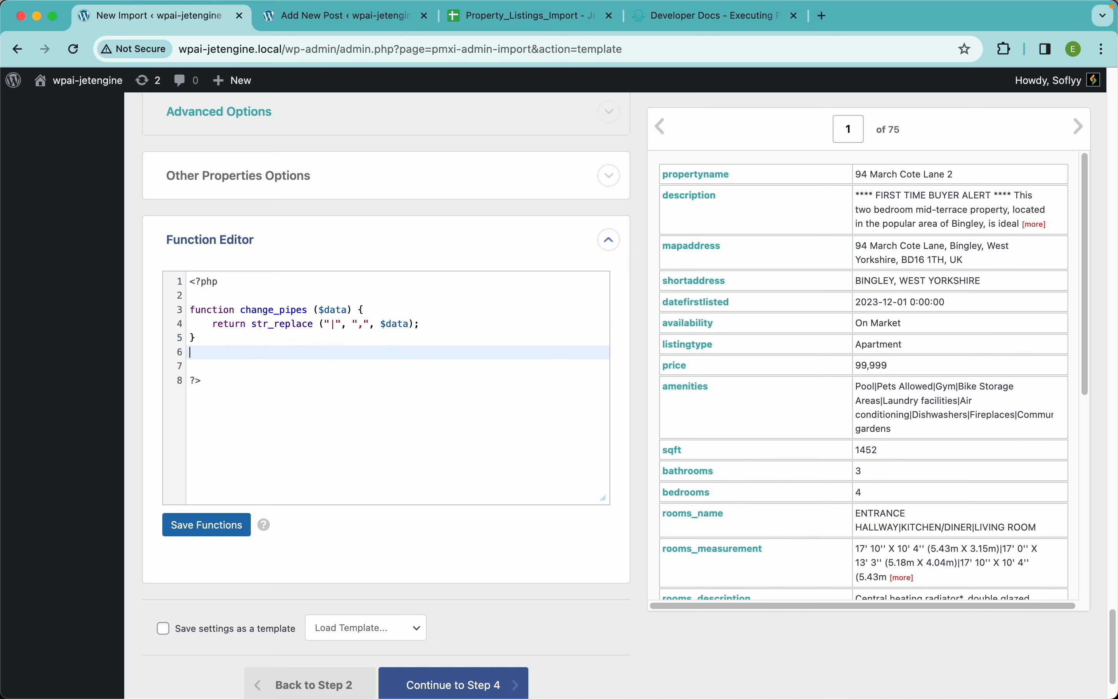
key("Return")
key("Return")
type("fun")
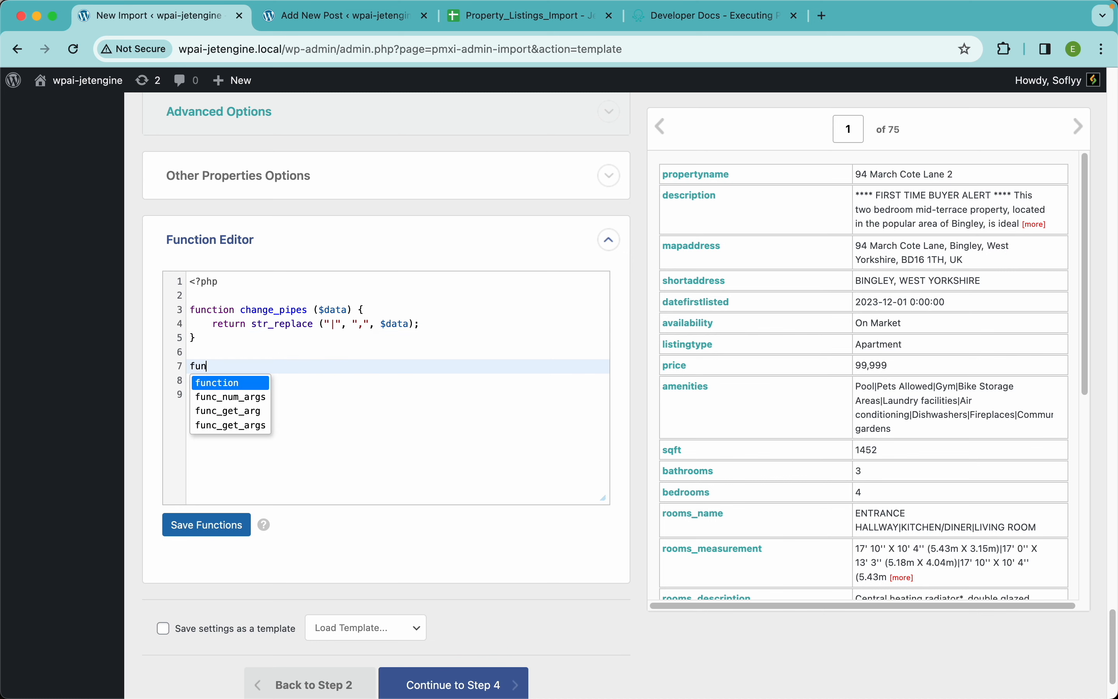
type("ction ")
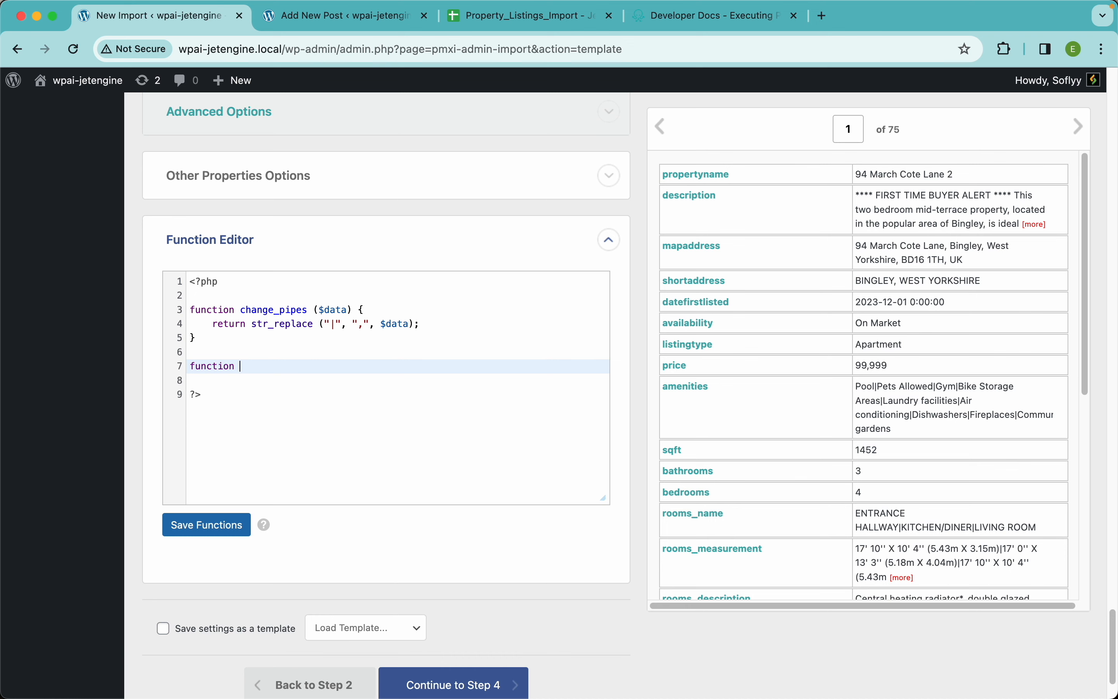
type("change_")
scroll(792, 492, "down", 10)
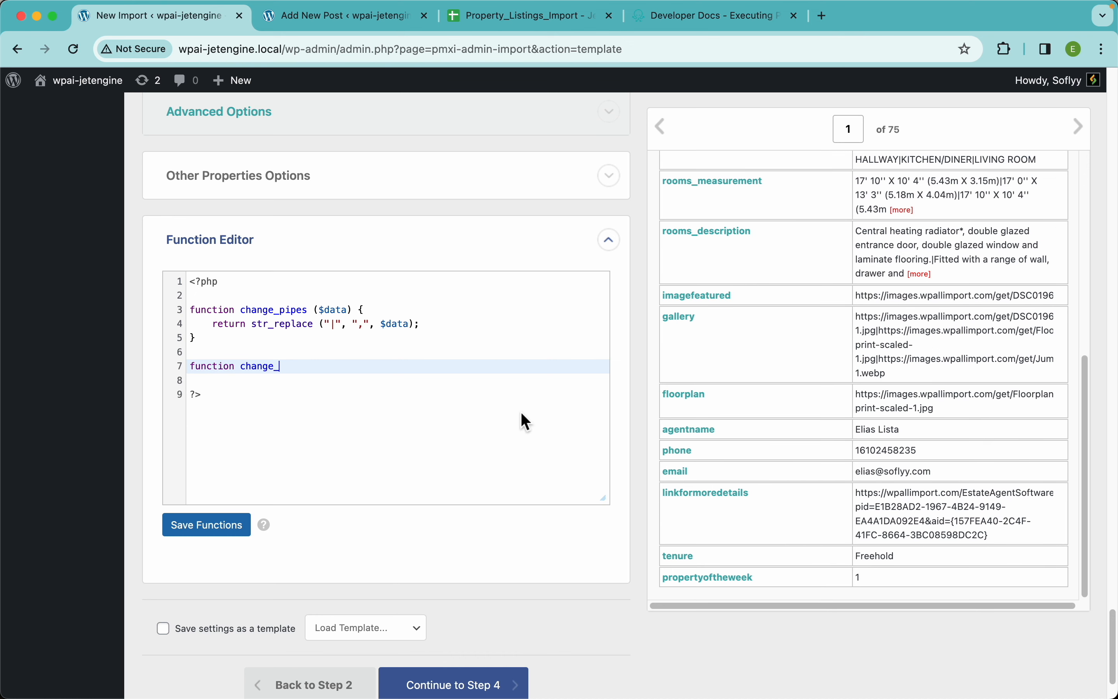
type("_property_of_week ($data) ")
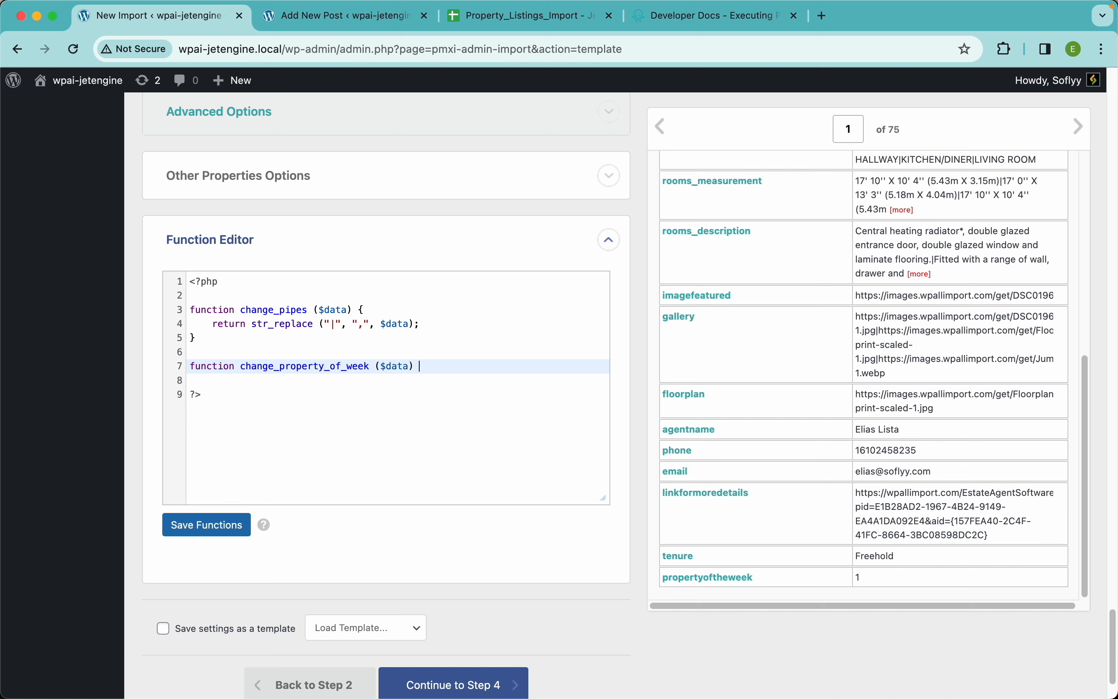
type("{")
key("Return")
type("switch")
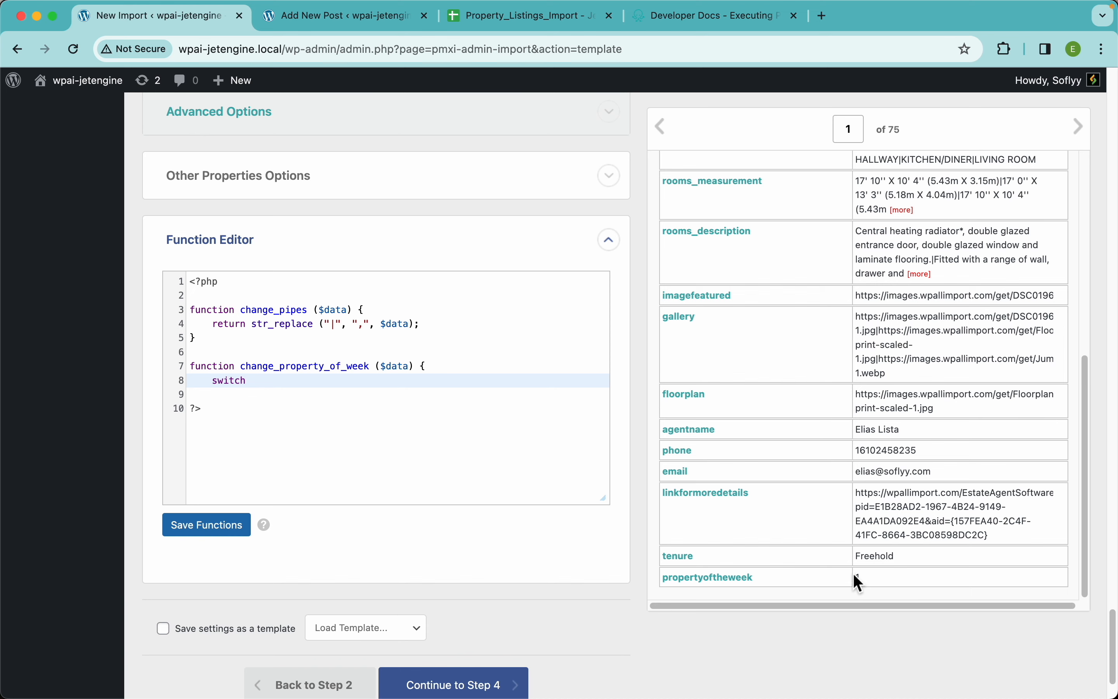
left_click_drag(256, 381, 190, 366)
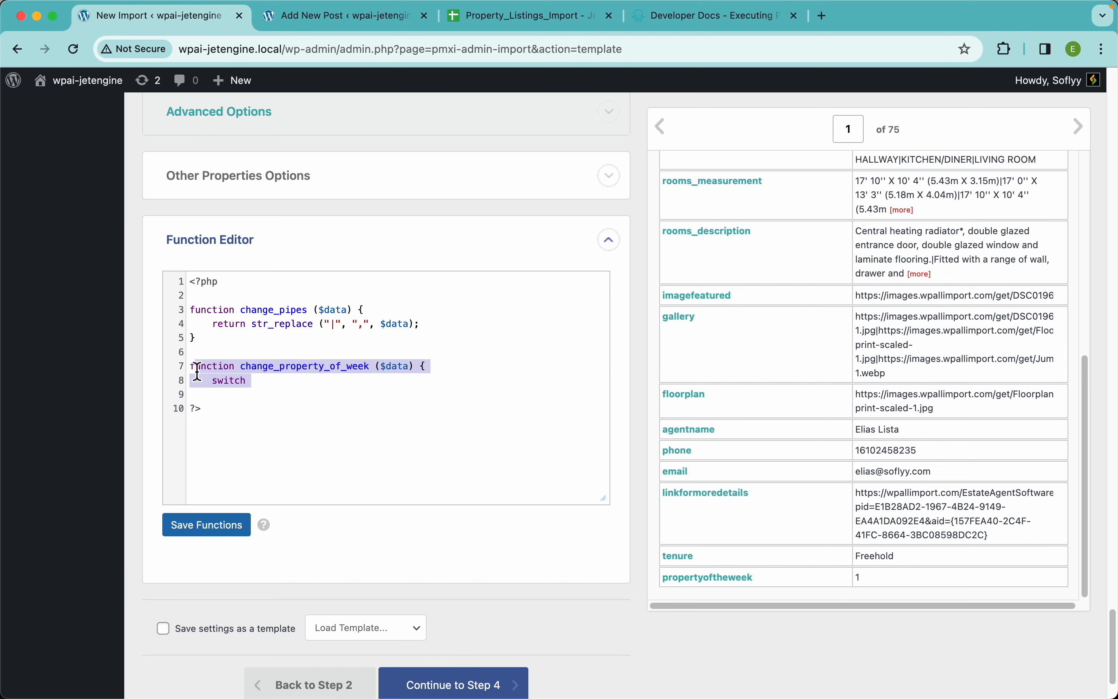
key("BackSpace")
key("BackSpace")
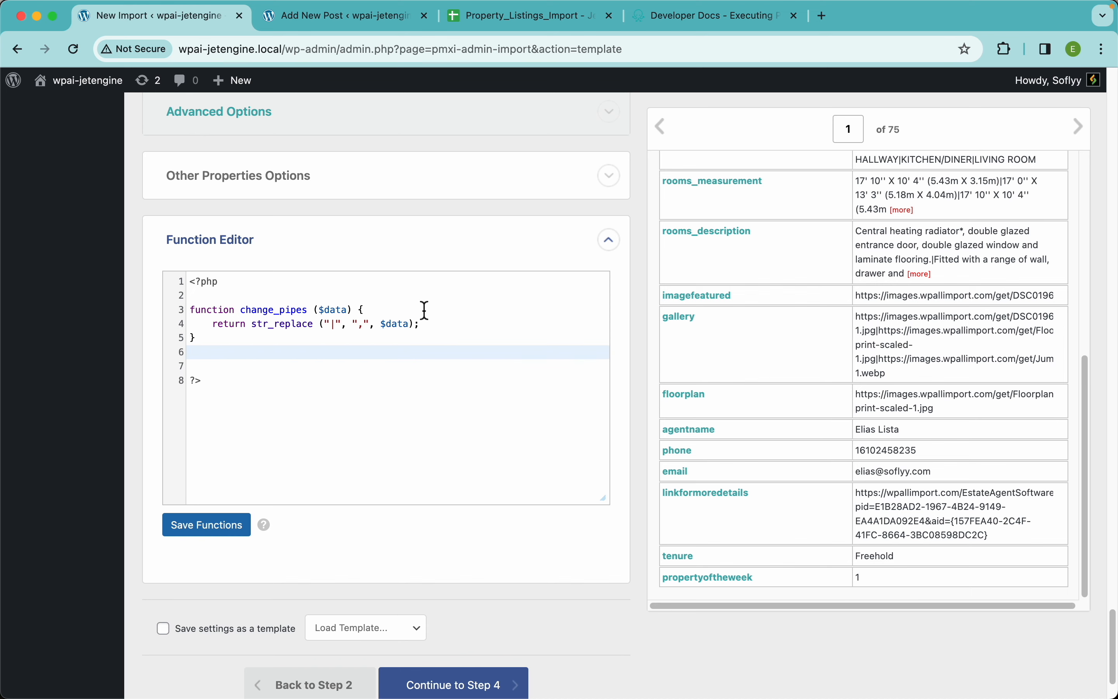
Map the single Property of the Week term per property to {propertyoftheweek[1]}
scroll(425, 311, "up", 10)
scroll(424, 308, "down", 10)
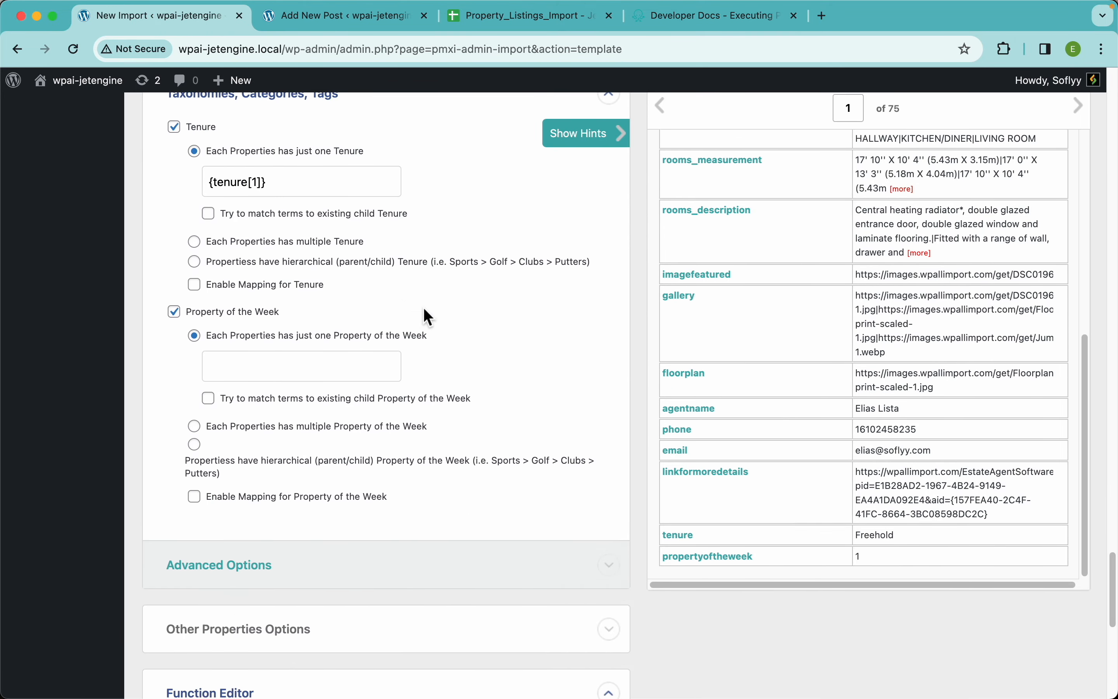
left_click(207, 573)
scroll(413, 137, "up", 8)
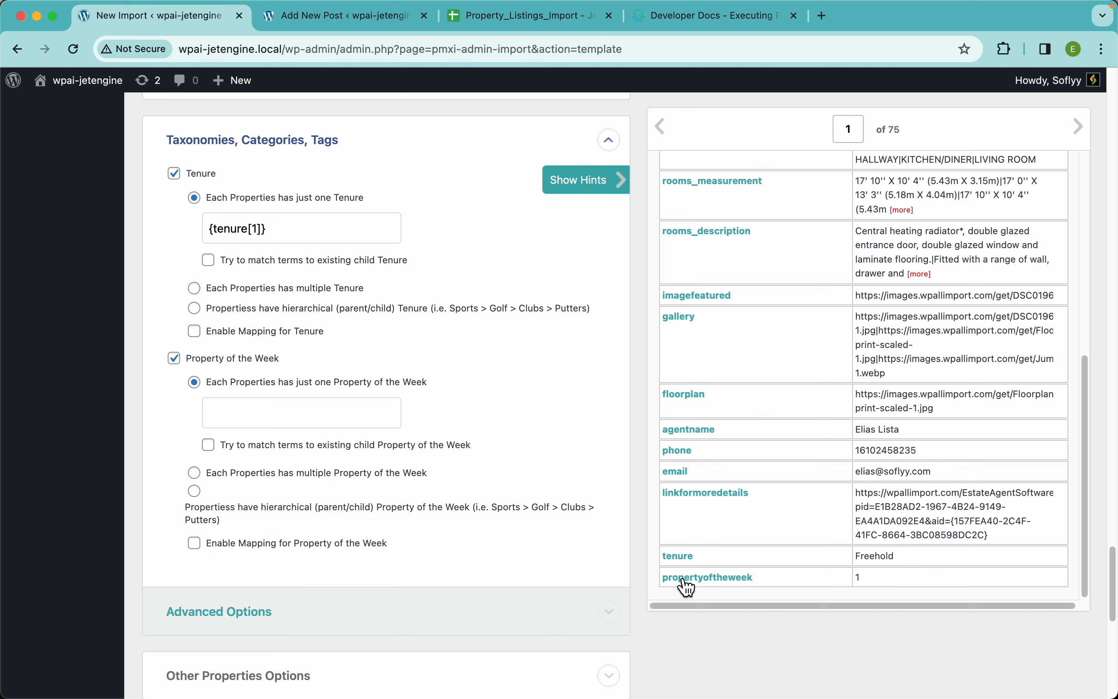
left_click_drag(683, 587, 319, 414)
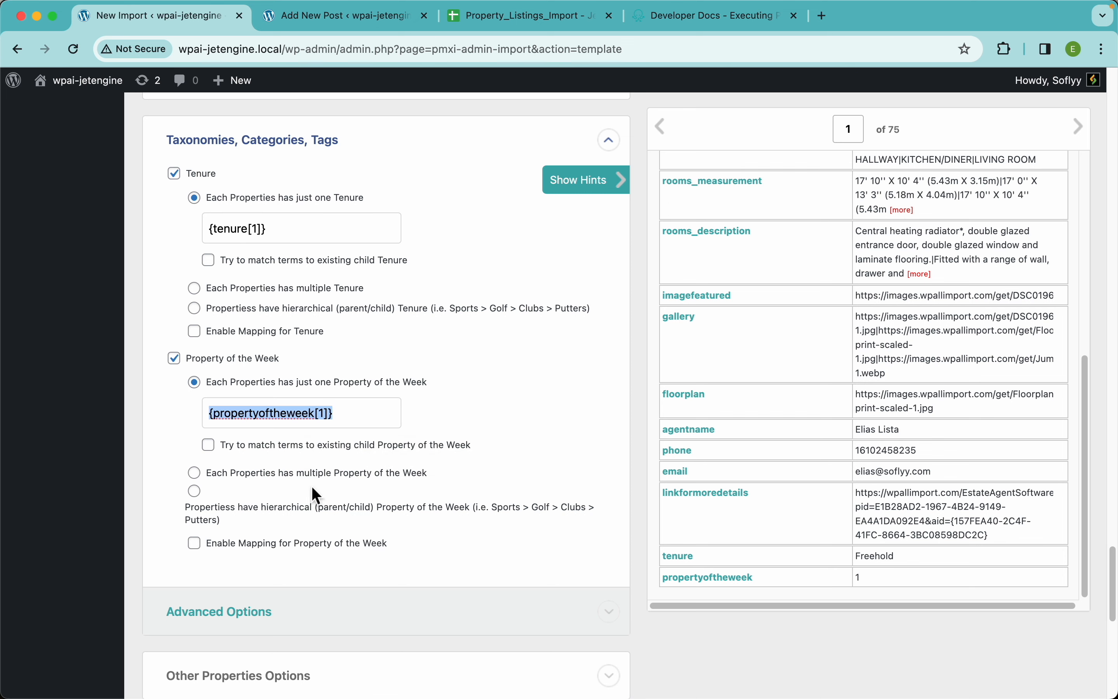
Enable mapping for Property of the Week and add a rule translating 1 to YES
scroll(314, 491, "down", 2)
scroll(314, 492, "down", 1)
left_click(260, 434)
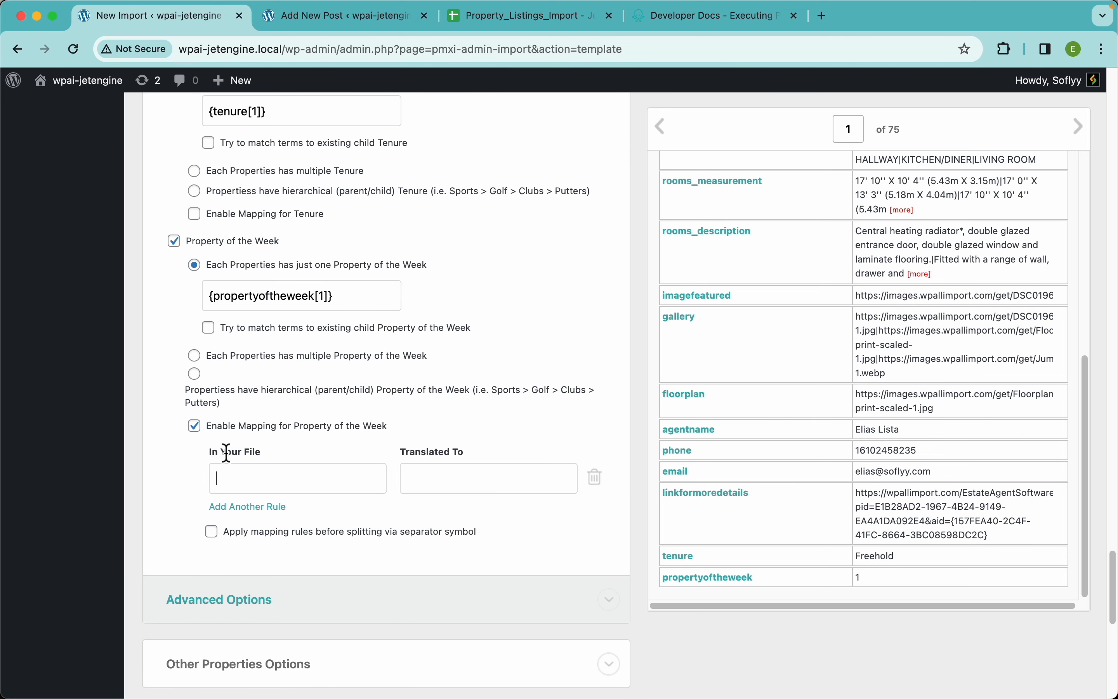
type("1")
left_click(464, 479)
type("YES")
Add a second Property of the Week mapping rule translating 0 to NO
left_click(250, 506)
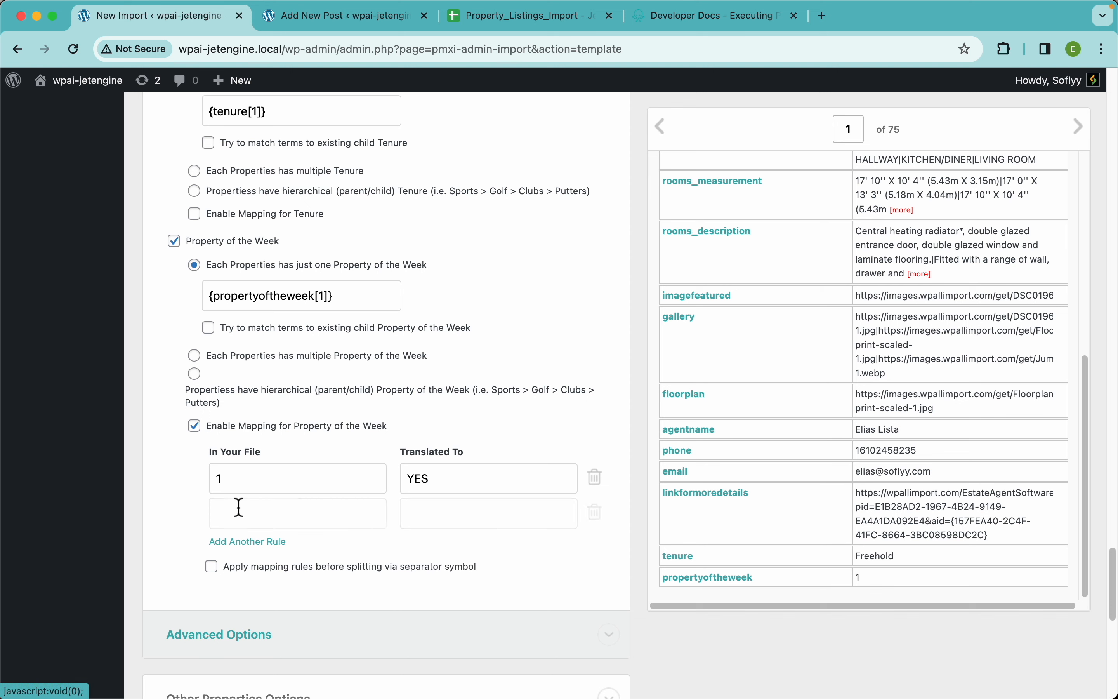
left_click(238, 507)
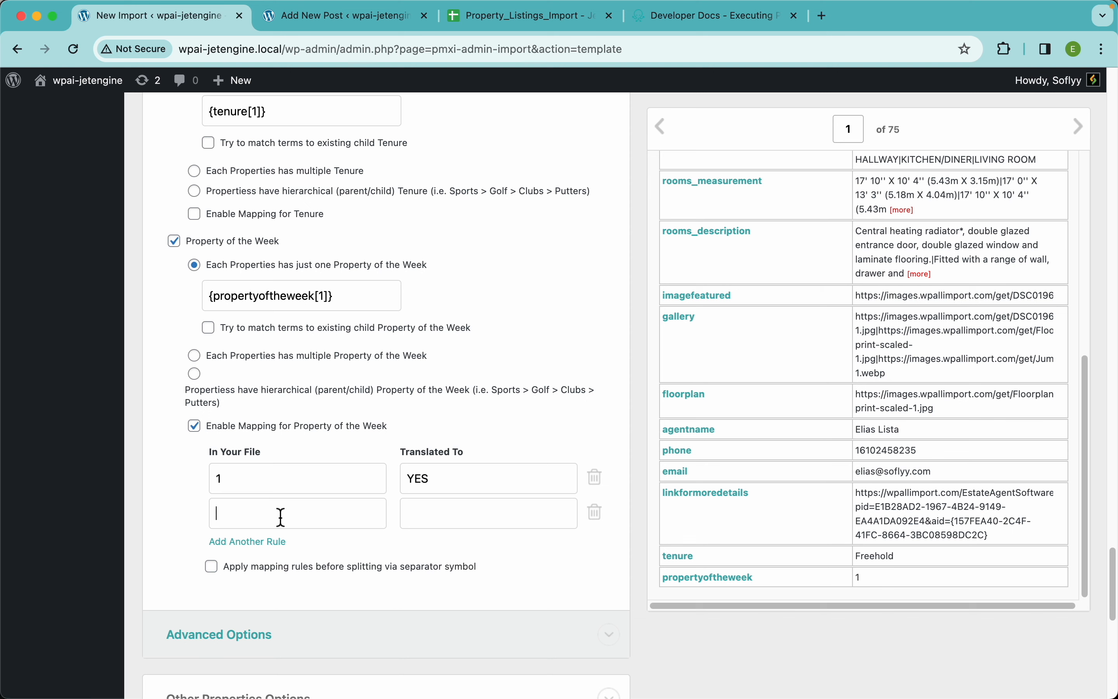
type("0")
key("Tab")
type("NO")
Review the JetEngine Add-On mappings, including the Amenities str_replace function, and look at the documentation on calling PHP functions in imports
scroll(521, 329, "up", 15)
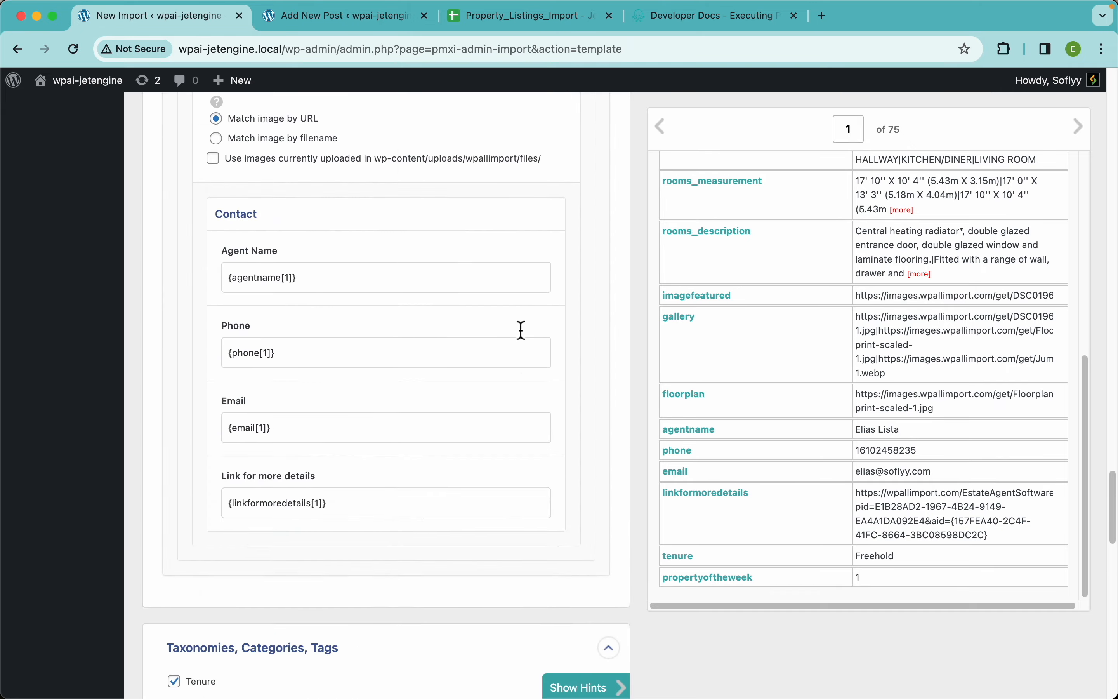
scroll(521, 329, "up", 20)
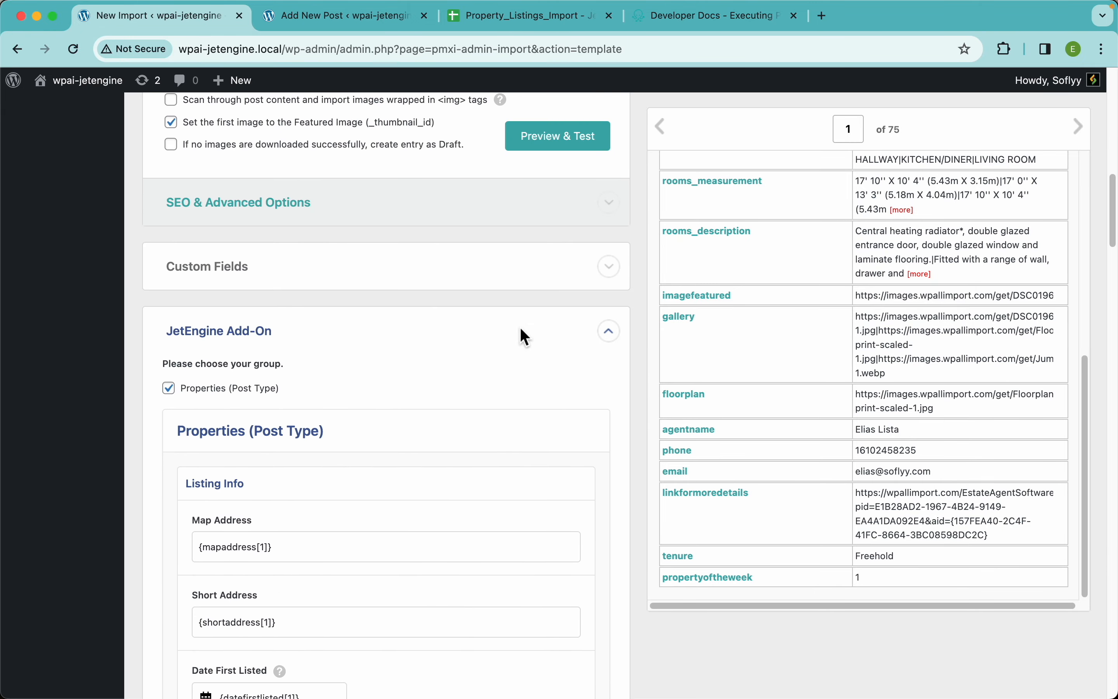
scroll(528, 340, "up", 10)
scroll(526, 337, "down", 20)
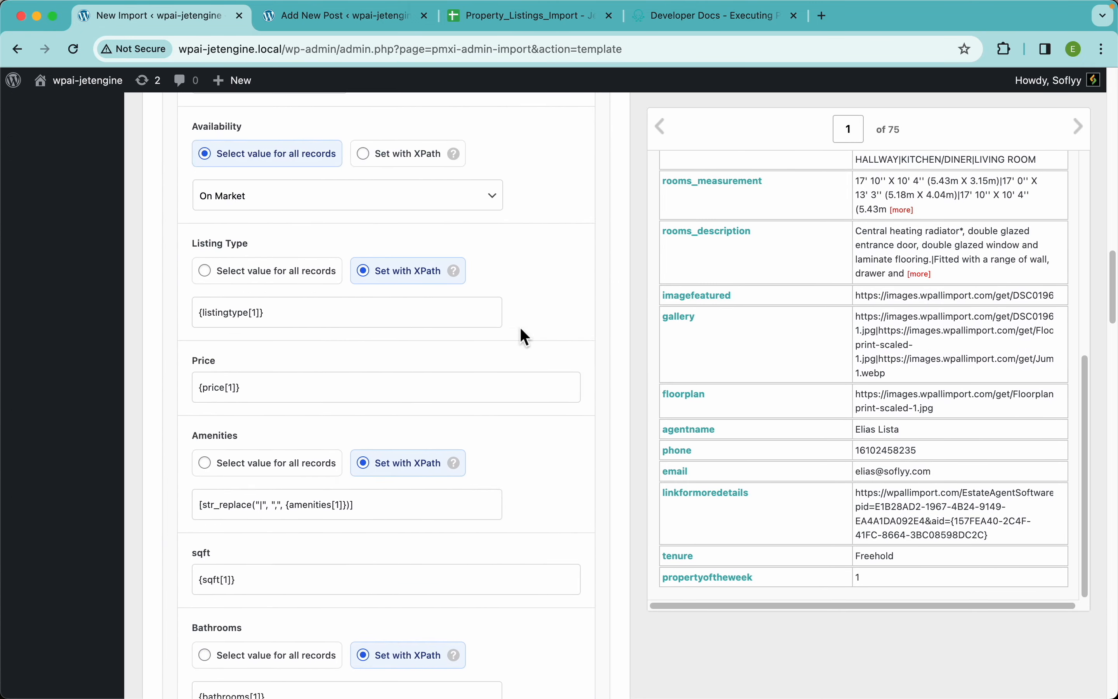
scroll(522, 330, "down", 10)
scroll(522, 330, "up", 20)
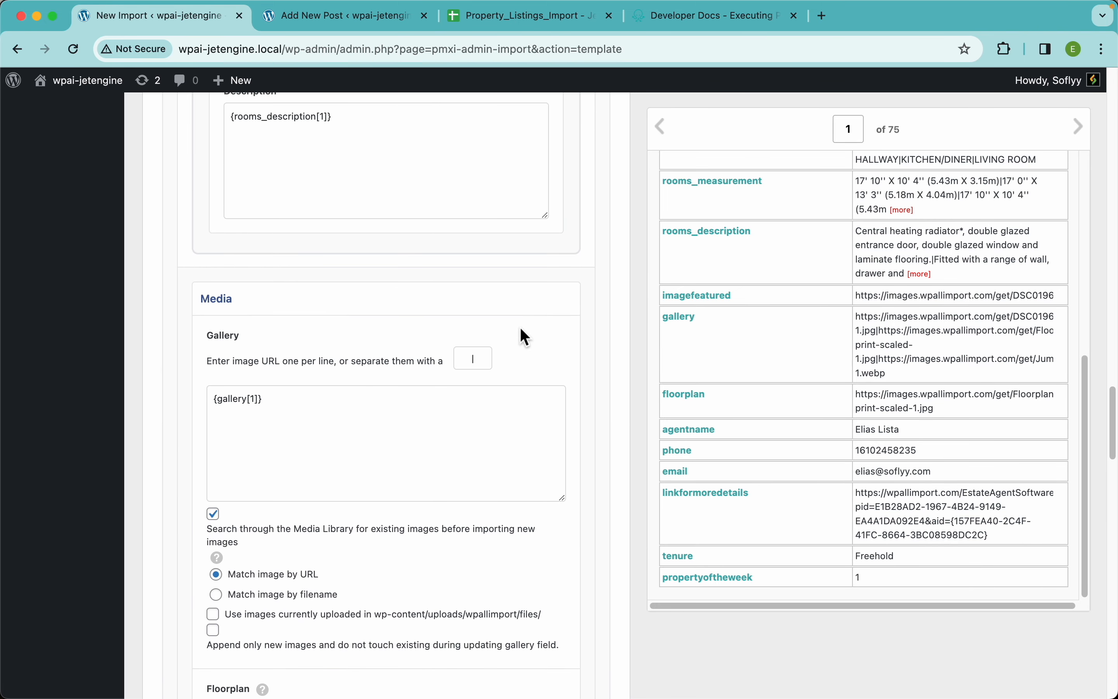
scroll(520, 330, "up", 15)
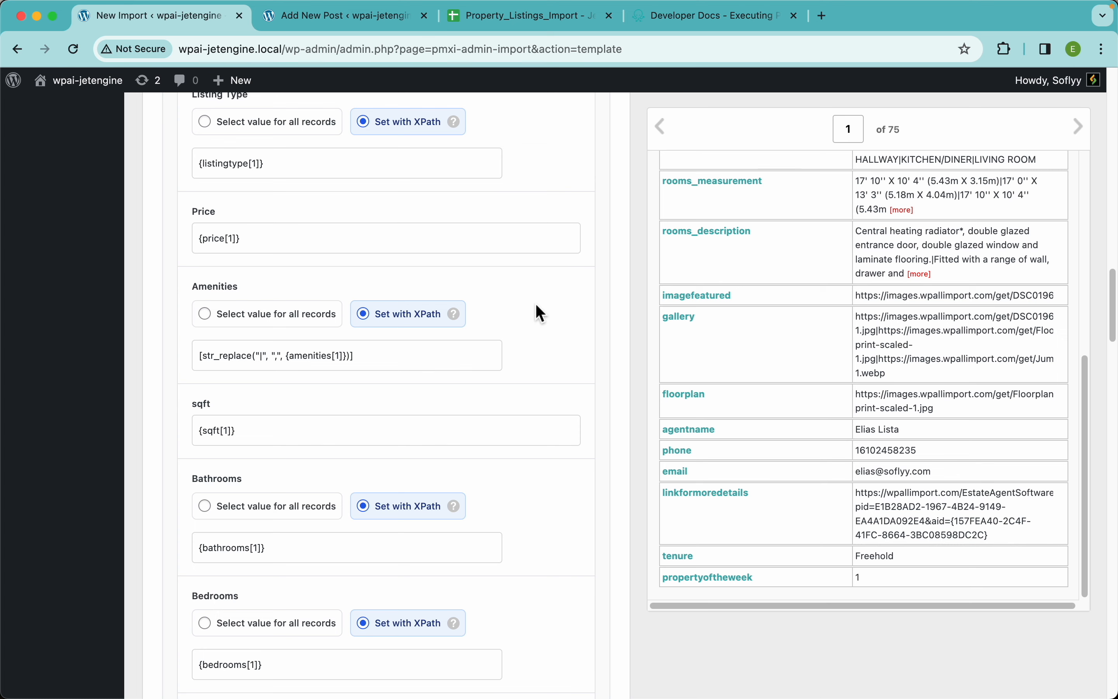
left_click(682, 28)
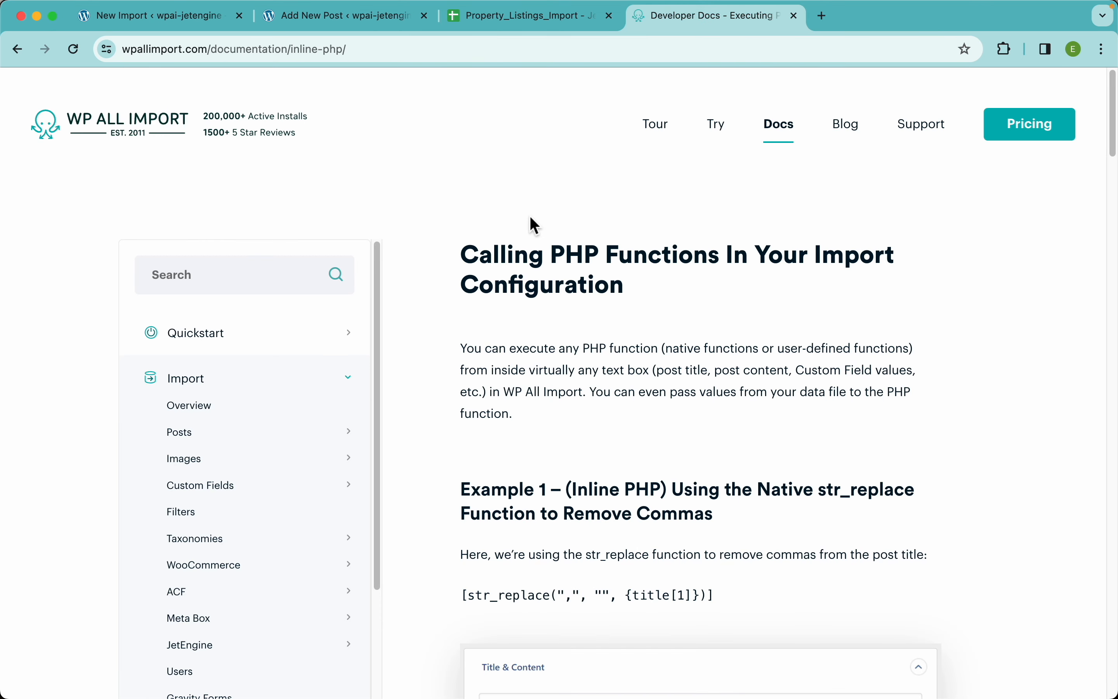
left_click(172, 22)
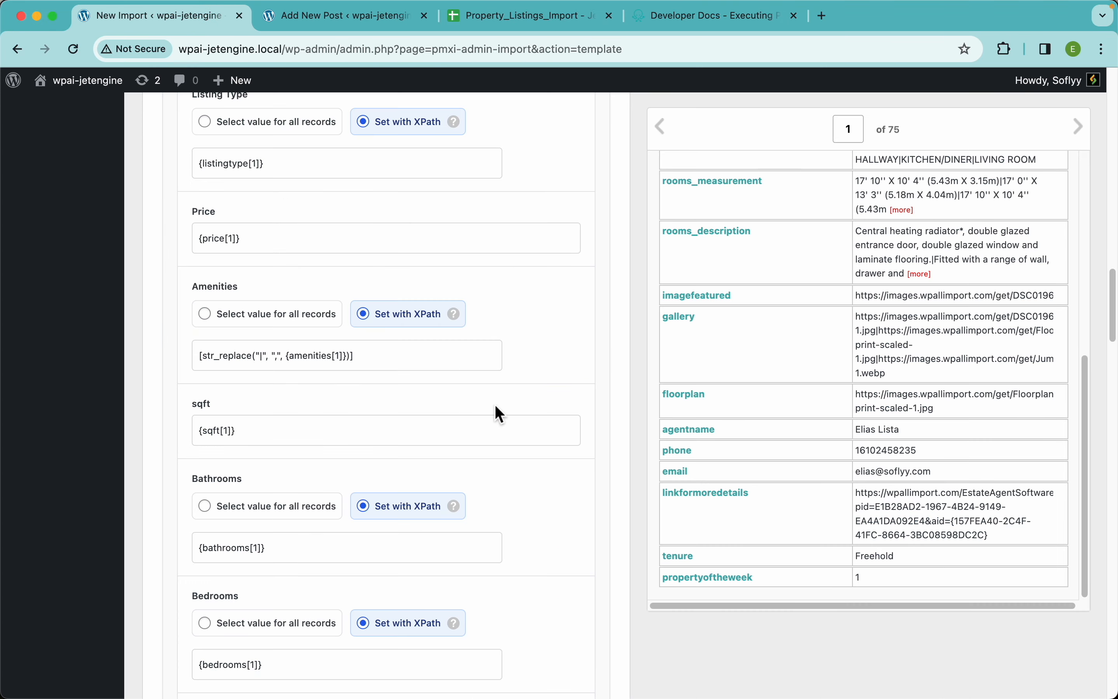
Finish the import template and continue to the import settings in Step 4
scroll(492, 359, "down", 15)
scroll(493, 359, "down", 20)
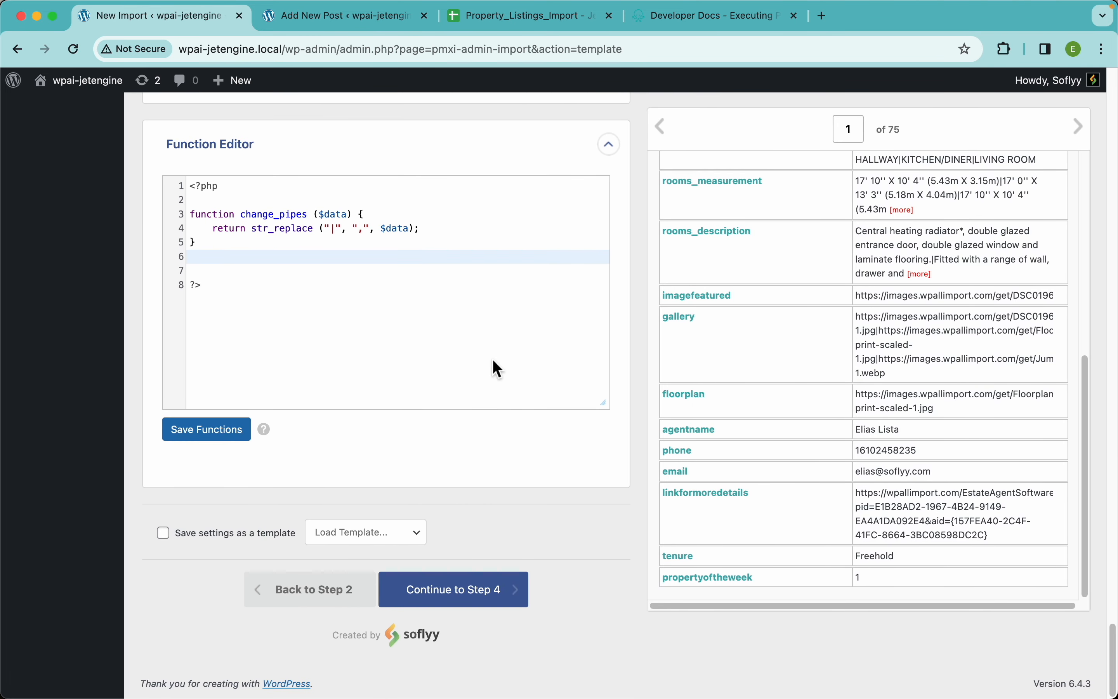
left_click(506, 599)
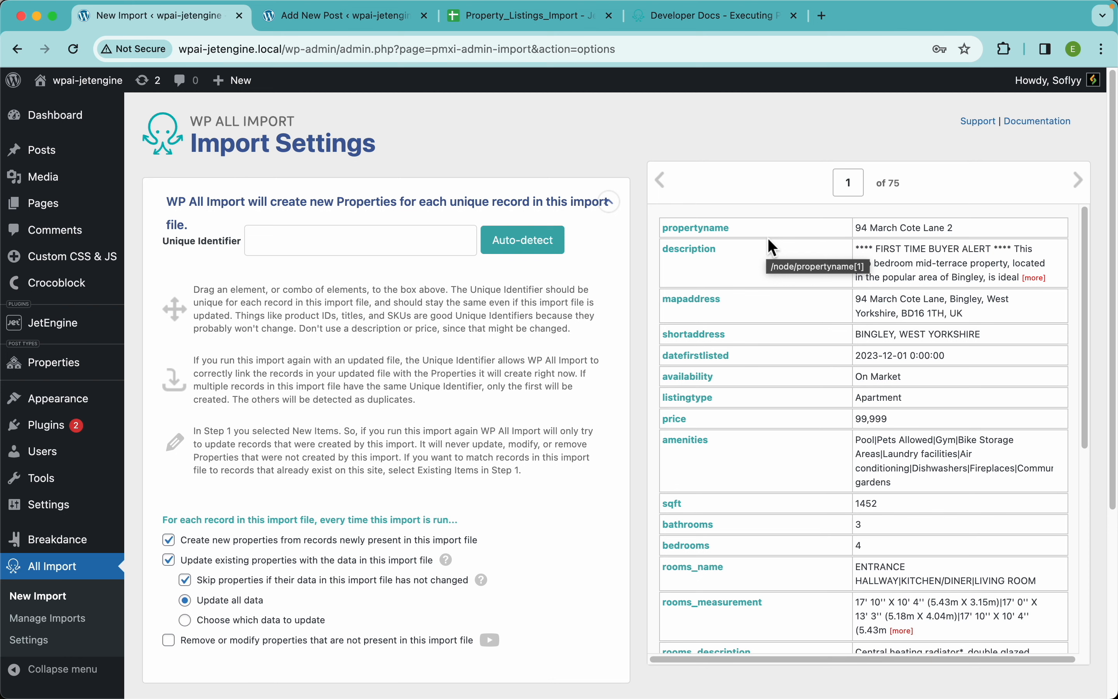
Try a combined Unique Identifier of {propertyname[1]} - {sqft[1]} - {bathrooms[1]}
left_click_drag(716, 230, 443, 240)
type("-")
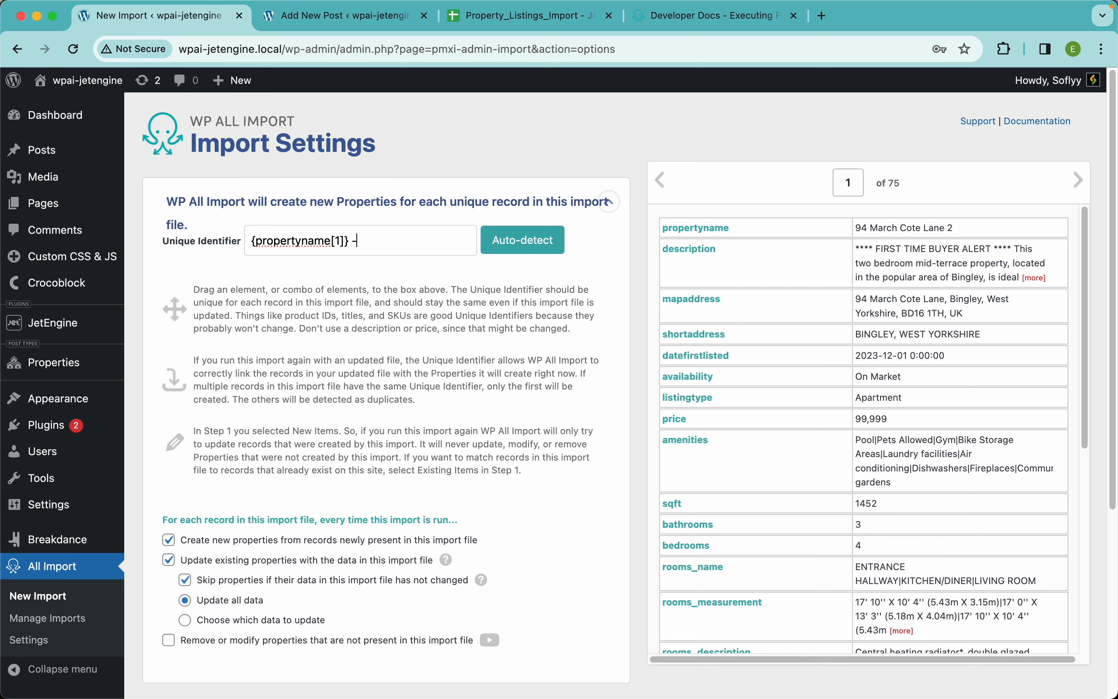
left_click_drag(678, 518, 425, 241)
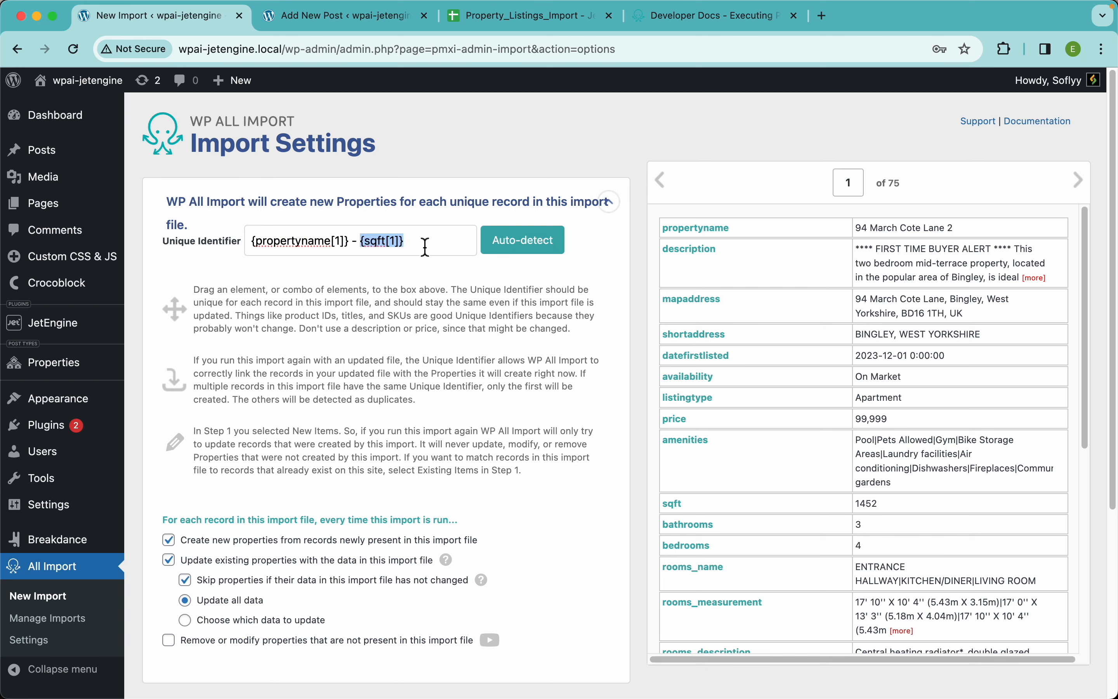
left_click(472, 281)
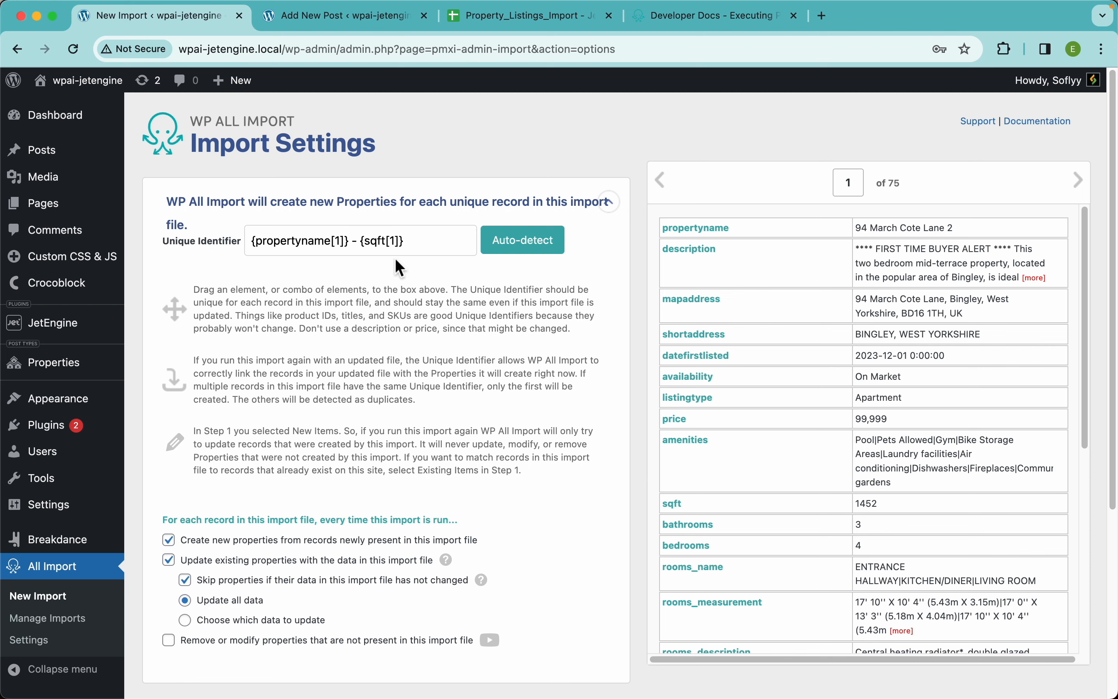
left_click(414, 241)
type("-")
left_click_drag(688, 526, 448, 252)
key("super+Right")
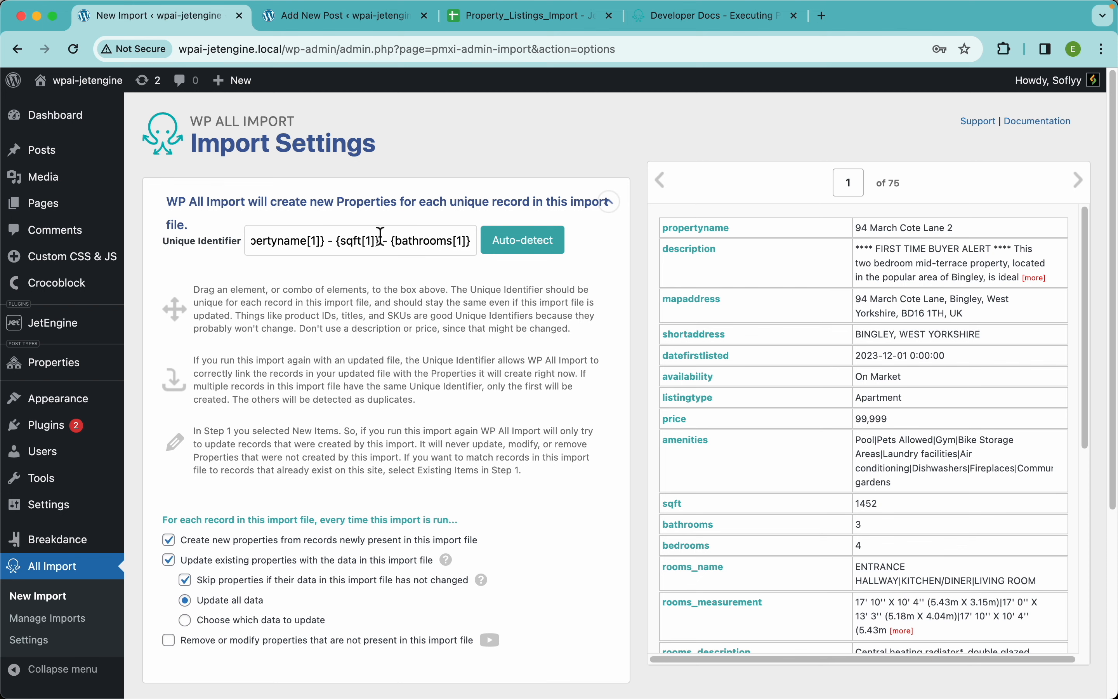
key("super+Left")
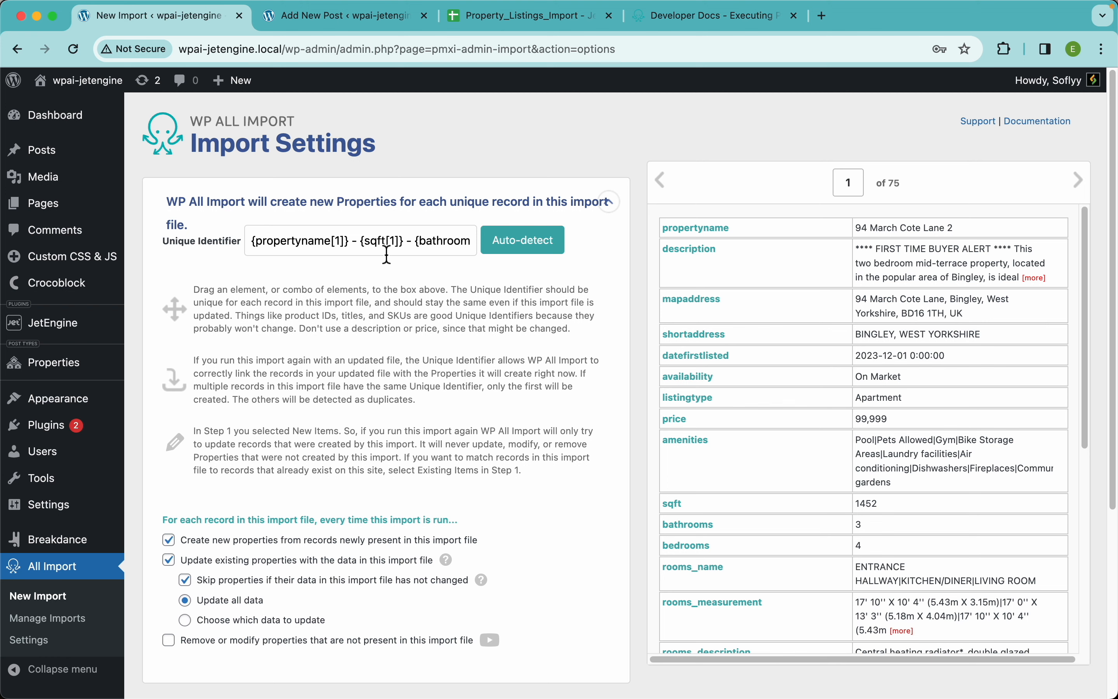
Clear the combined Unique Identifier and auto-detect it as {propertyname[1]}
key("super+a")
key("BackSpace")
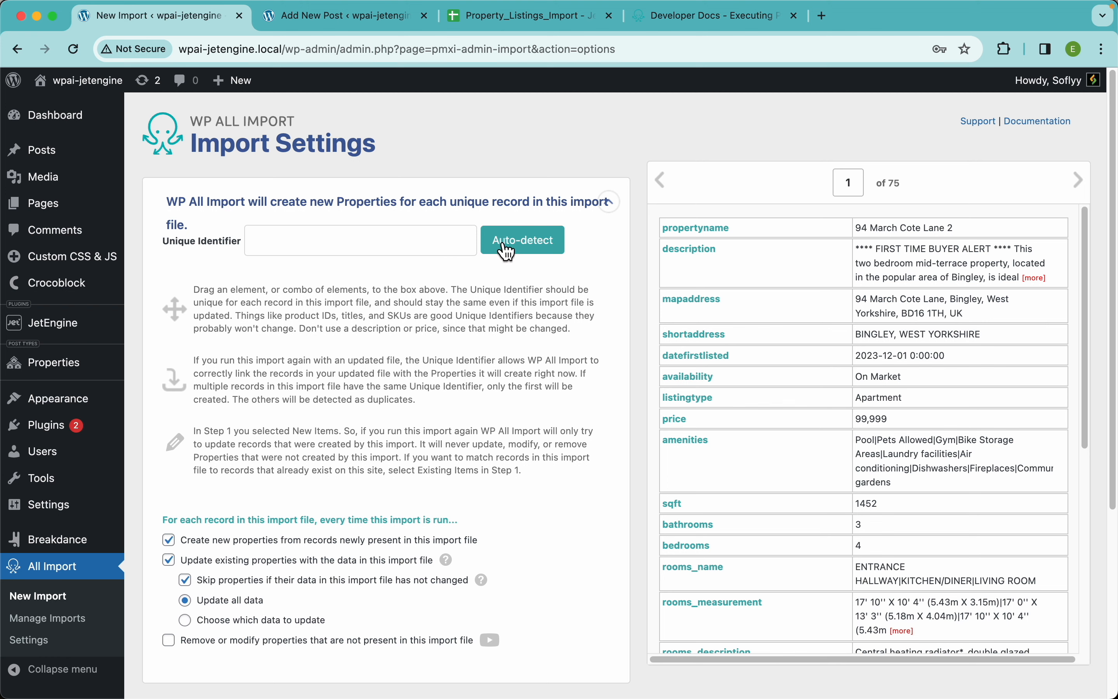
left_click(524, 249)
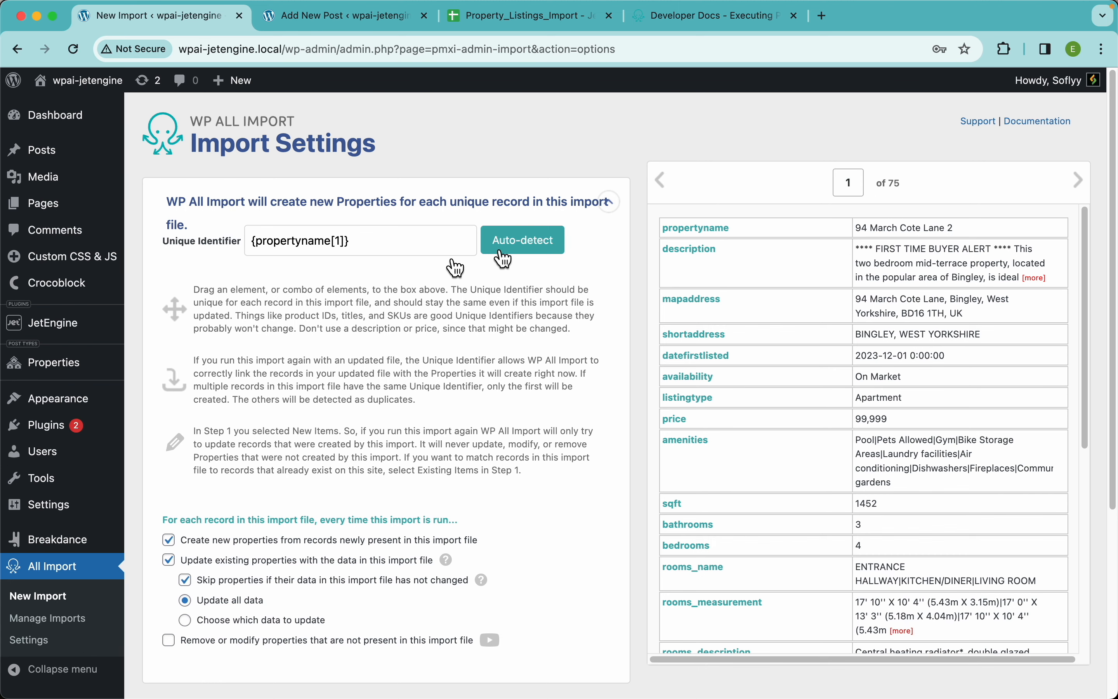
Check the help notes for updating existing properties, and turn that update option off and back on
scroll(554, 376, "down", 5)
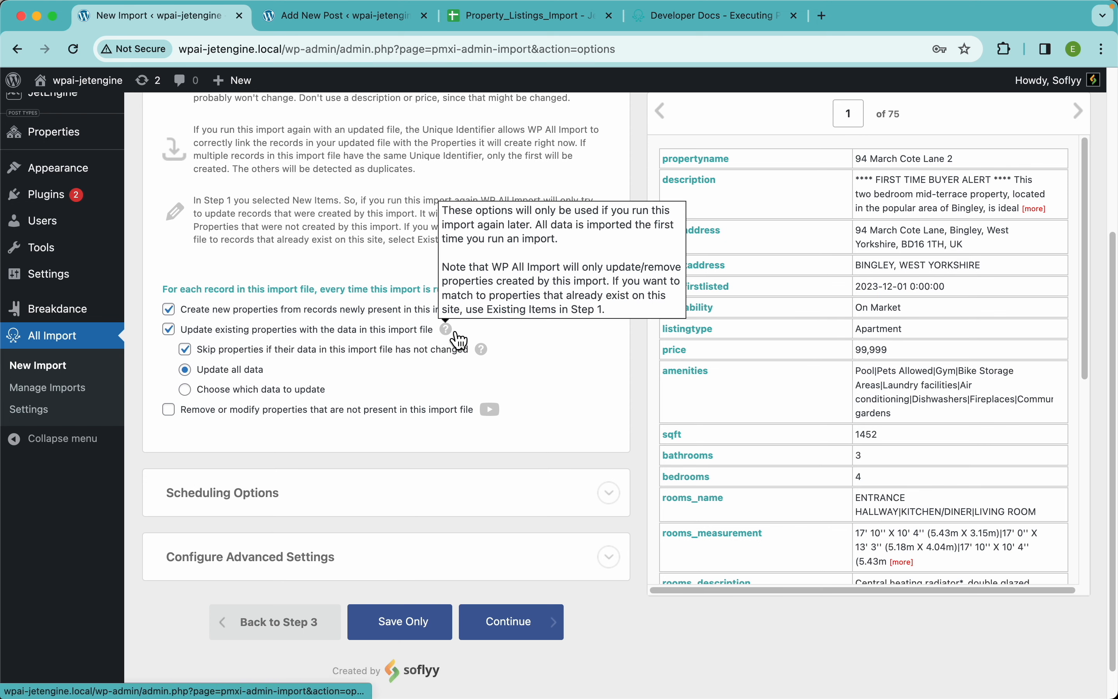
mouse_move(484, 350)
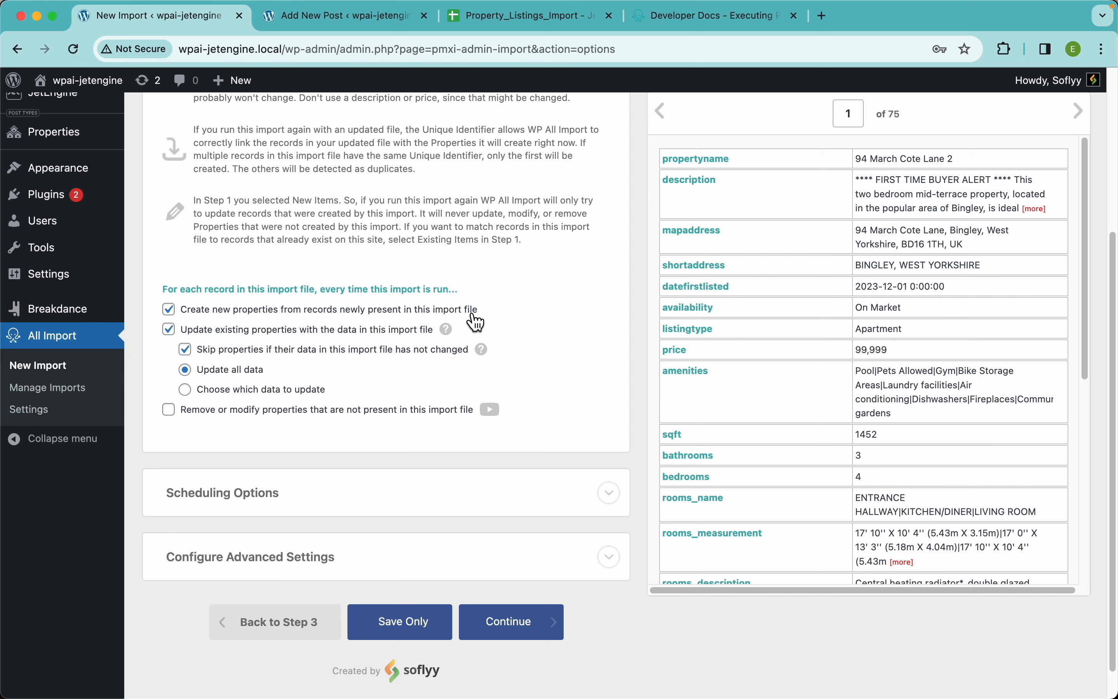
left_click(341, 338)
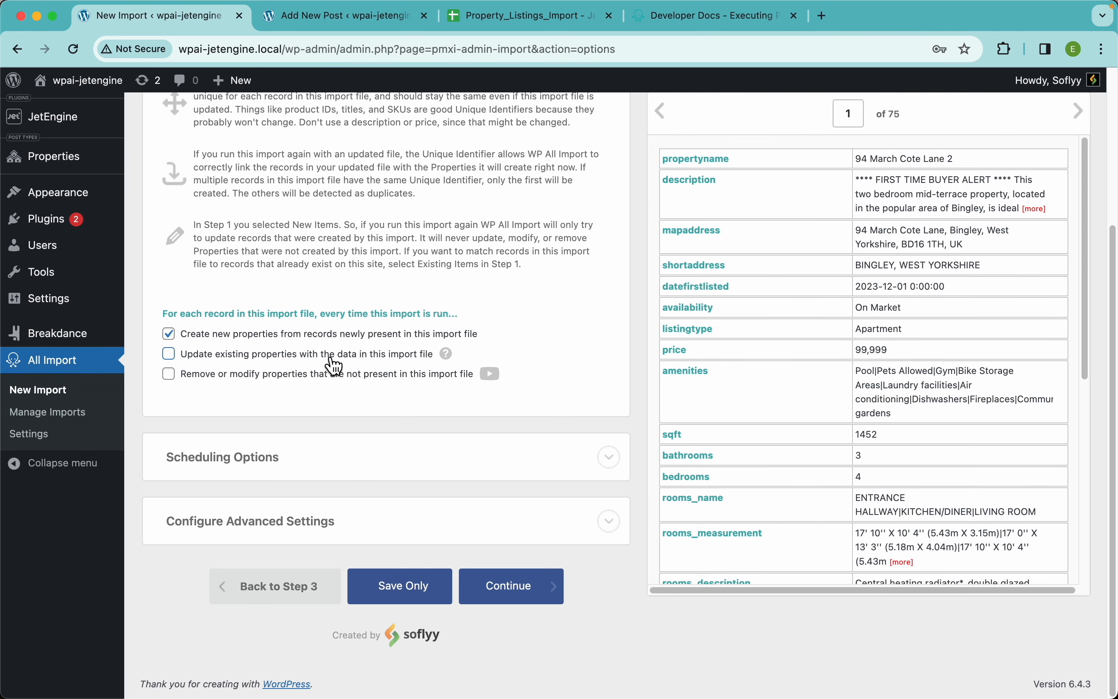
left_click(331, 351)
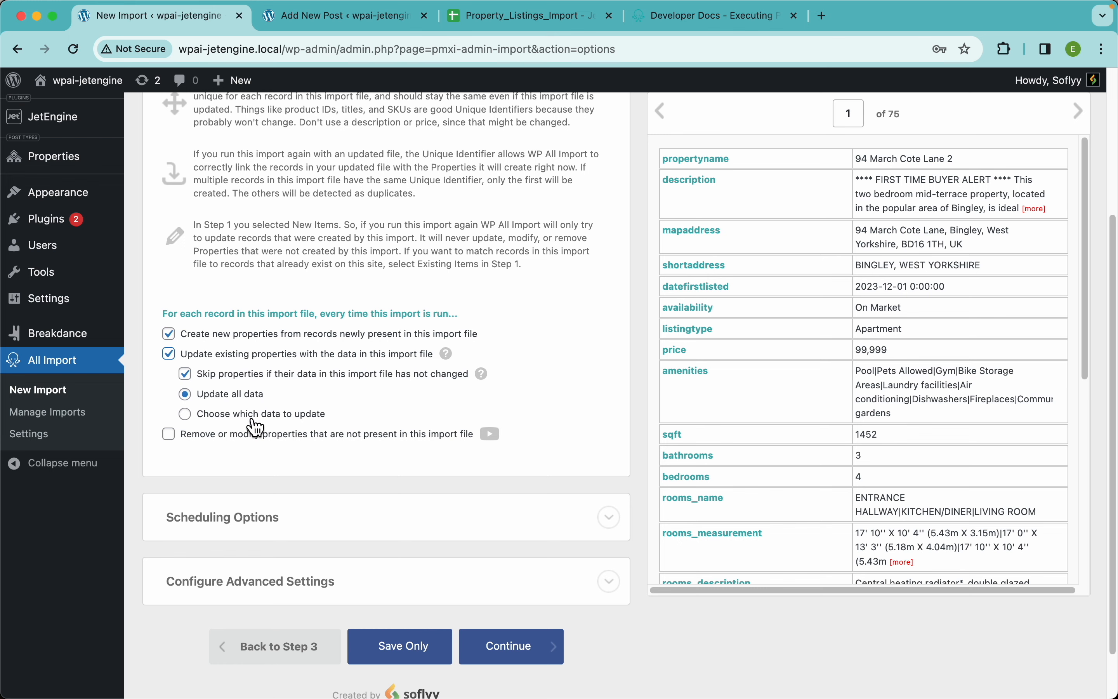
Try limiting updates of existing properties to Images only, and restore updating all data
left_click(254, 415)
scroll(369, 388, "down", 3)
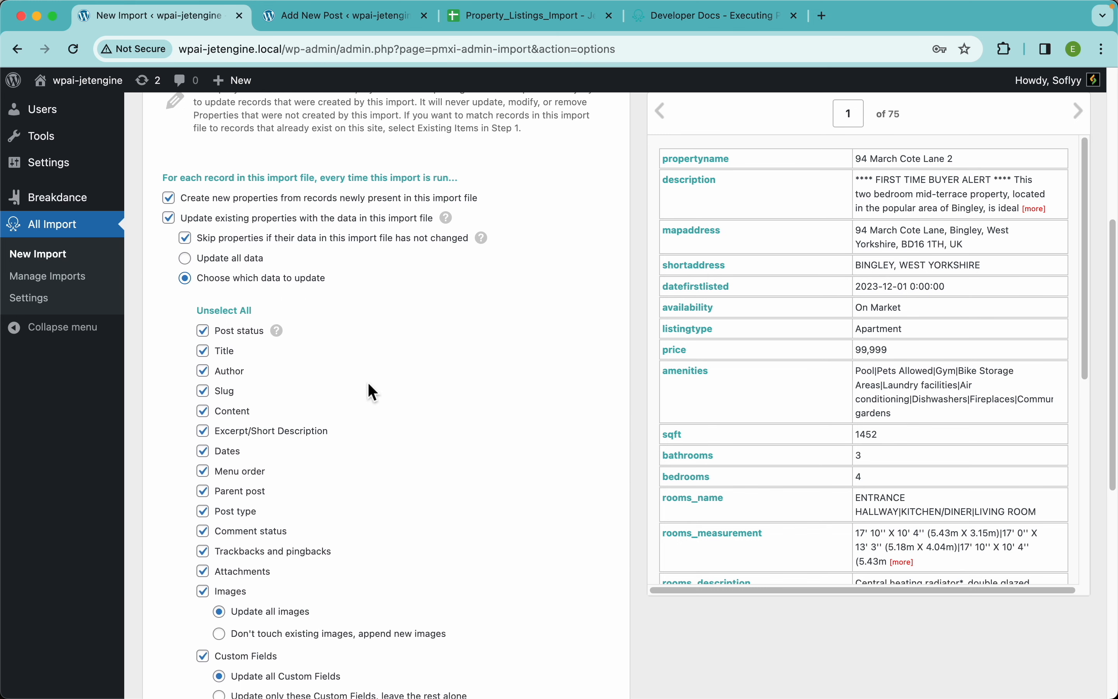
left_click(225, 312)
scroll(379, 399, "down", 5)
left_click(248, 380)
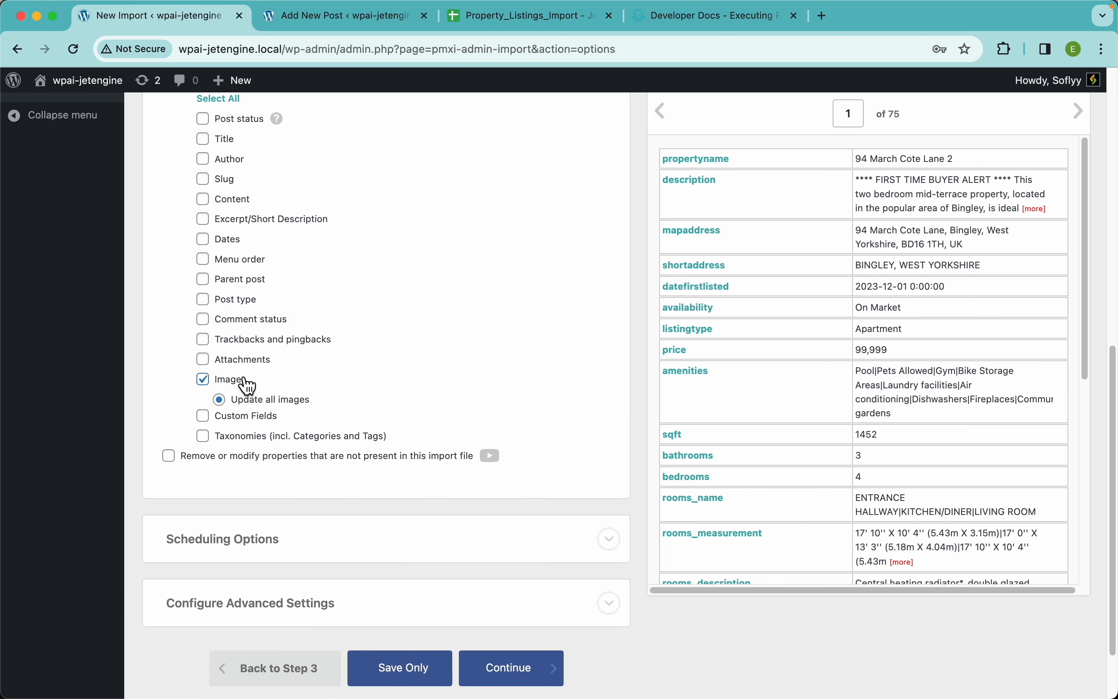
scroll(332, 318, "up", 2)
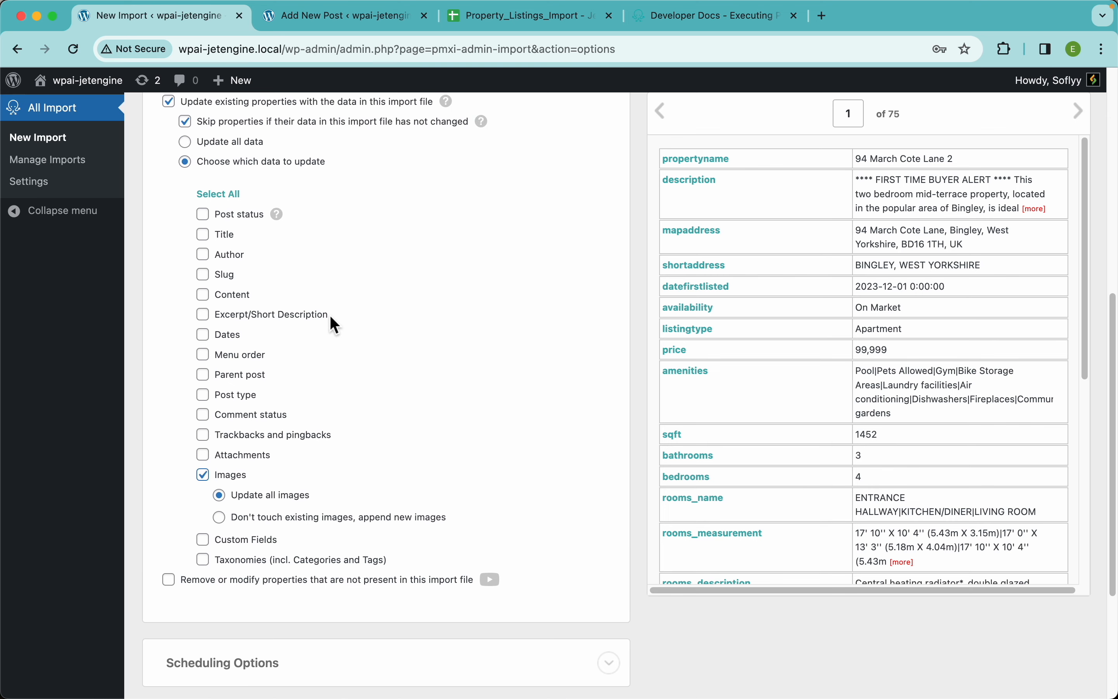
left_click(234, 195)
left_click(237, 144)
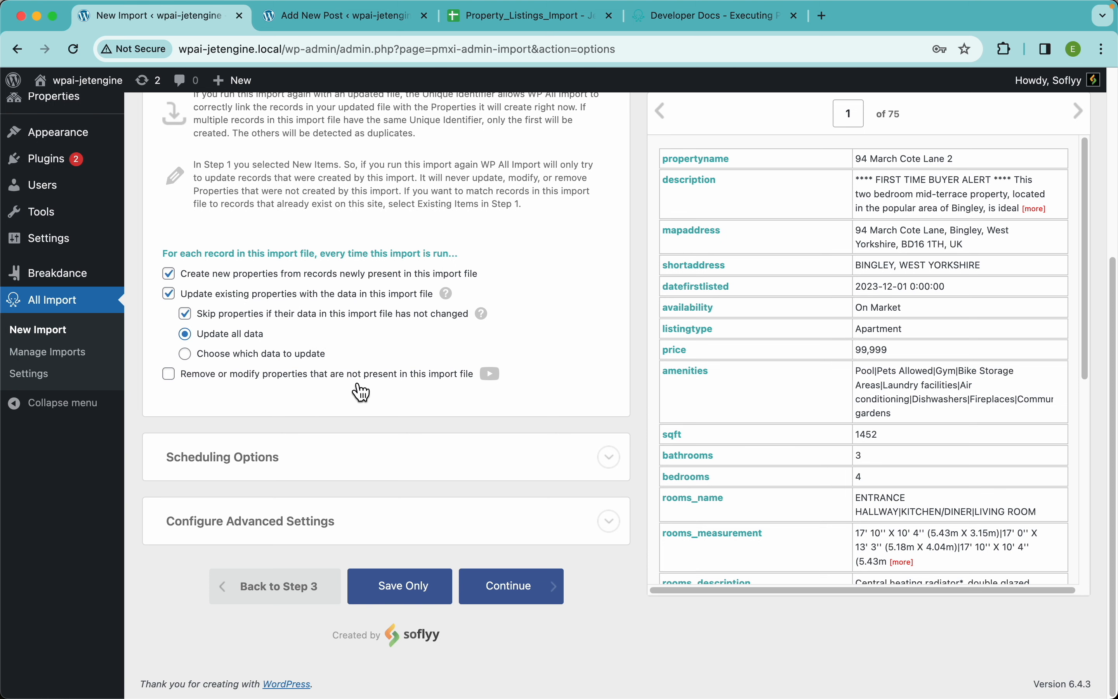
Try enabling removal or modification of all properties on this site that are not present in the import file
left_click(298, 383)
scroll(462, 393, "down", 2)
scroll(480, 400, "down", 2)
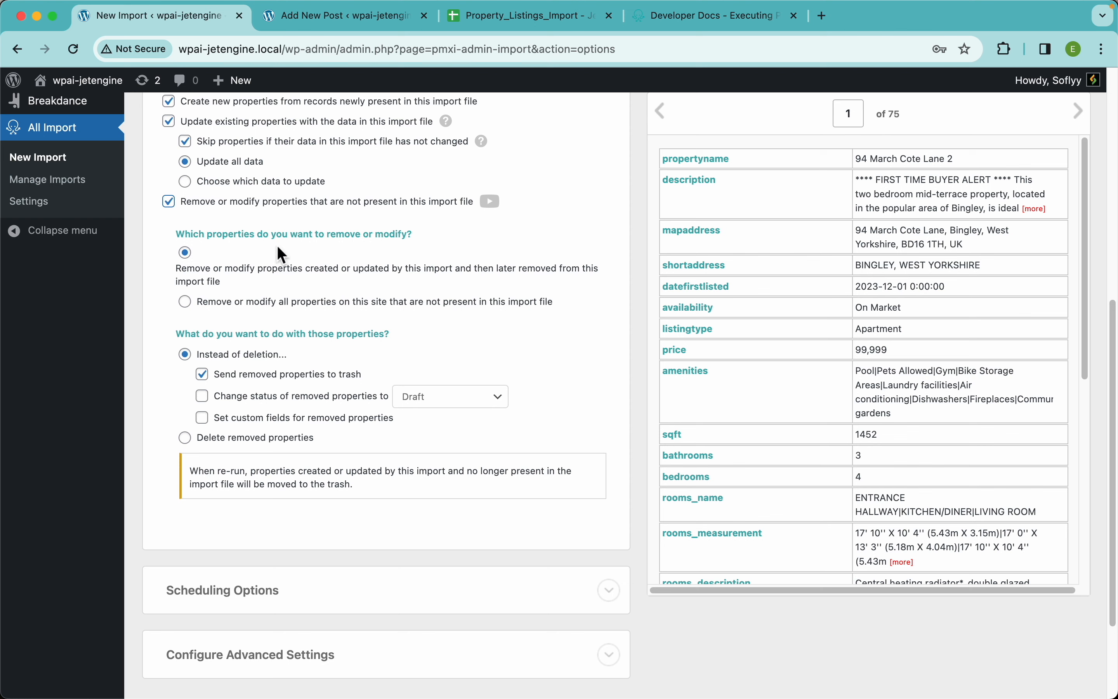
left_click(318, 308)
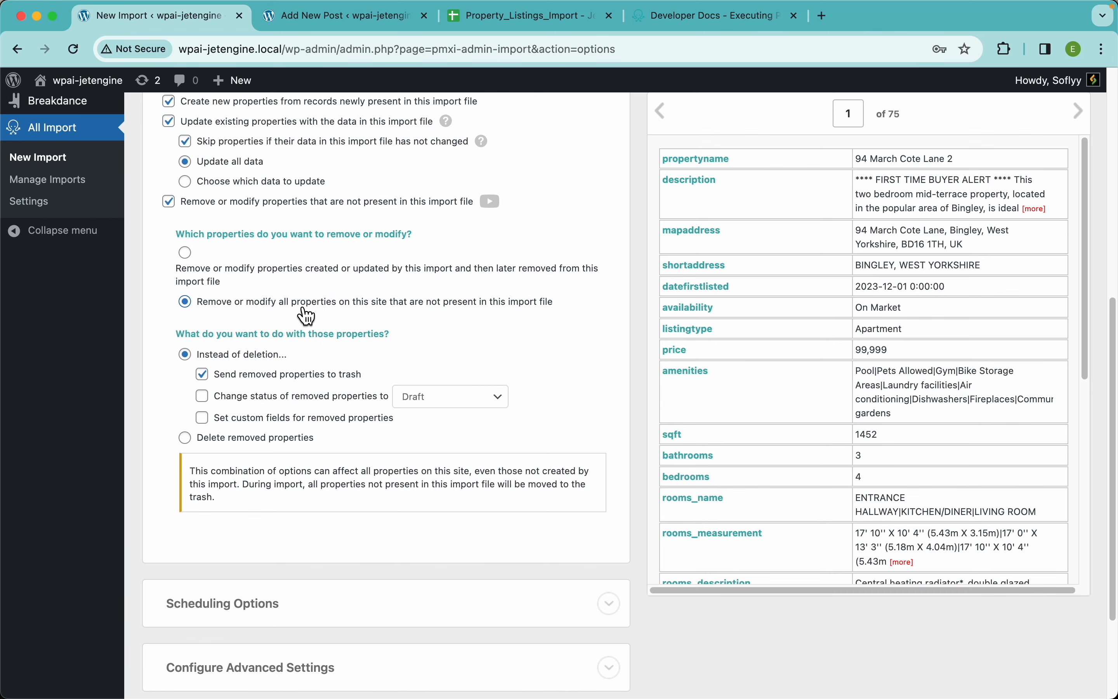
scroll(312, 310, "down", 3)
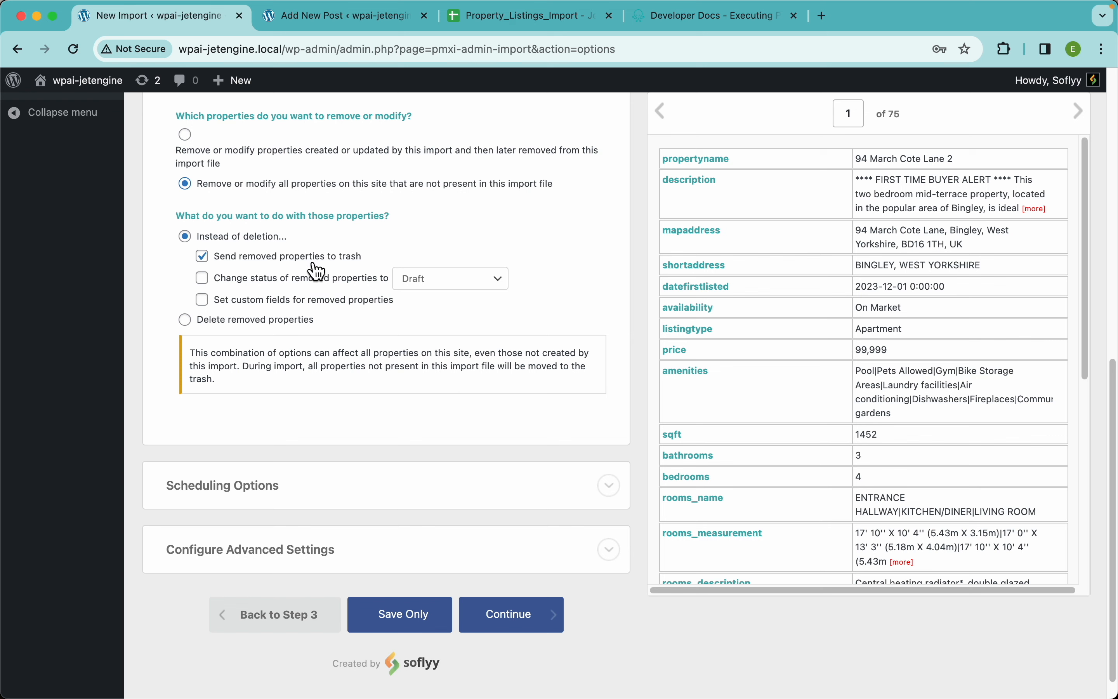
Try changing removed properties' status to Draft and setting their custom field availability to SOLD
left_click(319, 284)
left_click(427, 283)
left_click(546, 292)
left_click(350, 303)
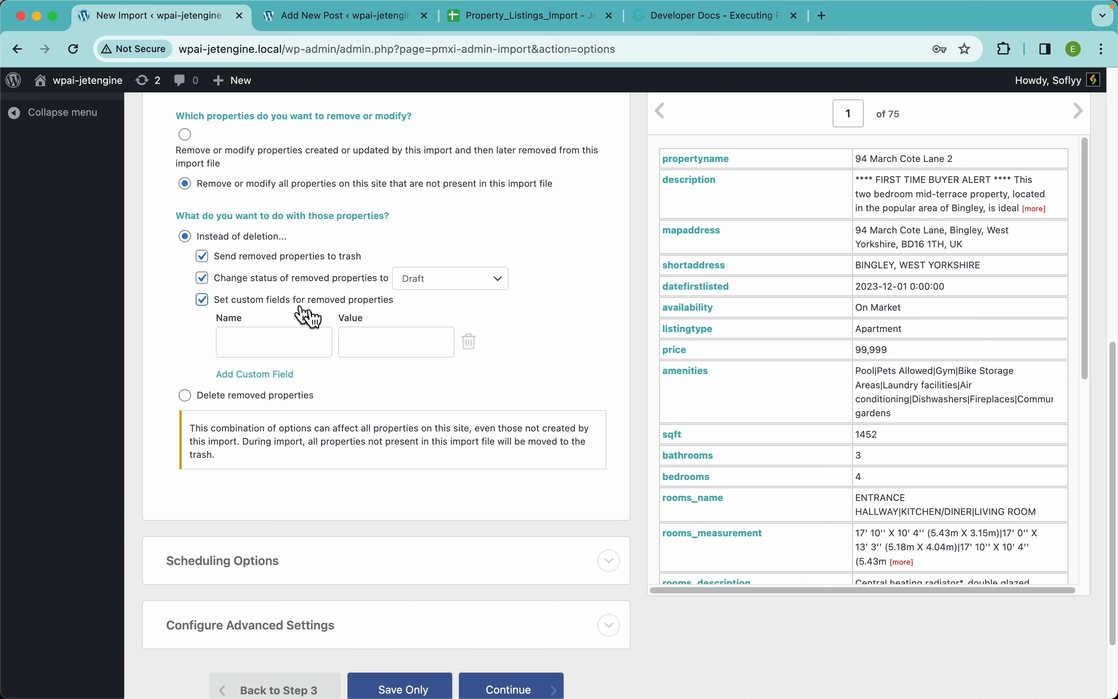
left_click(304, 347)
type("availability")
left_click(373, 347)
type("SOLD")
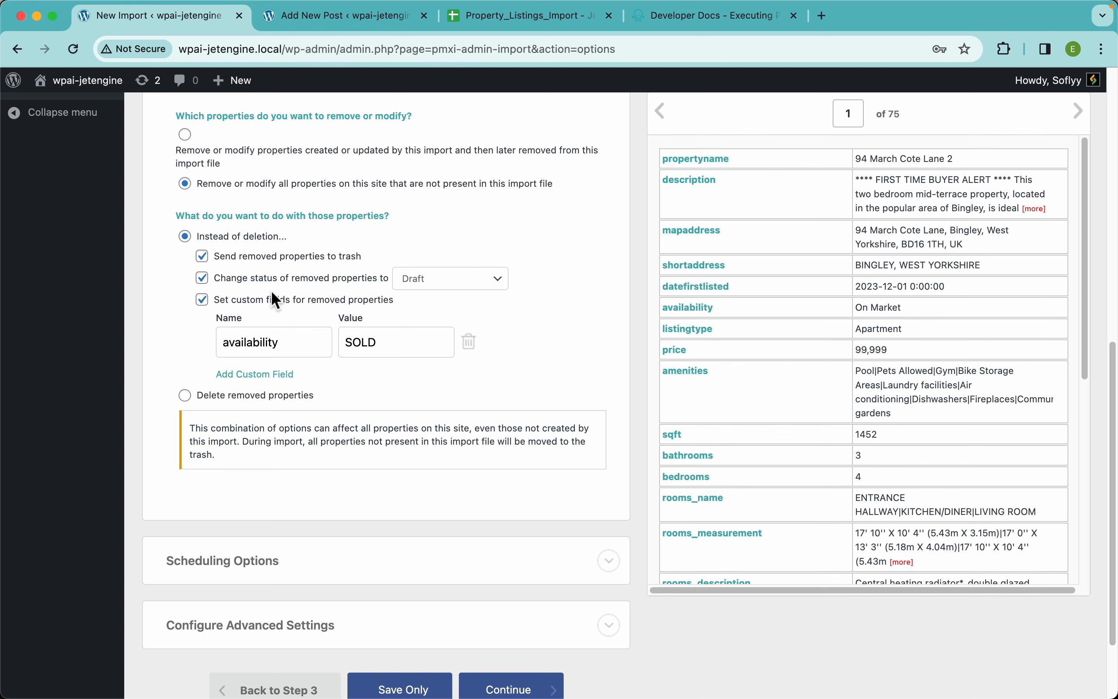
Try deleting removed properties instead, including their attached files and attached images
left_click(266, 395)
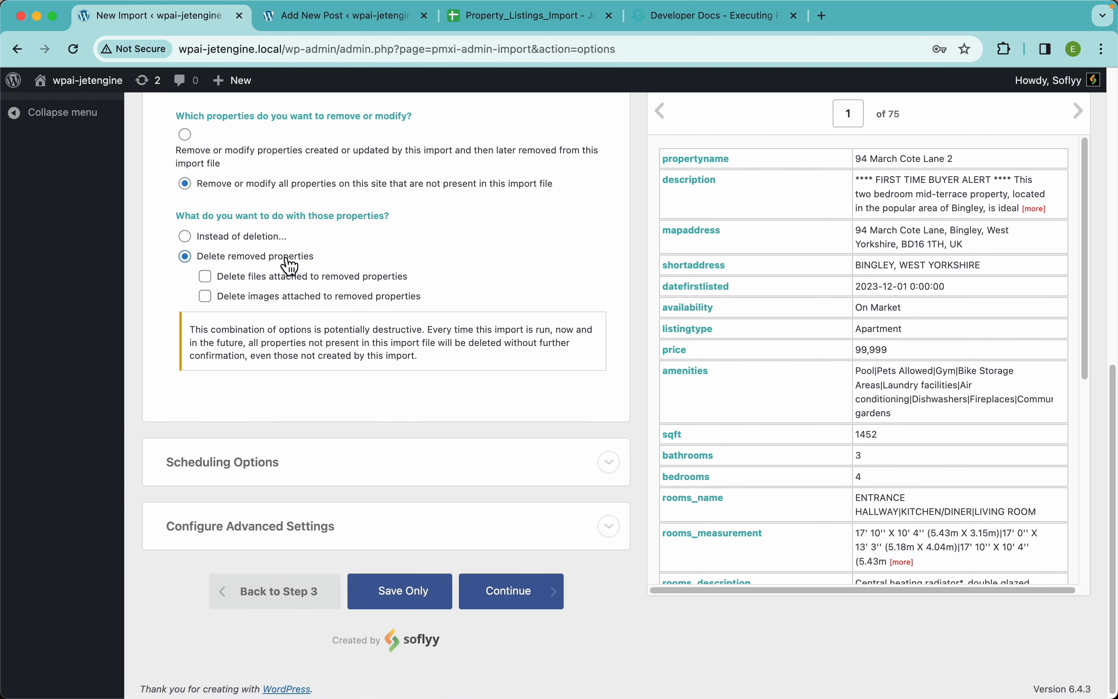
left_click(284, 278)
left_click(266, 297)
Try continuing with the deletion settings, cancel the backup confirmation, and disable removing or modifying properties missing from the import file
left_click(511, 591)
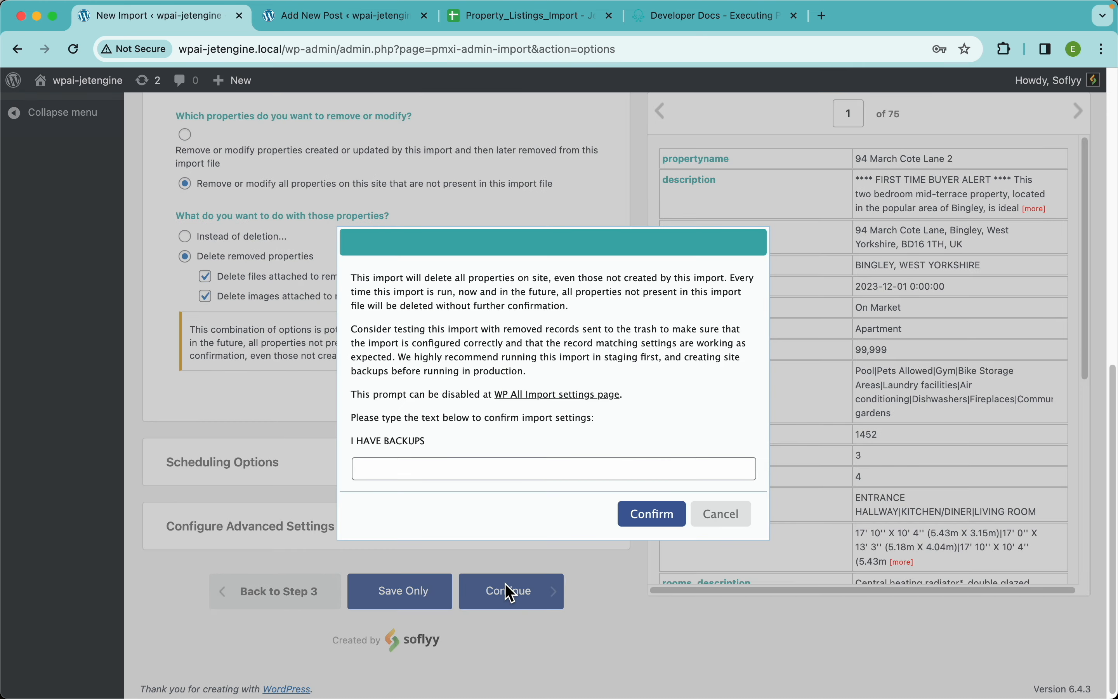
left_click(446, 474)
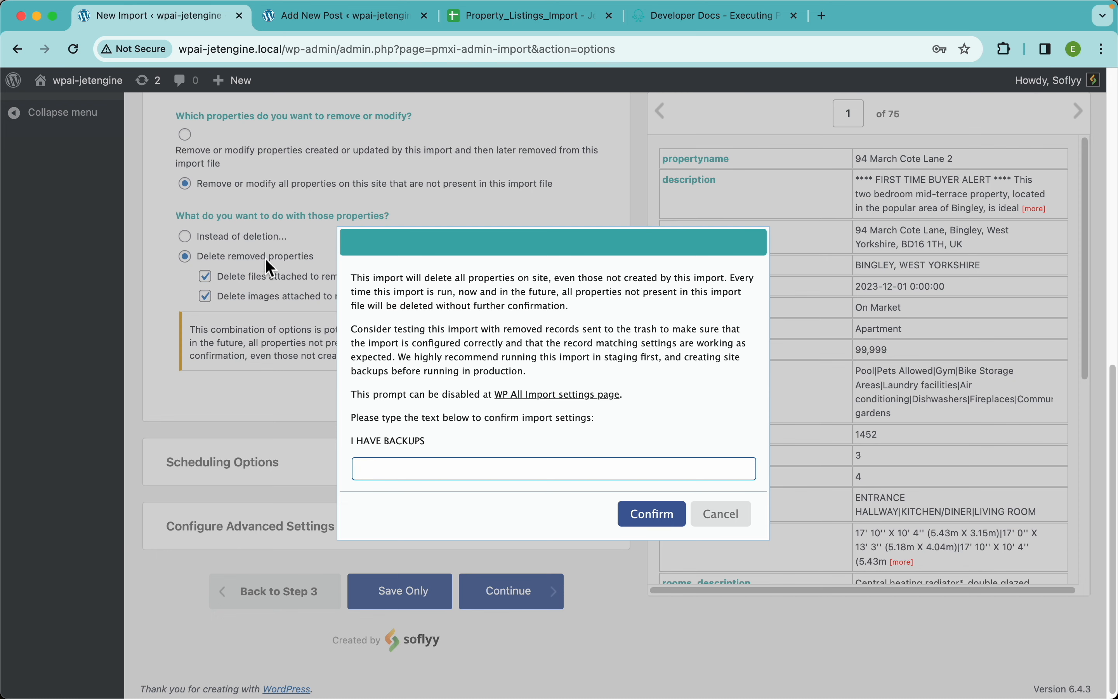
left_click(729, 517)
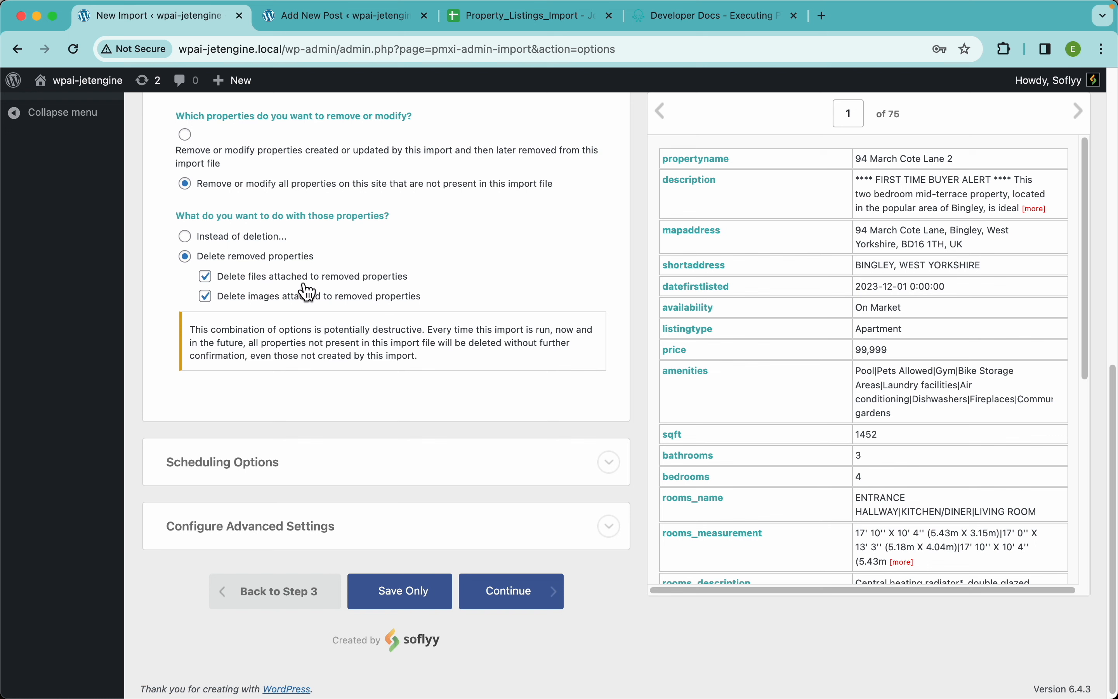
scroll(359, 230, "up", 5)
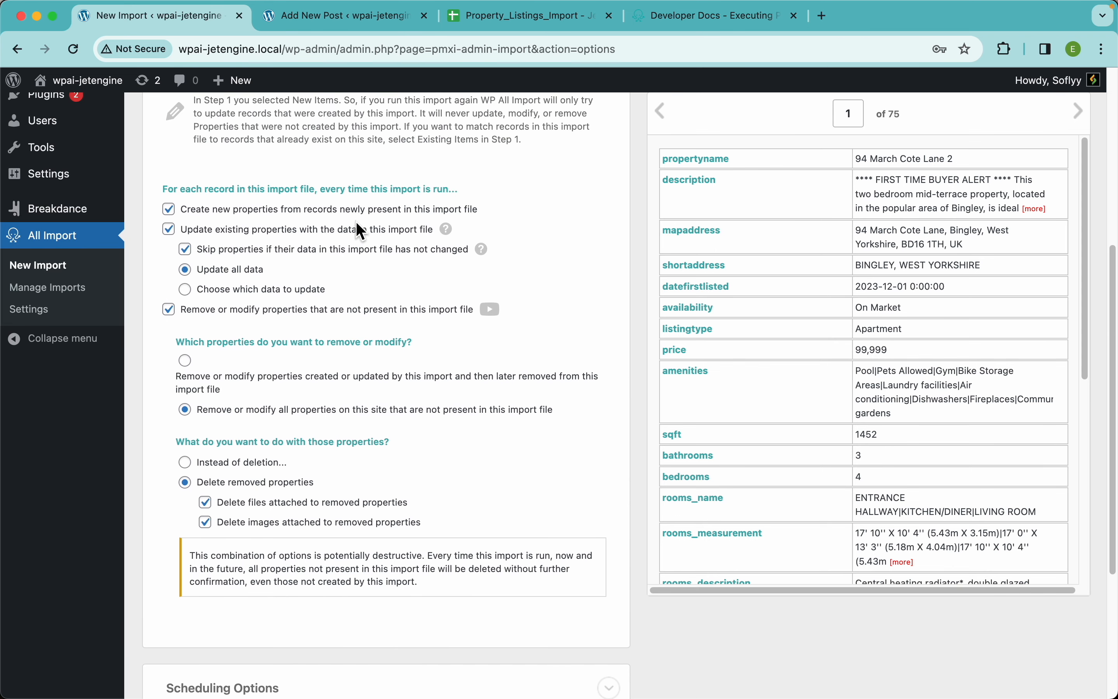
left_click(333, 310)
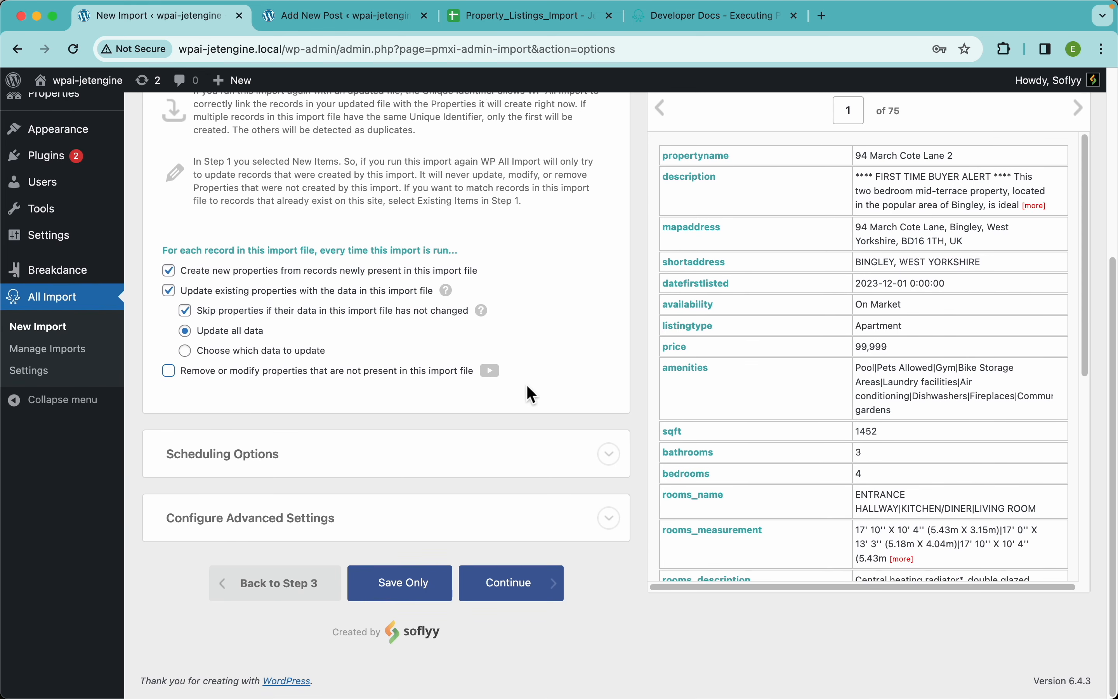
Expand the Scheduling Options and switch the import to Automatic Scheduling
left_click(519, 463)
scroll(520, 465, "down", 5)
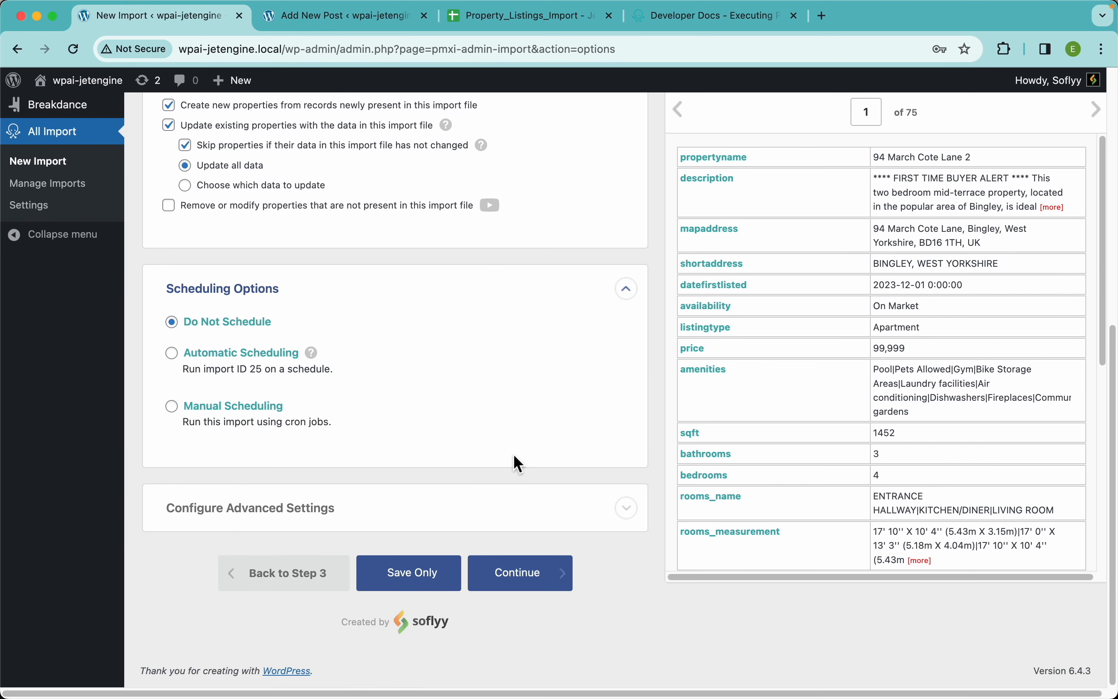
scroll(519, 462, "up", 2)
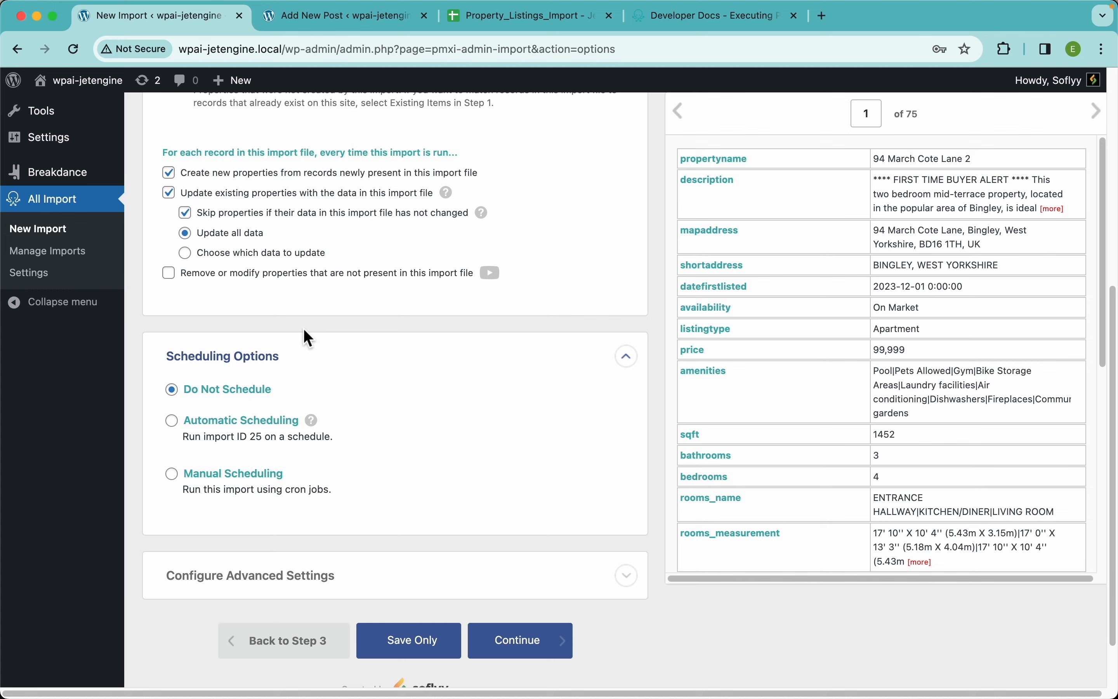
left_click(260, 435)
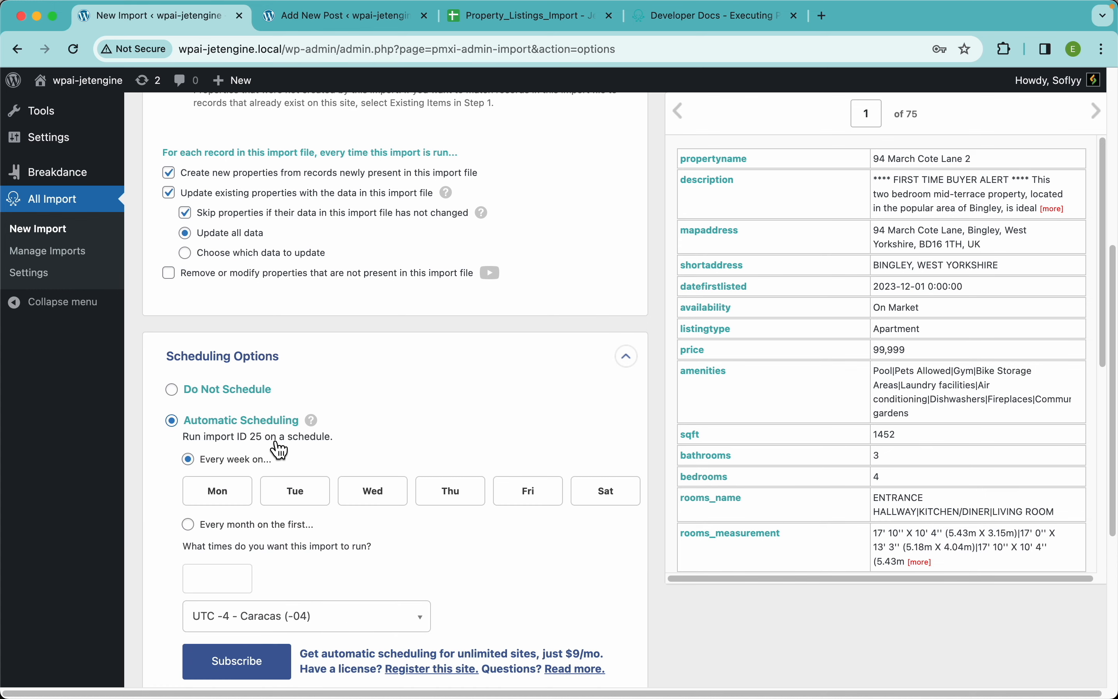
scroll(272, 437, "down", 5)
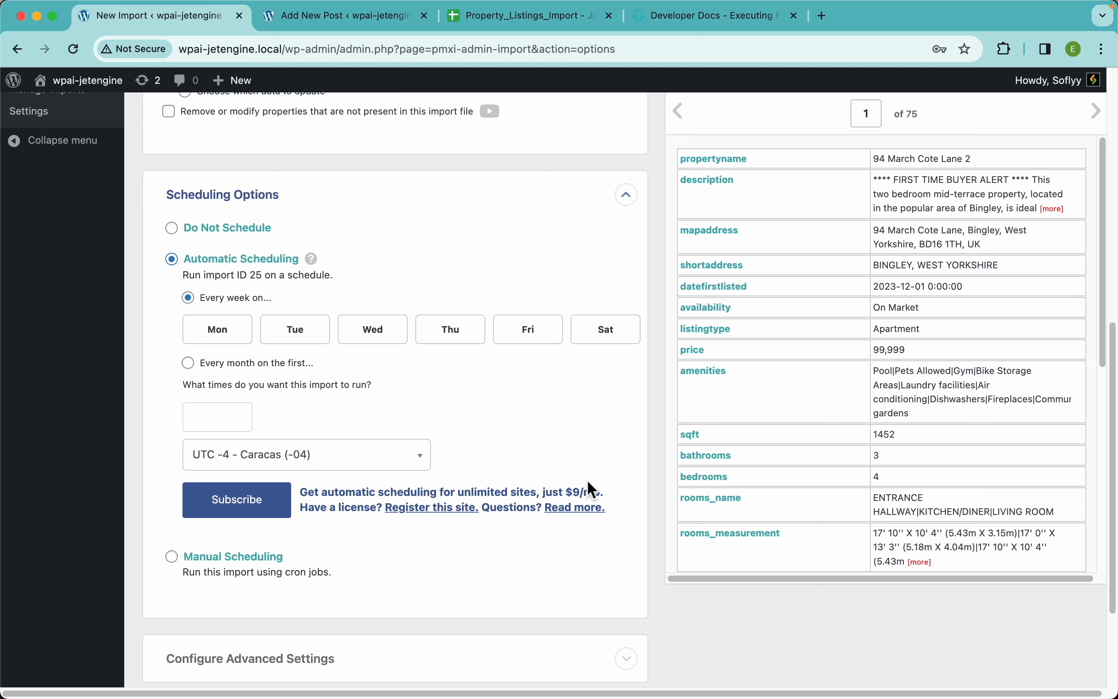
Schedule the weekly import runs for Mon, Tue, Wed, Thu, Fri and Sat
left_click(224, 332)
left_click(294, 341)
left_click(379, 344)
left_click(467, 342)
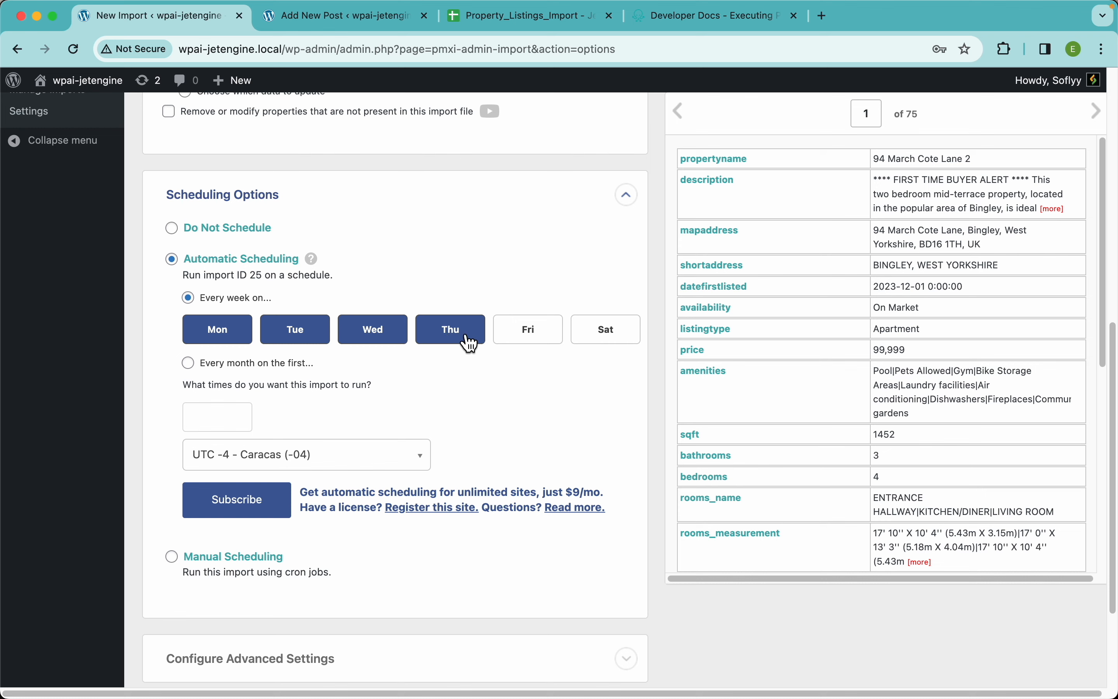
left_click(536, 345)
left_click(605, 340)
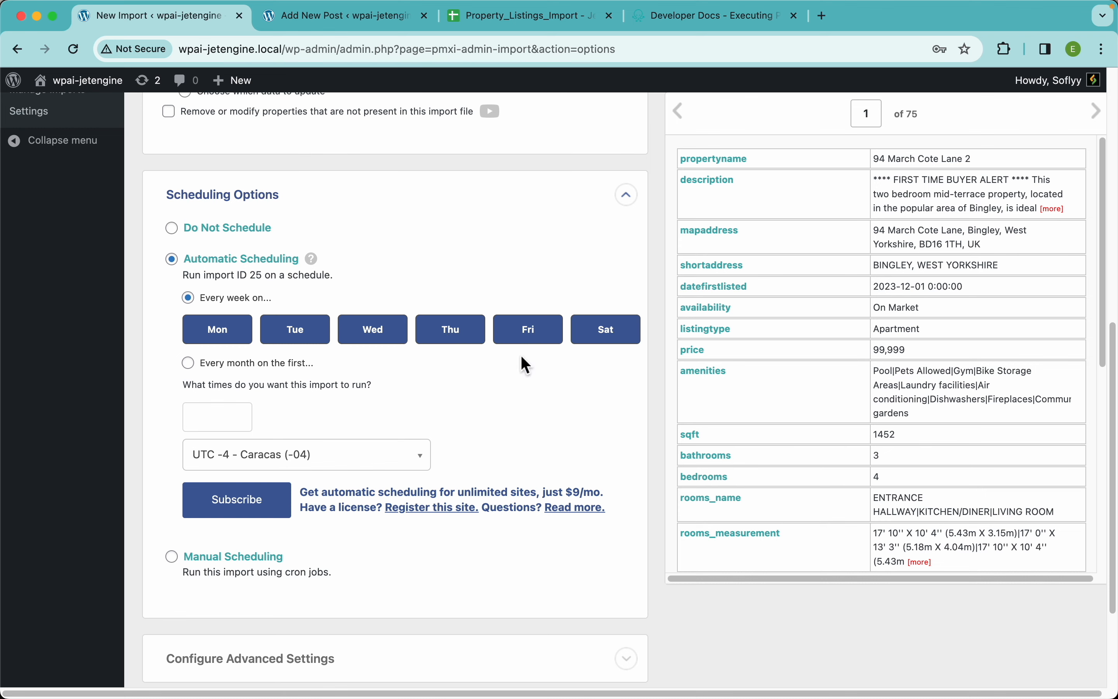
scroll(323, 378, "right", 1)
Set the scheduled import's run time to 12:00am and review the scheduling settings
left_click(220, 415)
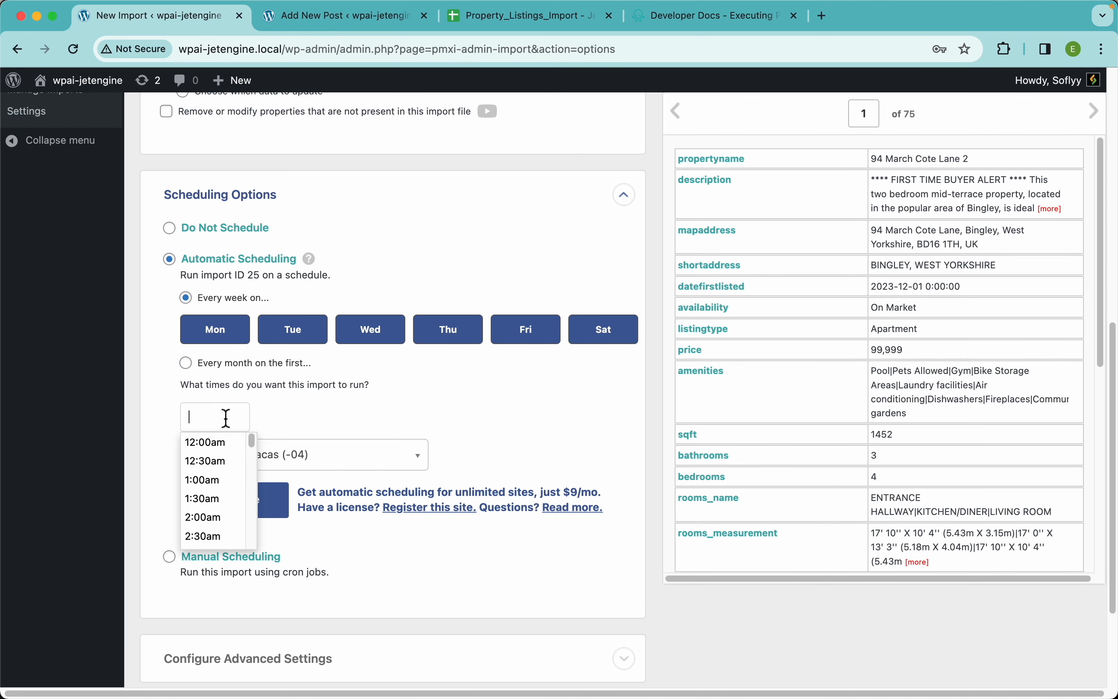
left_click(222, 444)
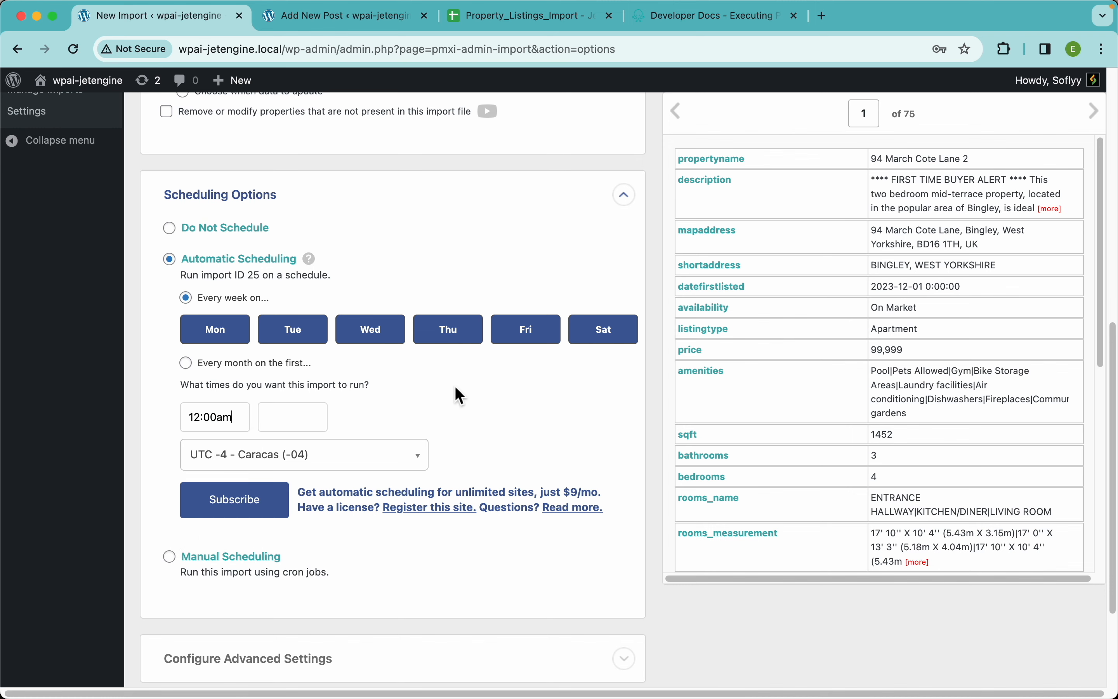
scroll(443, 418, "down", 1)
scroll(442, 419, "down", 3)
scroll(443, 422, "up", 3)
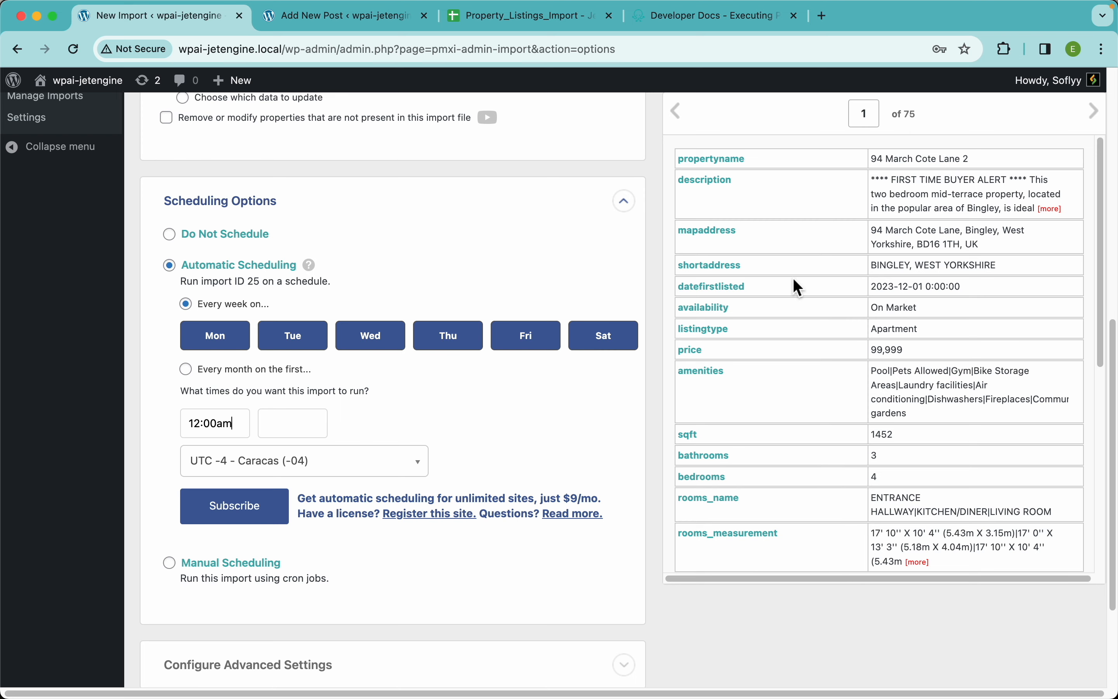
Switch to the Property_Listings_Import spreadsheet in Google Sheets, try deleting rows 4 to 10, and undo the deletion
left_click(516, 23)
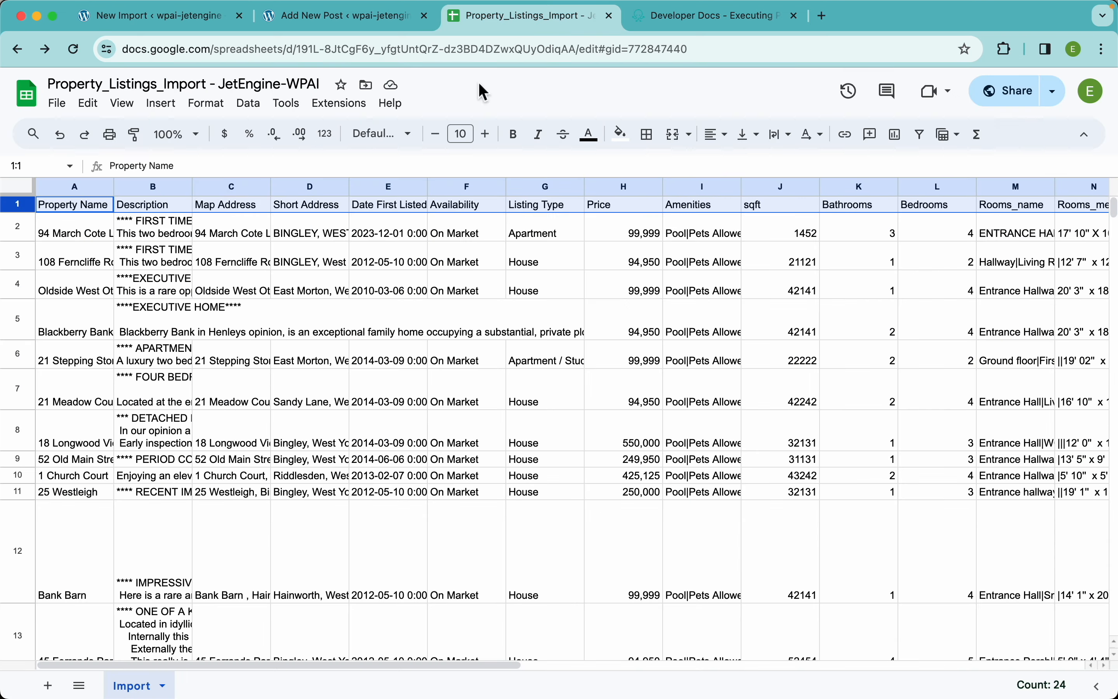
left_click(18, 279)
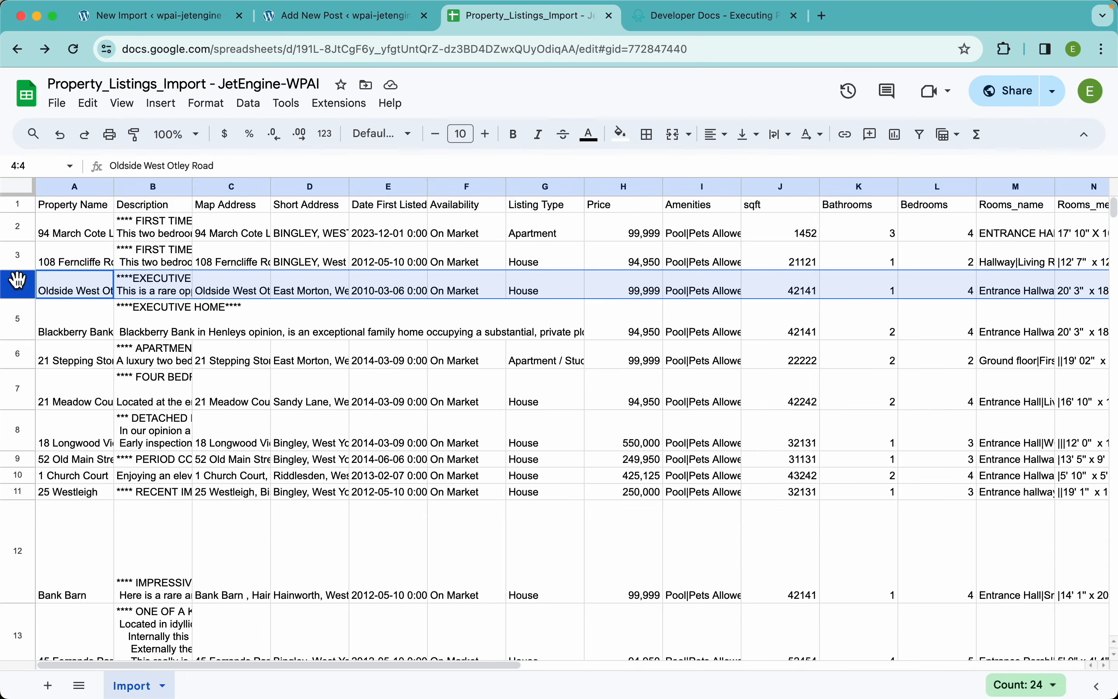
key("shift+Down")
key("shift+Down")
key("shift+Down")
key("shift+Down")
key("shift+Down")
key("shift+Down")
right_click(166, 410)
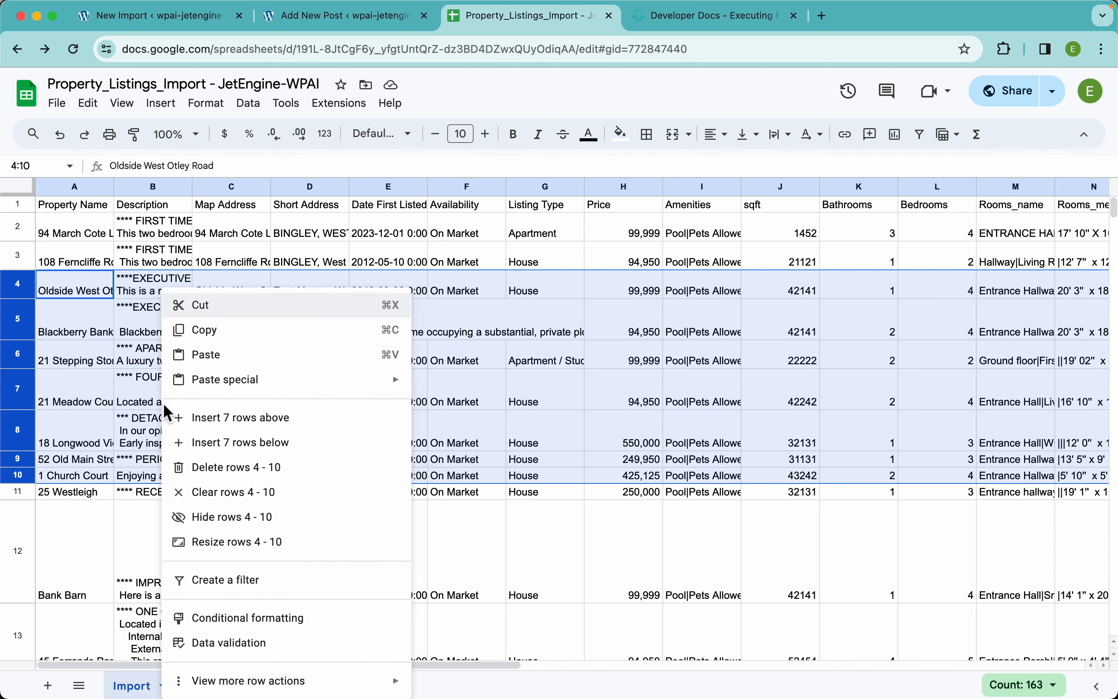
left_click(232, 466)
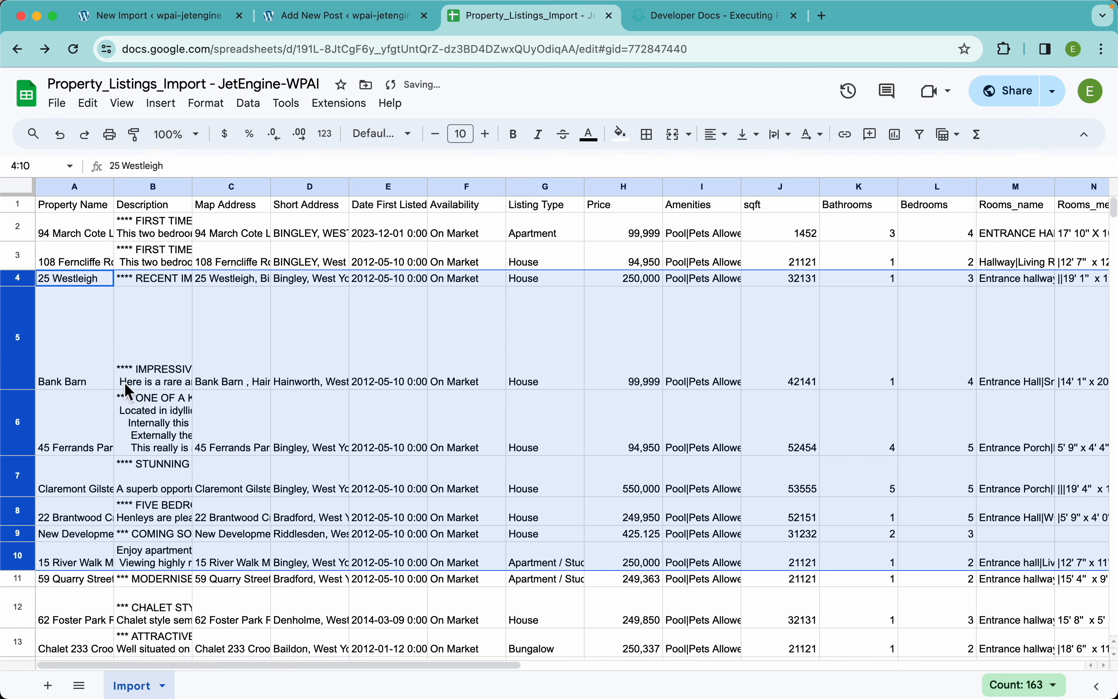
left_click(191, 339)
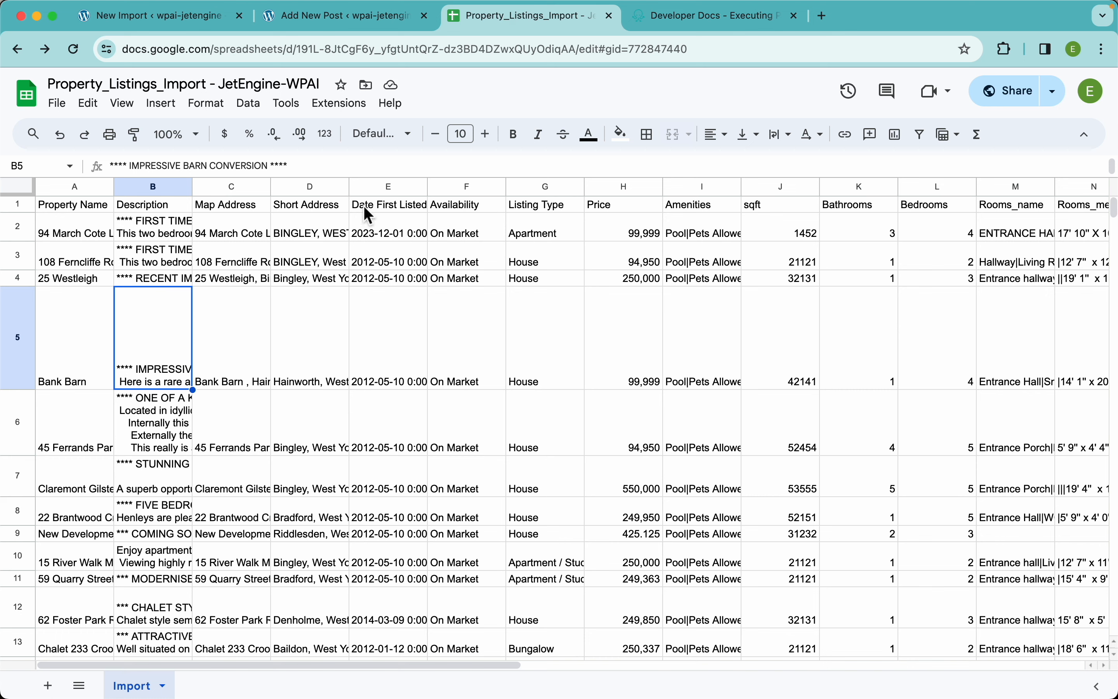
key("cmd+z")
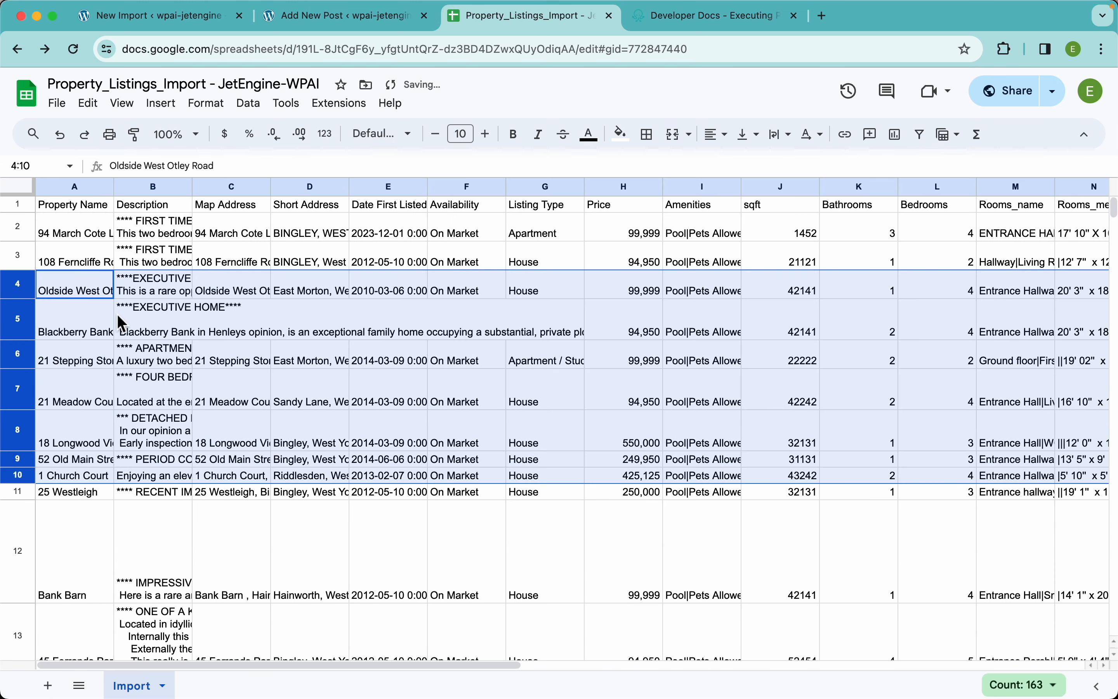
left_click(190, 279)
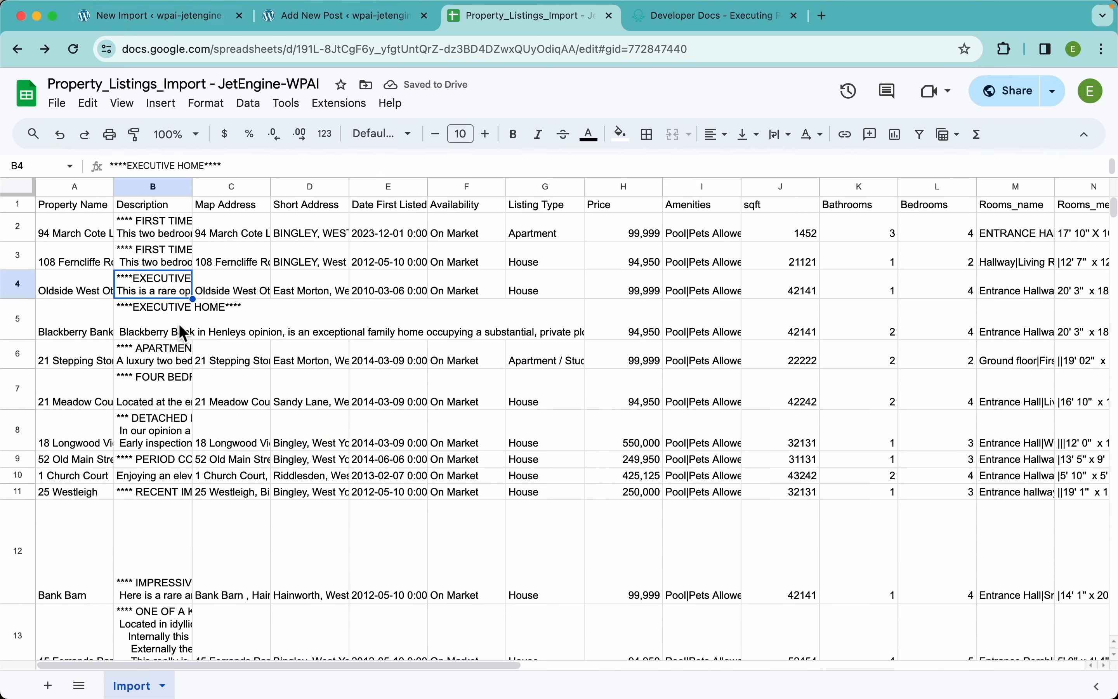
Return to the WP All Import settings and switch the import to Manual Scheduling to examine its trigger and processing URLs
left_click(194, 27)
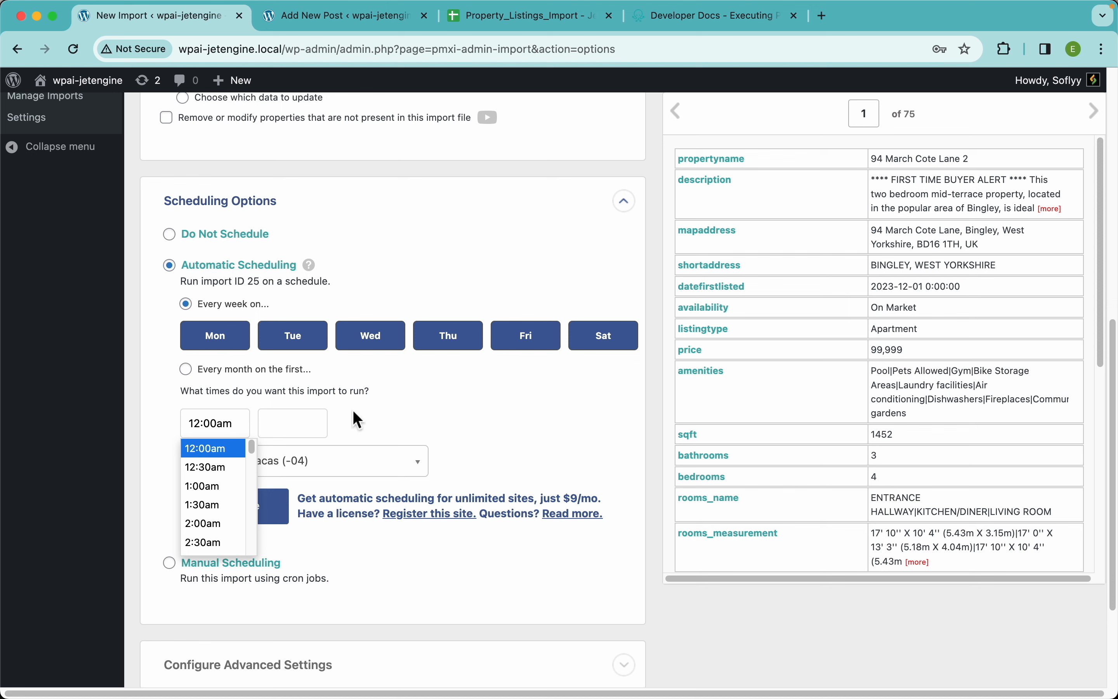
left_click(427, 398)
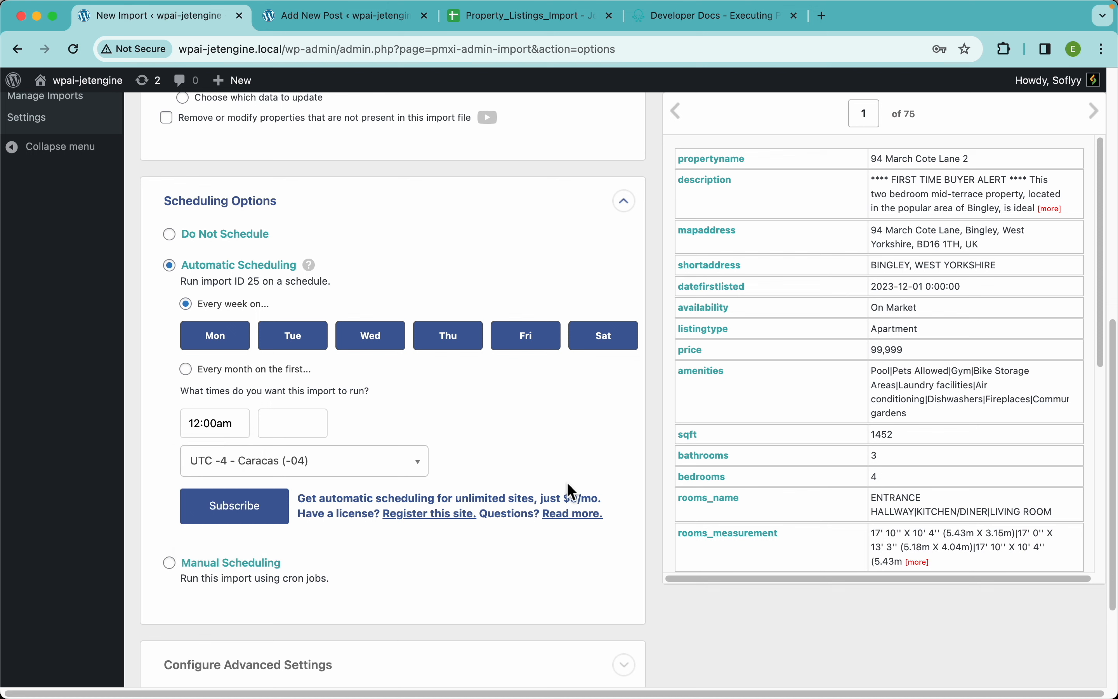
left_click(272, 575)
scroll(350, 390, "down", 3)
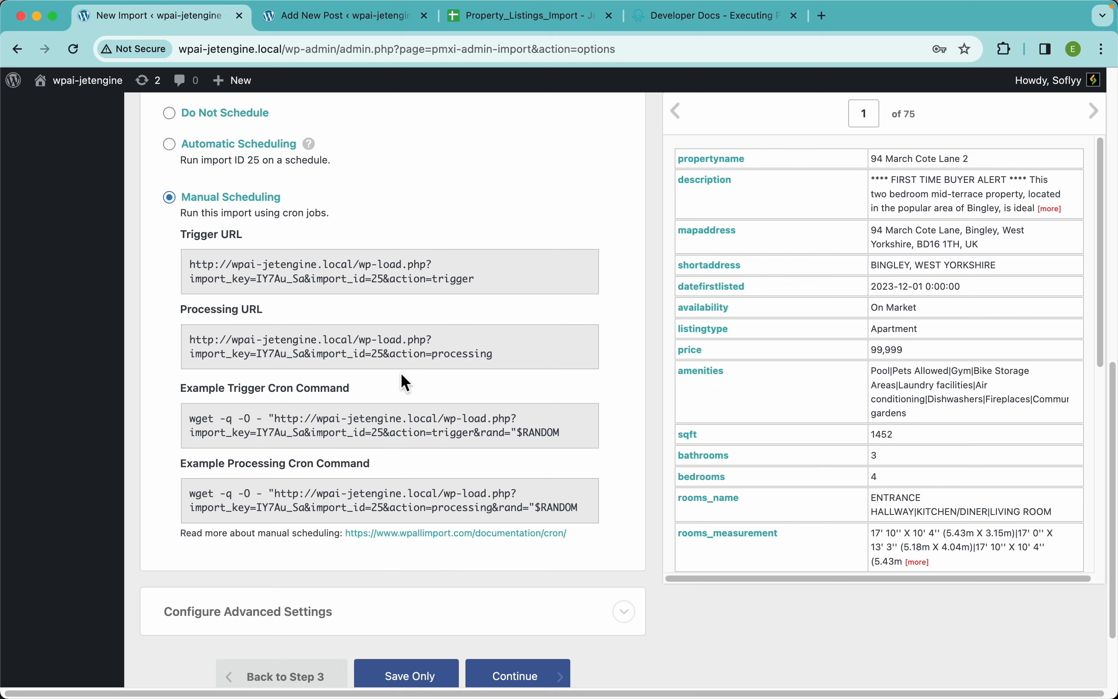
Open the linked manual scheduling documentation and skim the guide on scheduling imports using cron jobs
left_click(416, 538)
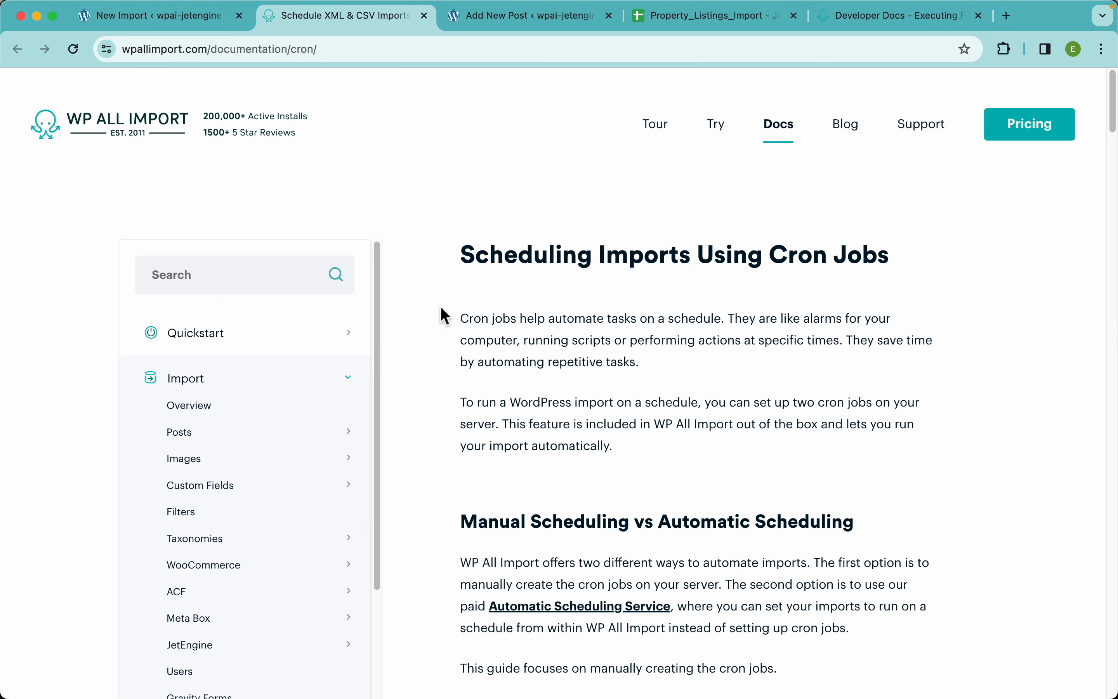
scroll(687, 265, "down", 6)
scroll(683, 257, "down", 20)
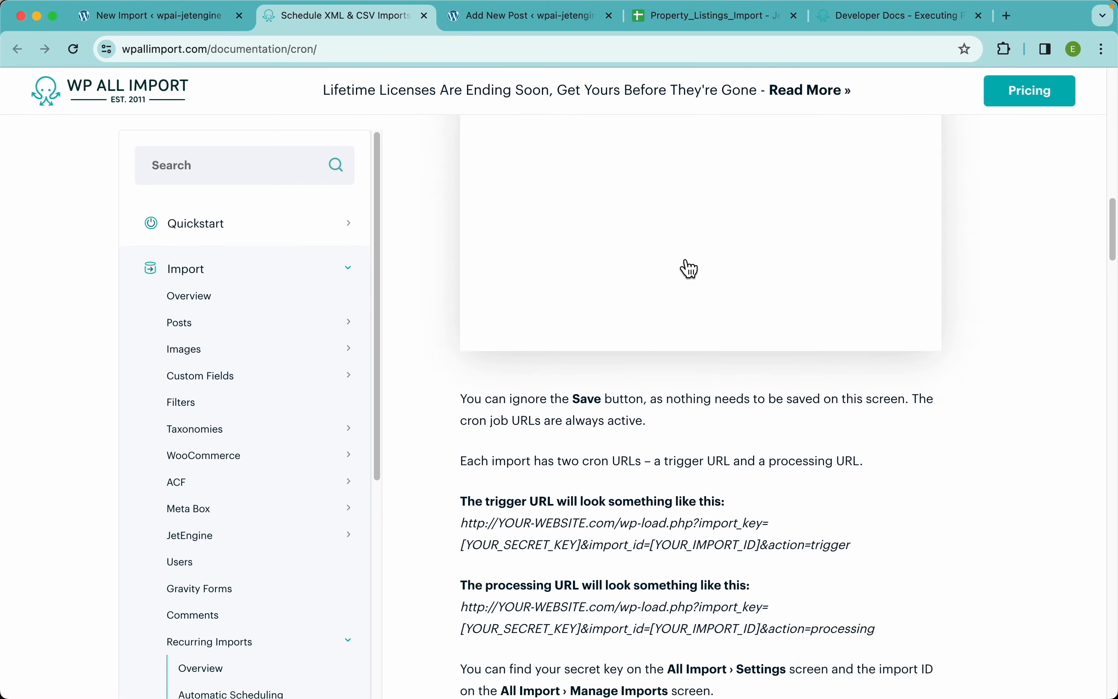
scroll(682, 256, "up", 20)
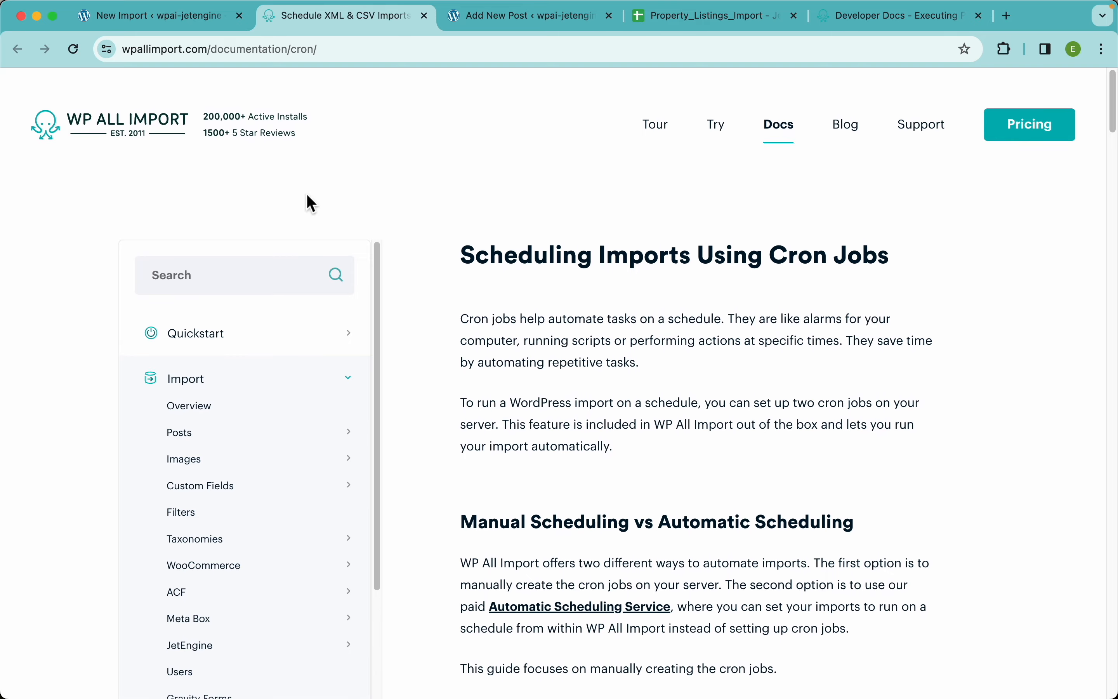
Return to the import settings and set the scheduling to Do Not Schedule
left_click(175, 16)
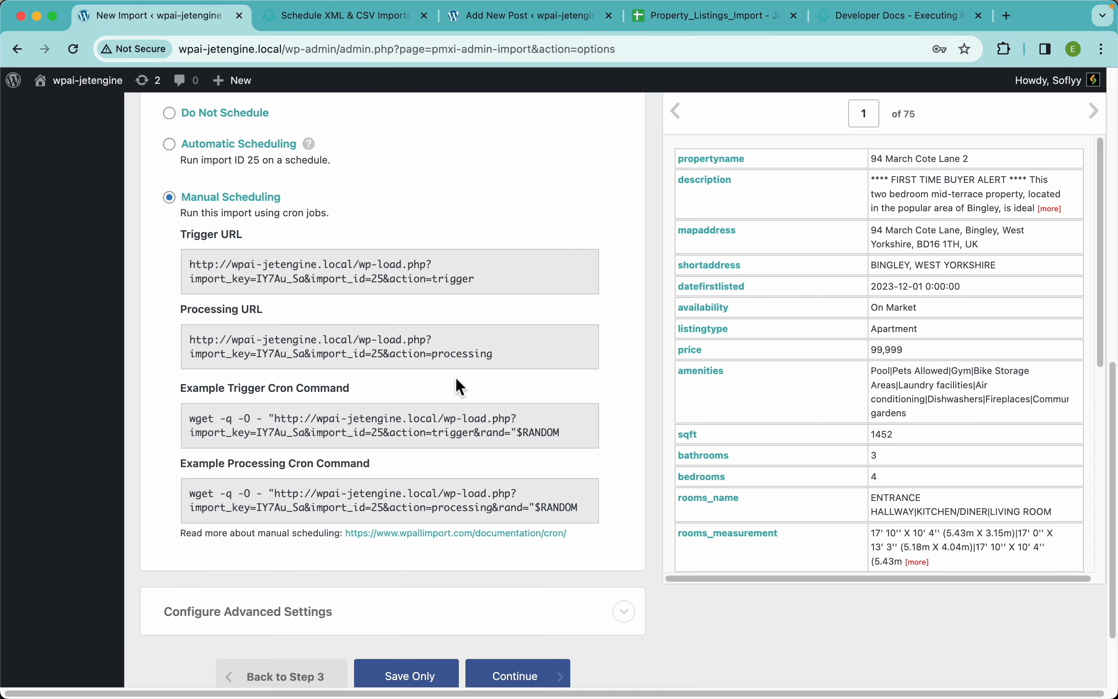
scroll(456, 377, "up", 5)
left_click(258, 329)
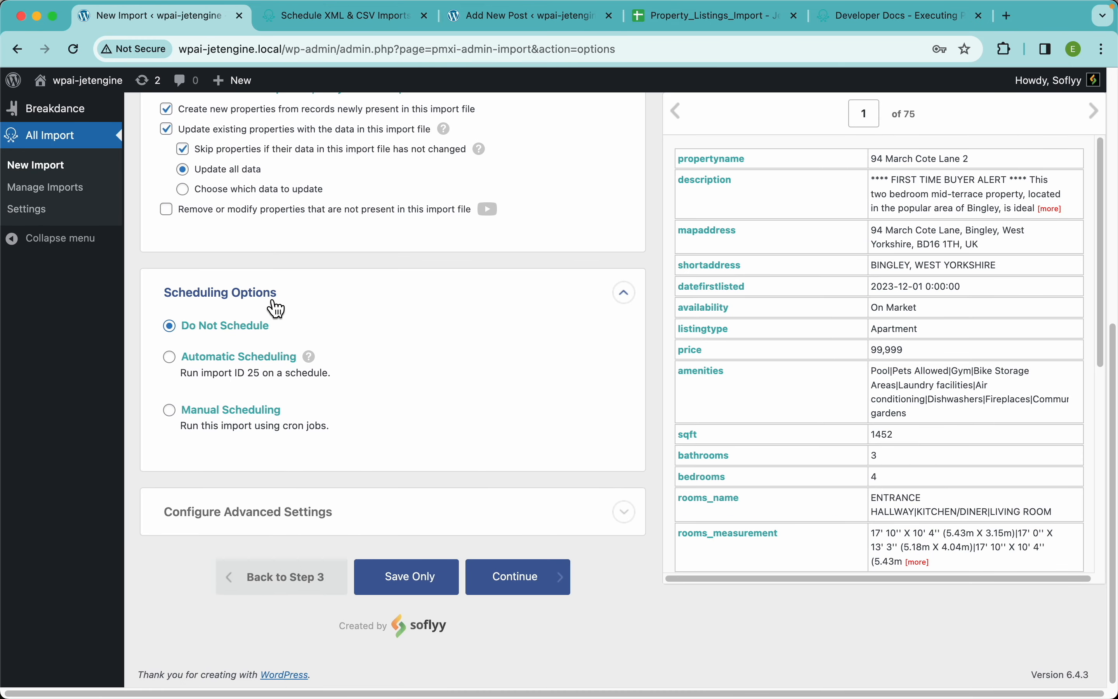
Collapse the Scheduling Options, continue to the confirmation page, and run the import
left_click(273, 303)
left_click(531, 597)
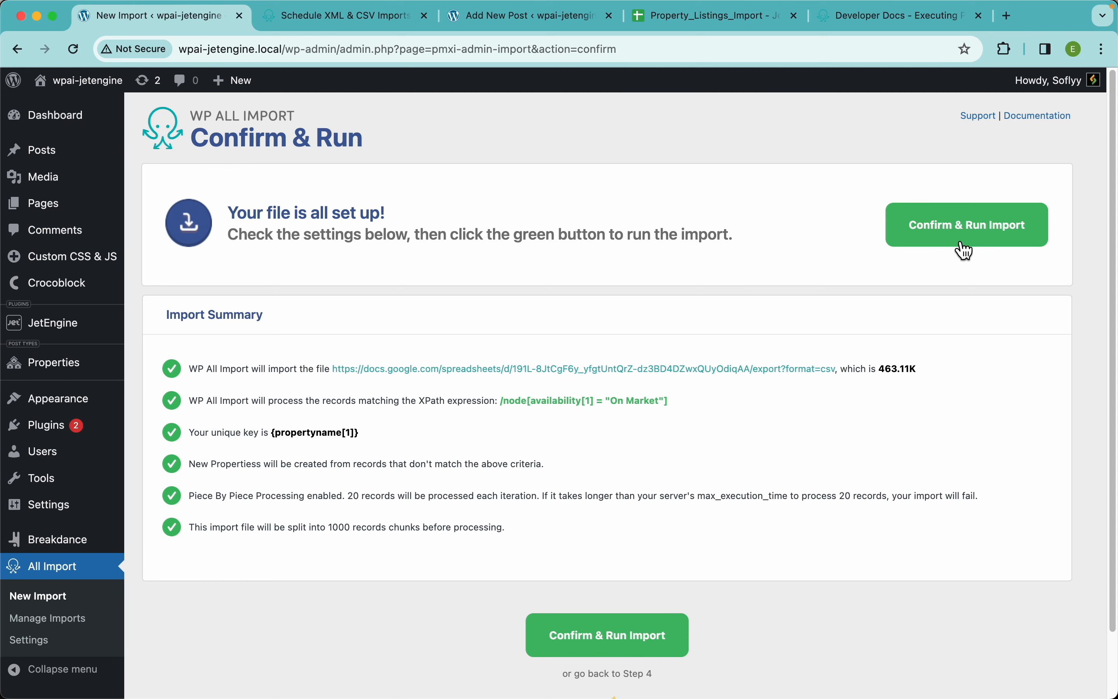
left_click(944, 225)
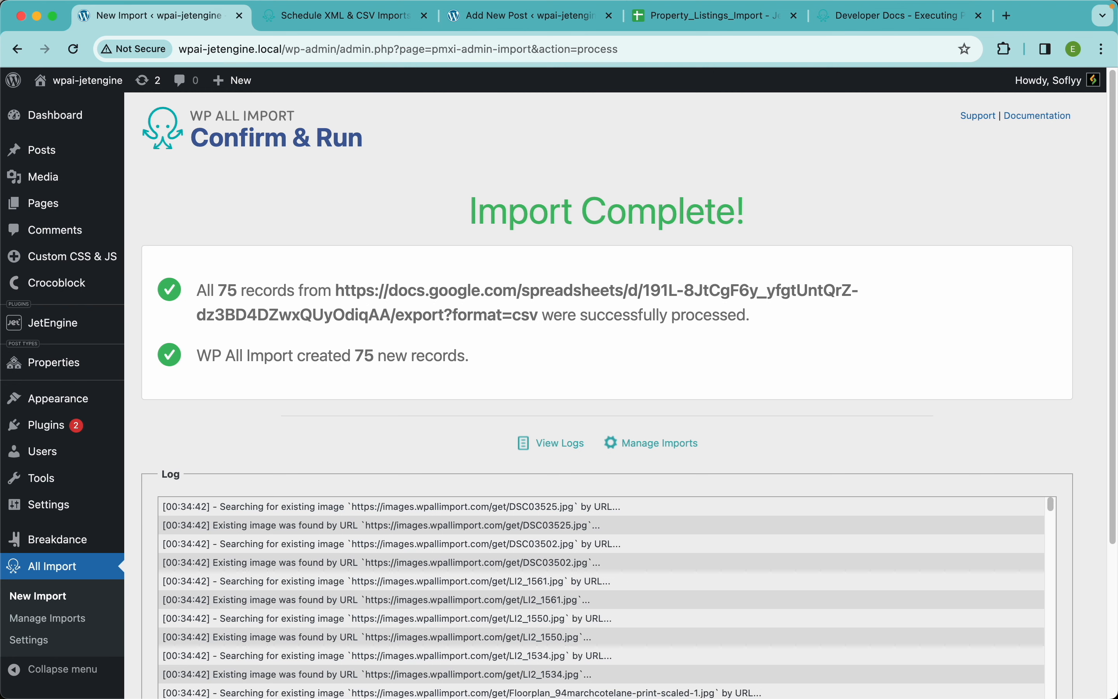
Open the Properties list in a new browser tab, place it beside the import tab, and review the imported posts
left_click(70, 365, "super")
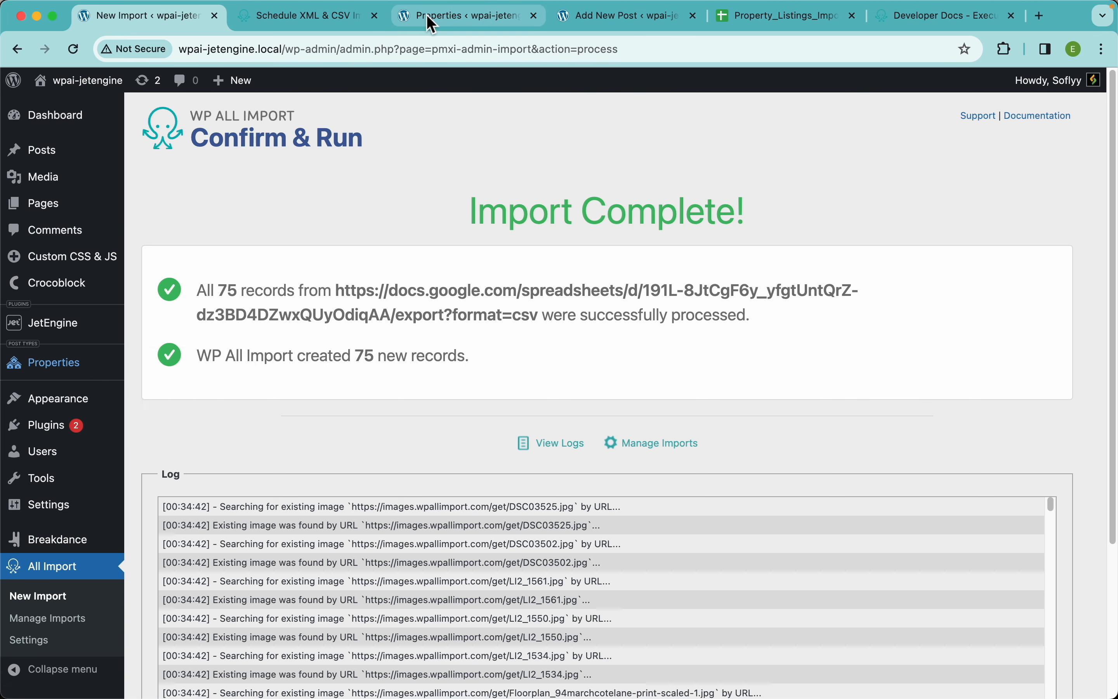
left_click_drag(429, 19, 282, 21)
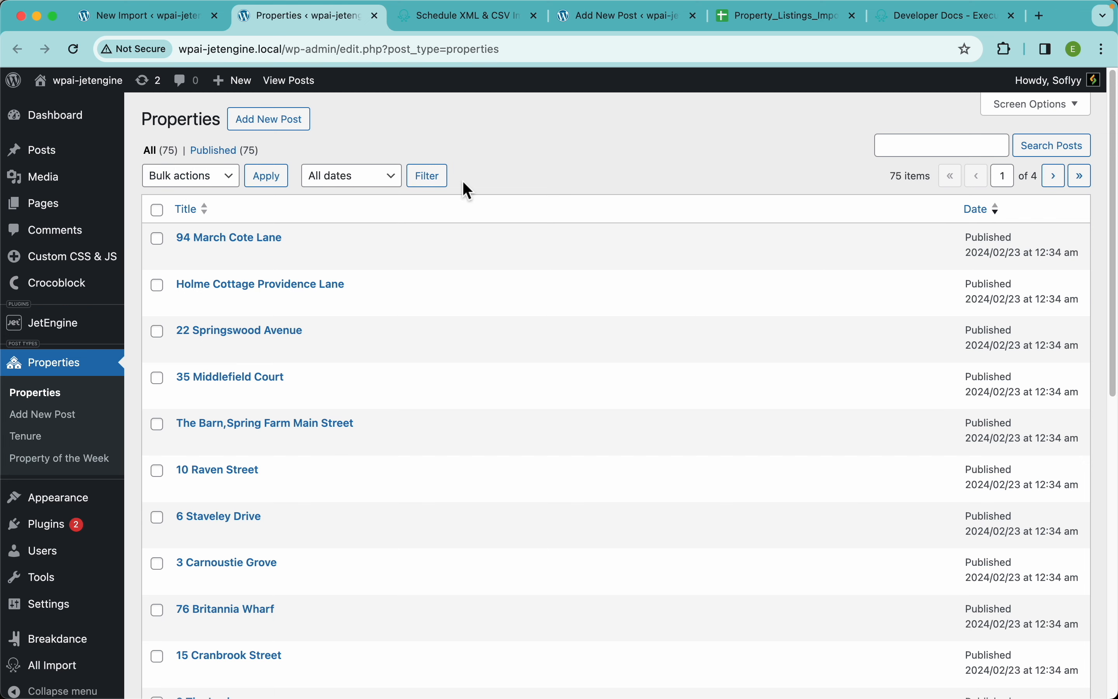
scroll(521, 414, "down", 10)
scroll(521, 414, "up", 10)
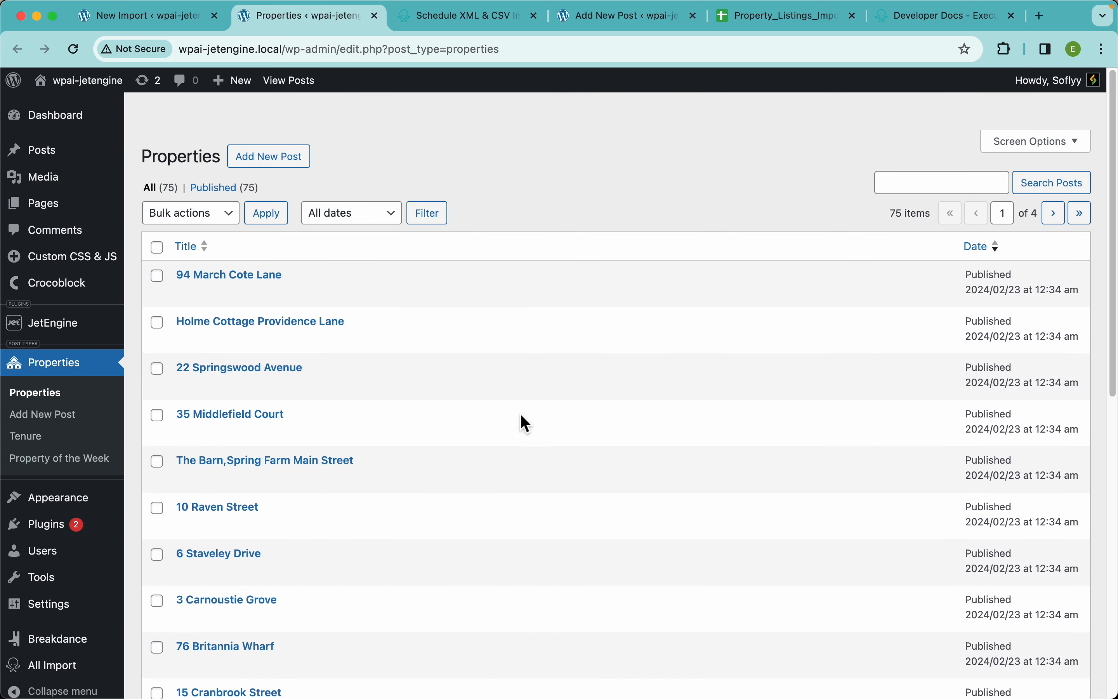
Visit the site's homepage and examine the property cards in the Explore Homes section
left_click(85, 91)
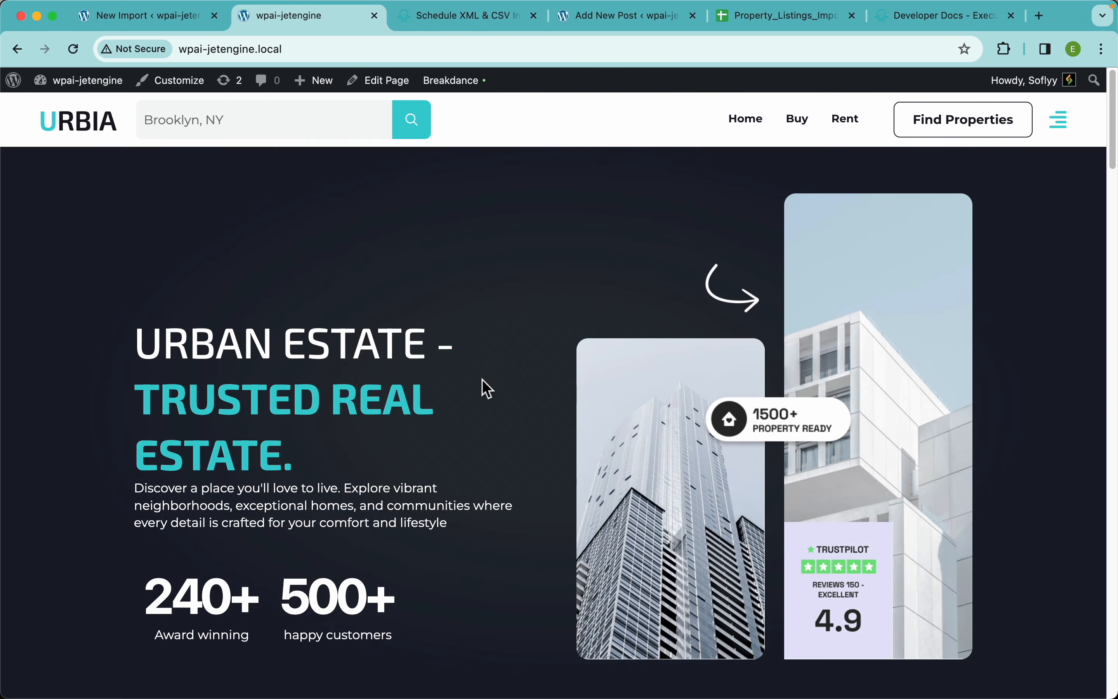
scroll(486, 388, "down", 10)
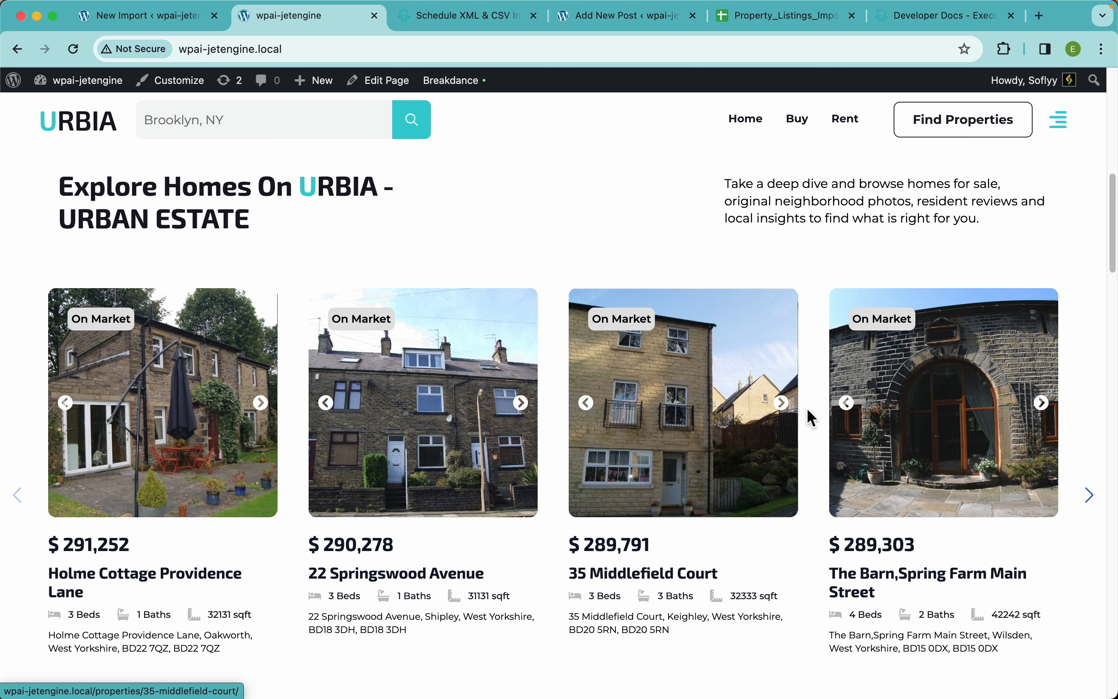
left_click_drag(809, 411, 711, 520)
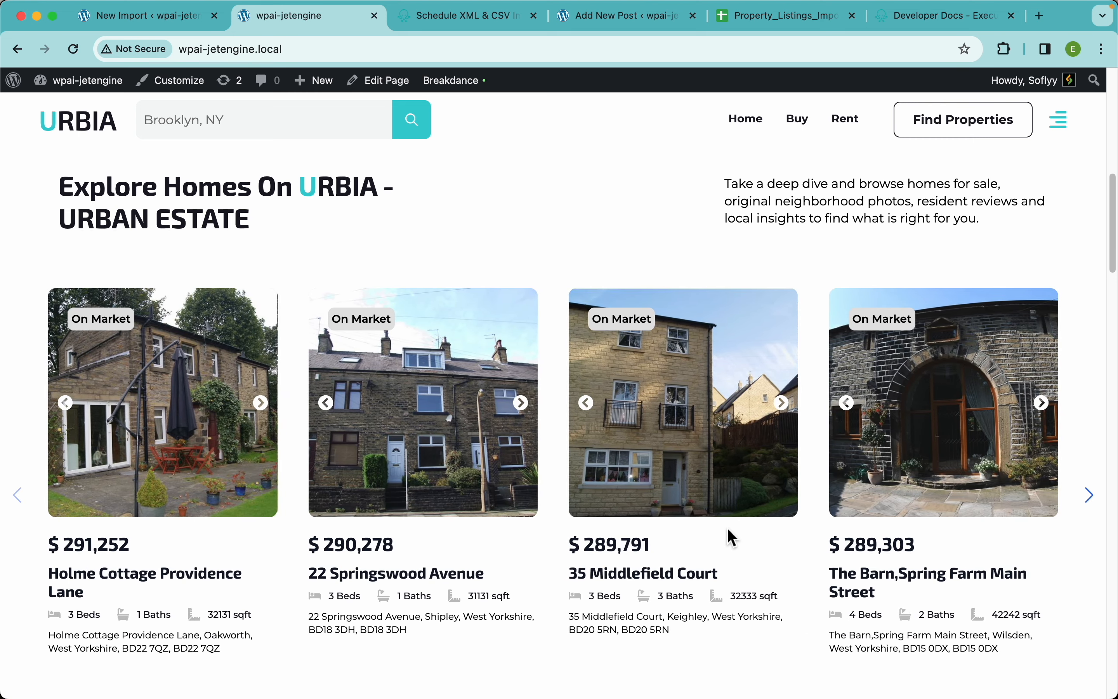
Open the second property in the Explore Homes section, browse its photo gallery from the living room image, and close the gallery
left_click(411, 450)
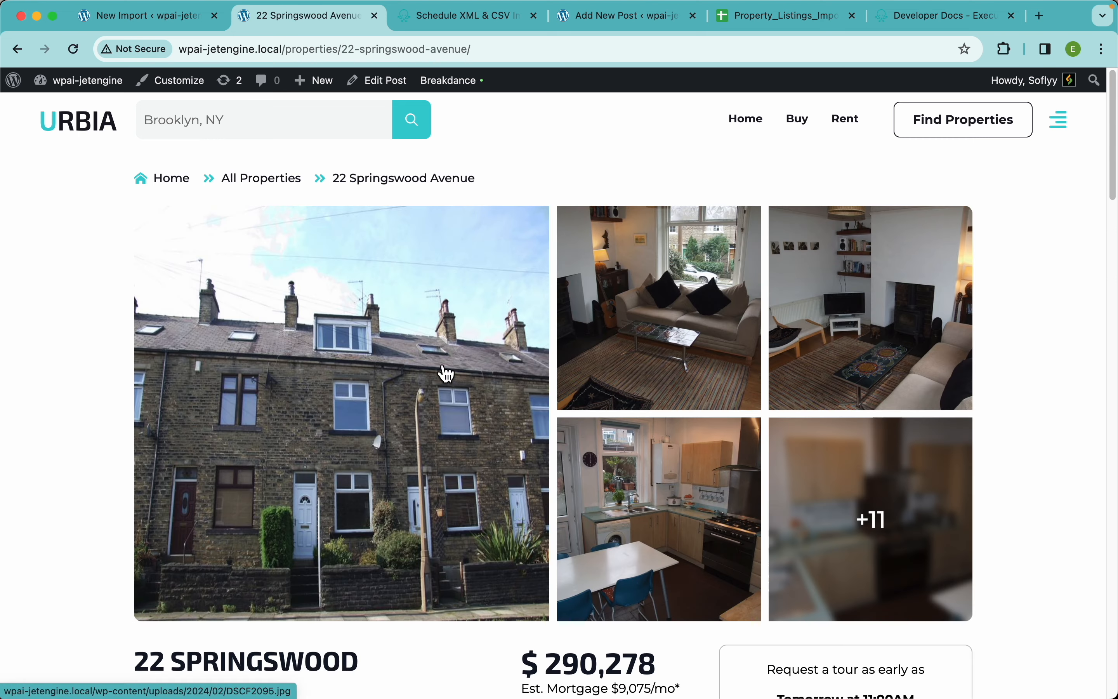
left_click(649, 280)
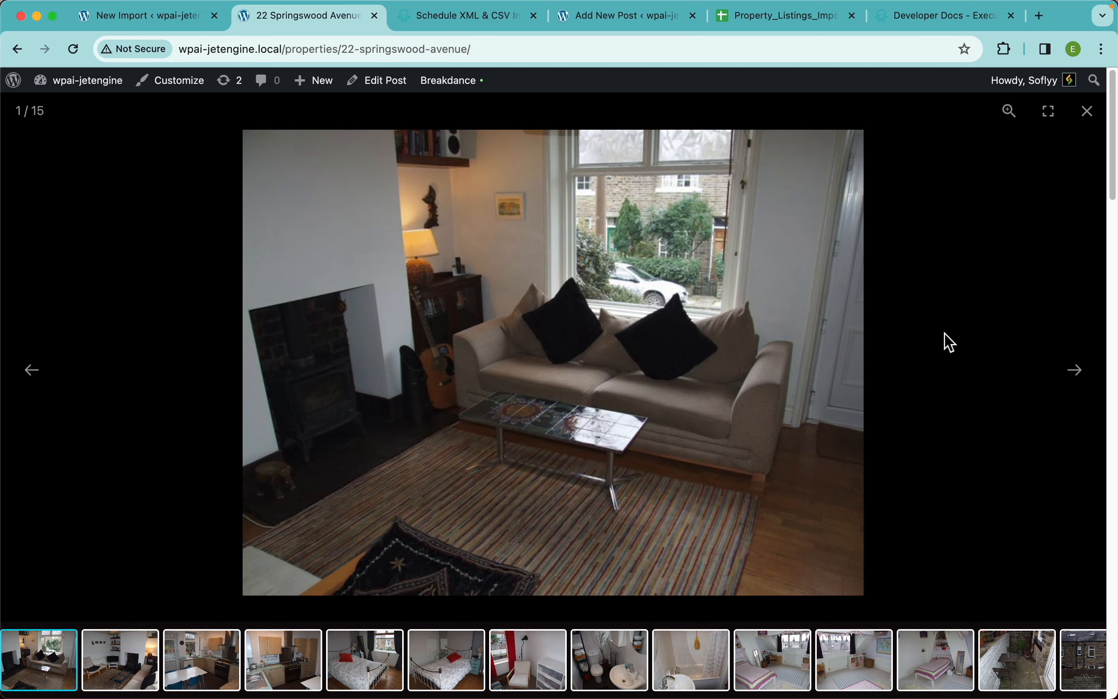
key("Right")
key("Right")
key("Right")
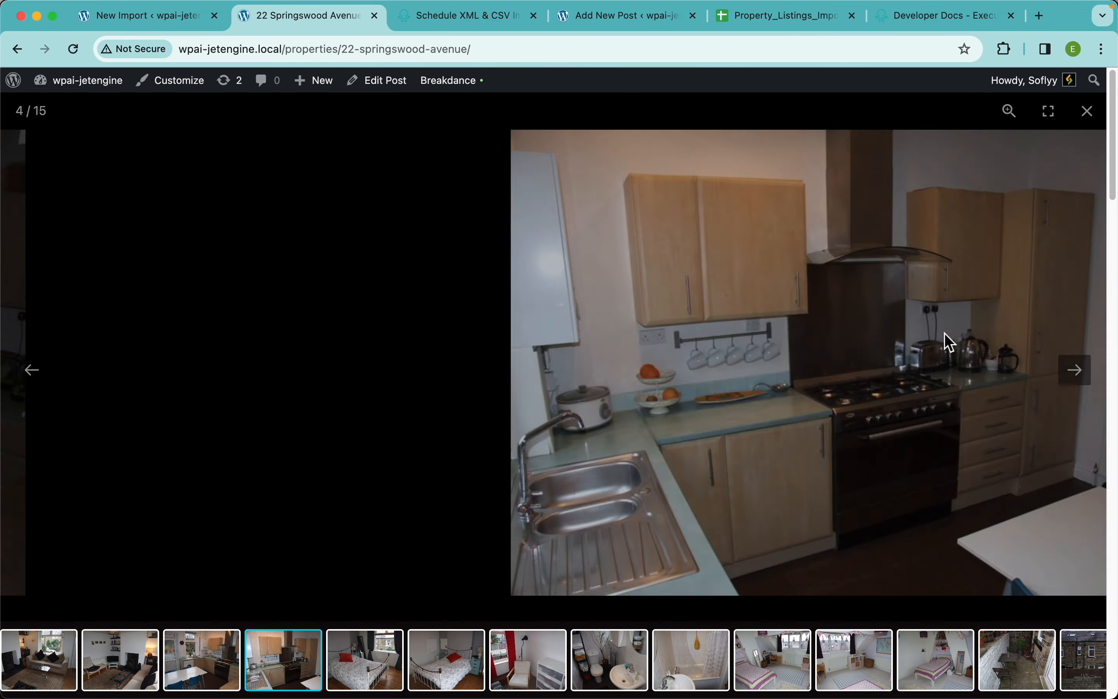
key("Right")
key("Right")
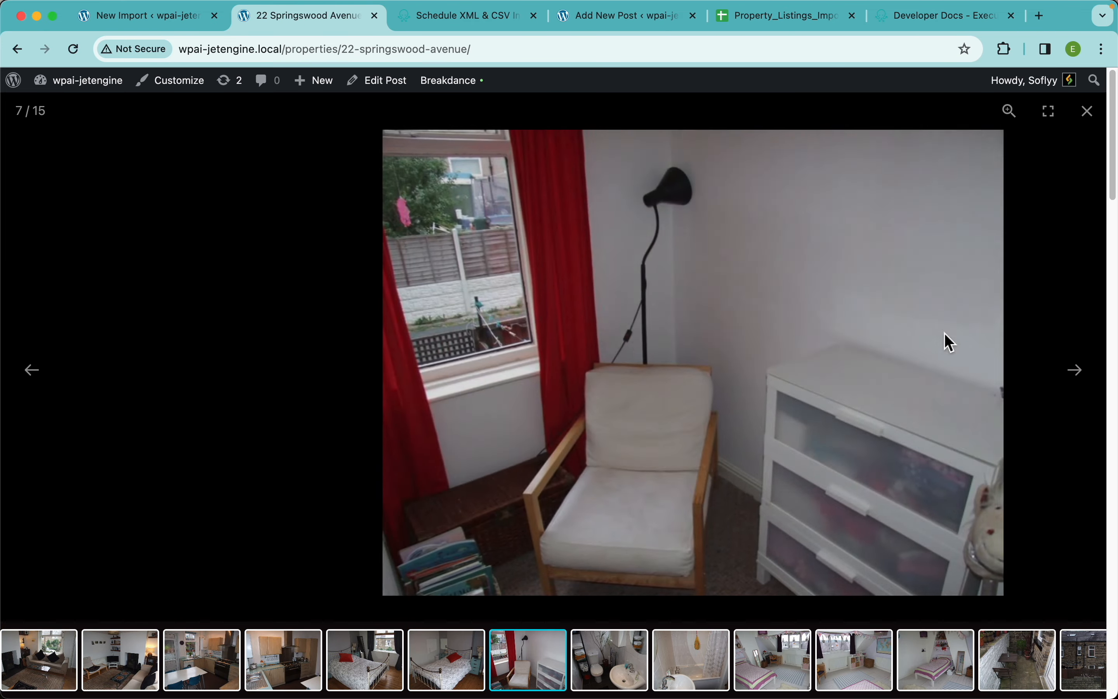
key("Escape")
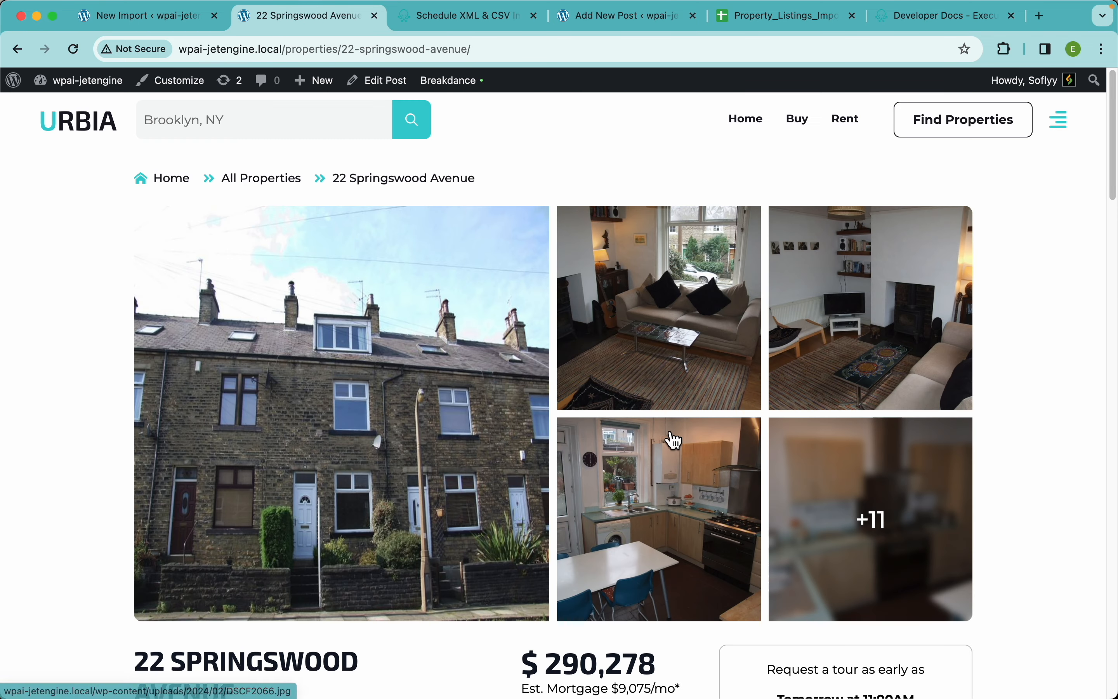
Examine the property page's price, location map, description, amenities, rooms and agent information
scroll(649, 444, "down", 5)
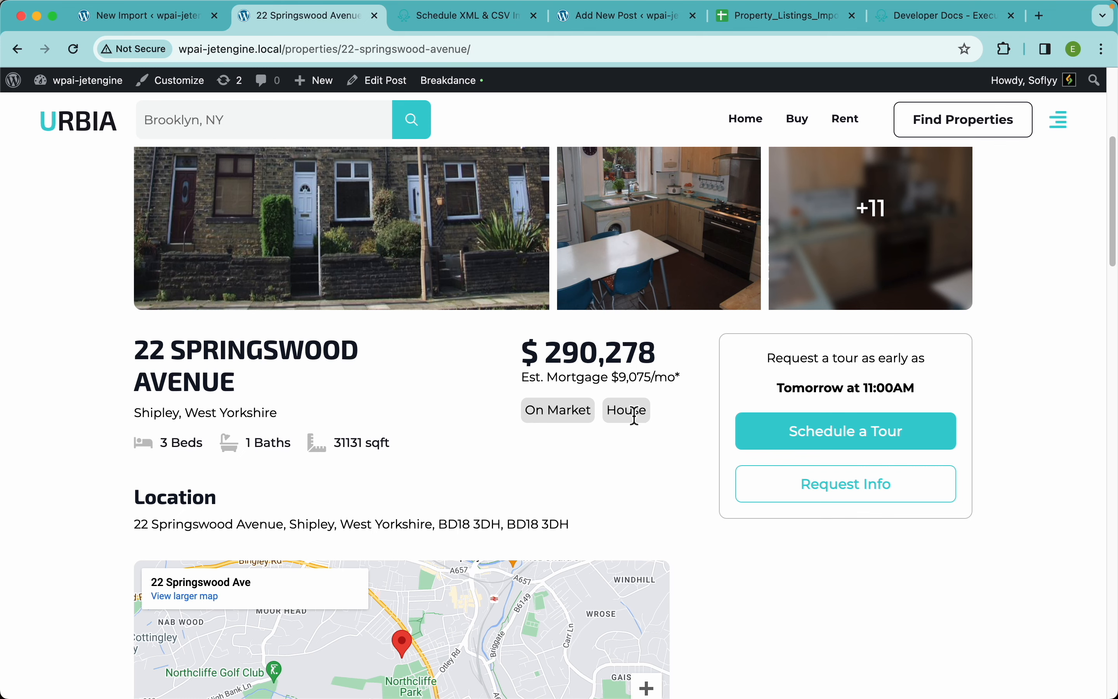
scroll(428, 445, "down", 5)
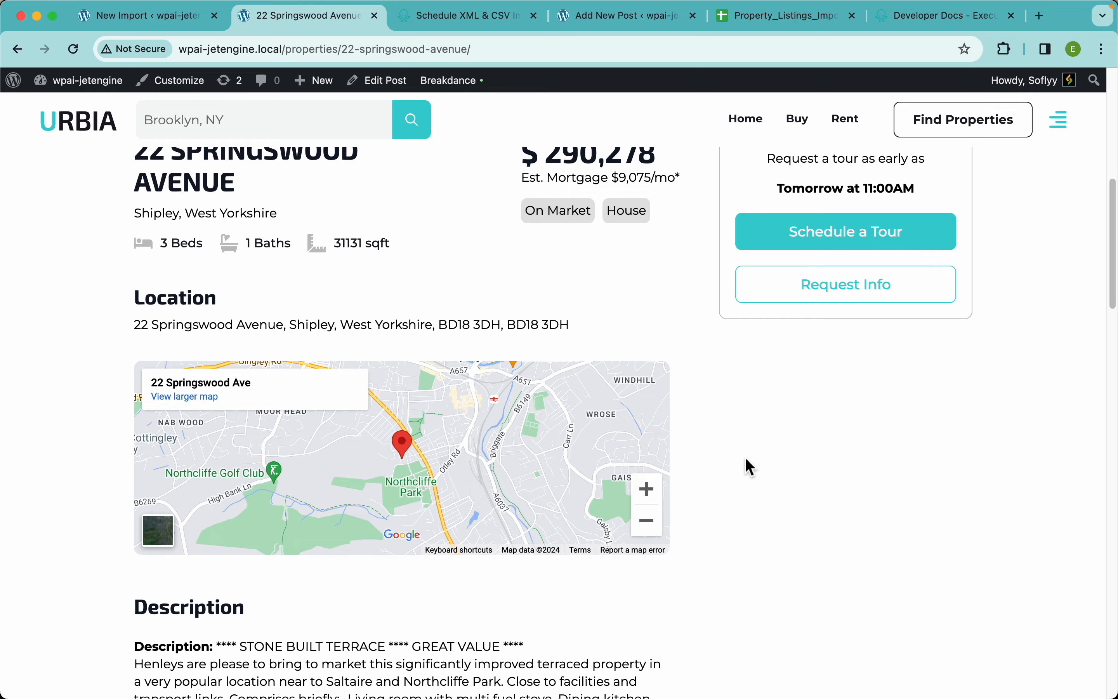
scroll(744, 464, "down", 8)
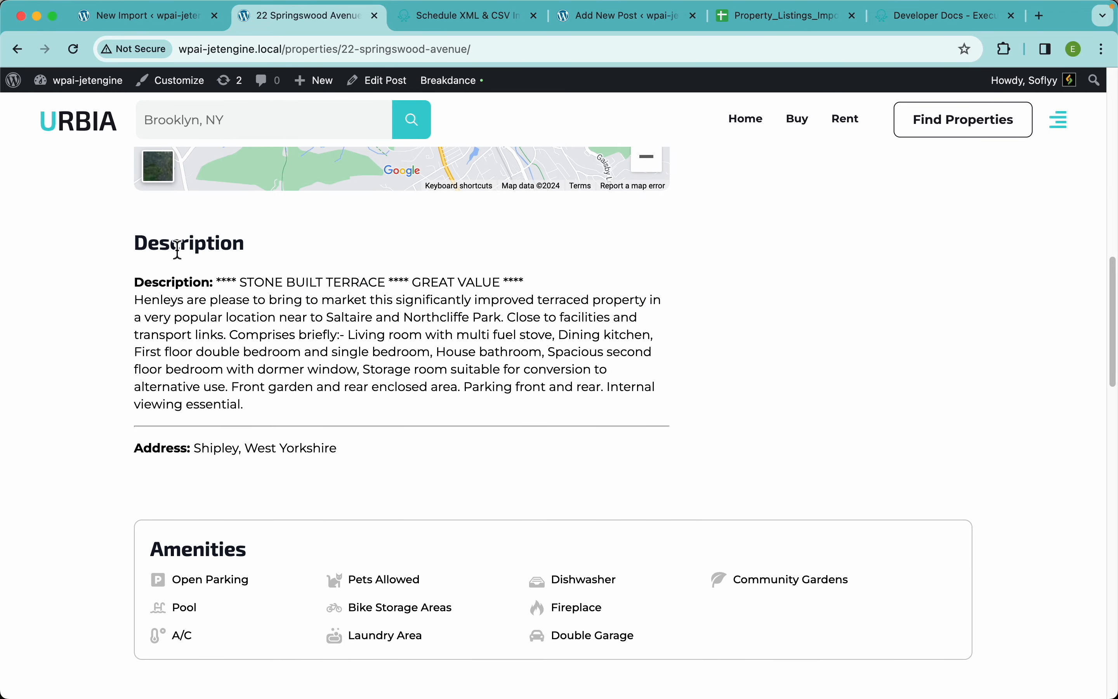
left_click_drag(211, 283, 134, 284)
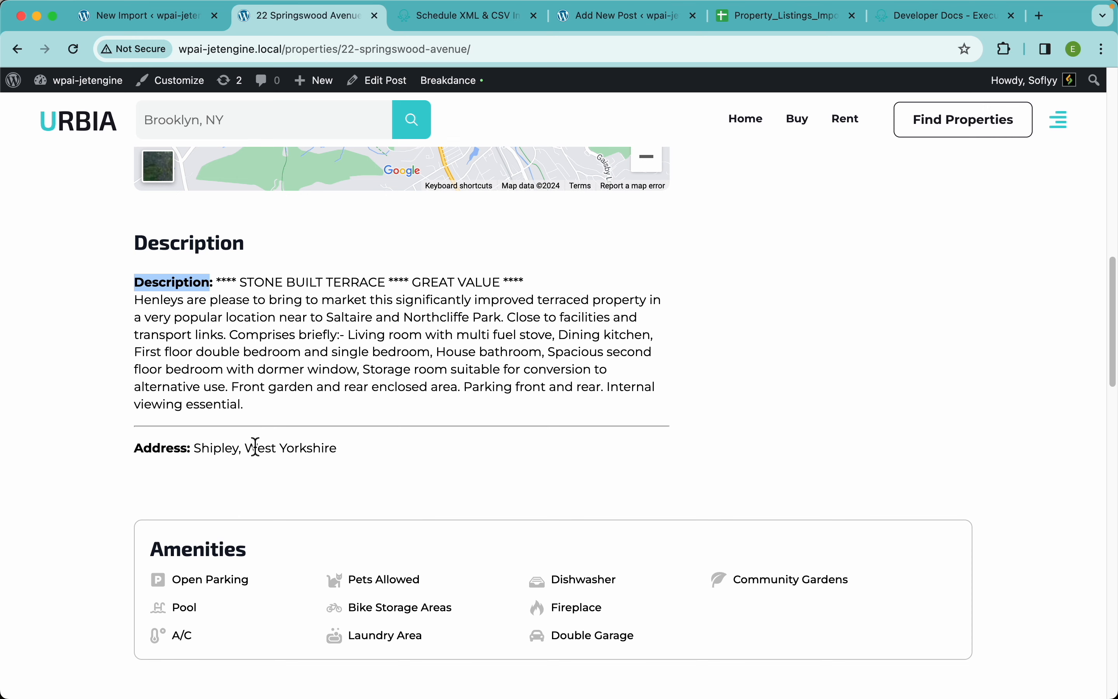
left_click(254, 427)
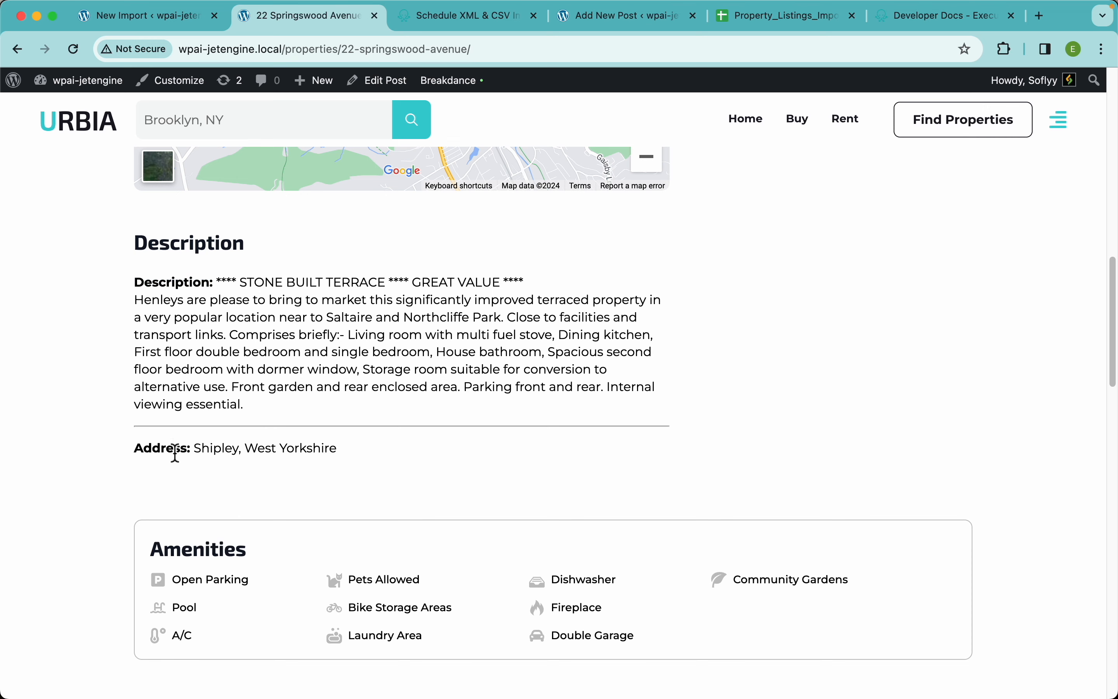
scroll(466, 408, "down", 1)
scroll(464, 407, "down", 15)
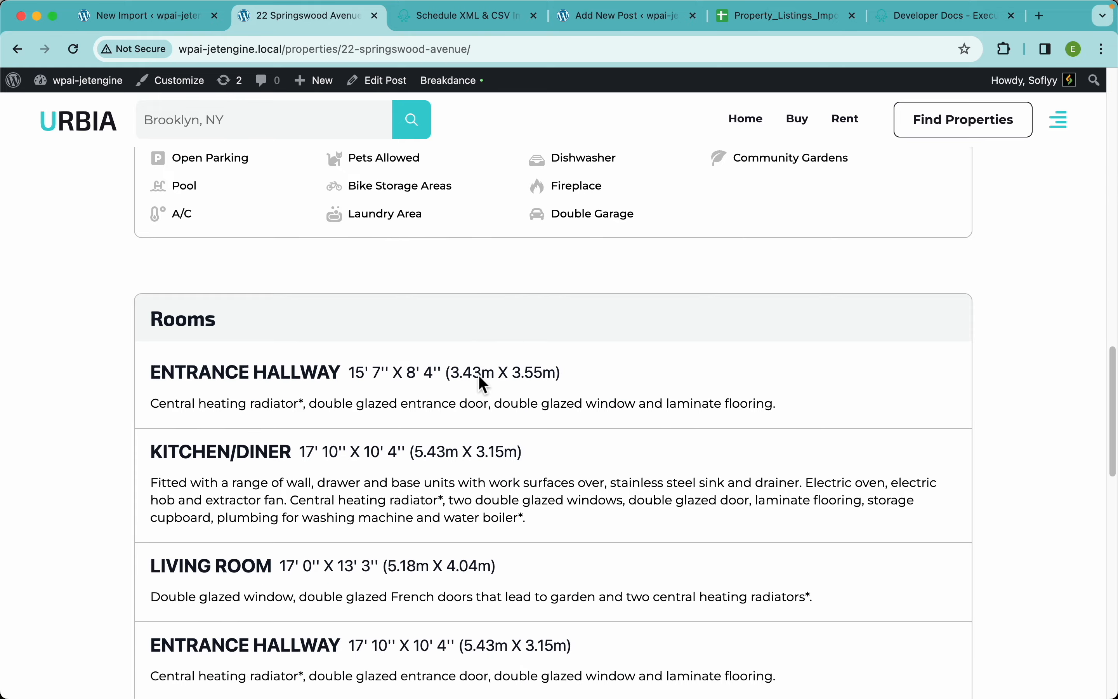
scroll(479, 374, "down", 5)
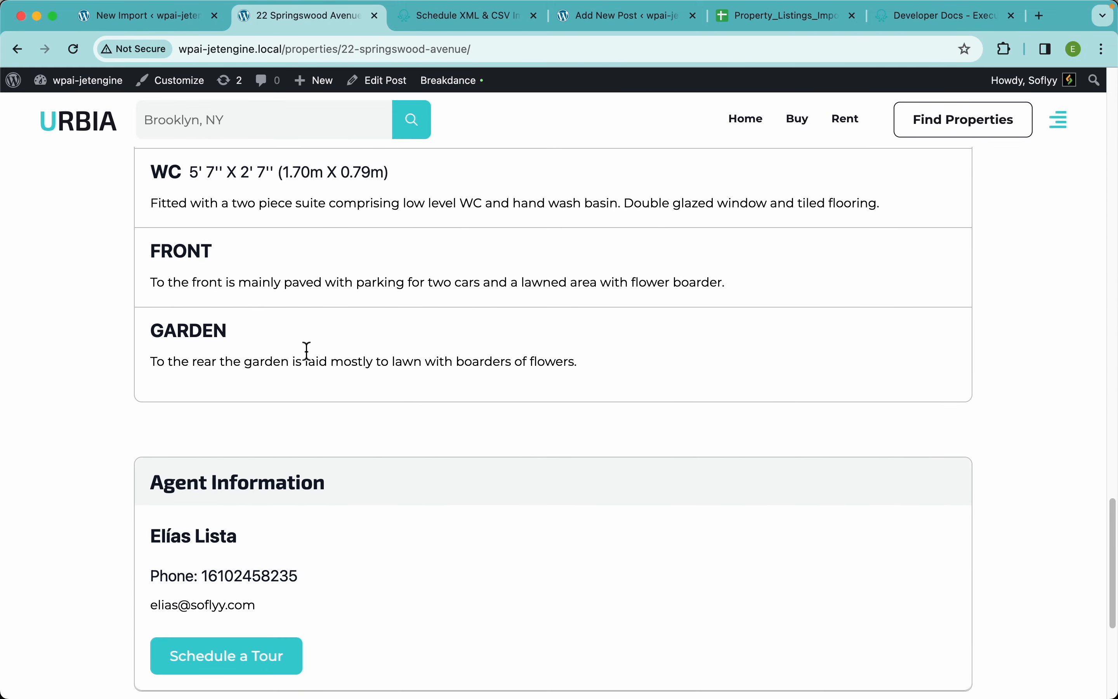
scroll(367, 400, "down", 5)
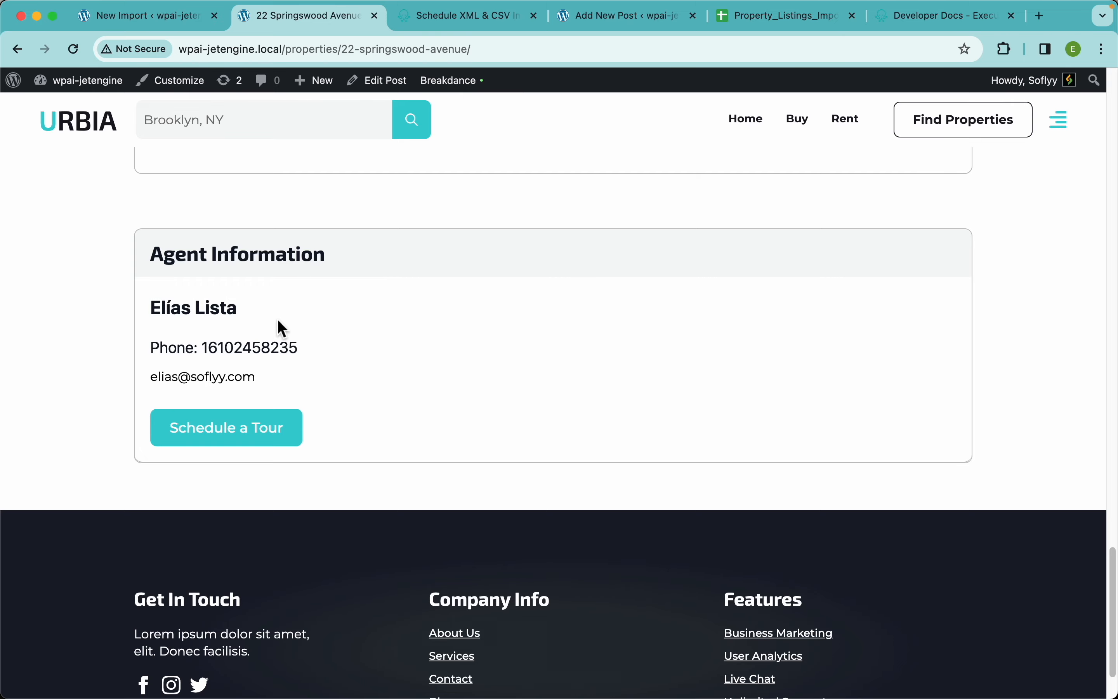
Open the property in the post editor and check its description, Tenure, Property of the Week, featured image, Listing Info fields and Rooms entries
left_click(388, 82)
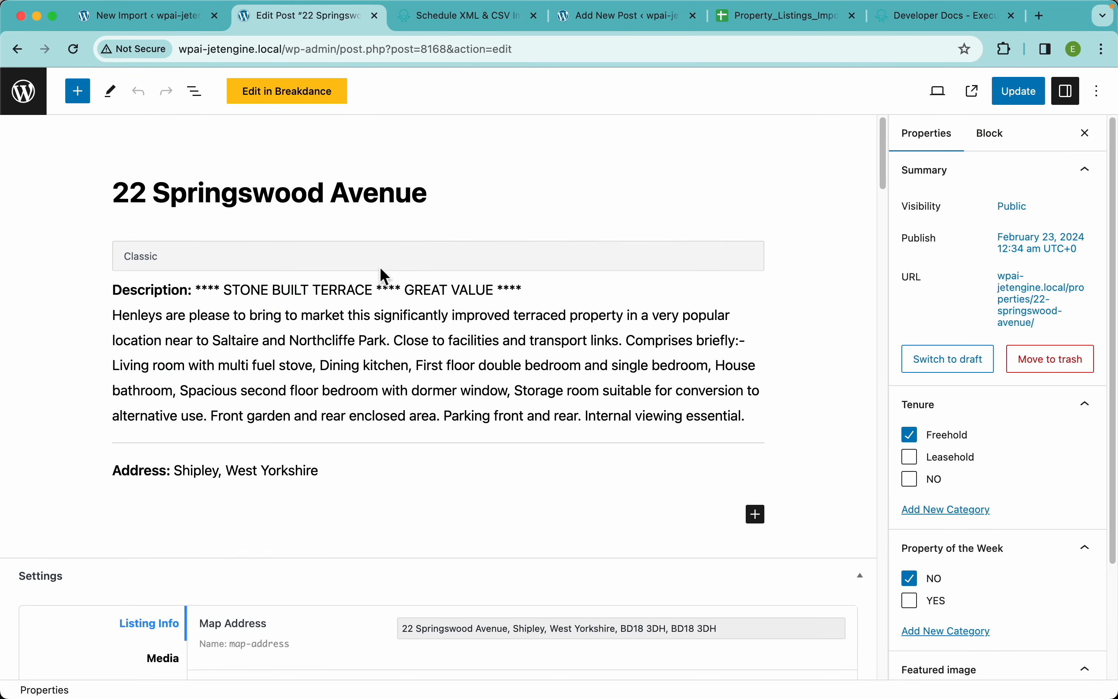
scroll(444, 427, "down", 4)
scroll(1004, 451, "down", 3)
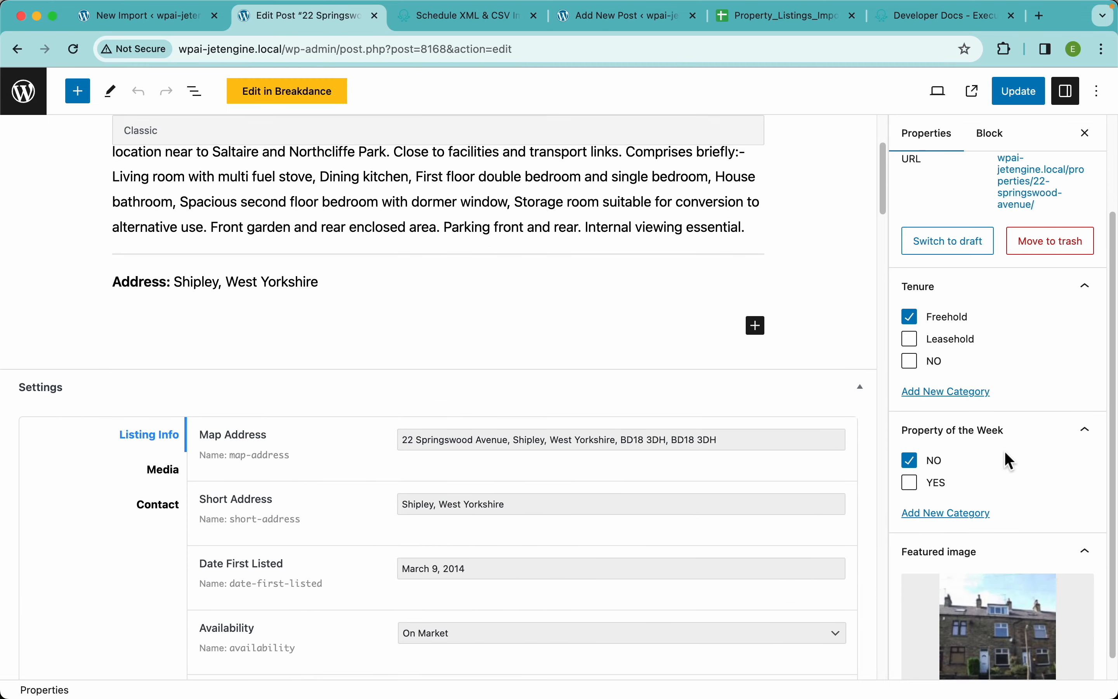
scroll(305, 471, "down", 2)
scroll(305, 471, "down", 2)
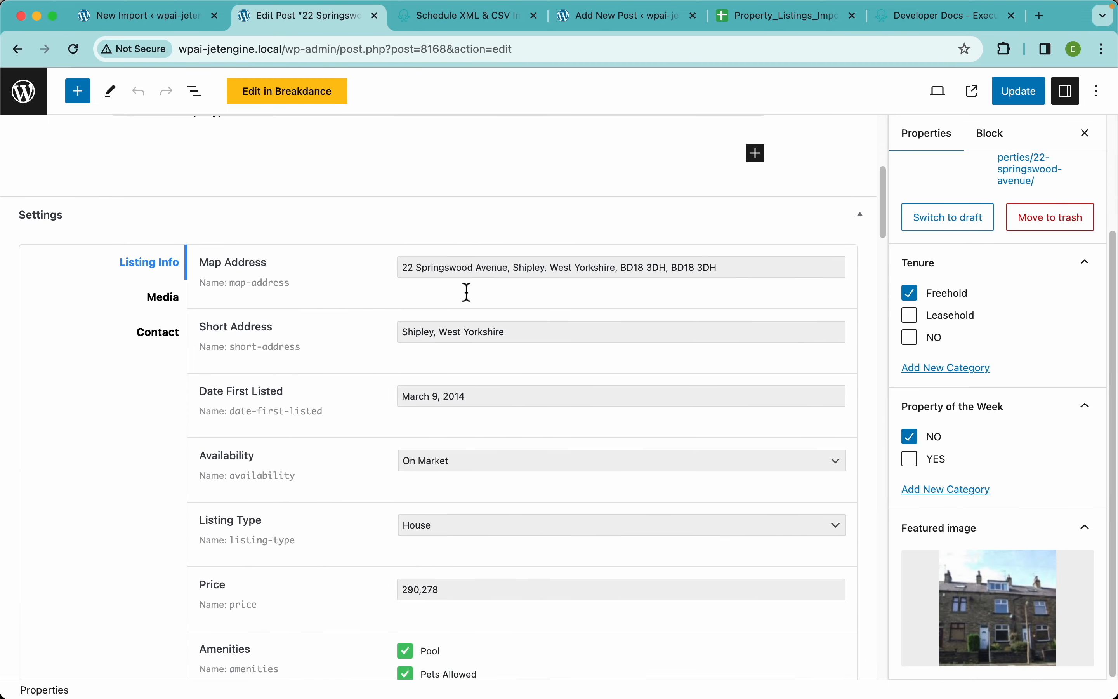
scroll(382, 464, "down", 4)
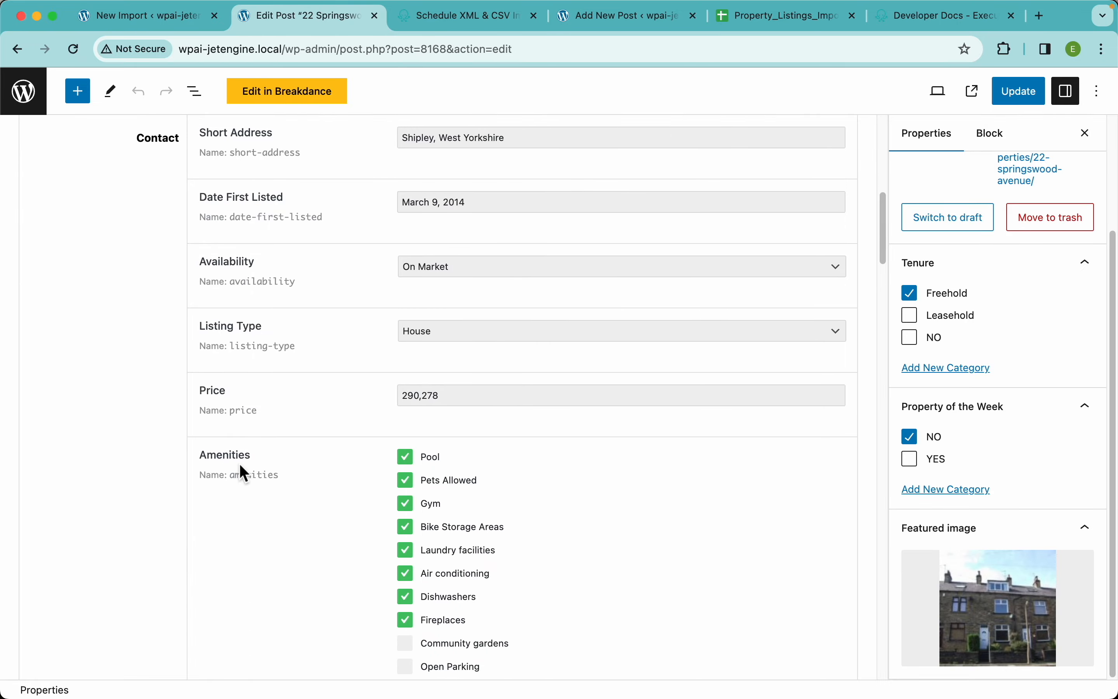
scroll(385, 503, "down", 10)
scroll(383, 501, "up", 5)
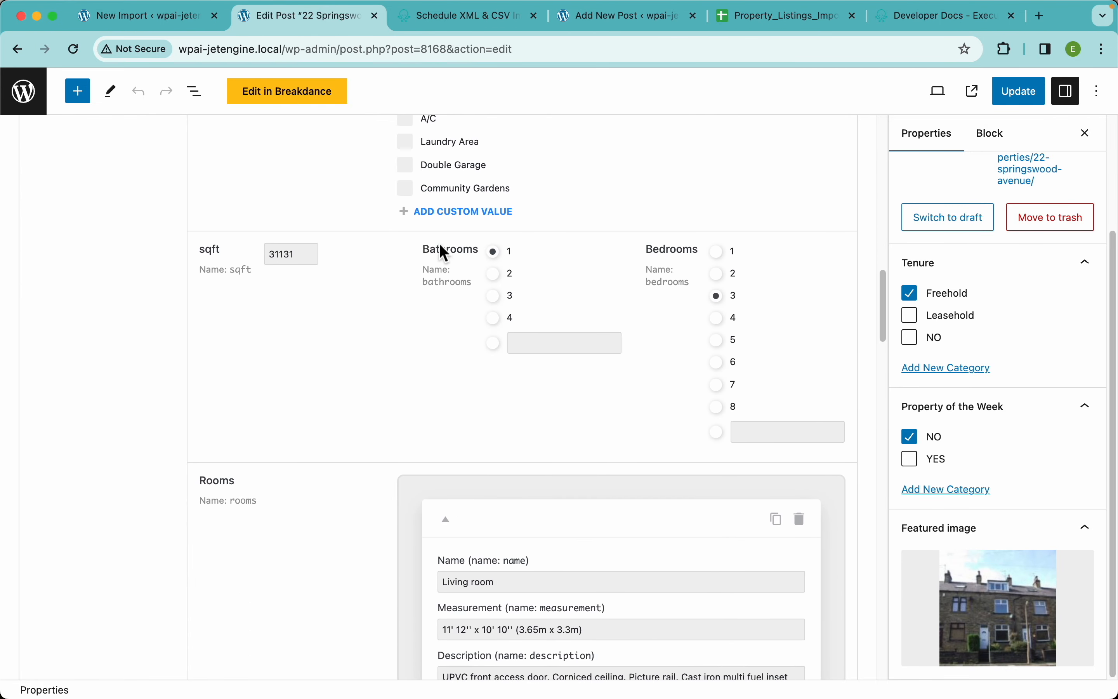
scroll(434, 464, "down", 10)
scroll(538, 386, "down", 18)
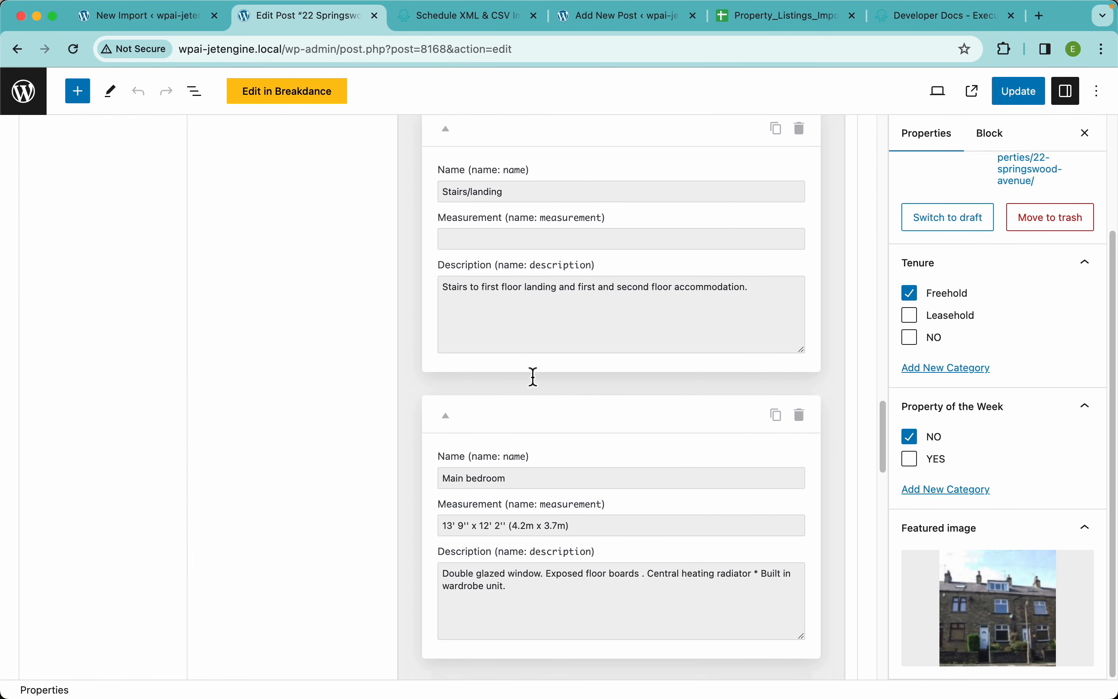
Check the property's remaining Rooms entries through to Outside areas
scroll(539, 386, "down", 17)
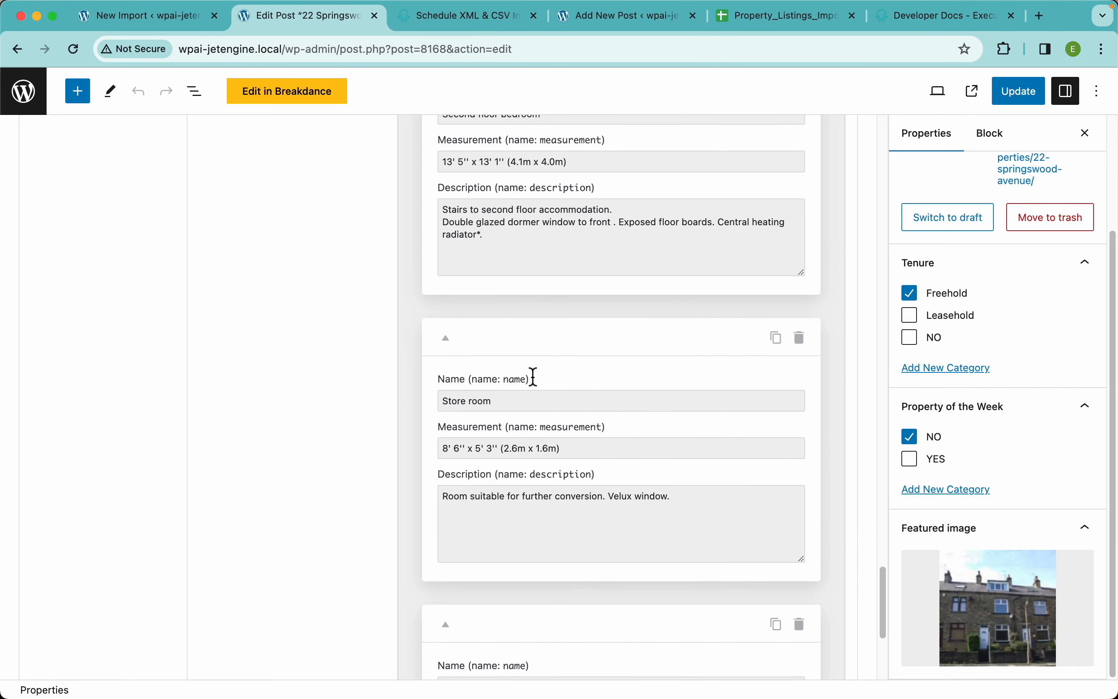
scroll(497, 458, "down", 1)
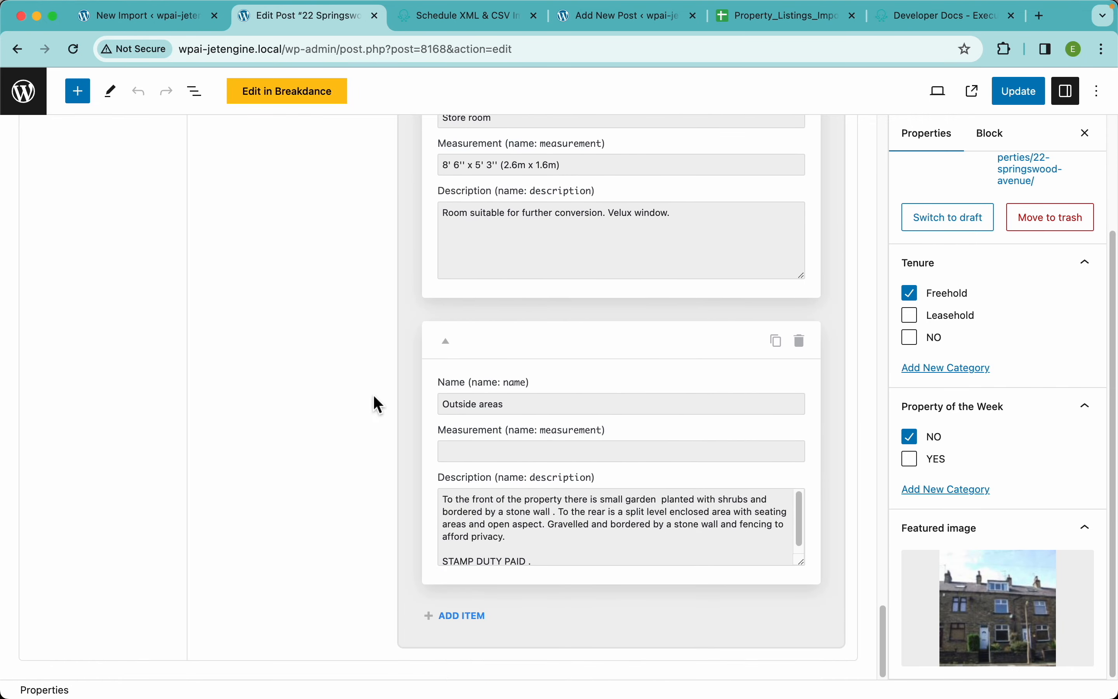
scroll(374, 395, "up", 20)
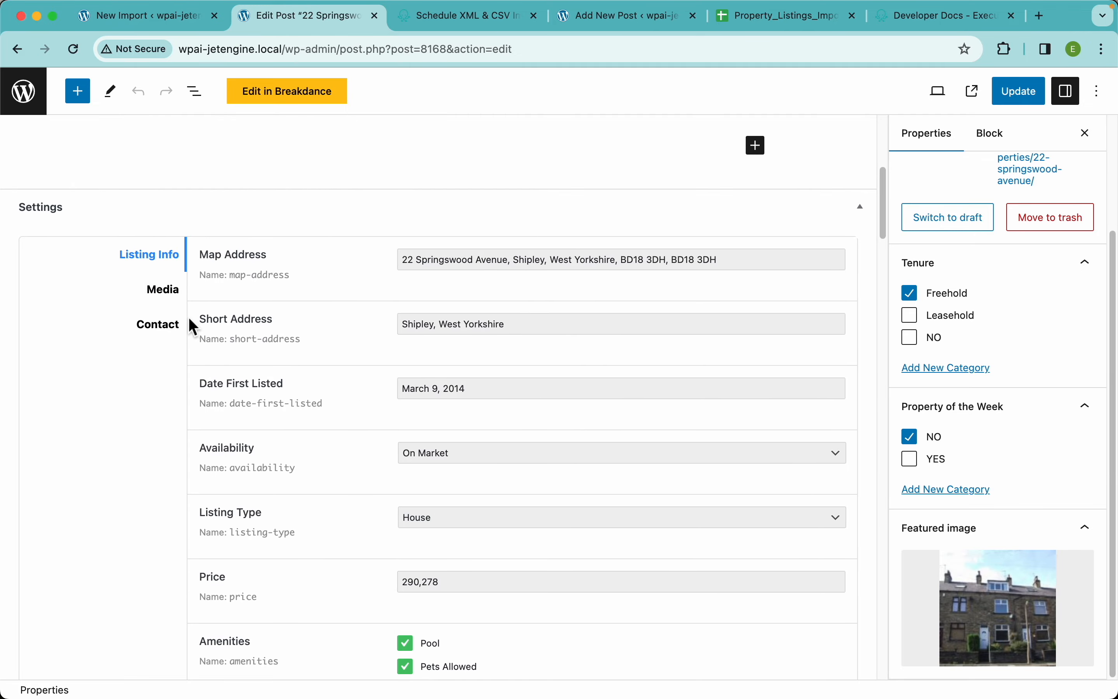
Review the property's Media settings, checking the Gallery images and the Floorplan
left_click(164, 291)
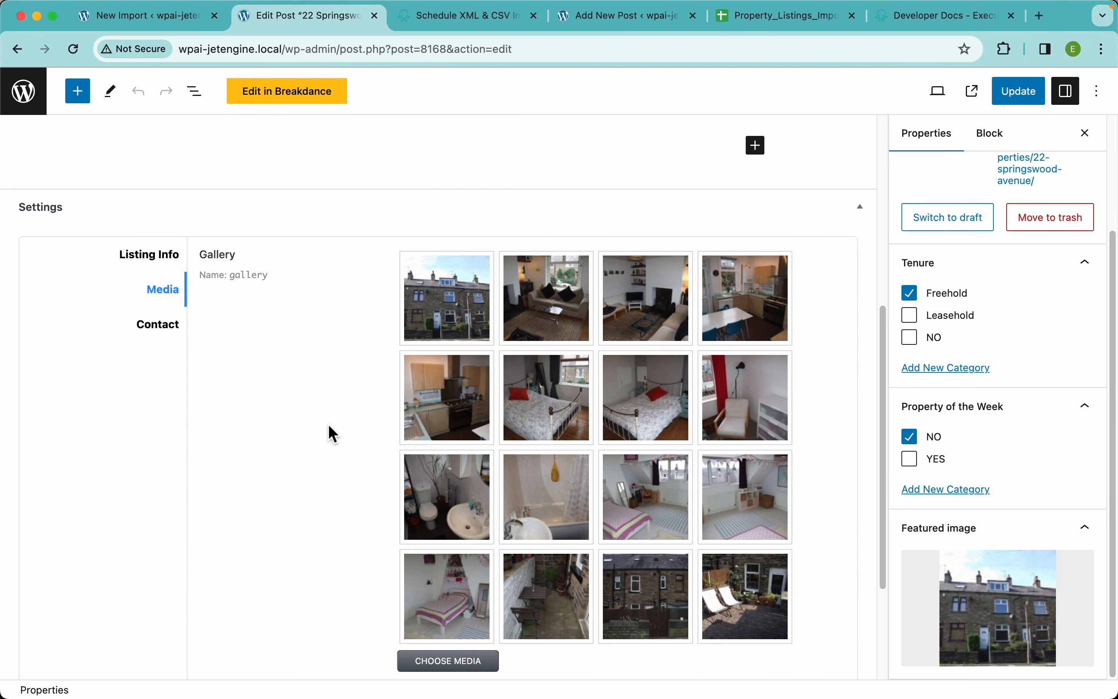
scroll(275, 426, "down", 1)
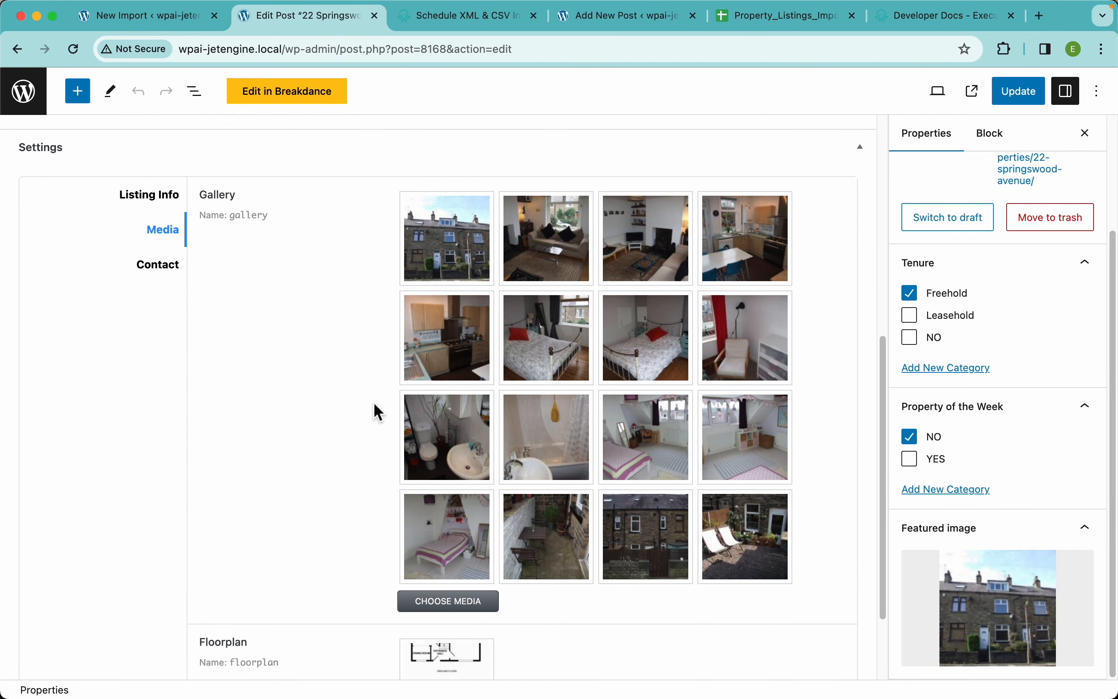
scroll(377, 407, "down", 2)
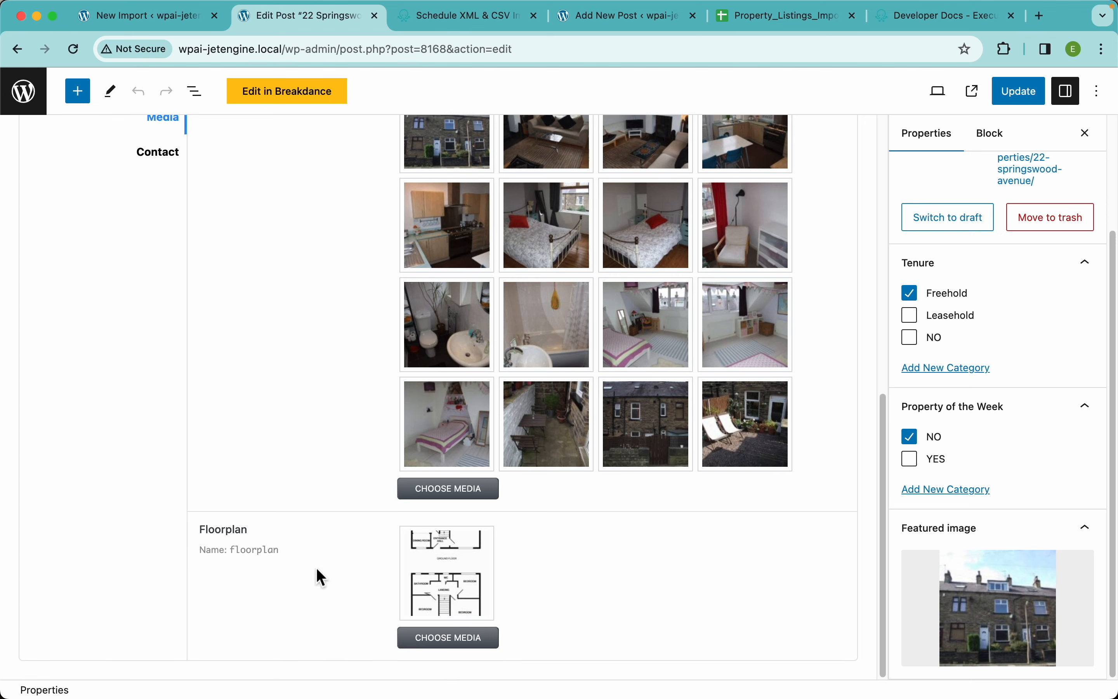
Check the agent name, phone, email and details link in the Contact settings, and open the property's live page
scroll(277, 504, "up", 3)
left_click(158, 327)
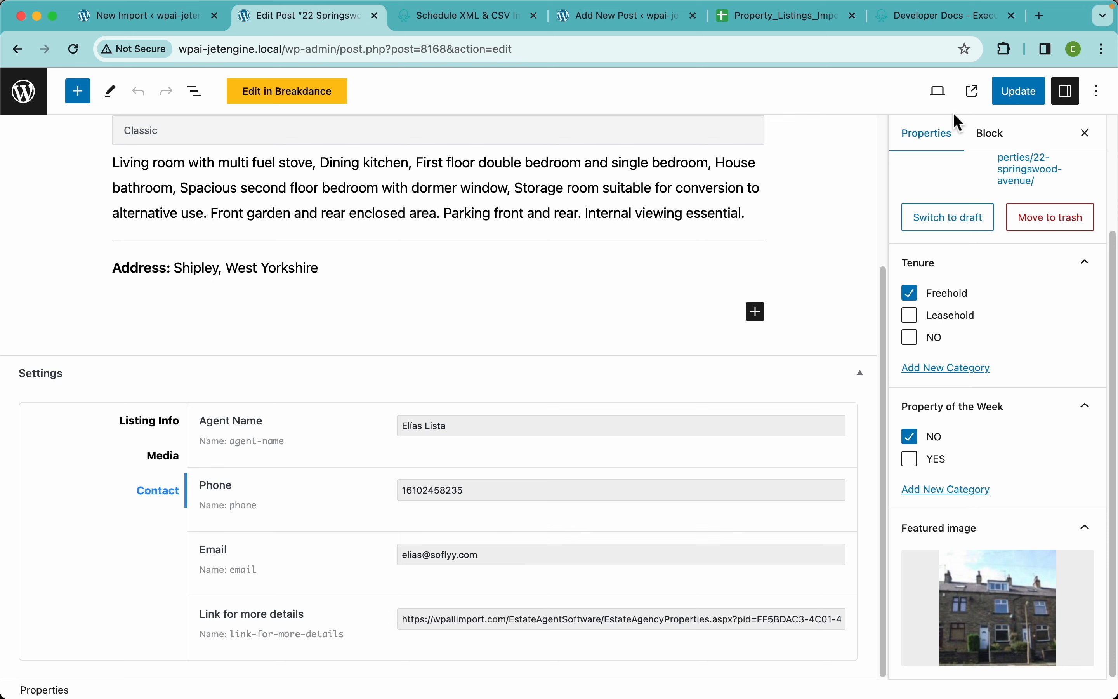
left_click(974, 94)
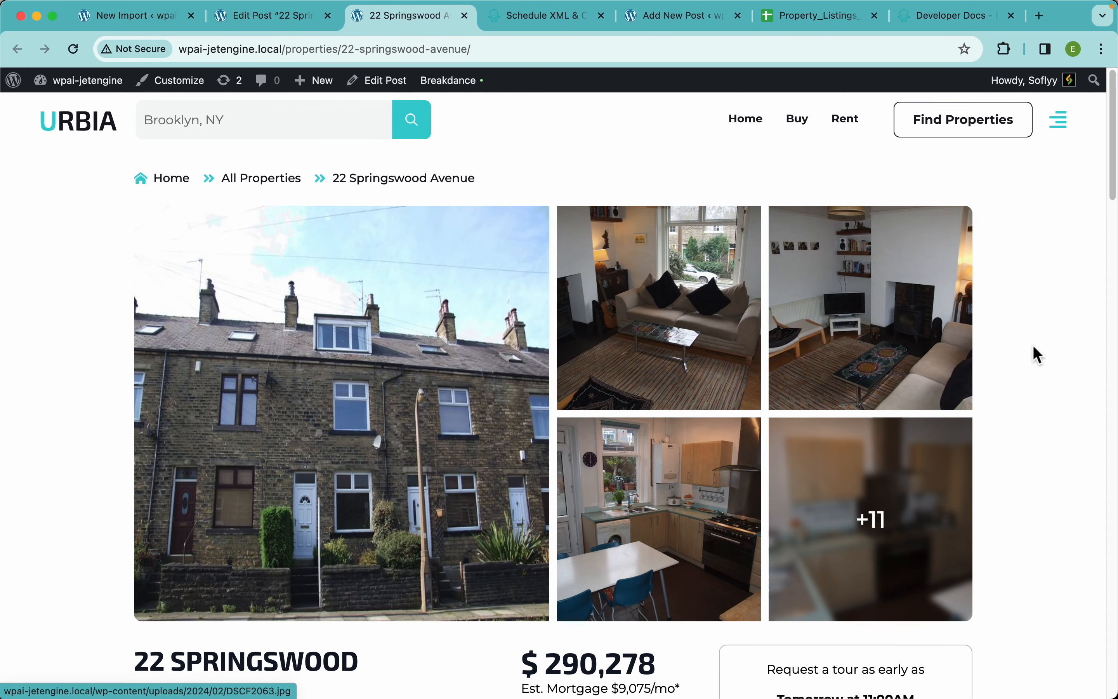